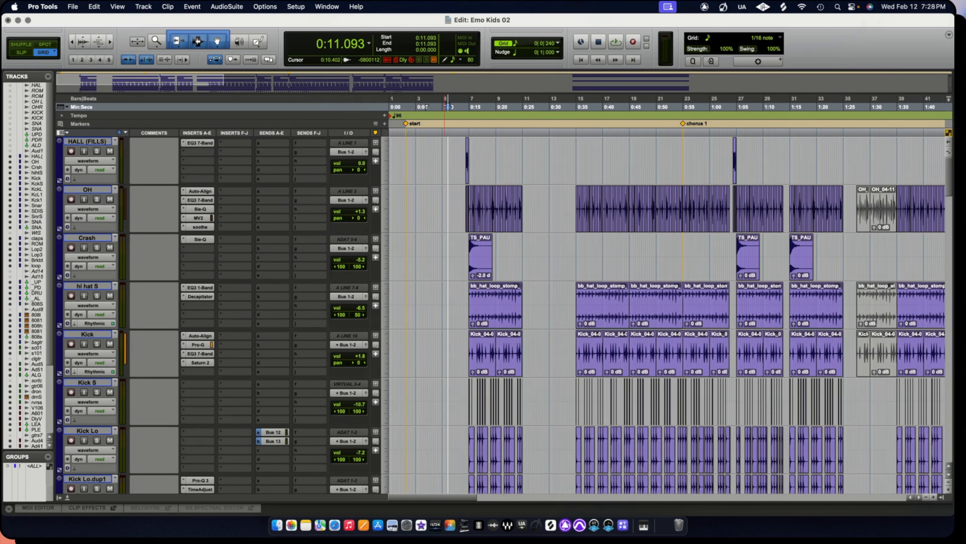
# Look through the session's tracks from the drums down to Master 1 and back up to the drums.
pyautogui.scroll(-10, 468, 261)
pyautogui.scroll(-15, 665, 316)
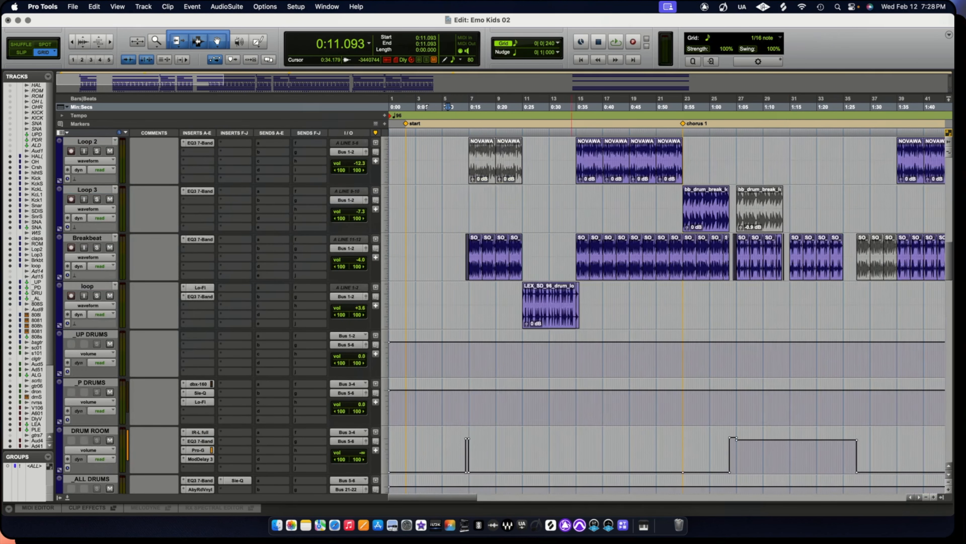
pyautogui.scroll(3, 598, 315)
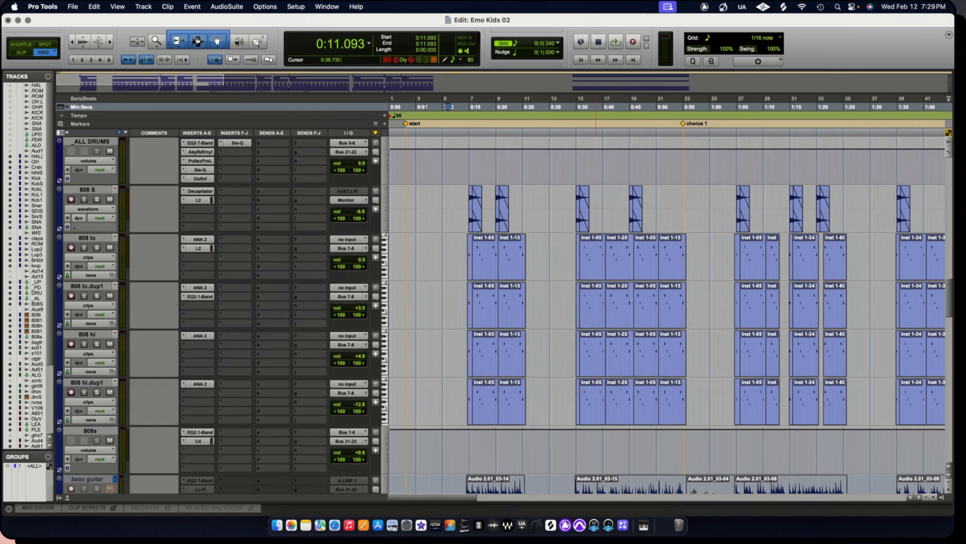
pyautogui.scroll(-8, 666, 316)
pyautogui.scroll(-10, 666, 316)
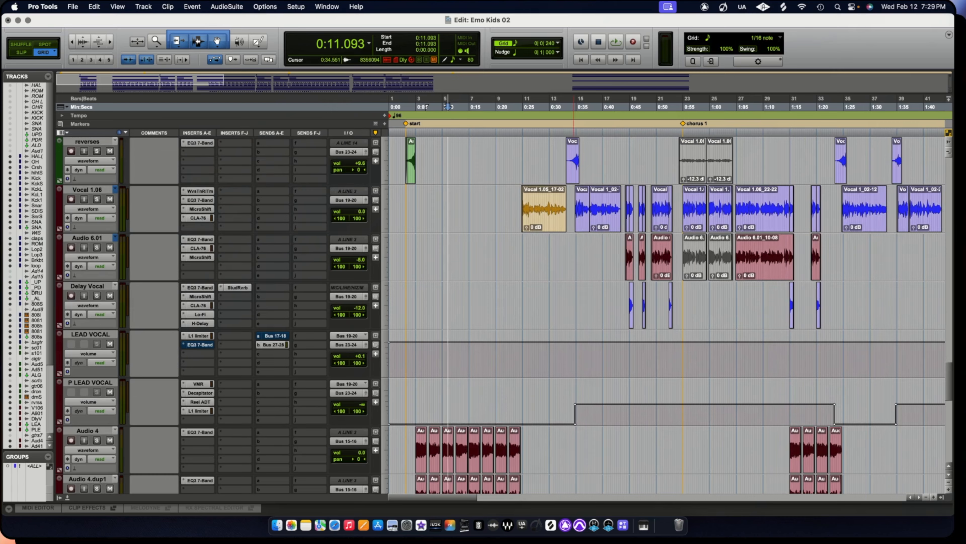
pyautogui.scroll(-10, 612, 289)
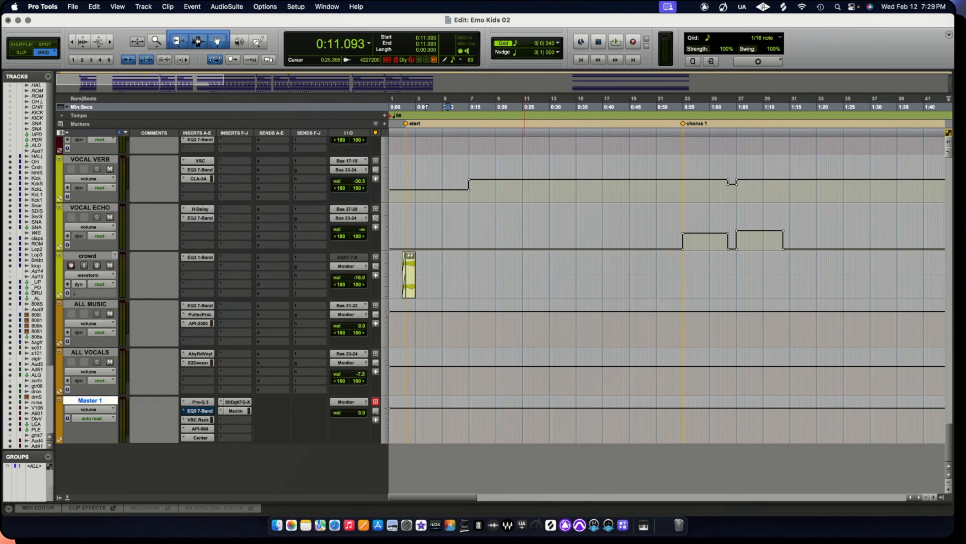
pyautogui.scroll(20, 665, 290)
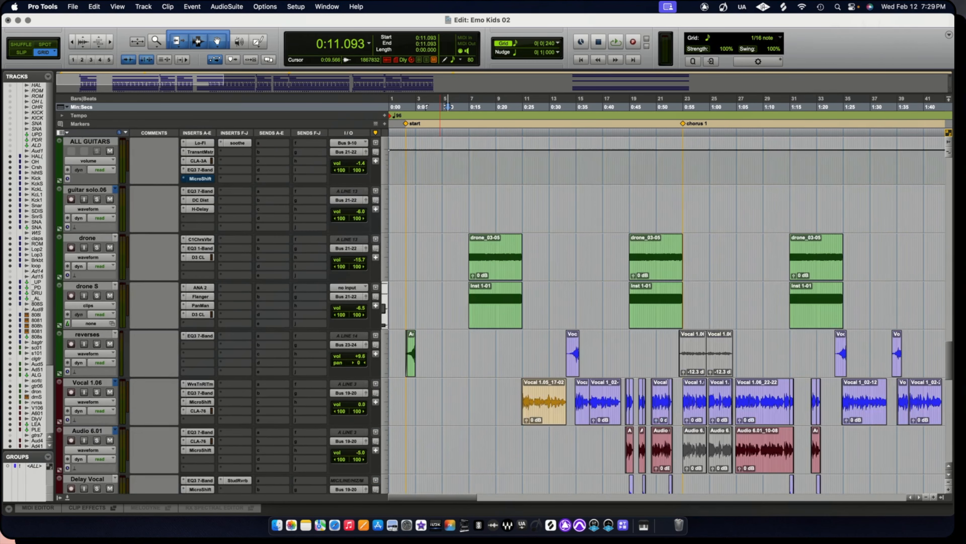
pyautogui.scroll(10, 468, 261)
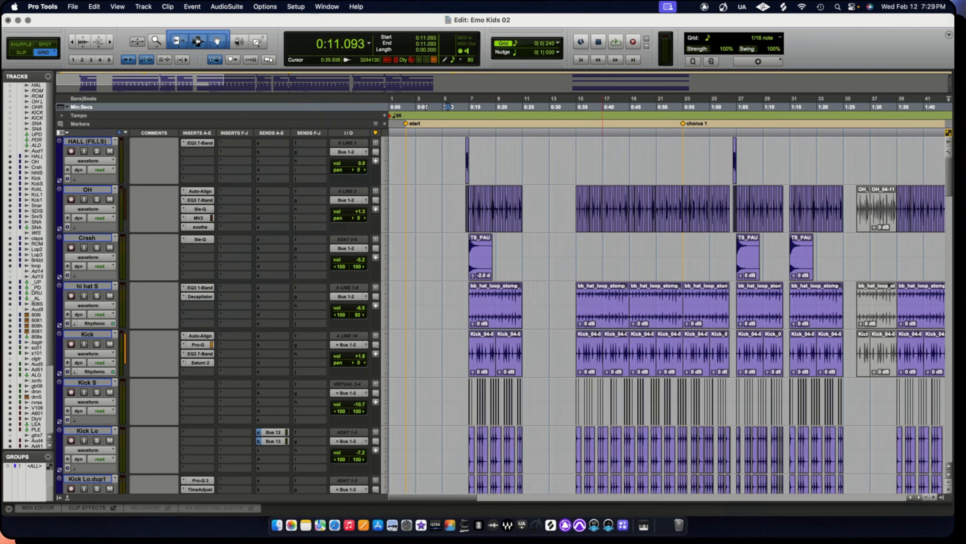
pyautogui.scroll(-1, 511, 315)
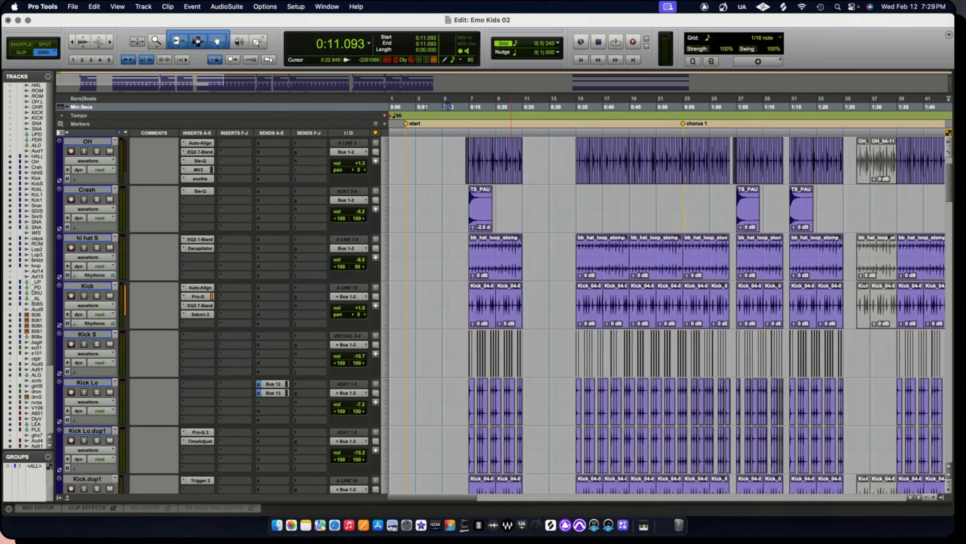
pyautogui.press('t')
pyautogui.press('t')
pyautogui.press('t')
pyautogui.press('r')
pyautogui.press('r')
pyautogui.press('r')
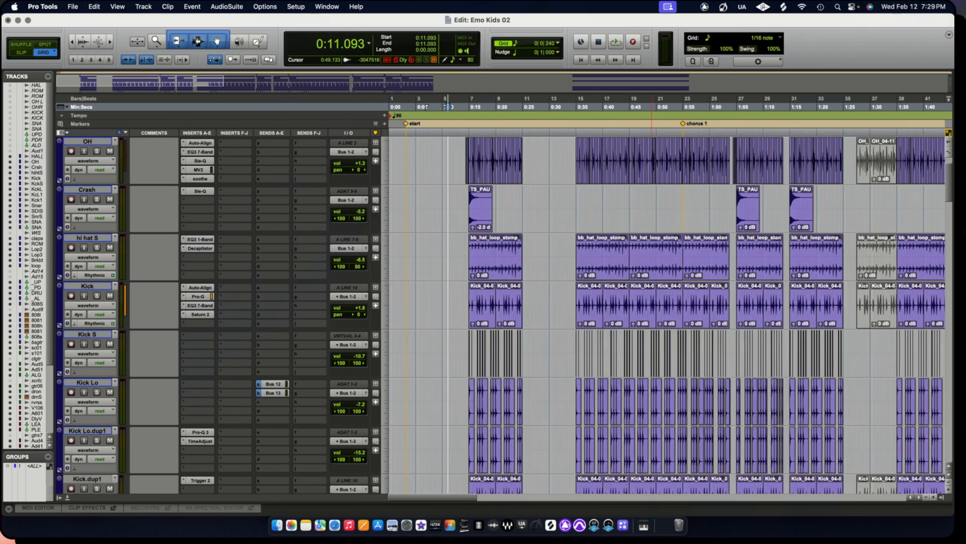
pyautogui.scroll(1, 533, 315)
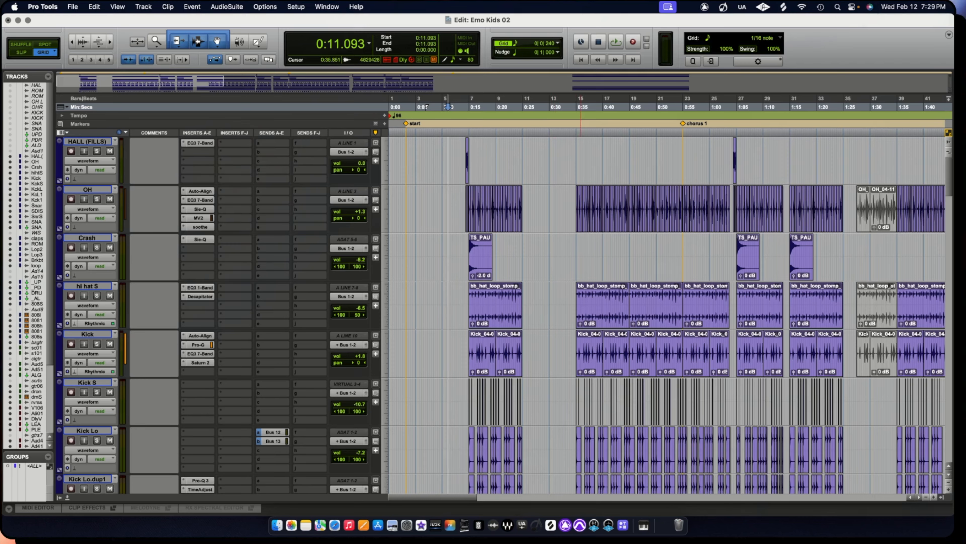
# Play the song from the start marker at 0:03.125.
pyautogui.scroll(-8, 584, 263)
pyautogui.scroll(-15, 582, 263)
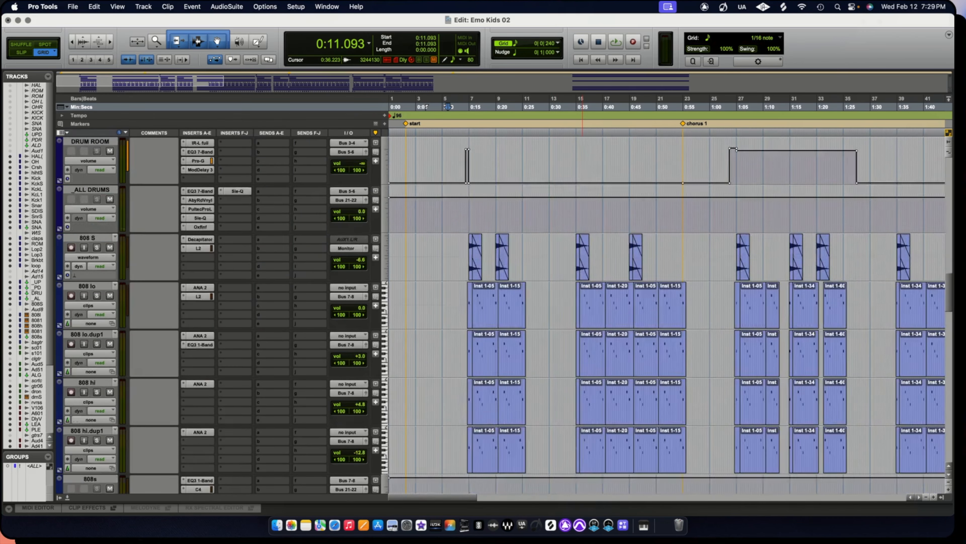
pyautogui.scroll(-7, 583, 263)
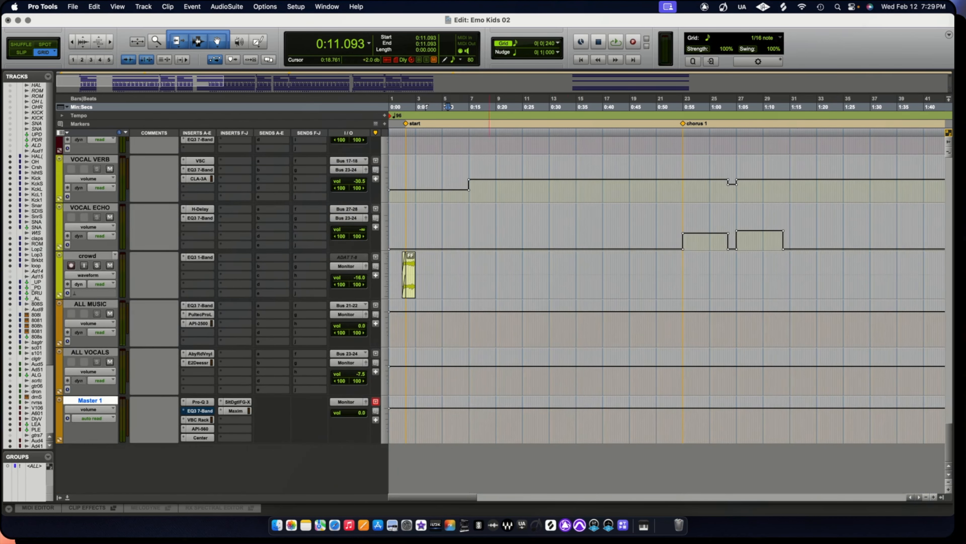
pyautogui.click(406, 107)
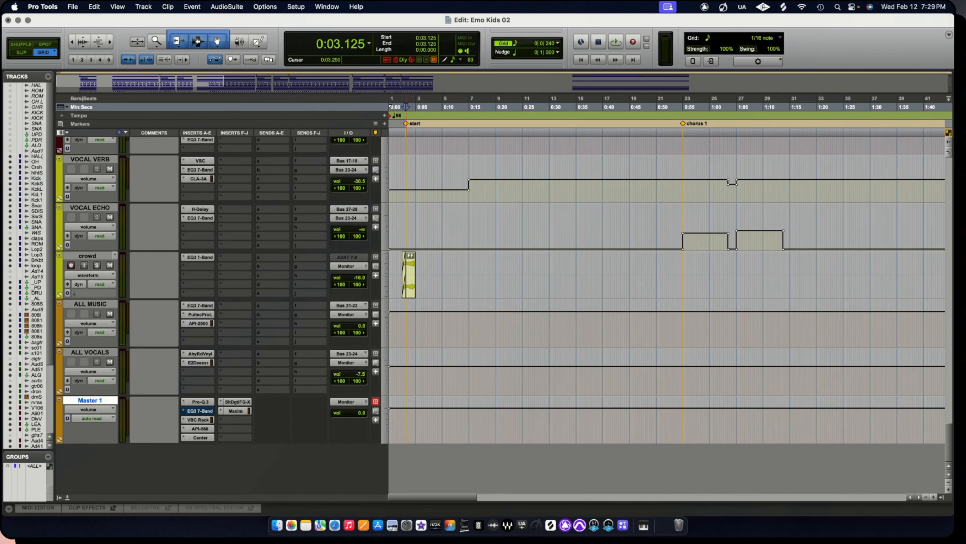
pyautogui.press('space')
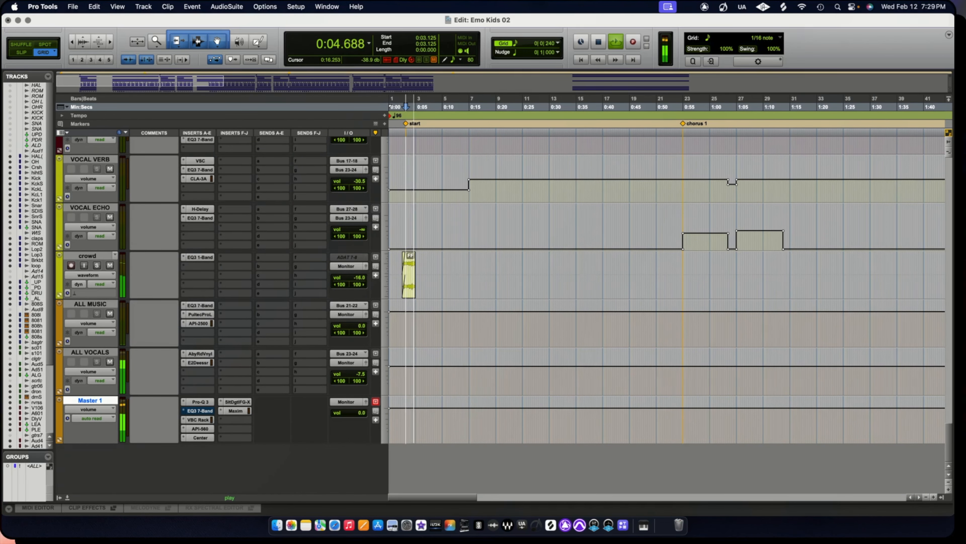
# Follow the playback past chorus 1 while viewing the arrangement from the backing vocals up to the drums, and stop it.
pyautogui.press('r')
pyautogui.press('r')
pyautogui.press('r')
pyautogui.scroll(7, 476, 340)
pyautogui.press('t')
pyautogui.press('t')
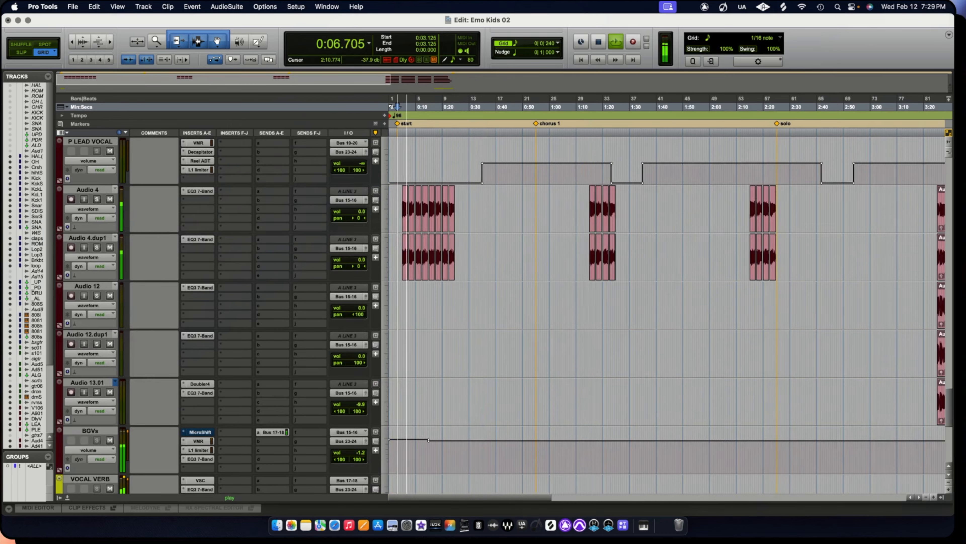
pyautogui.scroll(10, 670, 316)
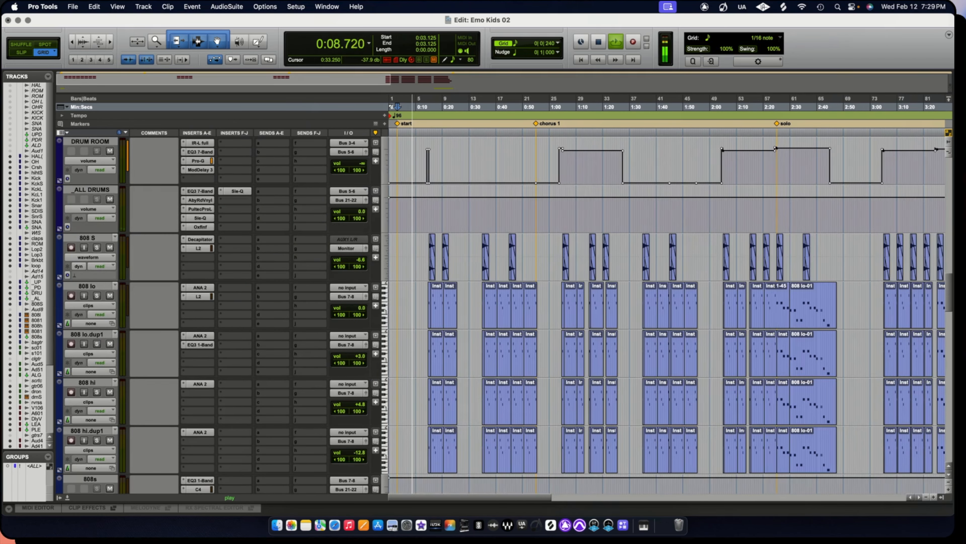
pyautogui.scroll(15, 669, 316)
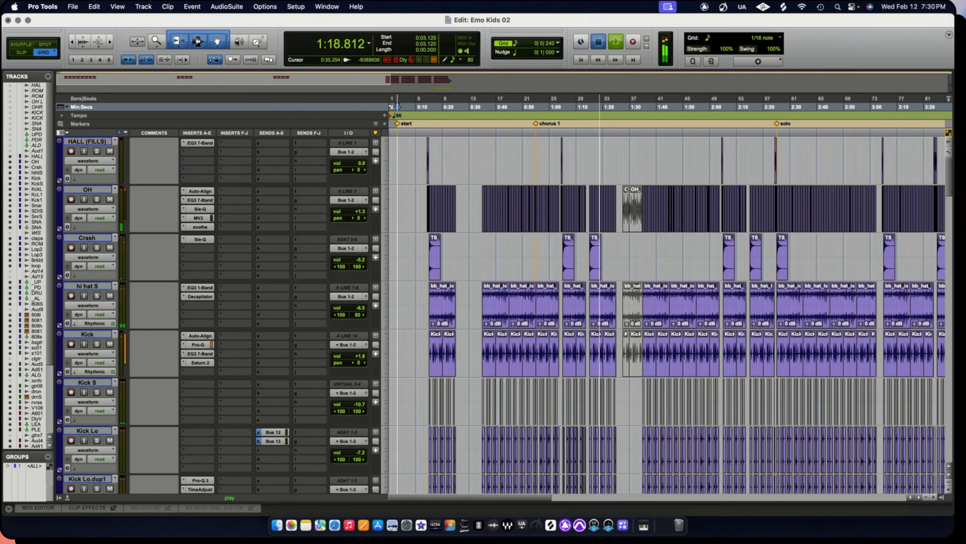
pyautogui.press('space')
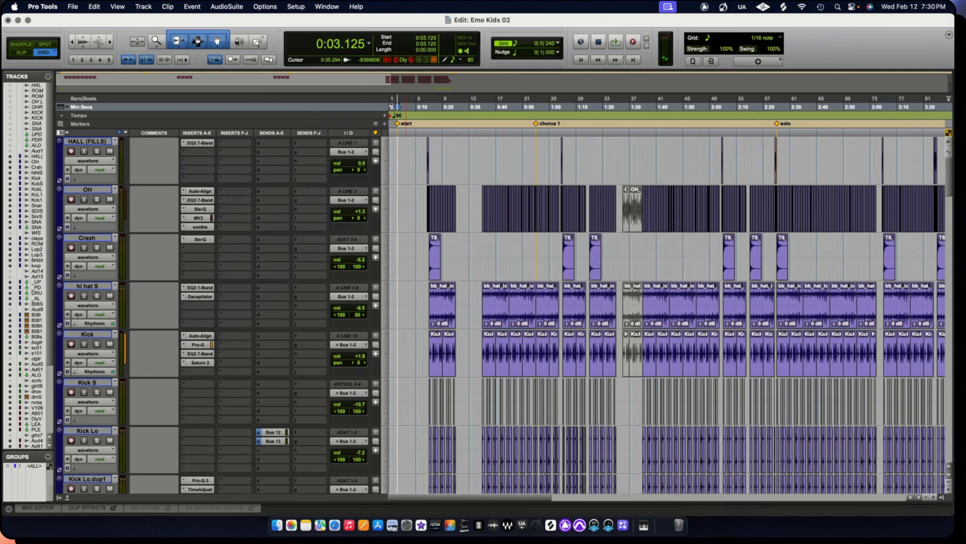
# Solo the scratch.01 guitar track and play it from the start of its first clip at 0:04.843.
pyautogui.scroll(-15, 584, 304)
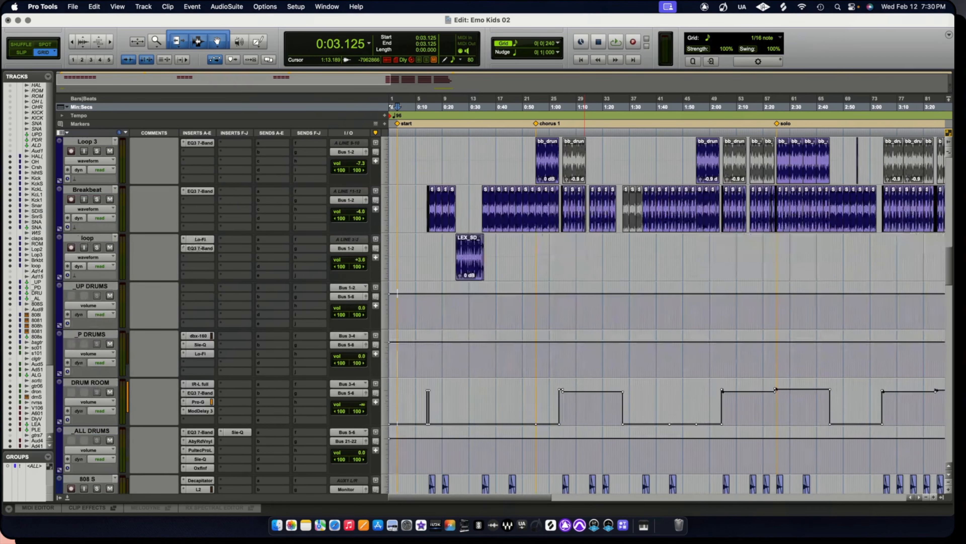
pyautogui.scroll(-20, 491, 304)
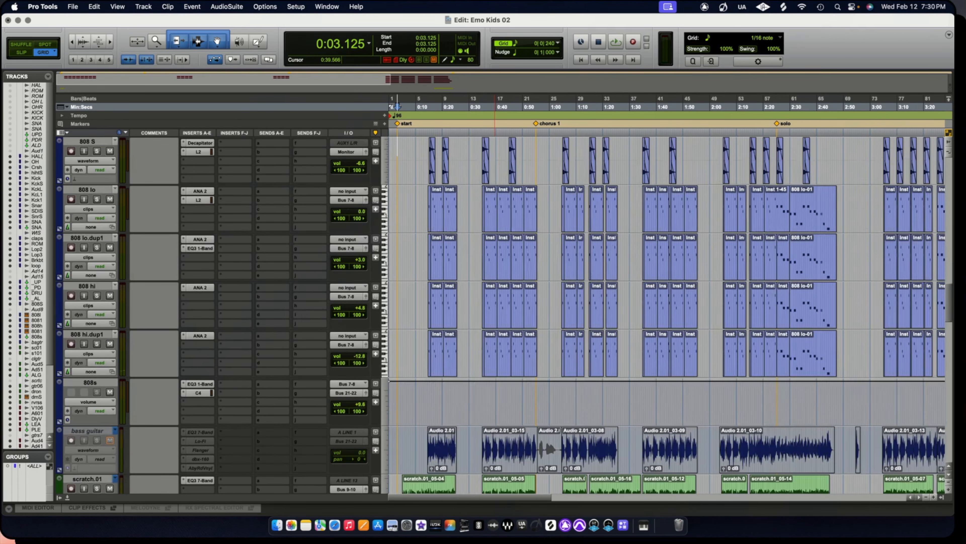
pyautogui.scroll(2, 666, 316)
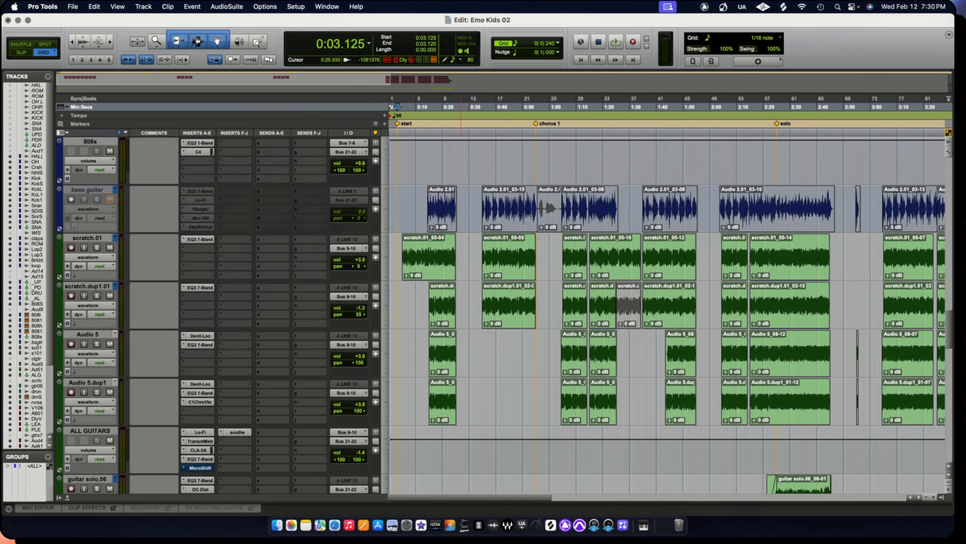
pyautogui.click(97, 247)
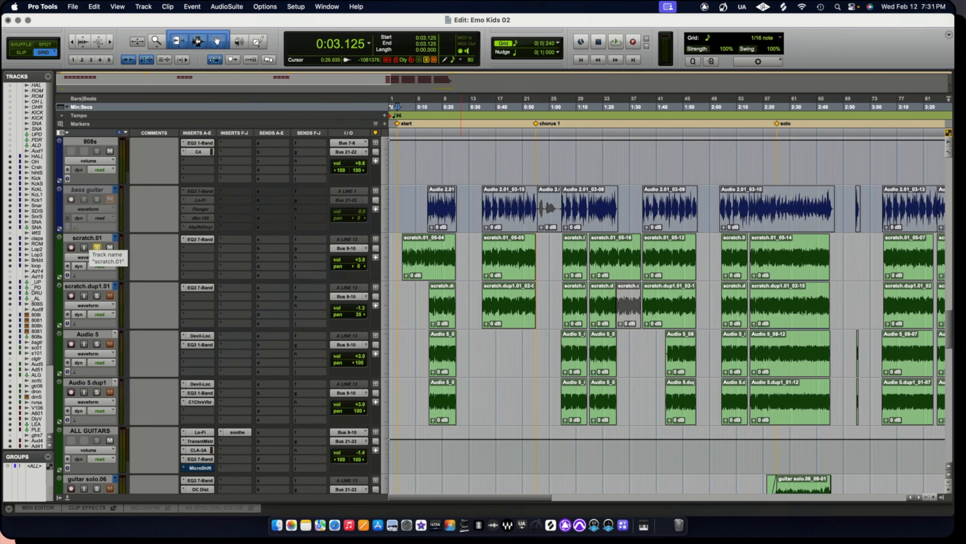
pyautogui.press('super+bracketright')
pyautogui.press('super+bracketright')
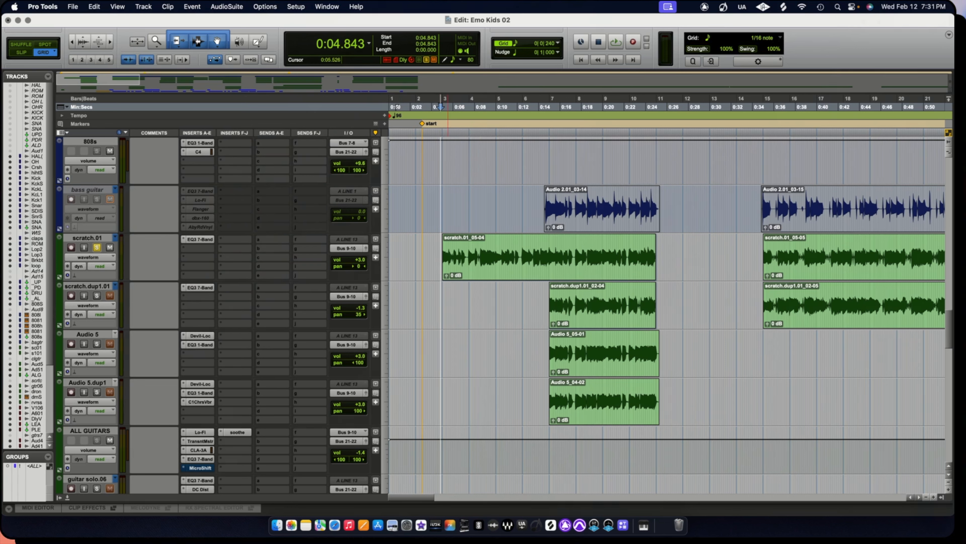
pyautogui.press('space')
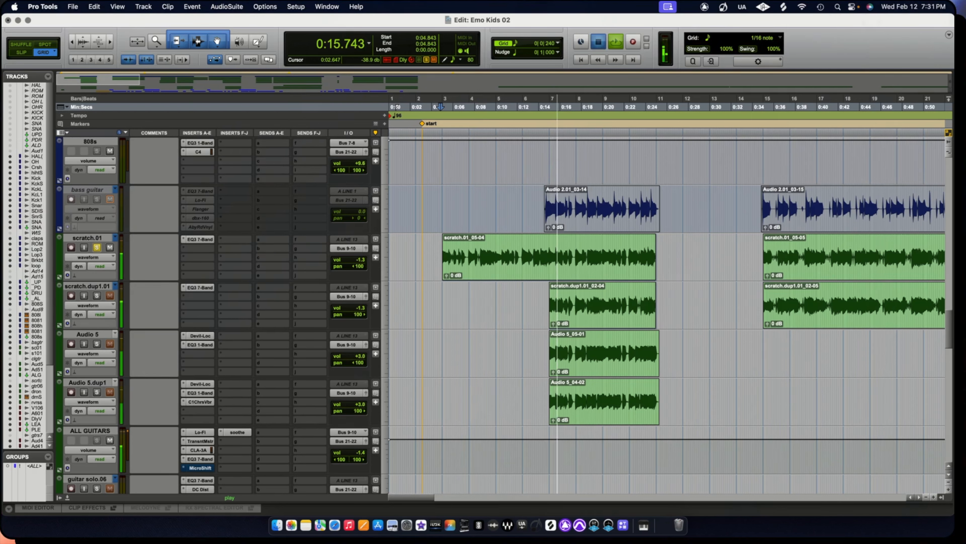
pyautogui.press('space')
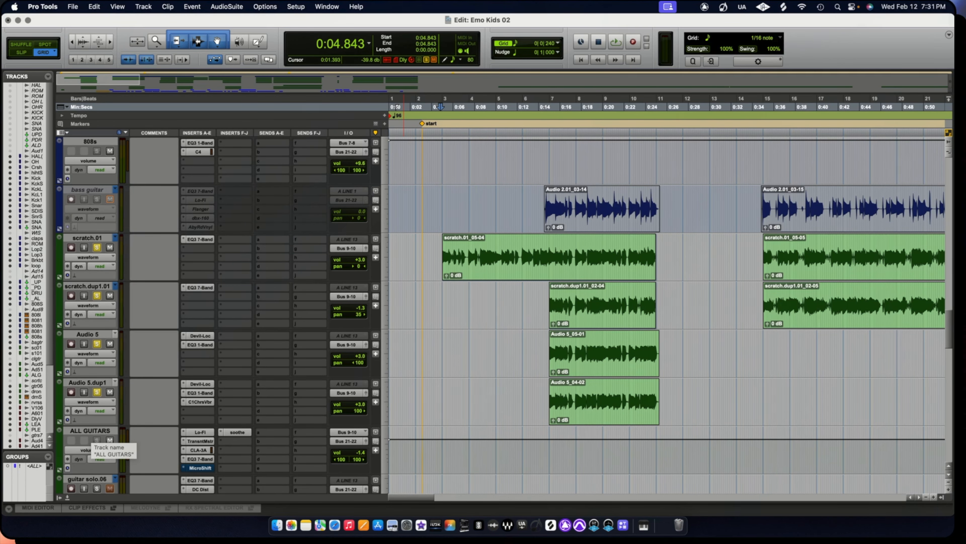
# Examine the layout of the guitar tracks' clips across the whole arrangement and up close around the first section.
pyautogui.press('r')
pyautogui.press('r')
pyautogui.press('r')
pyautogui.press('t')
pyautogui.press('t')
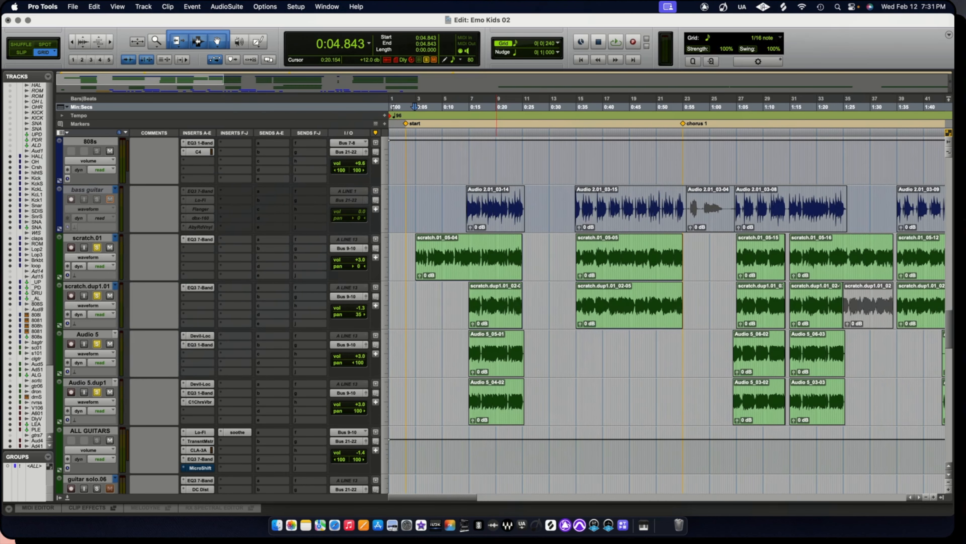
pyautogui.press('r')
pyautogui.press('r')
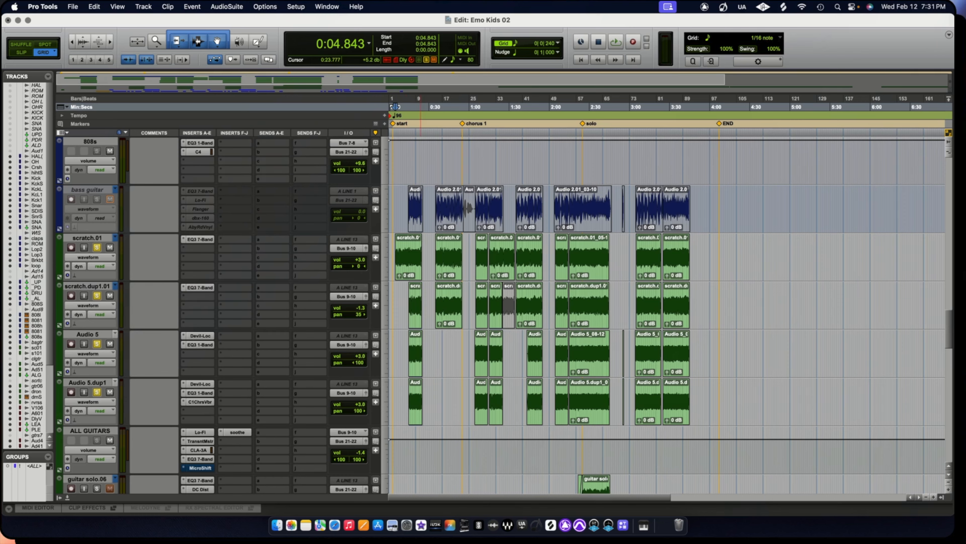
pyautogui.press('t')
pyautogui.press('t')
pyautogui.press('t')
pyautogui.press('t')
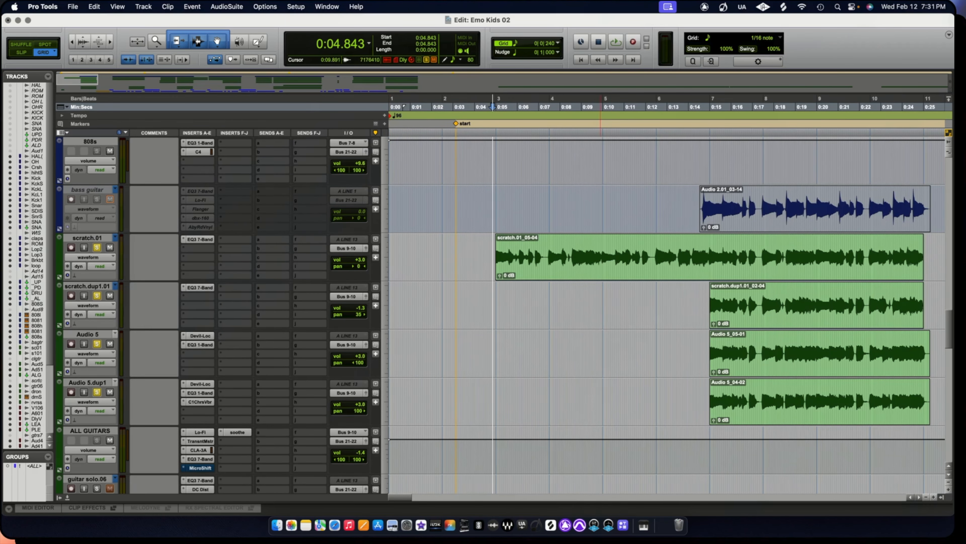
pyautogui.scroll(-2, 651, 304)
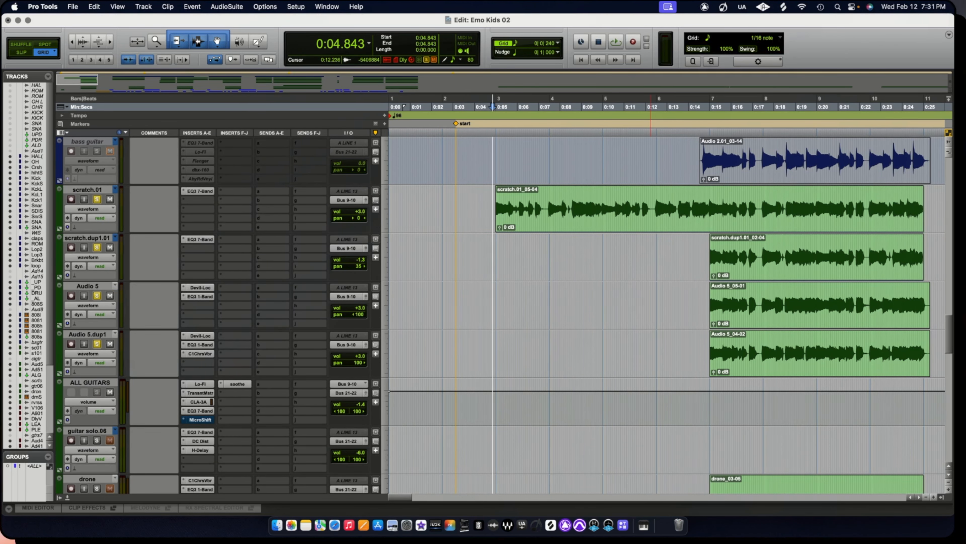
pyautogui.scroll(5, 651, 305)
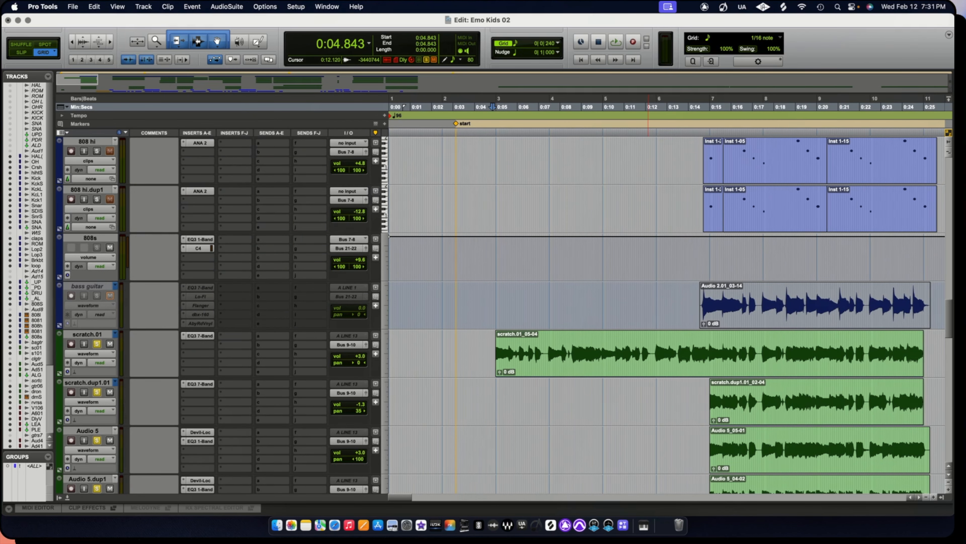
pyautogui.scroll(-3, 654, 304)
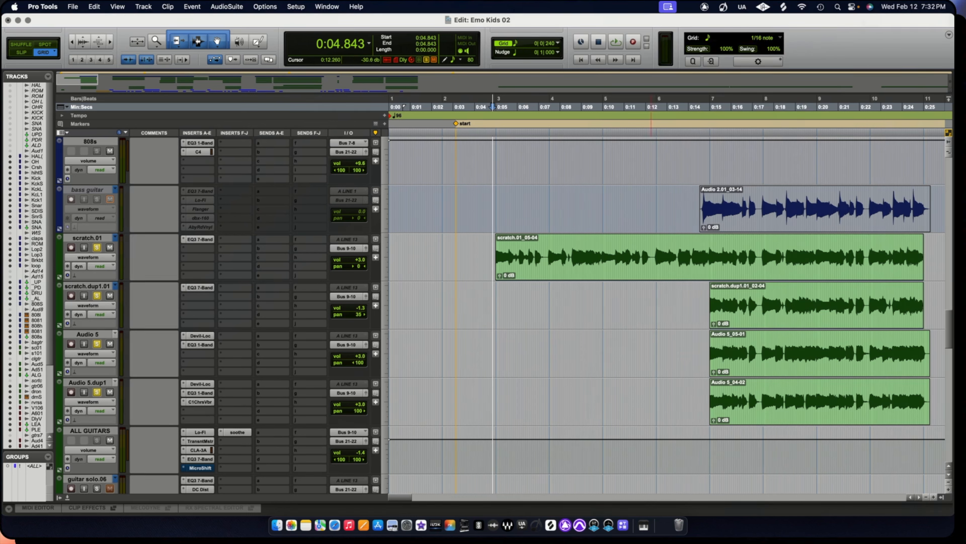
# Play the four soloed guitar tracks together from 0:14.062, just before the layered guitars enter, and stop after the section.
pyautogui.click(703, 107)
pyautogui.click(700, 107)
pyautogui.click(693, 107)
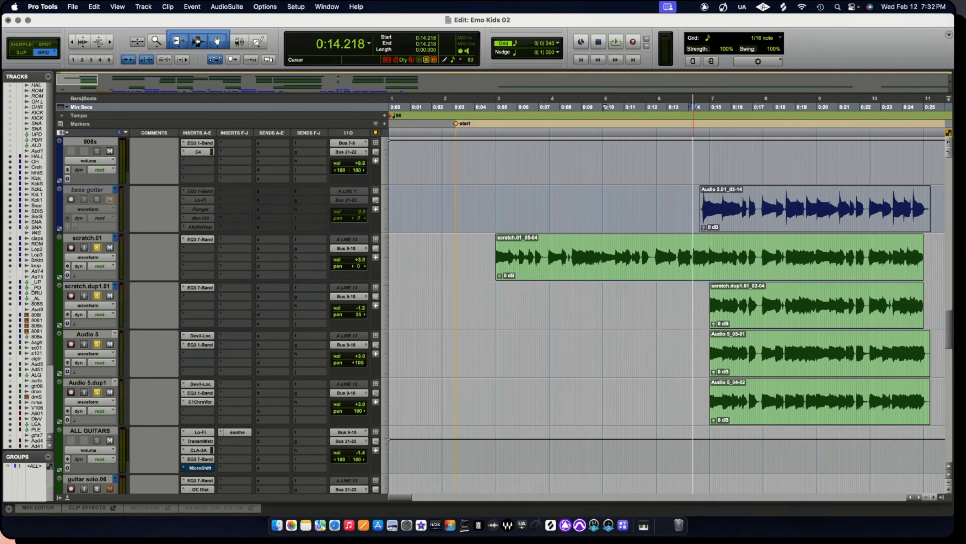
pyautogui.click(690, 107)
pyautogui.press('space')
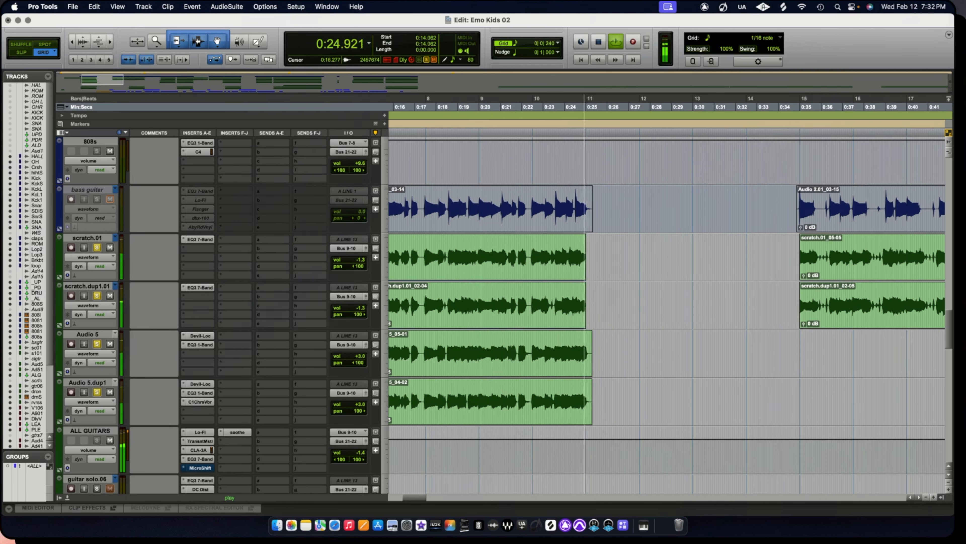
pyautogui.press('space')
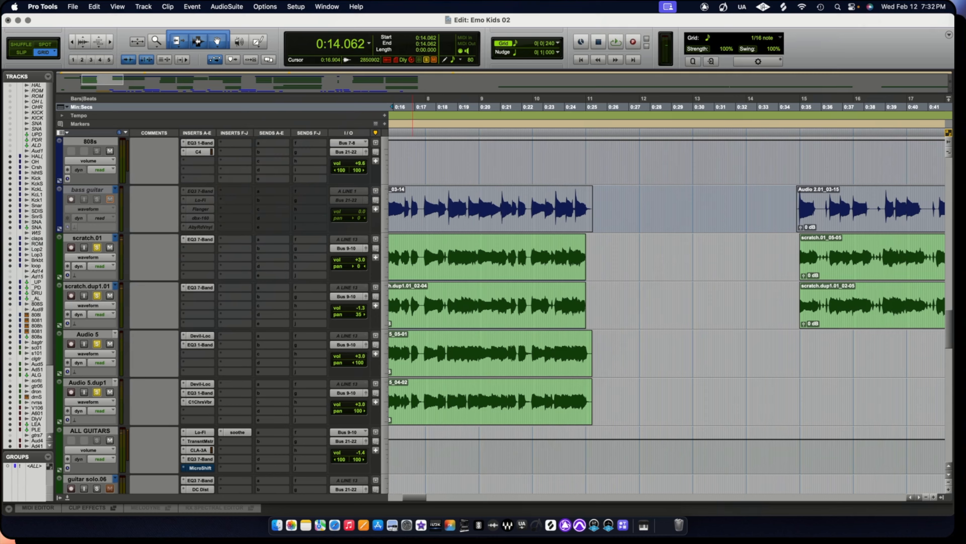
# Replay the four soloed guitar tracks twice from 0:14.062, stopping after each pass.
pyautogui.hscroll(-5, 419, 304)
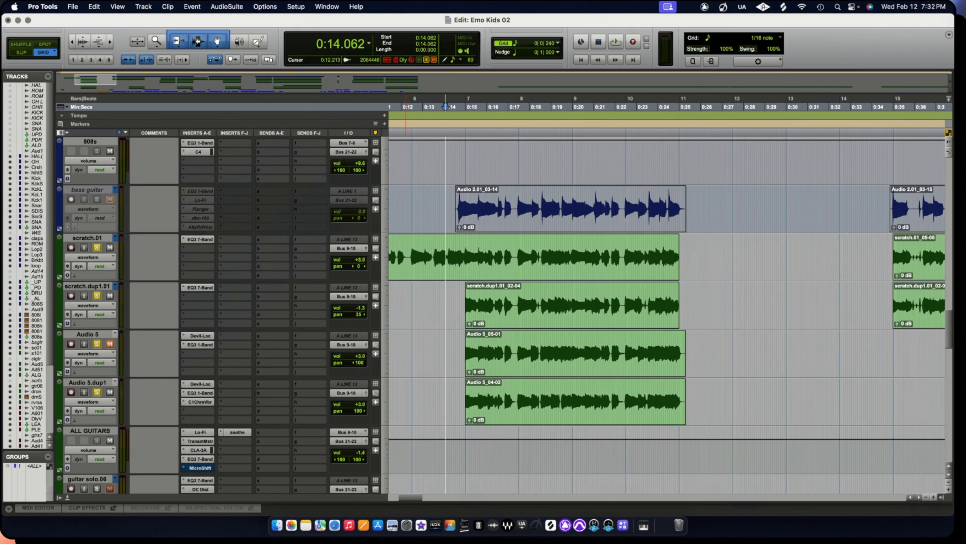
pyautogui.press('space')
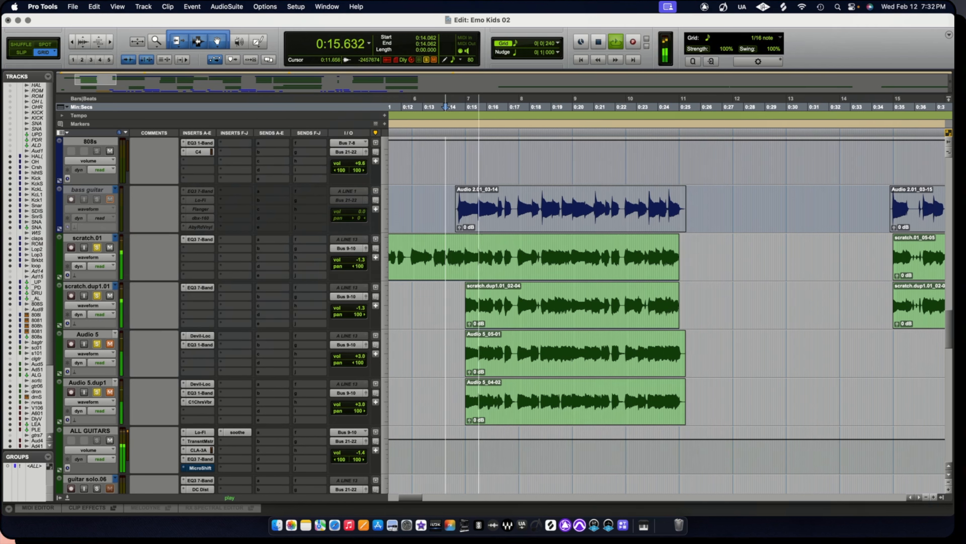
pyautogui.press('space')
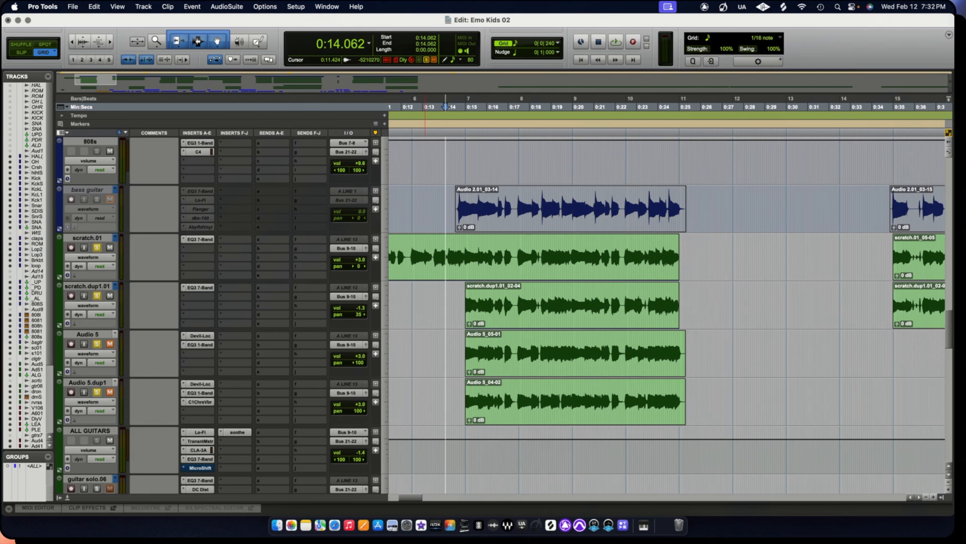
pyautogui.press('space')
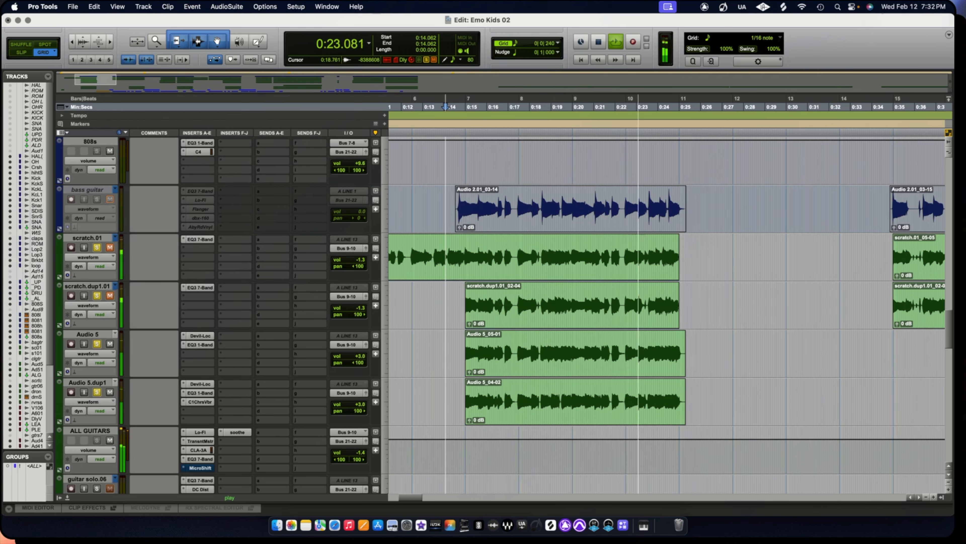
pyautogui.press('space')
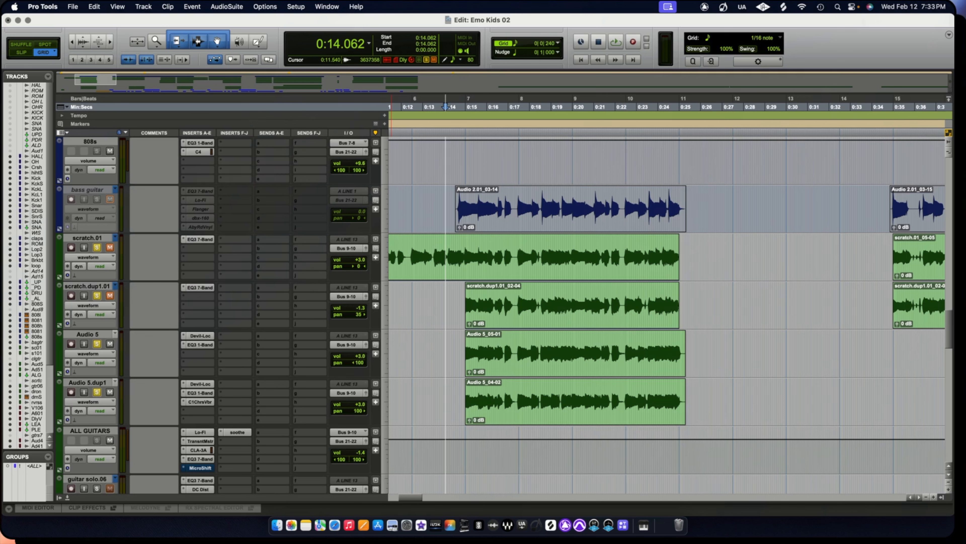
# Inspect Devil-Loc on Audio 5 and the Devil-Loc, EQ3 1-Band and C1 Chorus/Vibrato inserts on Audio 5.dup1, and replay the guitars.
pyautogui.click(200, 336)
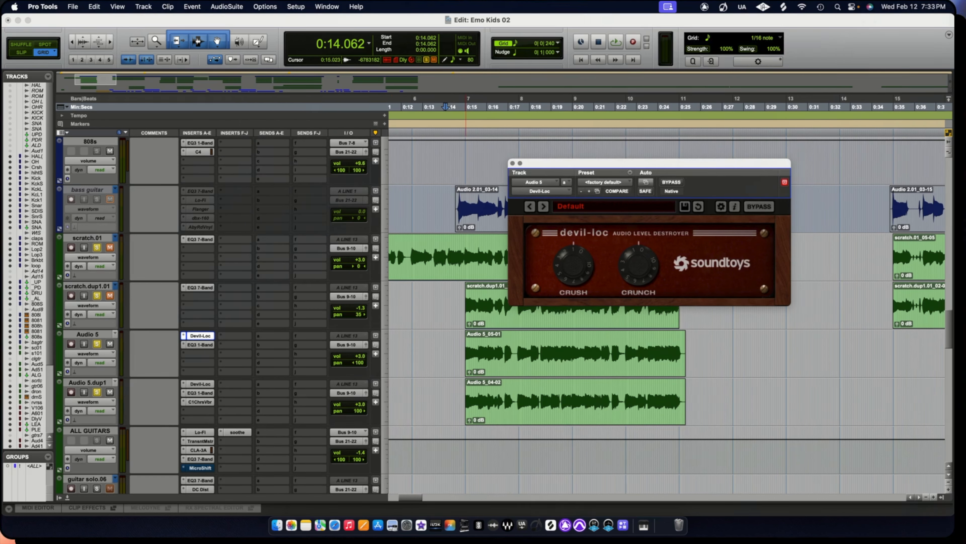
pyautogui.click(200, 383)
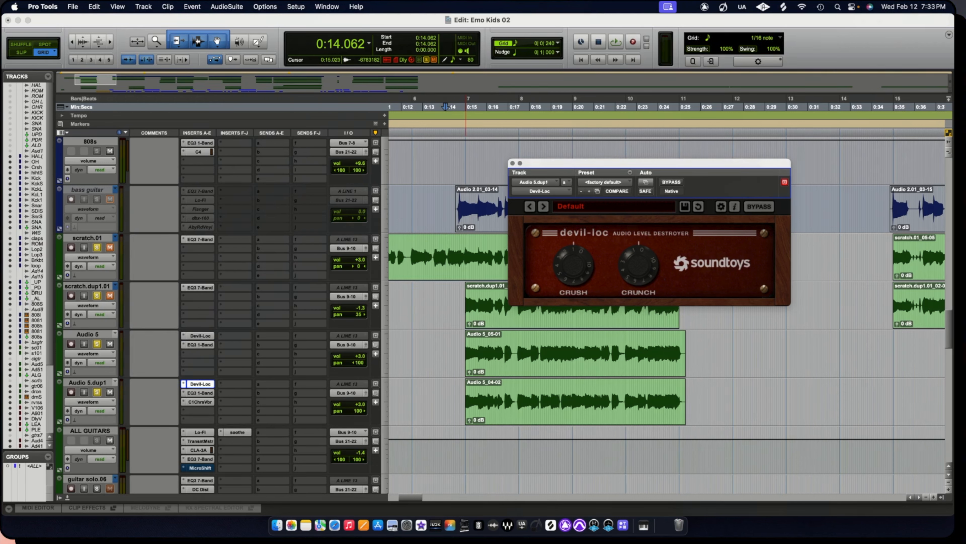
pyautogui.click(200, 393)
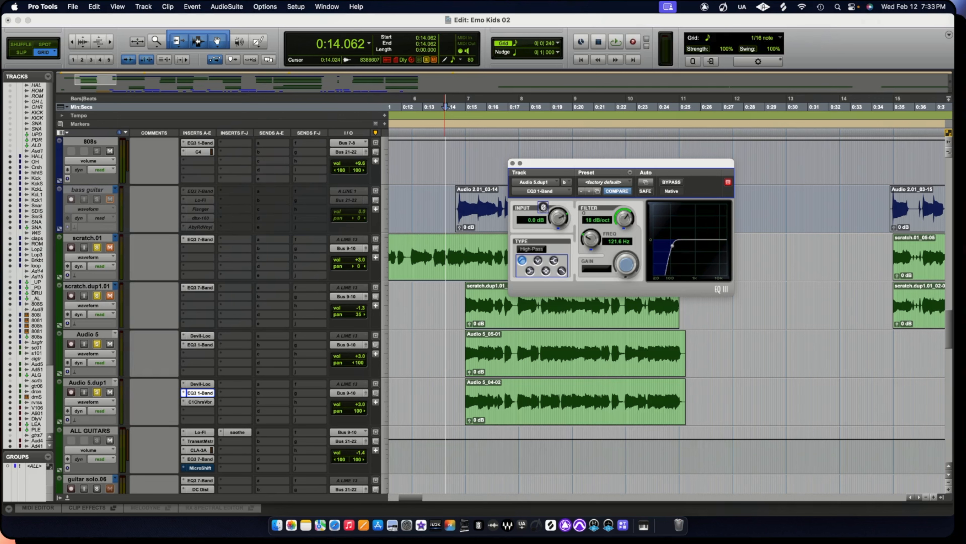
pyautogui.click(200, 402)
pyautogui.moveTo(577, 265)
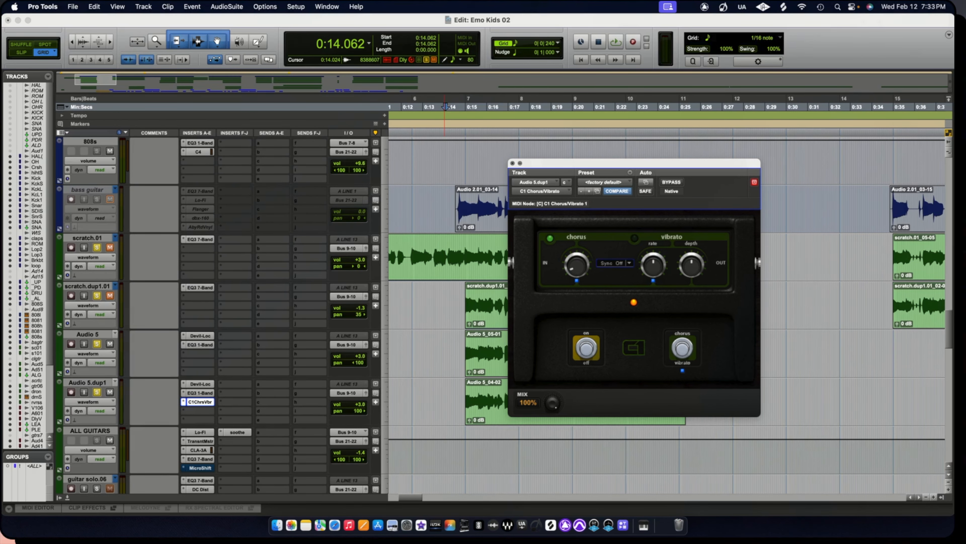
pyautogui.press('super+w')
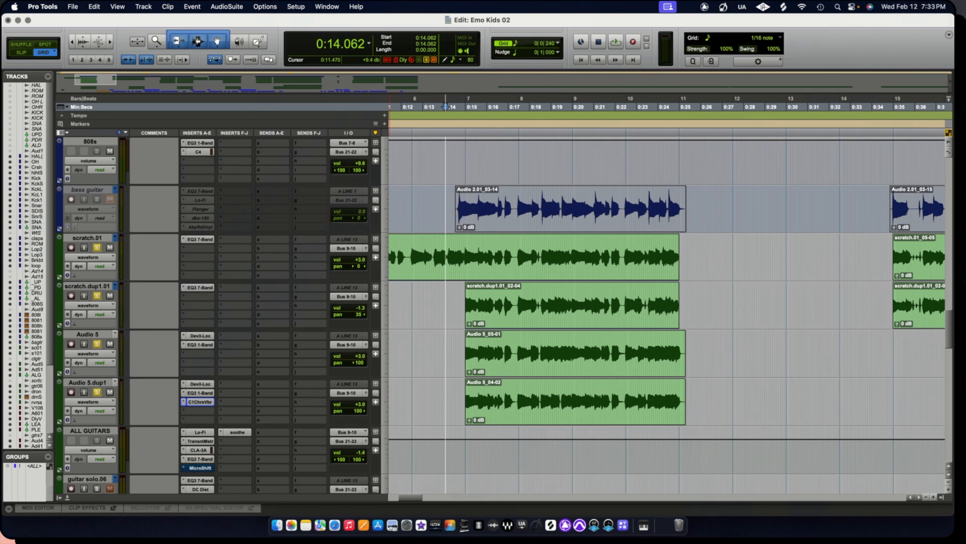
pyautogui.press('space')
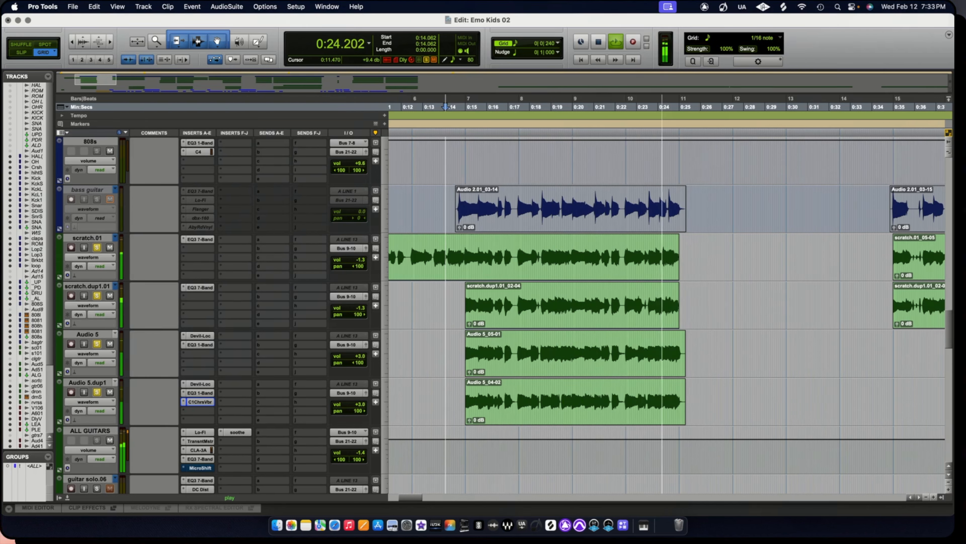
pyautogui.press('space')
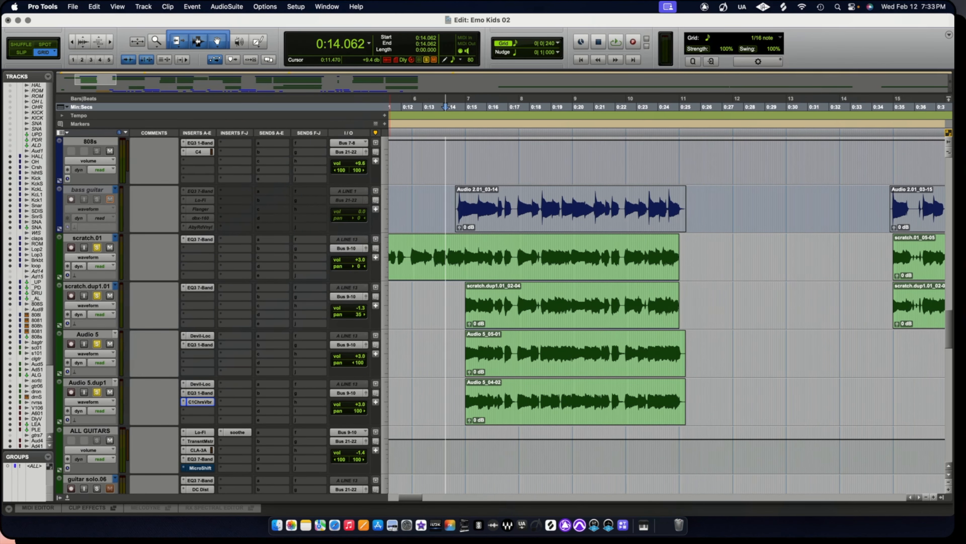
# Inspect the Lo-Fi, Transient Master, CLA-3A, EQ3 7-Band and bypassed MicroShift plug-ins on the ALL GUITARS bus.
pyautogui.scroll(-2, 666, 305)
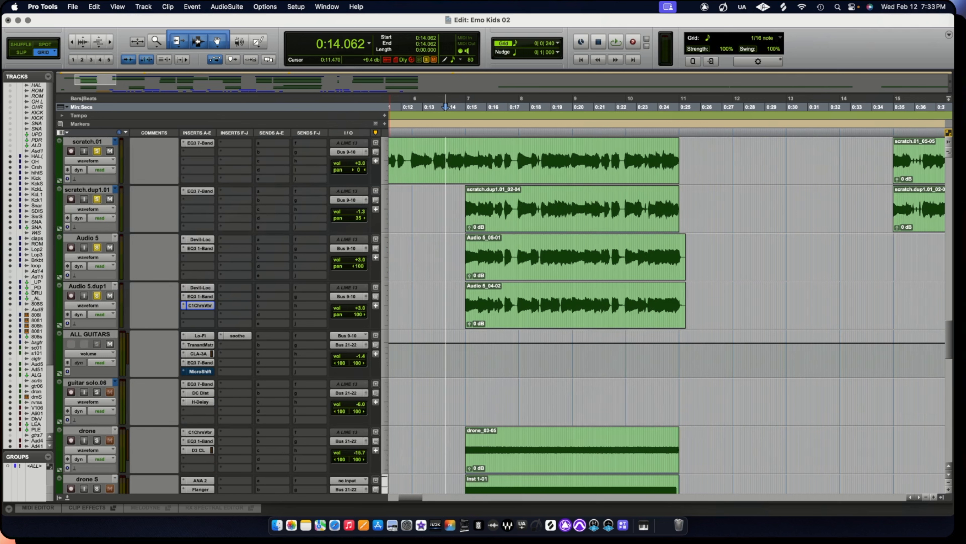
pyautogui.click(200, 336)
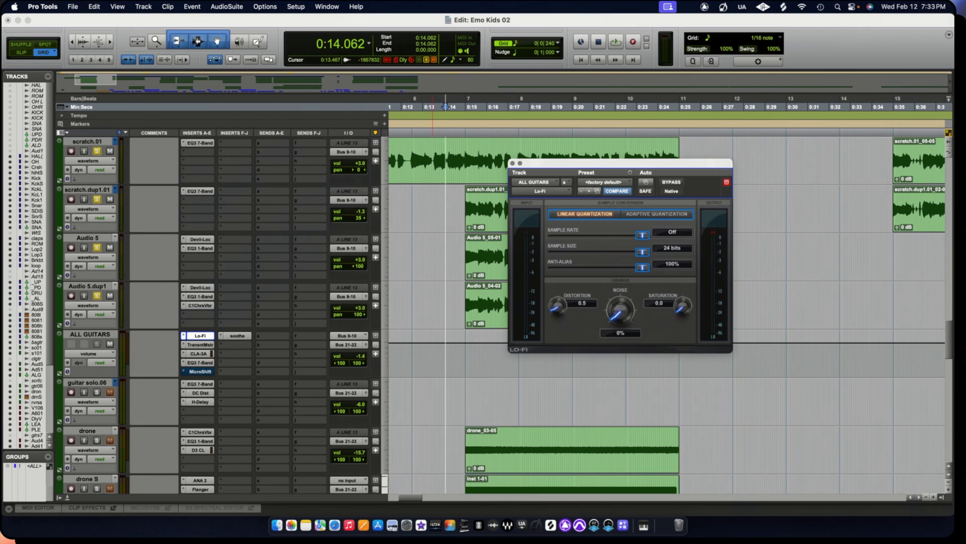
pyautogui.click(200, 344)
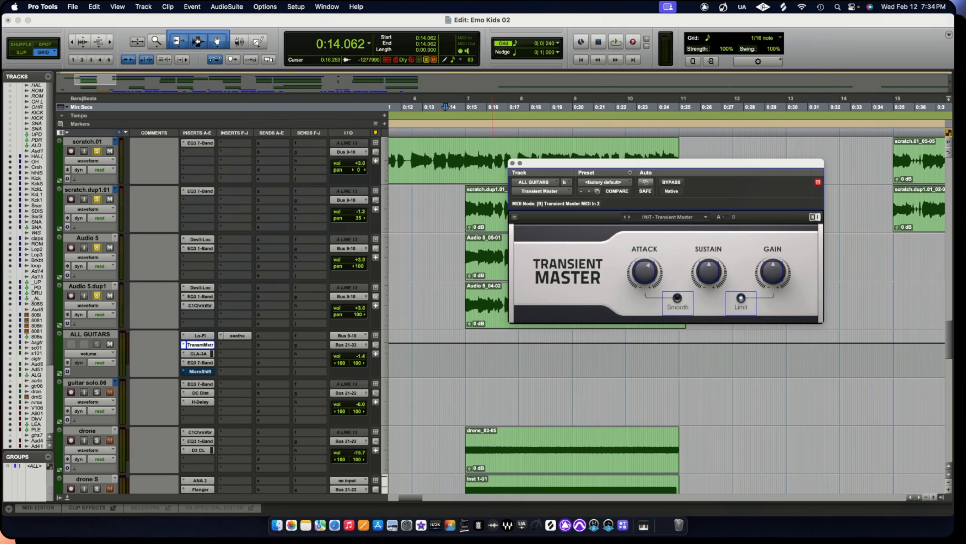
pyautogui.click(512, 163)
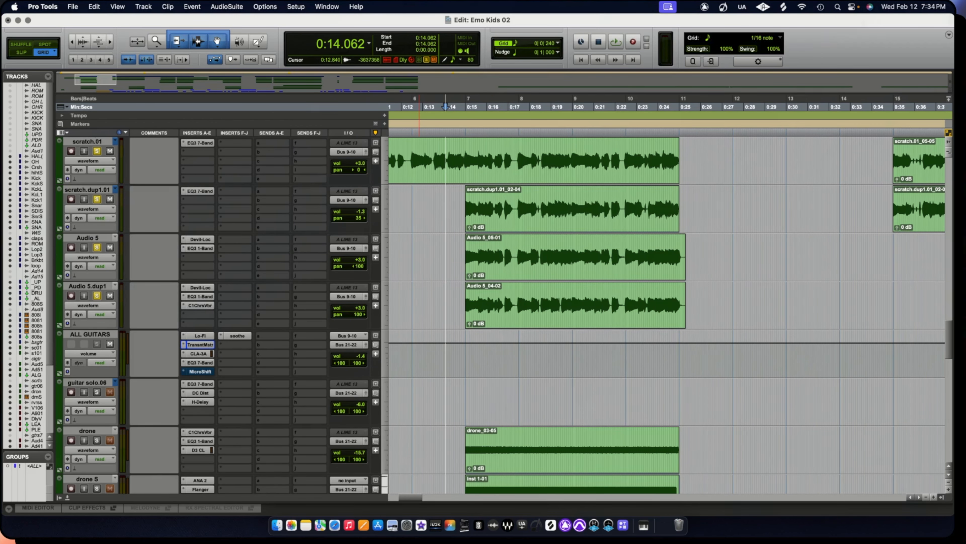
pyautogui.click(198, 353)
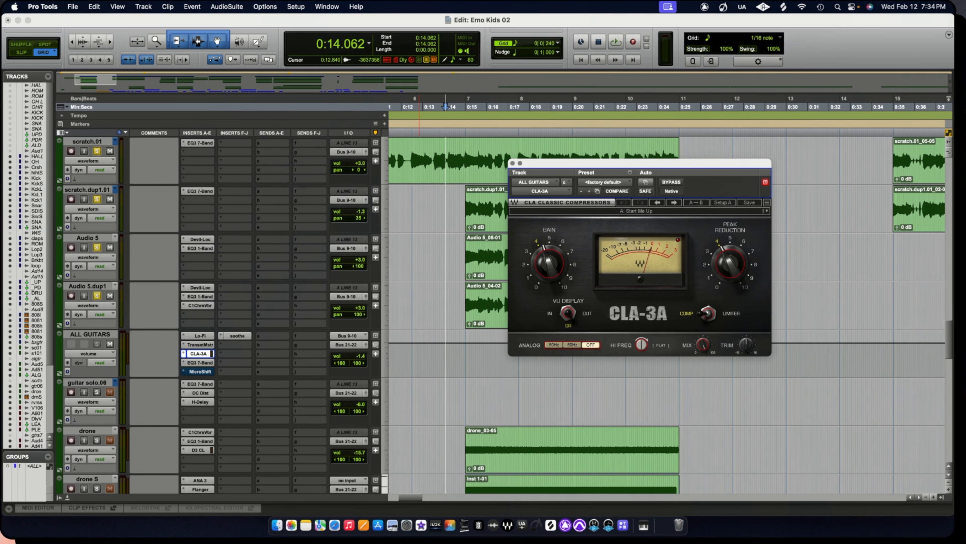
pyautogui.scroll(-1, 438, 400)
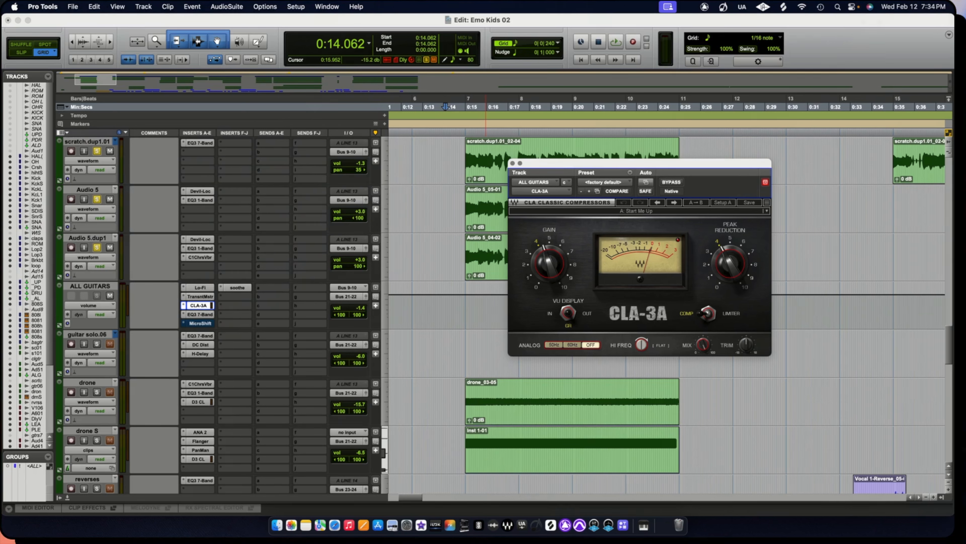
pyautogui.click(200, 314)
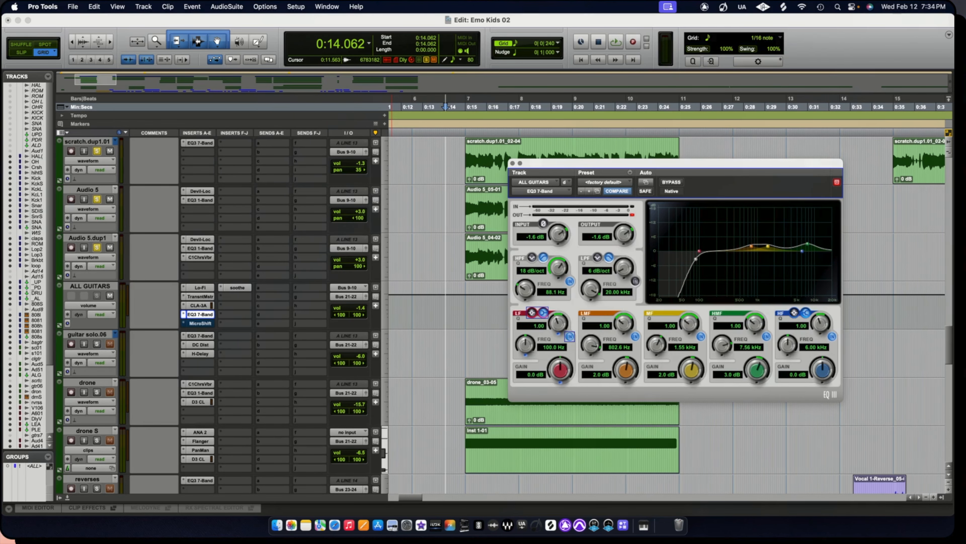
pyautogui.click(200, 323)
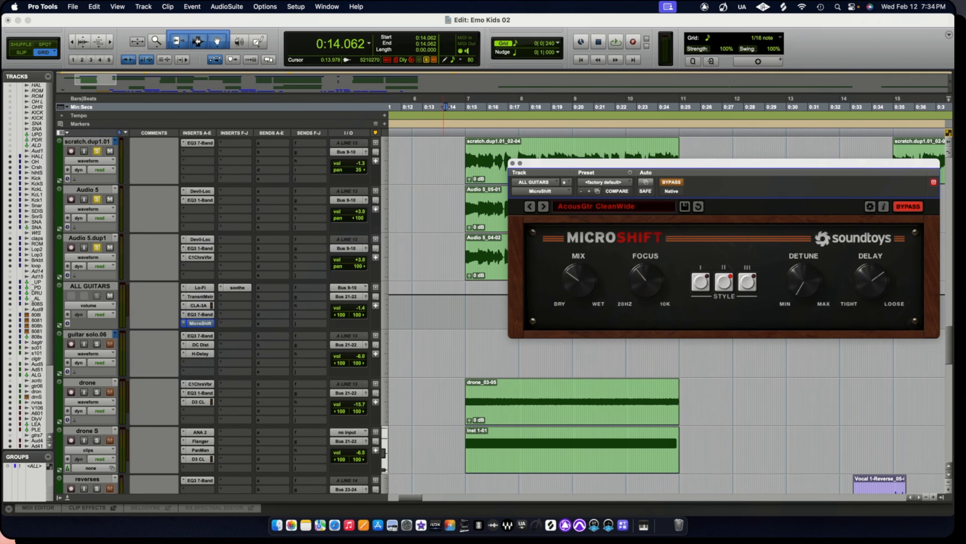
pyautogui.click(513, 163)
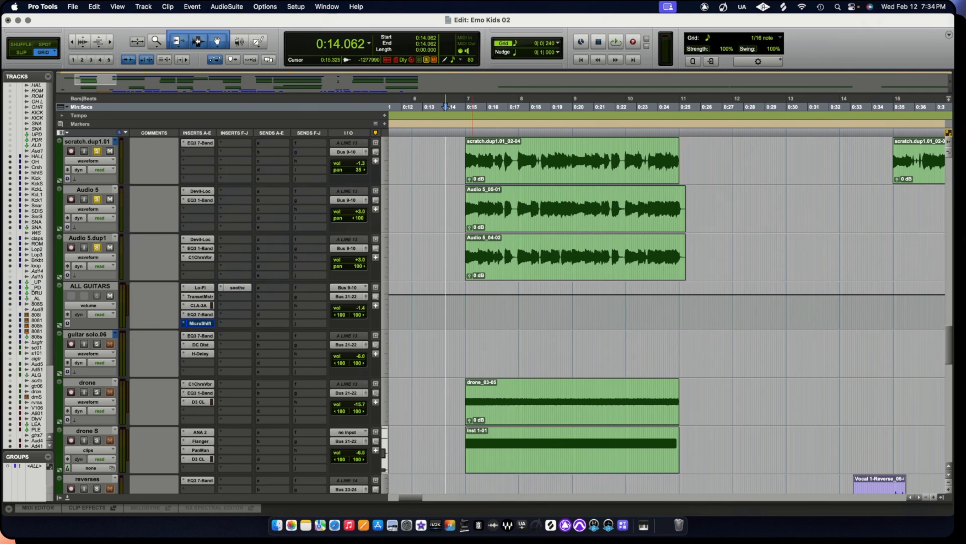
# Remove MicroShift from the ALL GUITARS bus and move soothe into its insert slot.
pyautogui.click(184, 323)
pyautogui.press('Escape')
pyautogui.moveTo(238, 287); pyautogui.dragTo(204, 324)
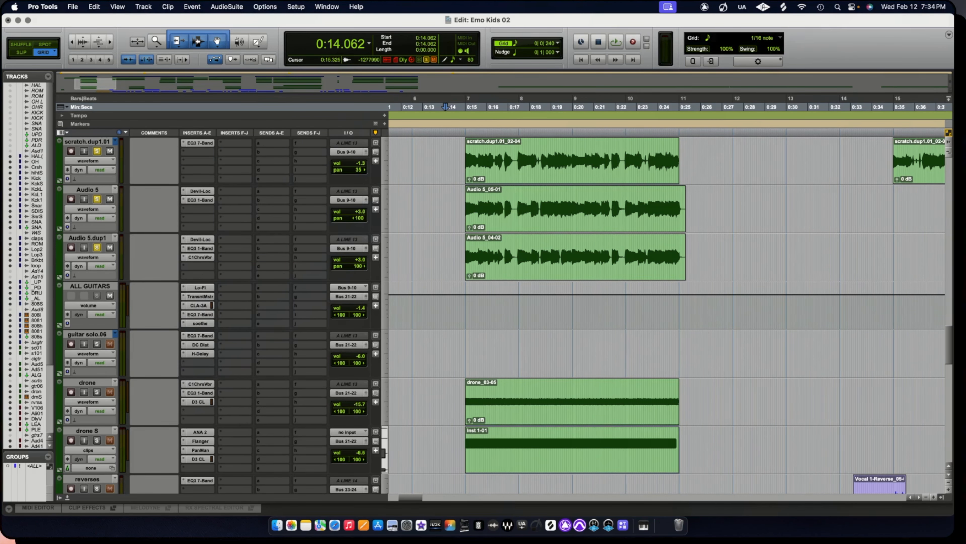
# Watch the soothe plug-in on the ALL GUITARS bus while the guitars play from 0:14.062, and close it.
pyautogui.click(199, 323)
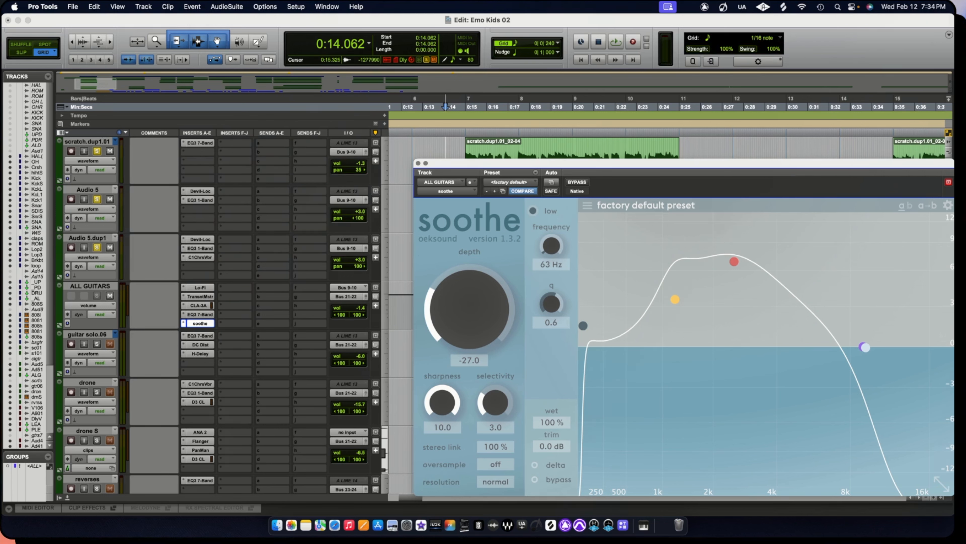
pyautogui.press('space')
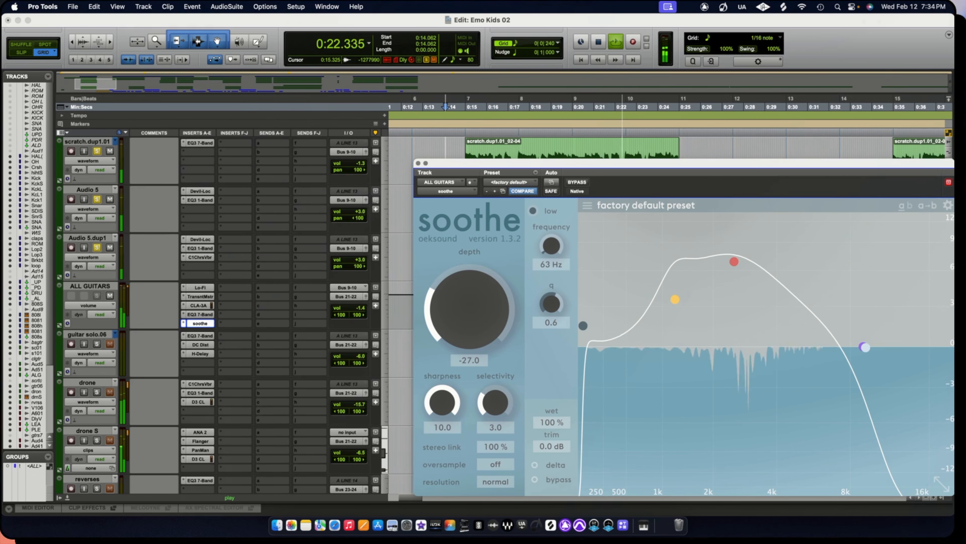
pyautogui.press('super+w')
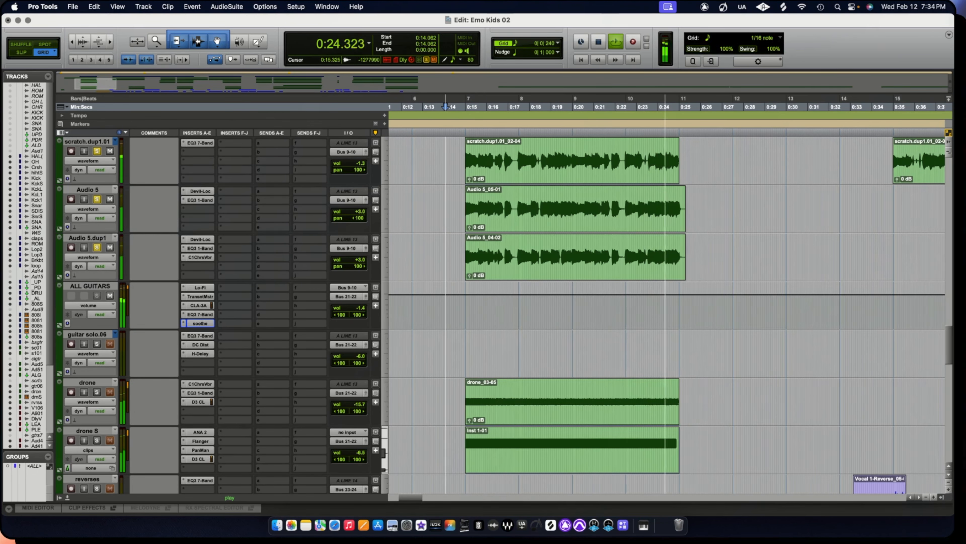
# Stop playback and bypass every insert on the ALL GUITARS bus and the four guitar tracks.
pyautogui.hotkey('shift', 'a')
pyautogui.press('space')
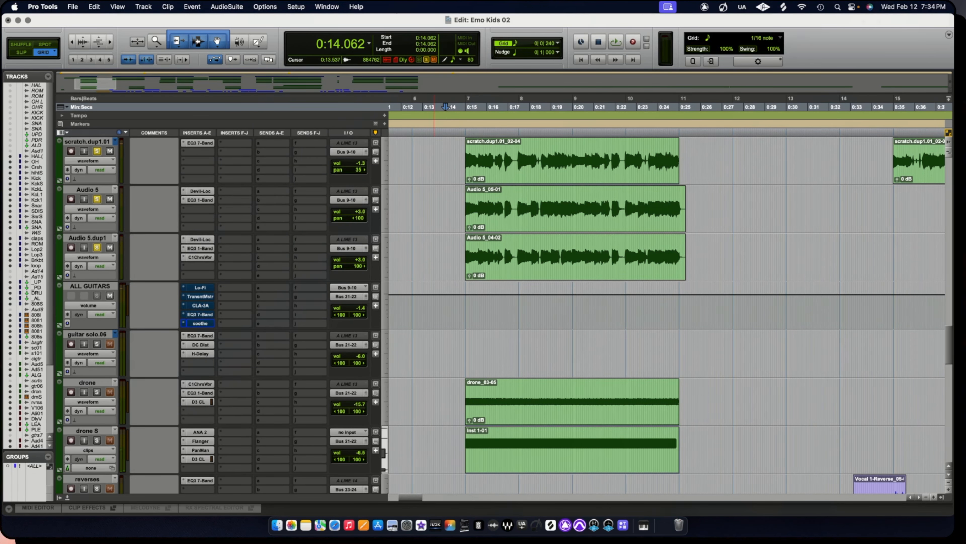
pyautogui.hotkey('shift', 'a')
pyautogui.scroll(-2, 475, 315)
pyautogui.scroll(3, 476, 315)
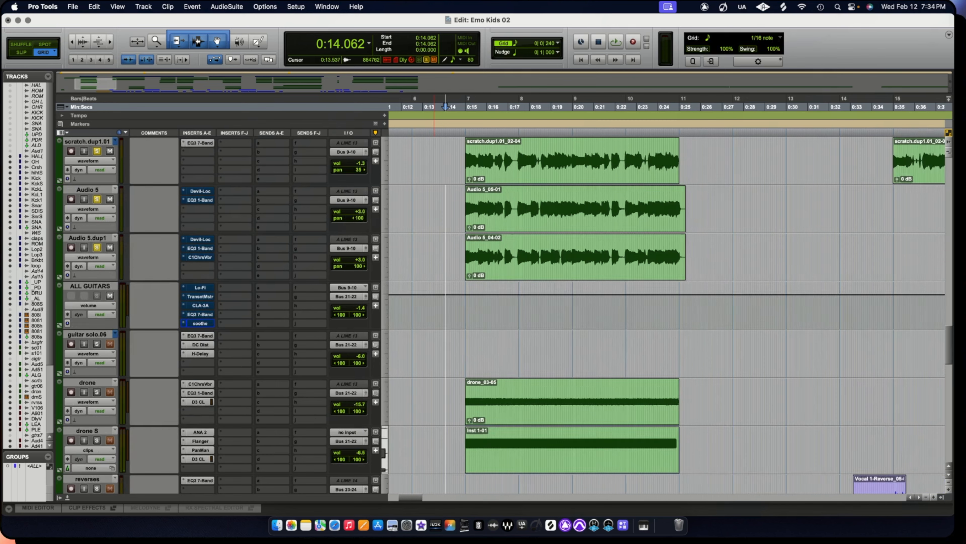
pyautogui.keyDown('super'); pyautogui.click(200, 191); pyautogui.keyUp('super')
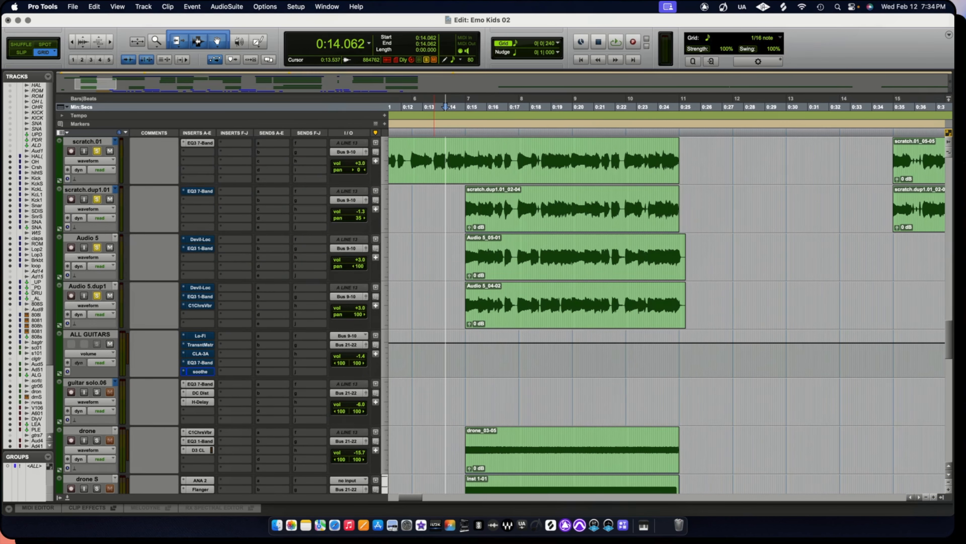
pyautogui.keyDown('super'); pyautogui.click(200, 143); pyautogui.keyUp('super')
# Play the unprocessed guitars from 0:14.062, and re-enable all inserts on the guitar tracks and their bus.
pyautogui.scroll(2, 200, 143)
pyautogui.press('space')
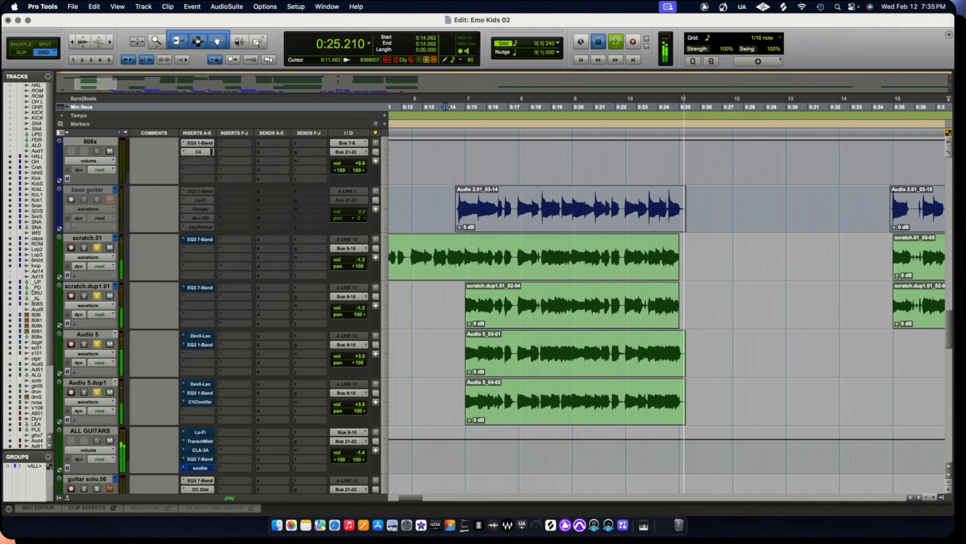
pyautogui.press('space')
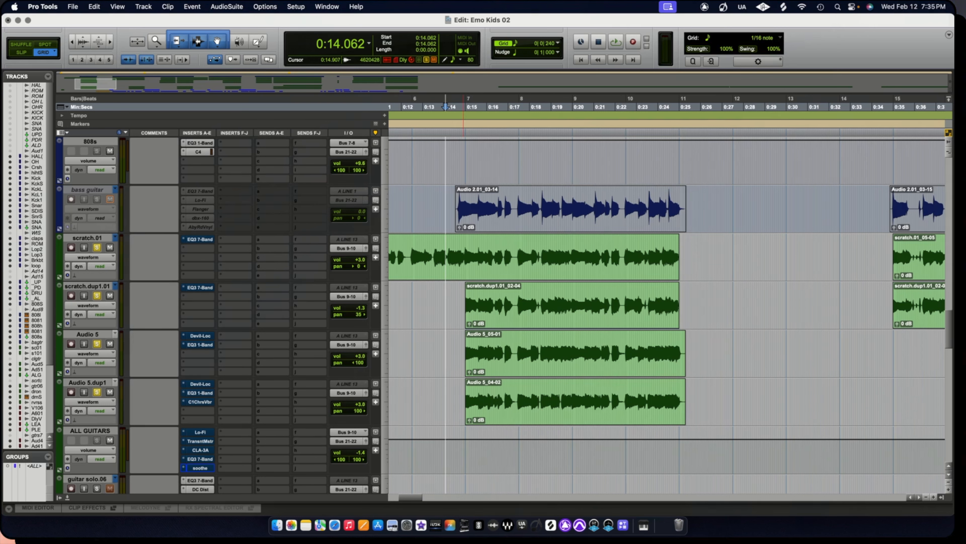
pyautogui.keyDown('super'); pyautogui.click(203, 240); pyautogui.keyUp('super')
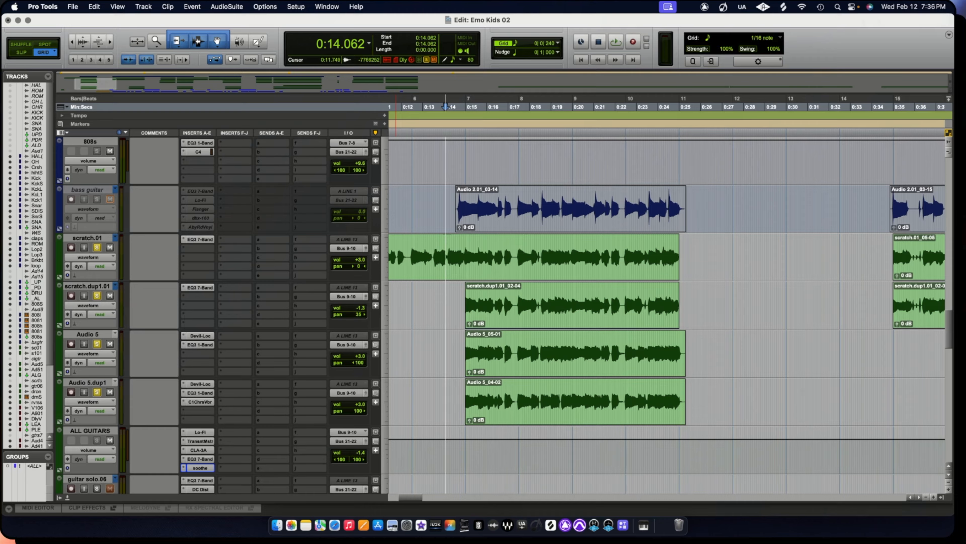
# Solo the OH, Kick and HALL (FILLS) drum tracks.
pyautogui.scroll(20, 426, 266)
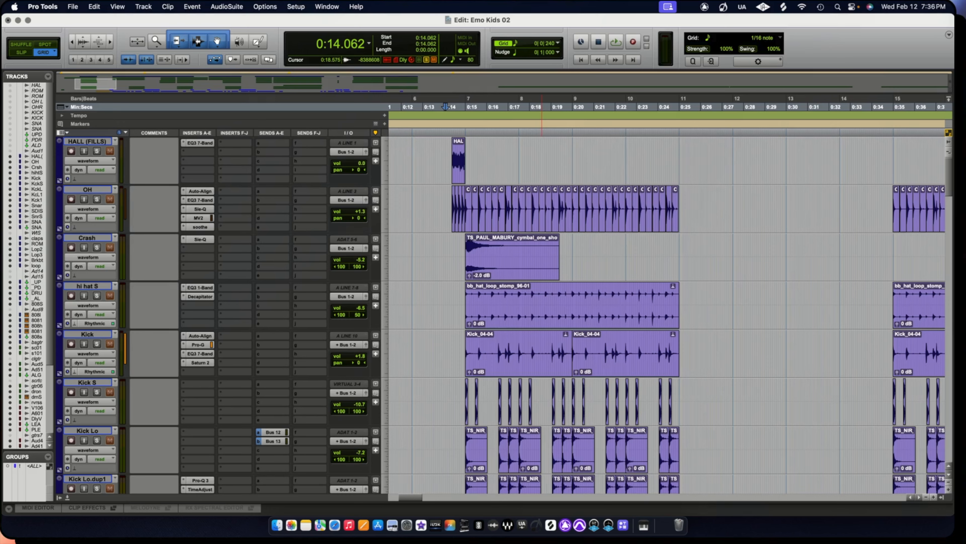
pyautogui.scroll(-5, 533, 305)
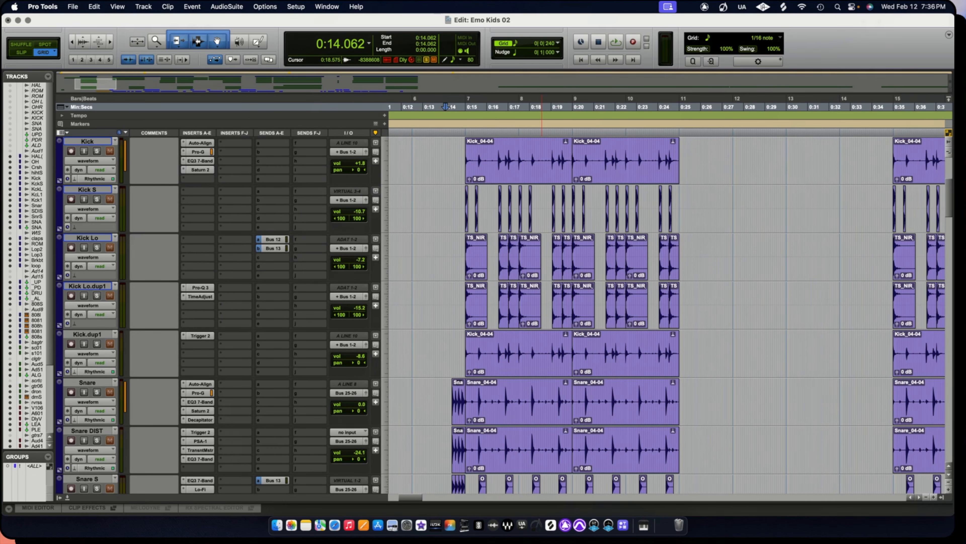
pyautogui.scroll(-4, 542, 304)
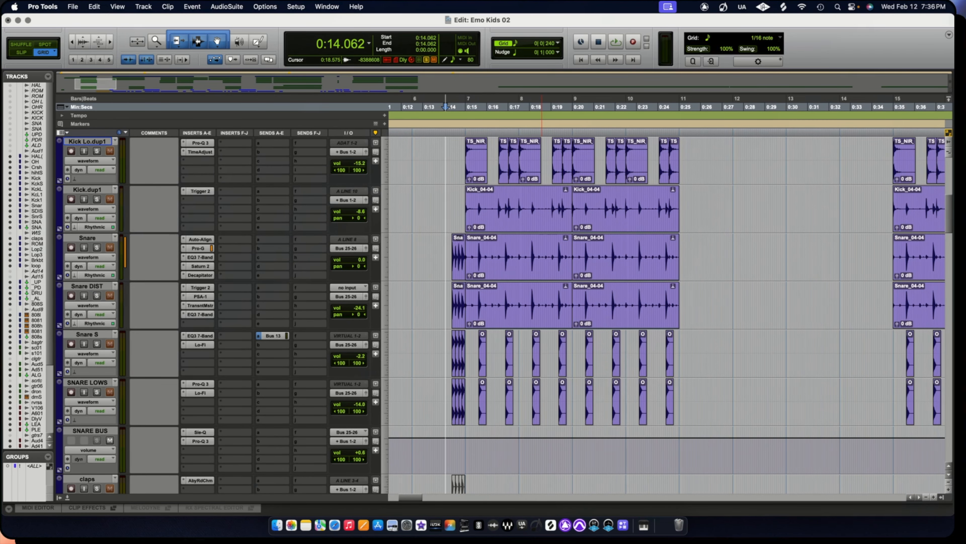
pyautogui.scroll(-3, 533, 304)
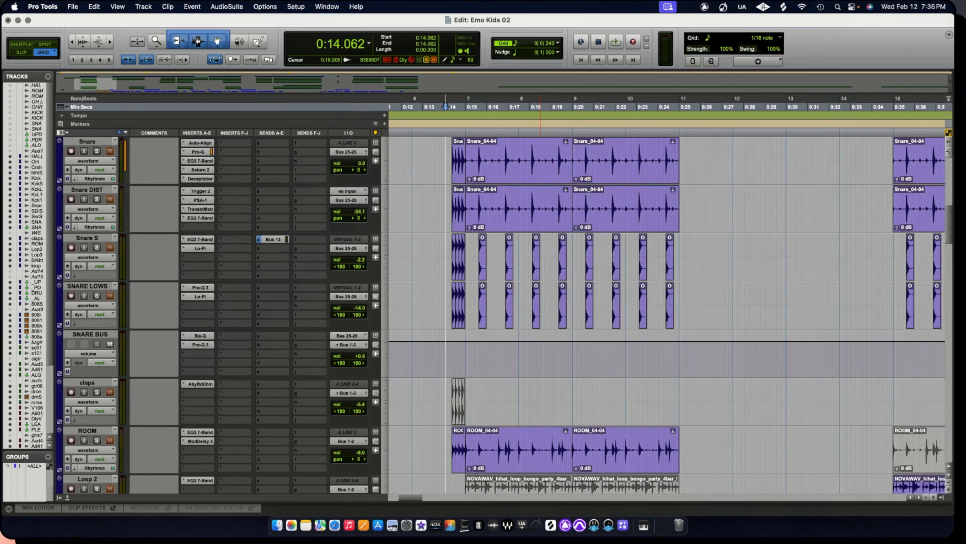
pyautogui.scroll(-2, 533, 304)
pyautogui.scroll(10, 504, 316)
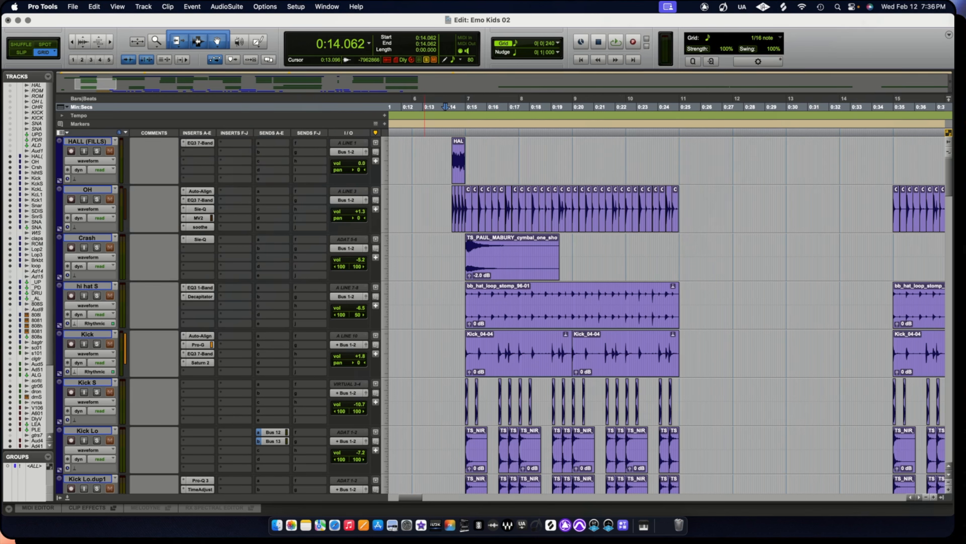
pyautogui.click(97, 199)
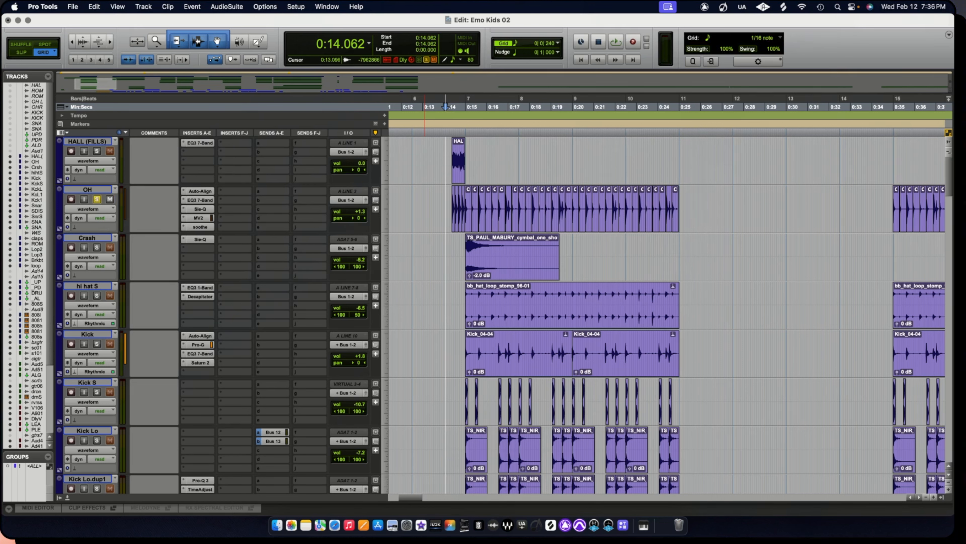
pyautogui.click(96, 344)
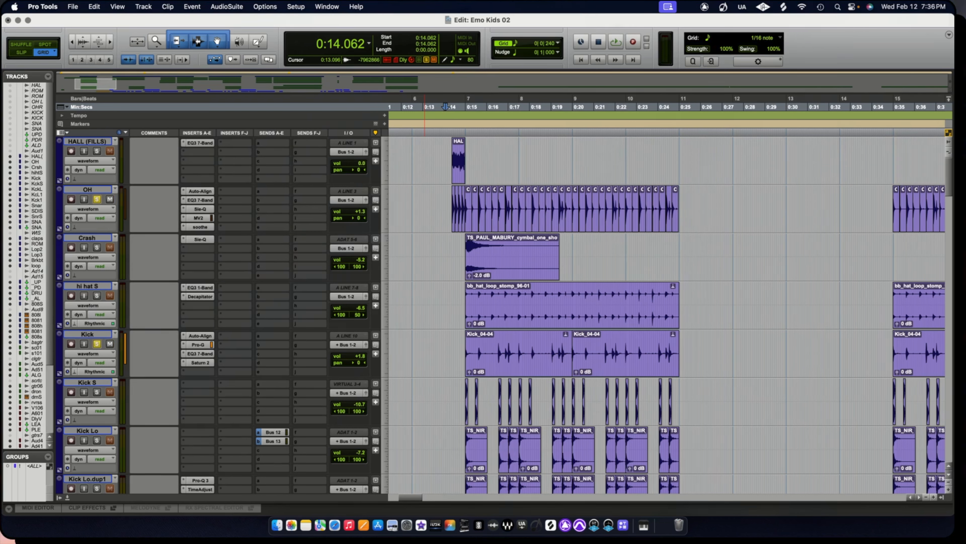
pyautogui.click(97, 151)
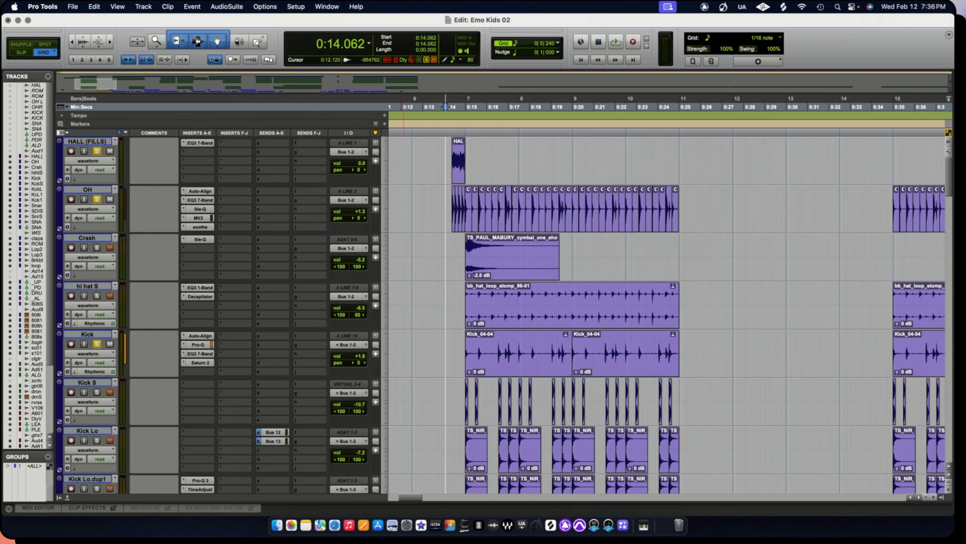
# Look over the drum arrangement along the song's timeline, and return to the opening bars around the start marker.
pyautogui.press('super+bracketright')
pyautogui.press('super+bracketright')
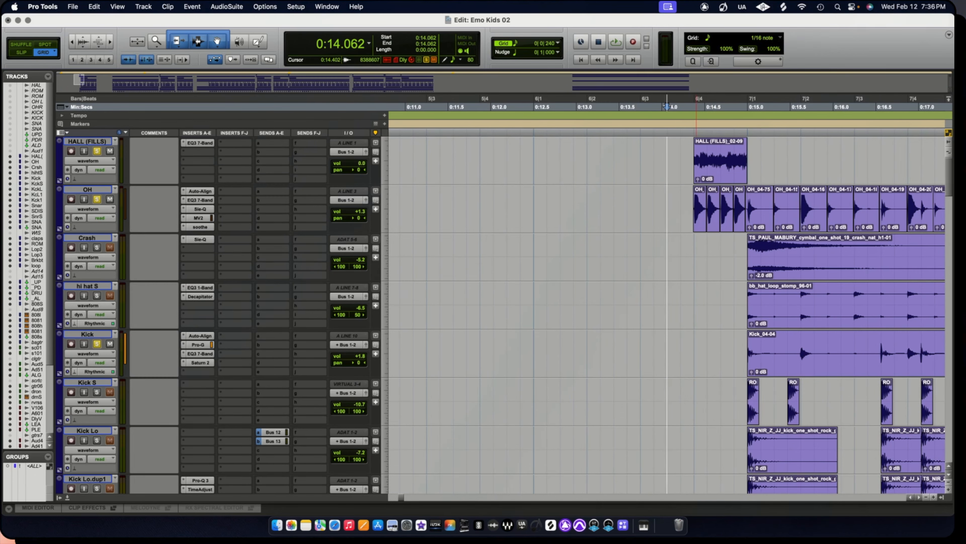
pyautogui.press('super+bracketleft')
pyautogui.press('super+bracketleft')
pyautogui.press('super+bracketleft')
pyautogui.press('super+bracketleft')
pyautogui.press('super+bracketleft')
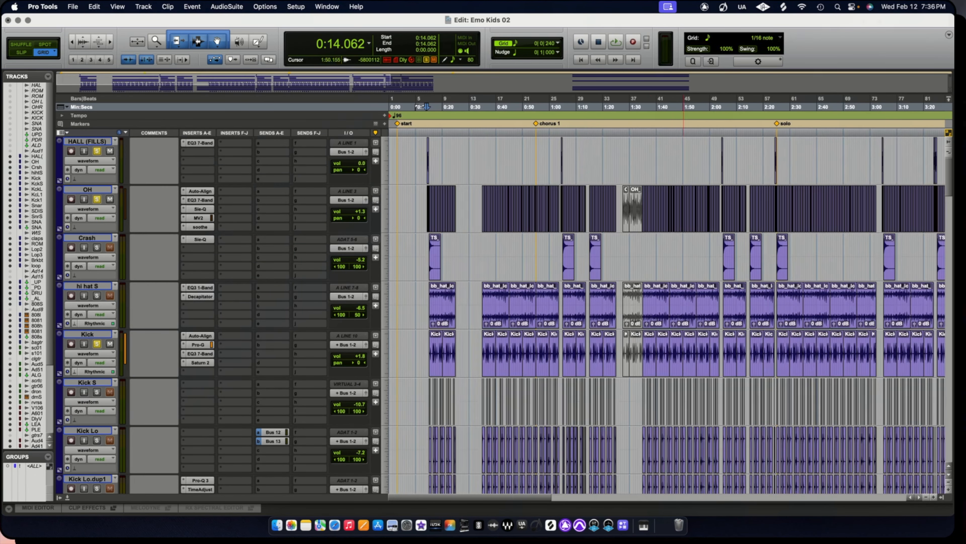
pyautogui.press('super+bracketright')
pyautogui.press('super+bracketright')
pyautogui.press('super+bracketright')
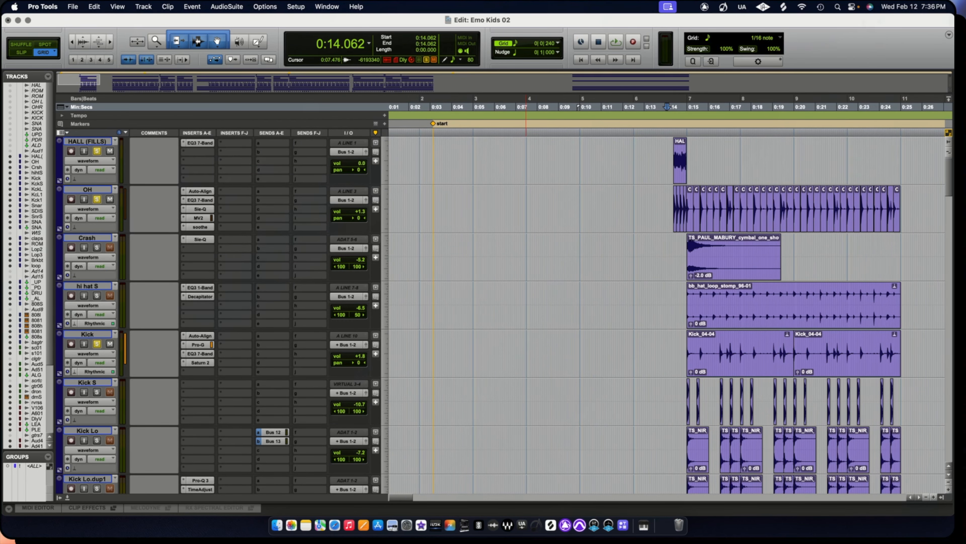
# Solo the Snare track below the kick tracks.
pyautogui.scroll(-2, 570, 304)
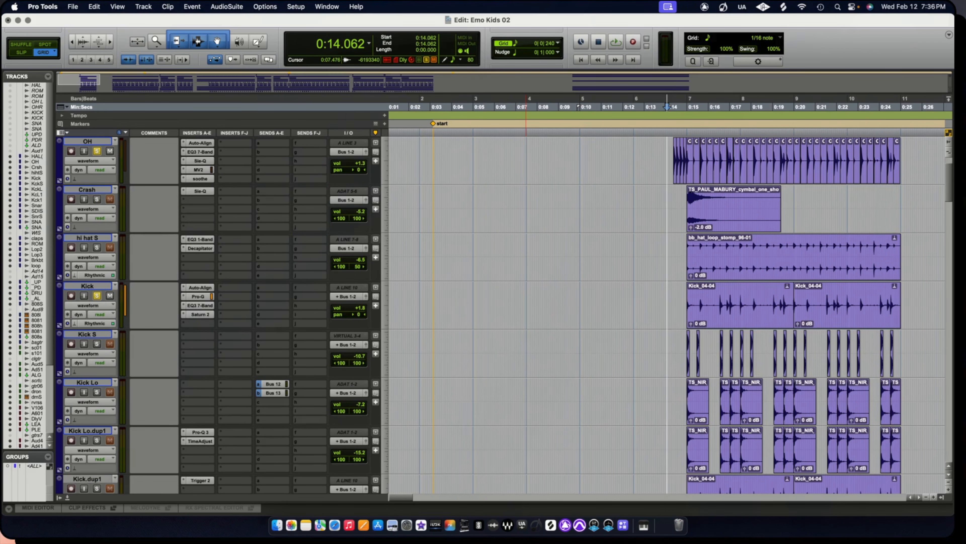
pyautogui.scroll(-4, 571, 304)
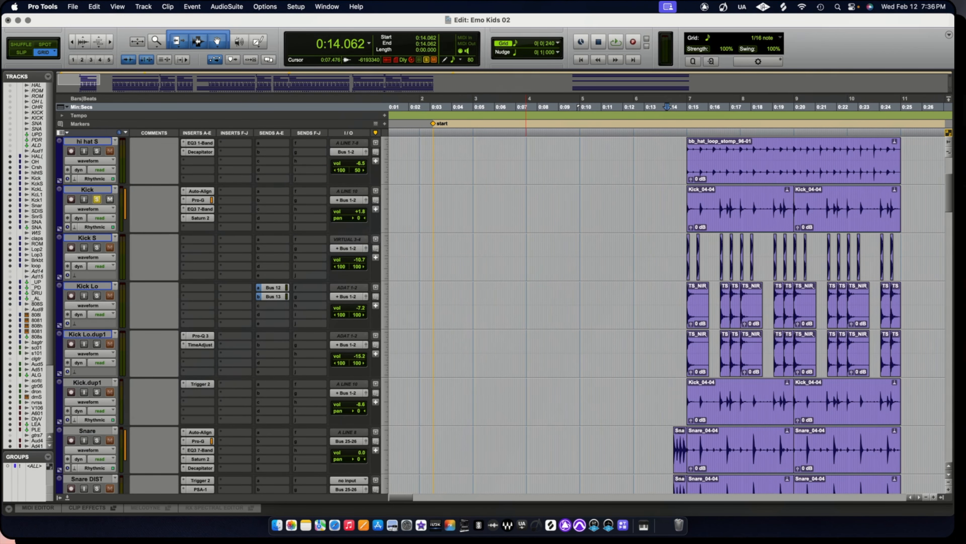
pyautogui.scroll(-2, 571, 304)
pyautogui.click(96, 392)
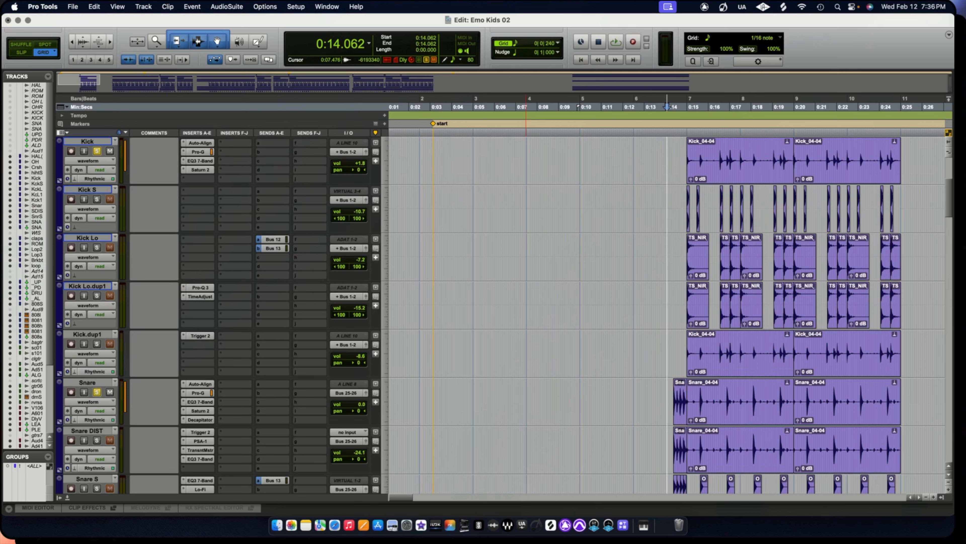
pyautogui.click(97, 440)
pyautogui.scroll(-2, 571, 304)
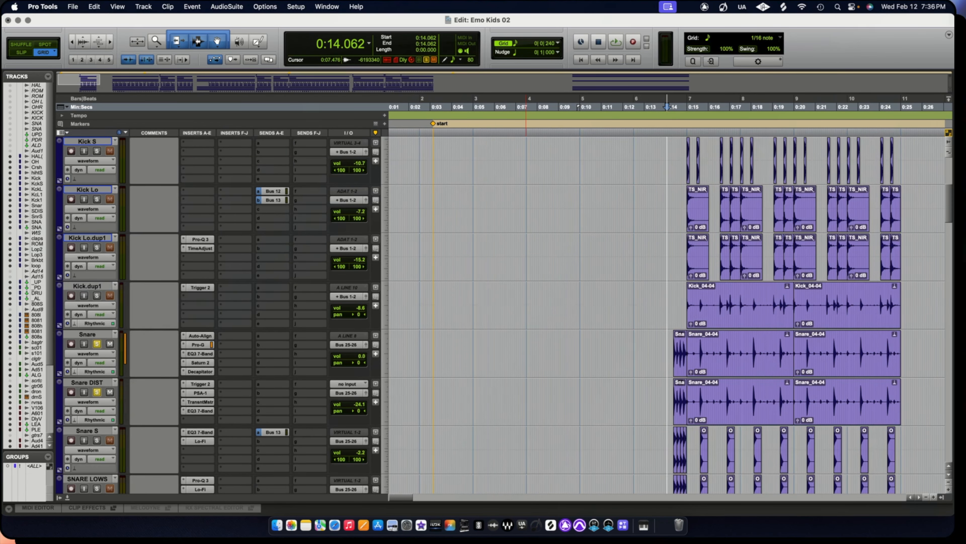
pyautogui.click(97, 392)
# Solo the SNARE LOWS and ROOM tracks.
pyautogui.scroll(-4, 571, 305)
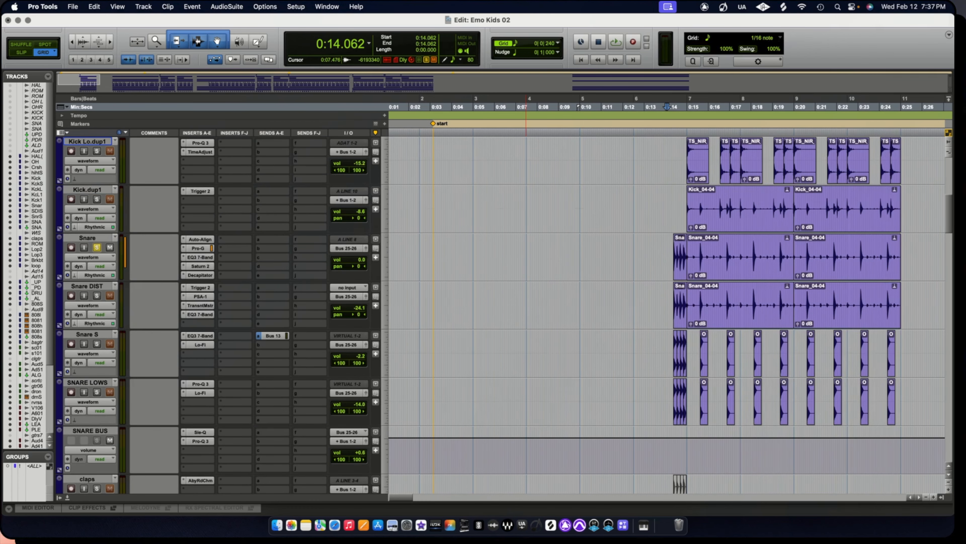
pyautogui.click(97, 392)
pyautogui.scroll(-4, 571, 304)
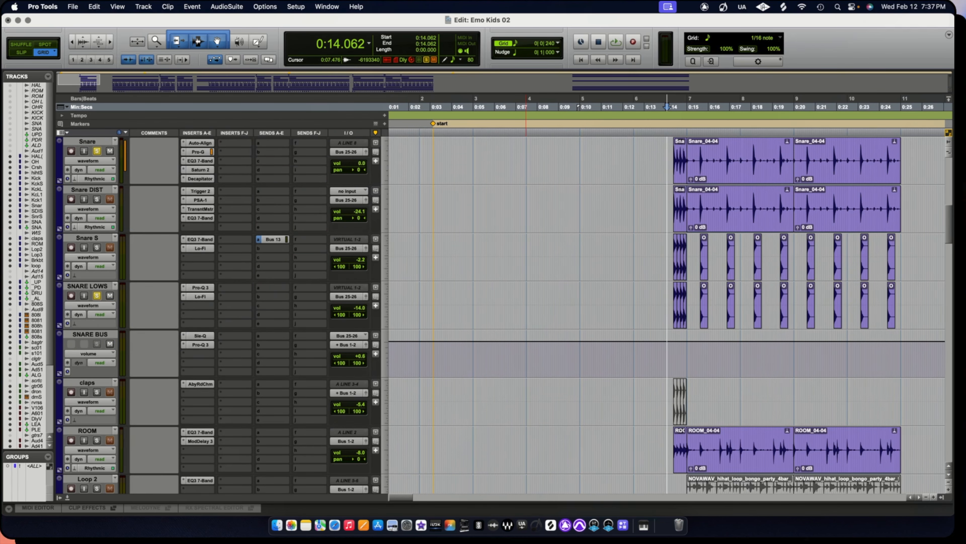
pyautogui.click(96, 440)
pyautogui.scroll(-4, 571, 305)
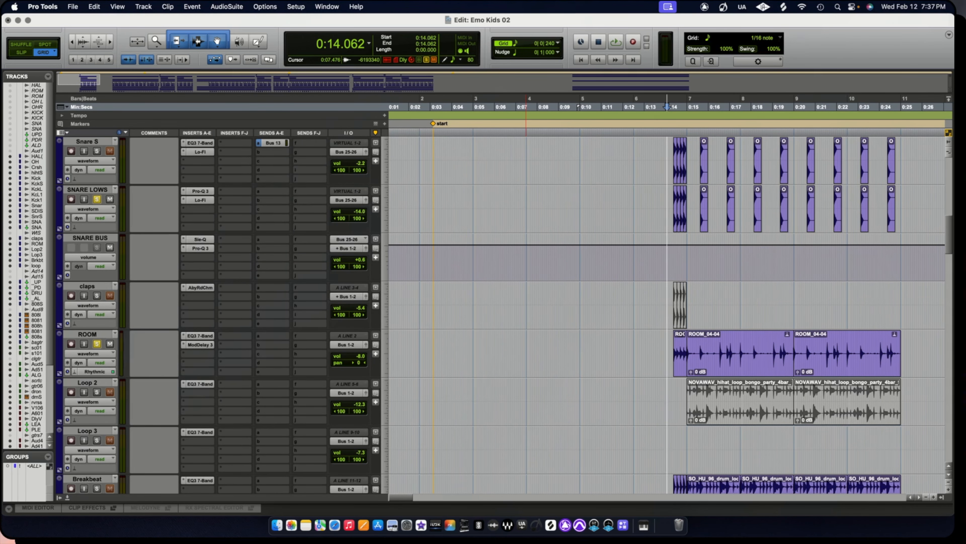
# Play the soloed drums from 0:14.062, checking the guitar tracks during playback, and stop.
pyautogui.scroll(-6, 570, 305)
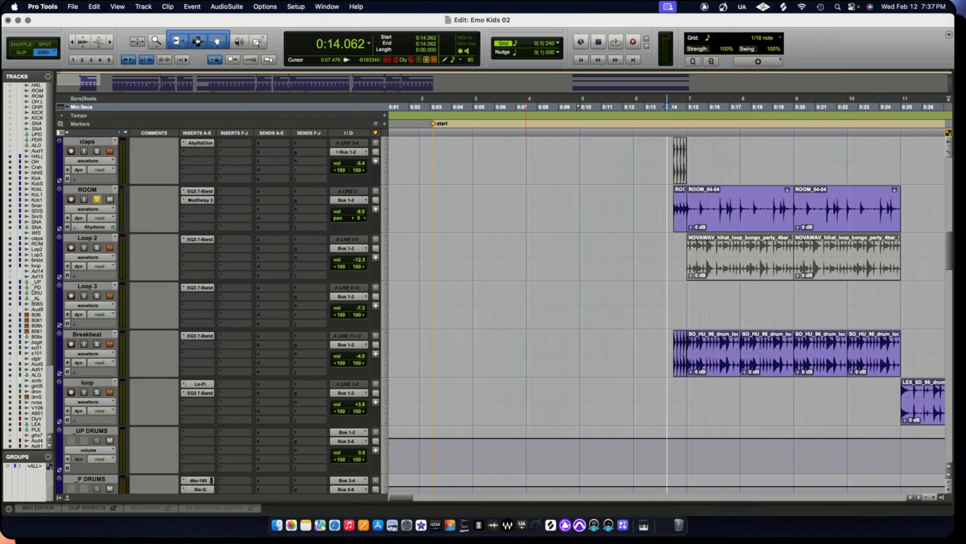
pyautogui.scroll(15, 666, 304)
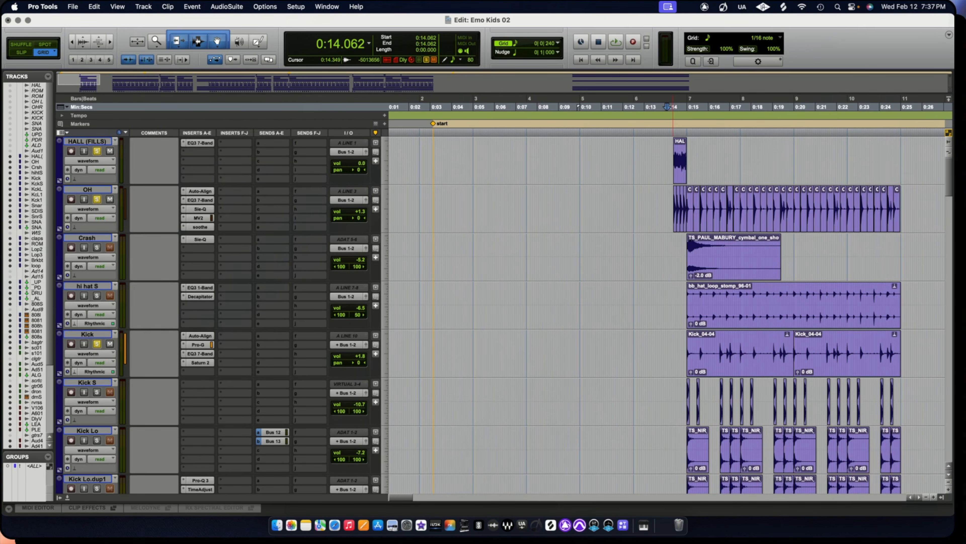
pyautogui.press('space')
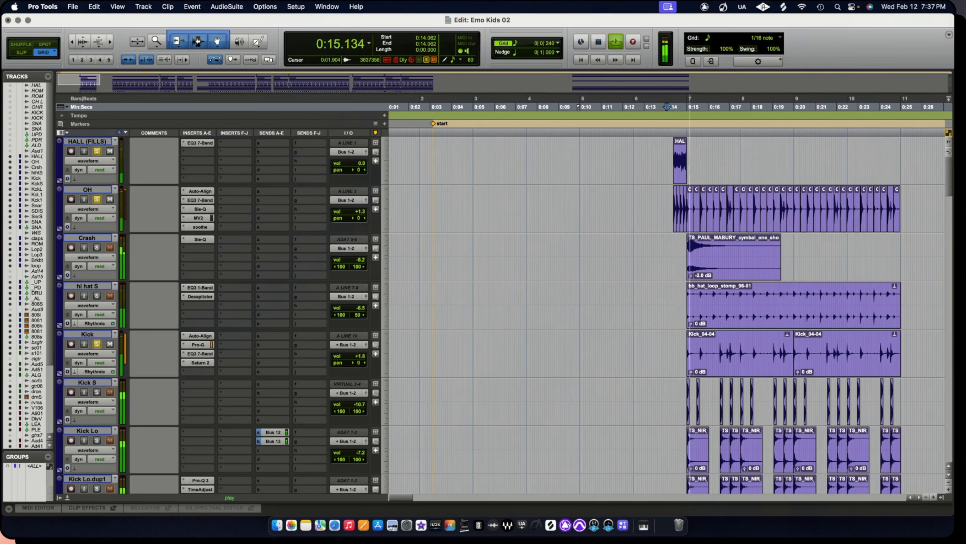
pyautogui.scroll(-10, 680, 489)
pyautogui.scroll(-15, 156, 422)
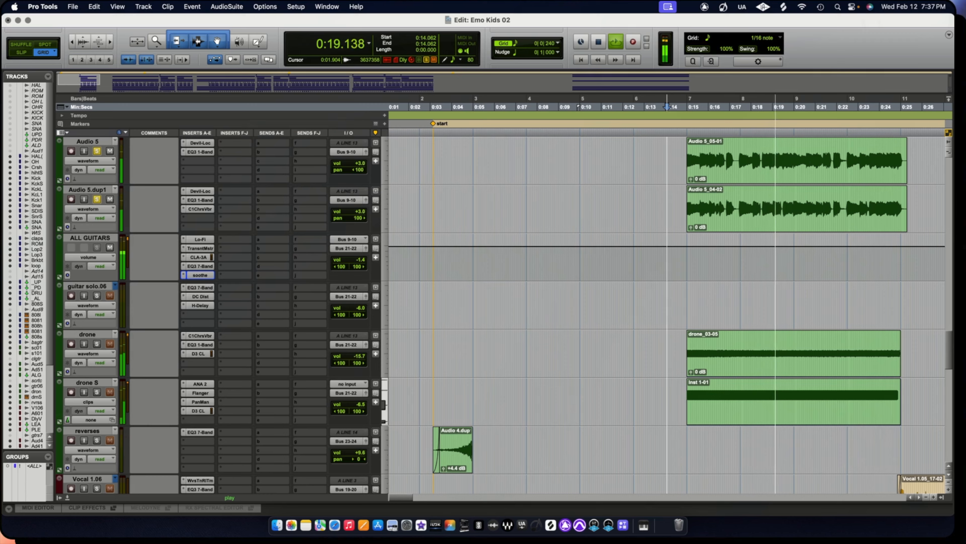
pyautogui.scroll(12, 156, 423)
pyautogui.scroll(15, 156, 423)
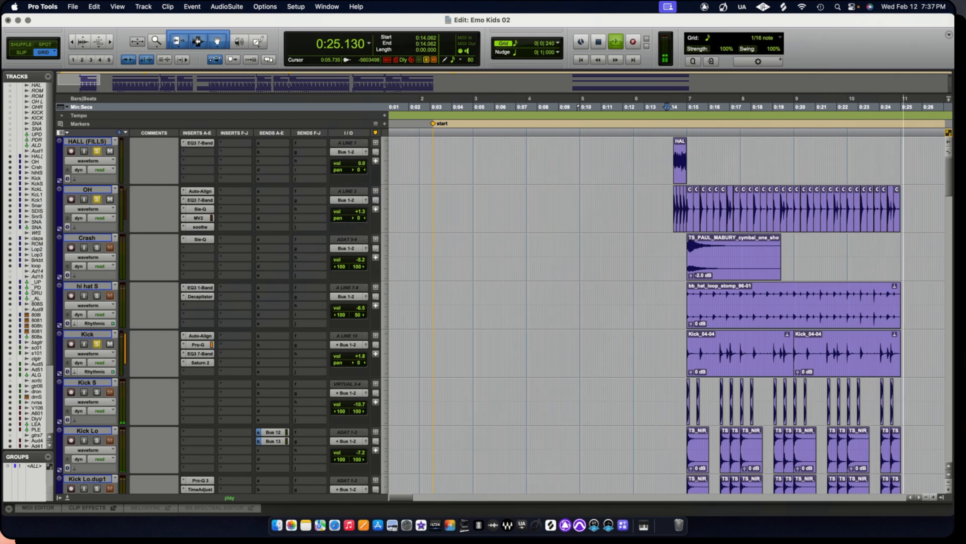
pyautogui.press('space')
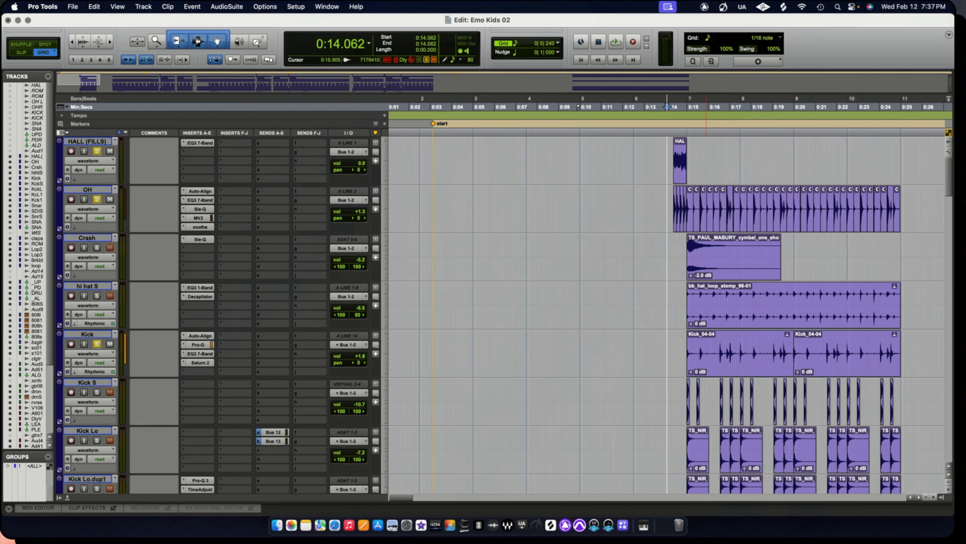
# Play again from 0:14.062 and examine the loop tracks and drum buses while the song runs.
pyautogui.press('space')
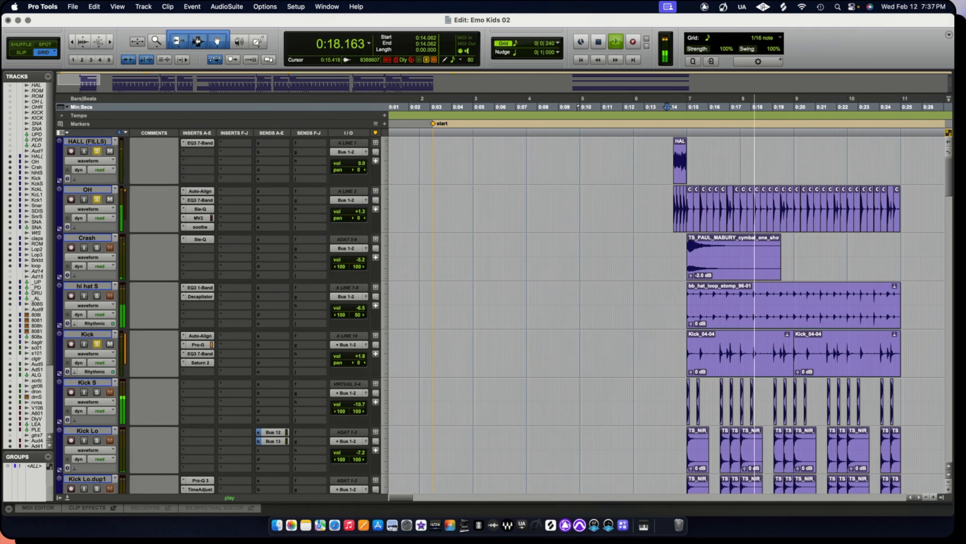
pyautogui.scroll(-15, 669, 316)
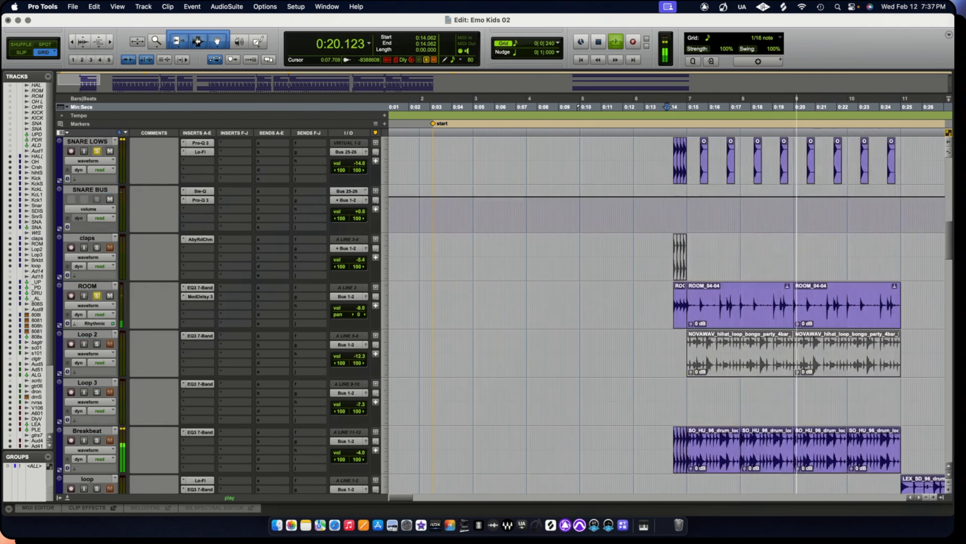
pyautogui.scroll(6, 670, 316)
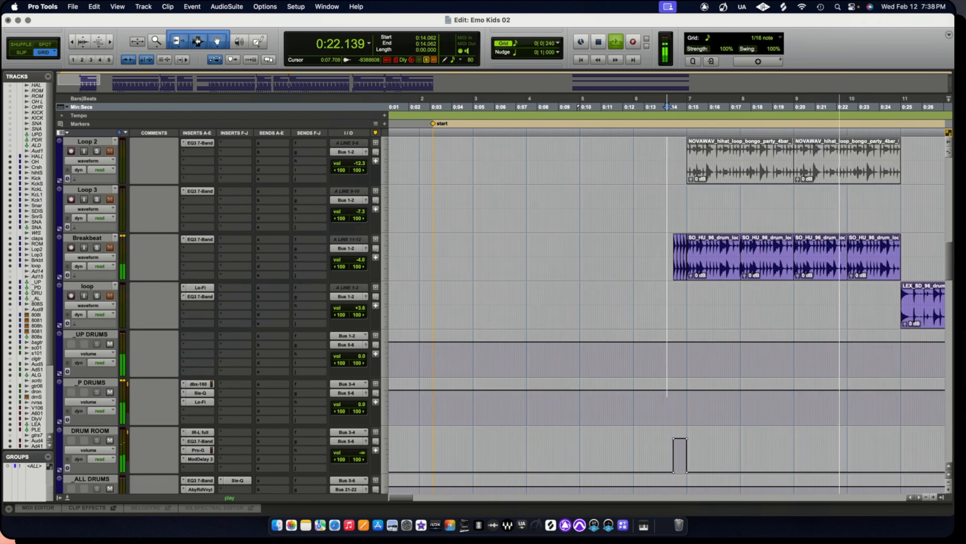
pyautogui.scroll(-2, 670, 316)
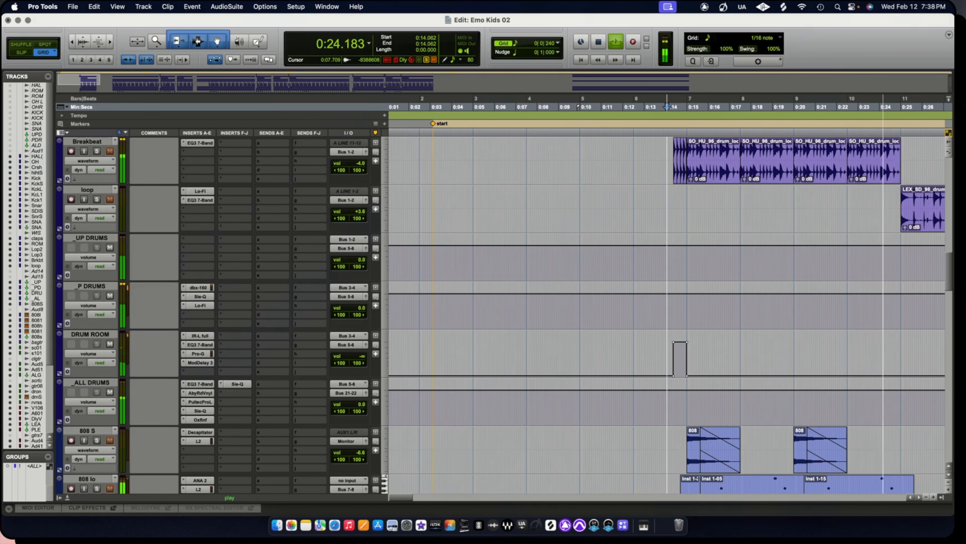
pyautogui.scroll(-2, 670, 316)
pyautogui.scroll(6, 670, 316)
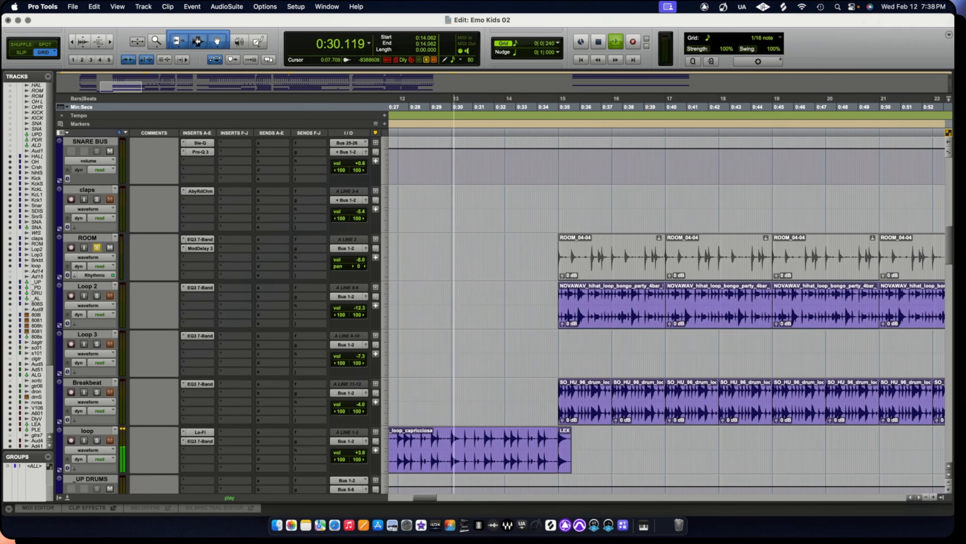
pyautogui.scroll(9, 670, 316)
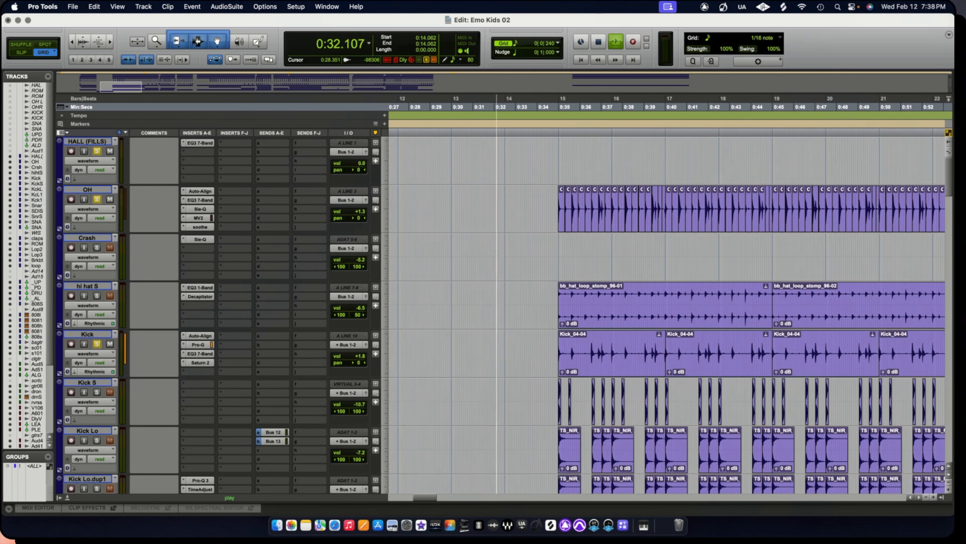
# Play the drum section starting at 0:35.000 and follow it on the timeline.
pyautogui.click(561, 107)
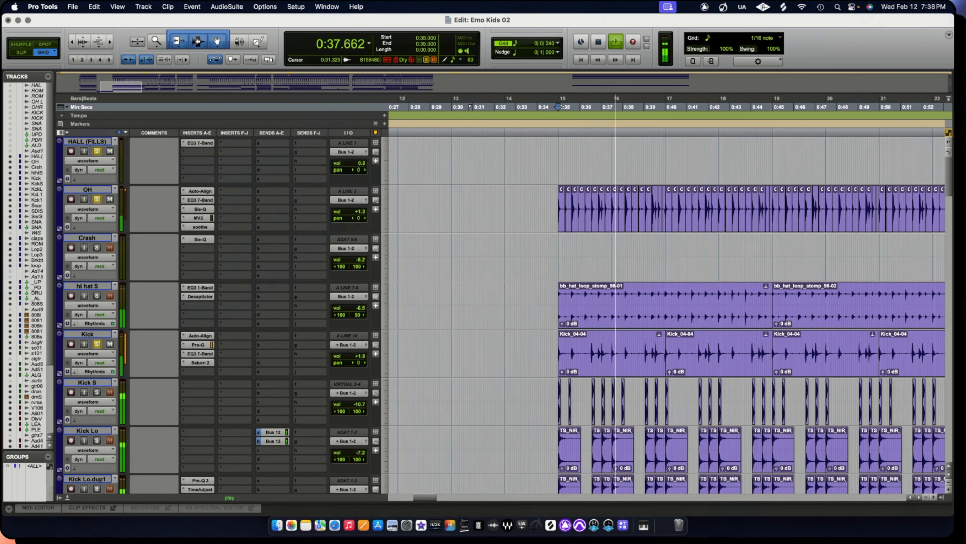
pyautogui.hscroll(6, 667, 297)
pyautogui.hscroll(-2, 667, 297)
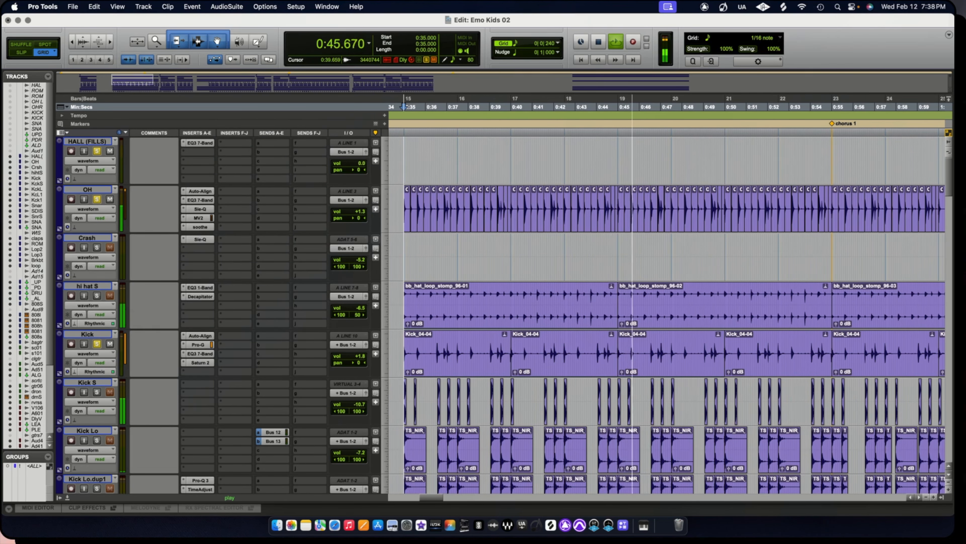
# Restart playback from 1:04.062, just before the HALL (FILLS) clip that follows the chorus 1 marker.
pyautogui.moveTo(435, 497); pyautogui.dragTo(450, 497)
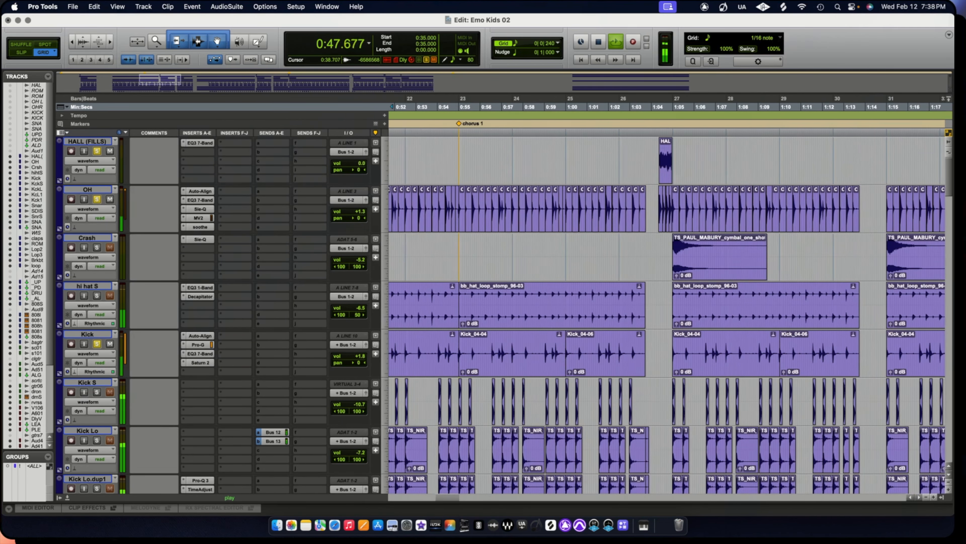
pyautogui.click(652, 139)
pyautogui.press('space')
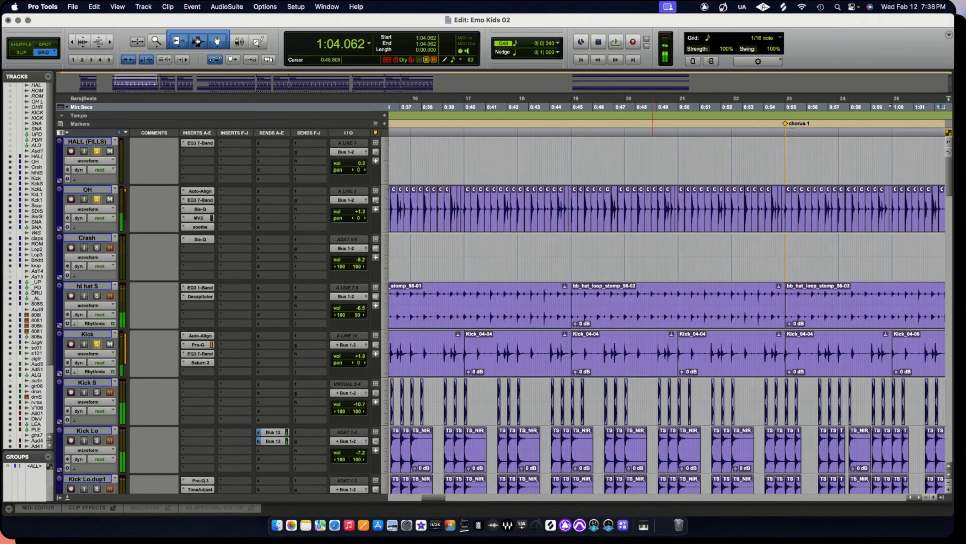
pyautogui.press('space')
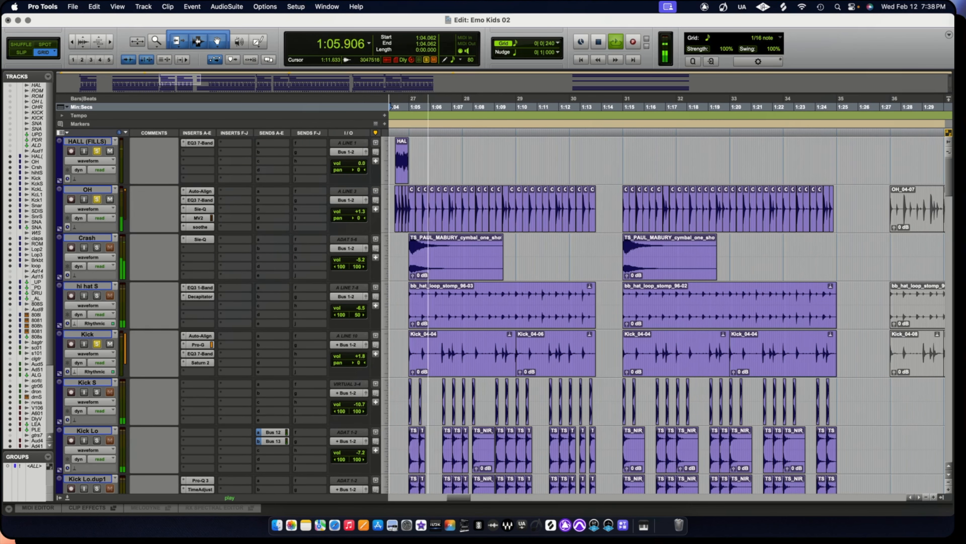
# Stop playback and place the playback start at 0:14.375, just before the song's first HALL (FILLS) clip.
pyautogui.press('space')
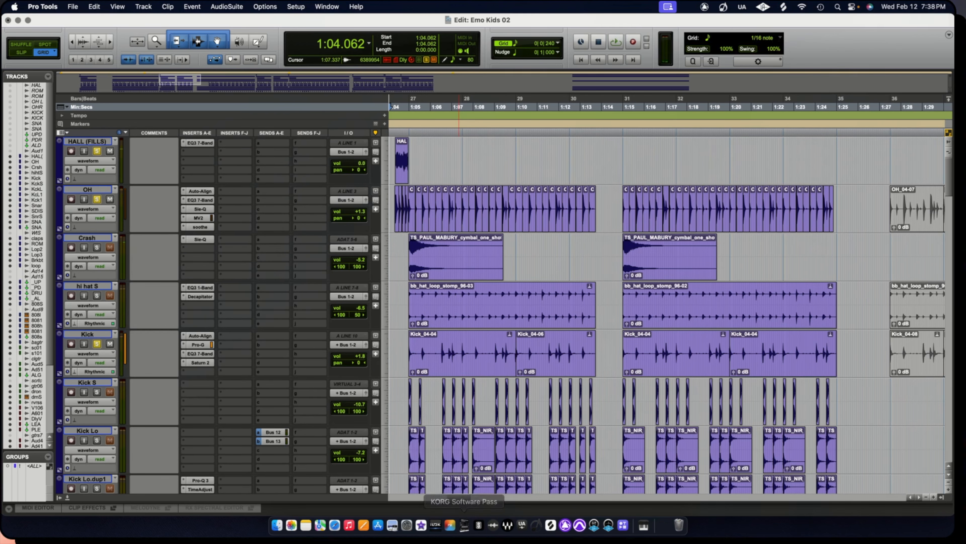
pyautogui.moveTo(459, 497); pyautogui.dragTo(415, 497)
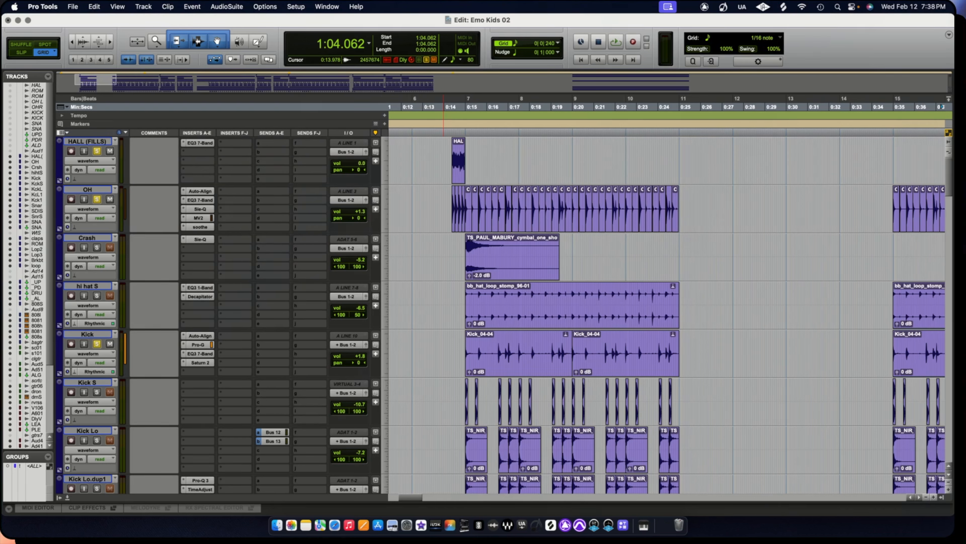
pyautogui.click(453, 107)
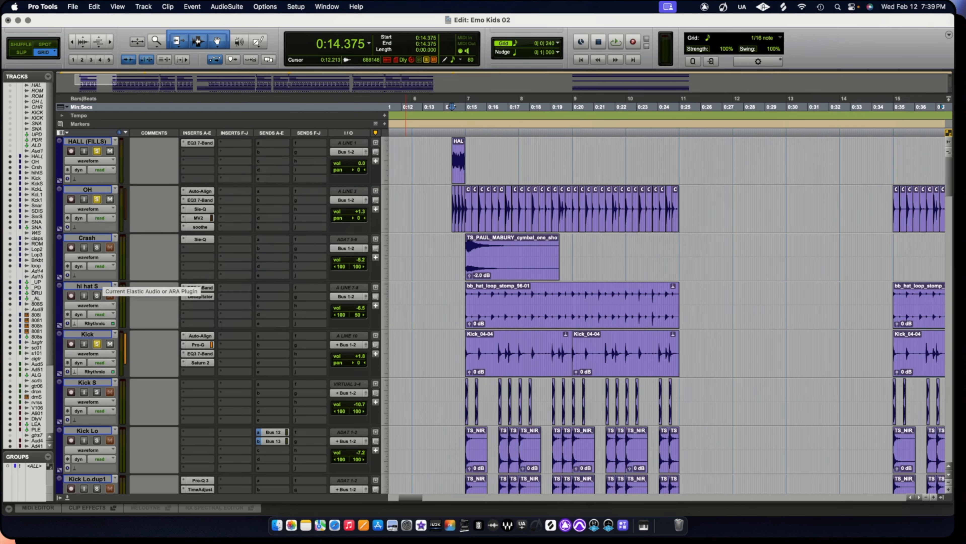
pyautogui.hscroll(1, 406, 304)
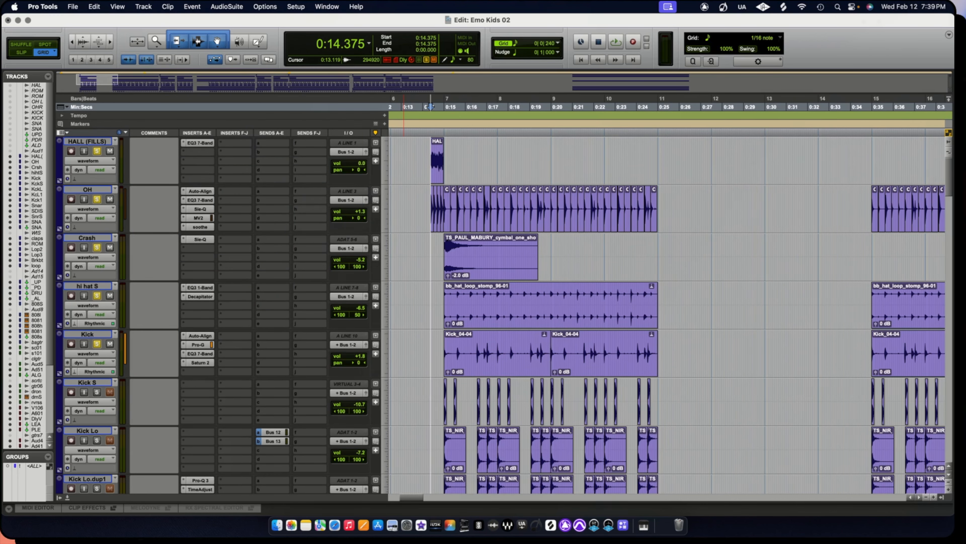
# Add the Kick S, Kick Lo, Kick Lo.dup1, Kick.dup1 and Snare S tracks to the soloed drums.
pyautogui.scroll(-3, 479, 316)
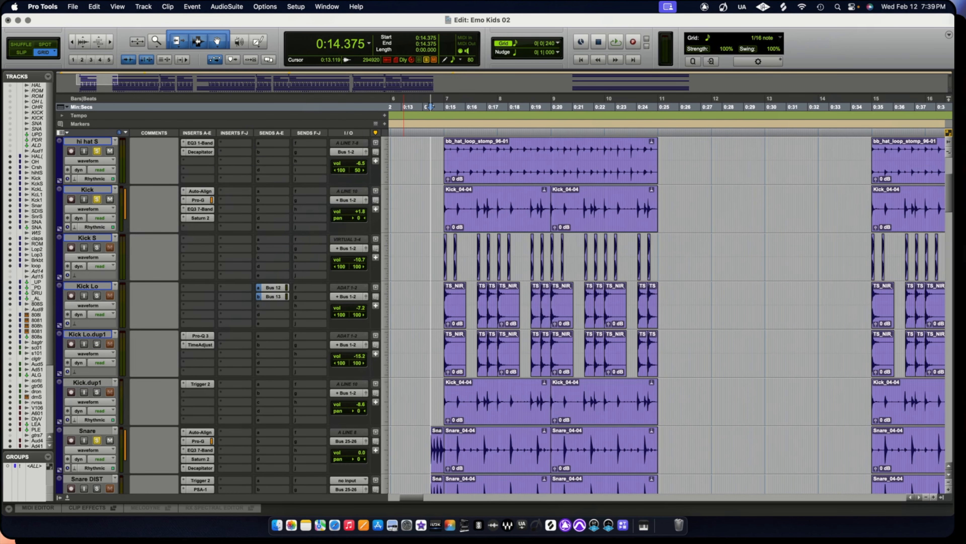
pyautogui.click(97, 344)
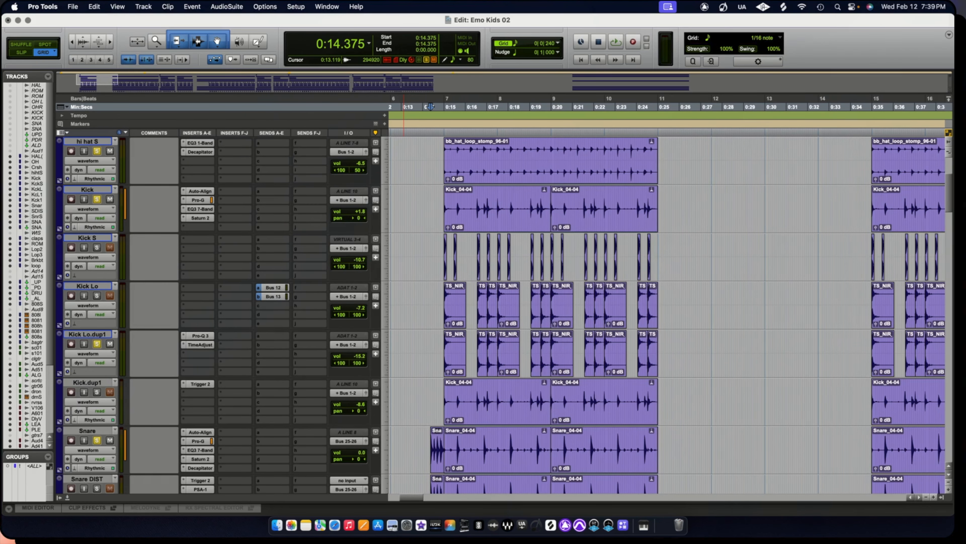
pyautogui.click(96, 295)
pyautogui.click(97, 247)
pyautogui.click(97, 391)
pyautogui.scroll(-4, 96, 392)
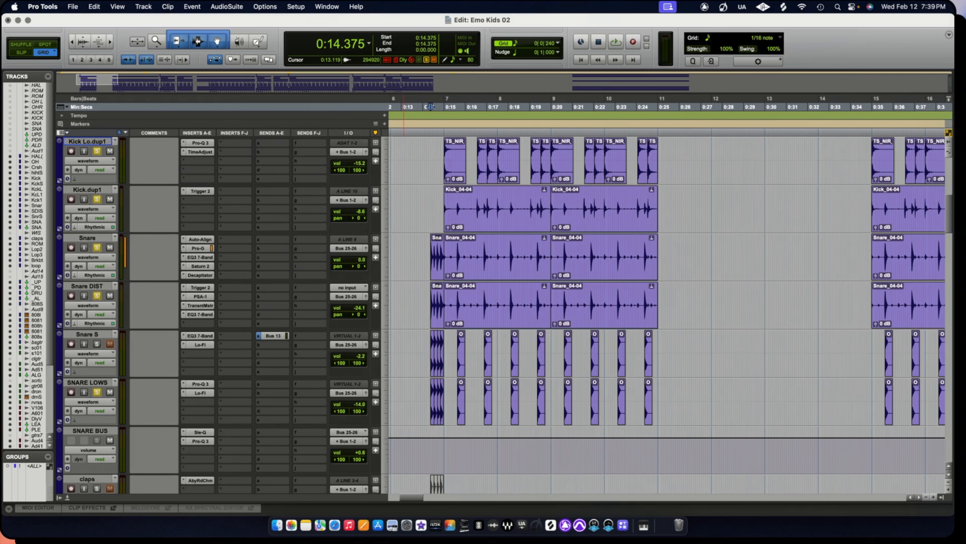
pyautogui.click(97, 343)
# Check the solos across the drum tracks, play from 0:14.375, and examine the ROOM, loop and drum bus tracks.
pyautogui.scroll(-6, 479, 314)
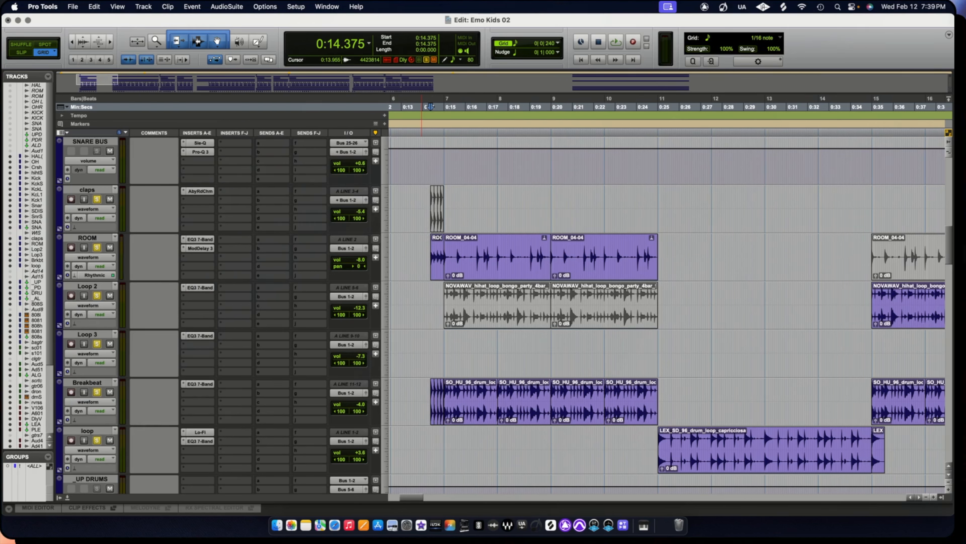
pyautogui.scroll(11, 429, 304)
pyautogui.scroll(-13, 429, 305)
pyautogui.scroll(-4, 429, 305)
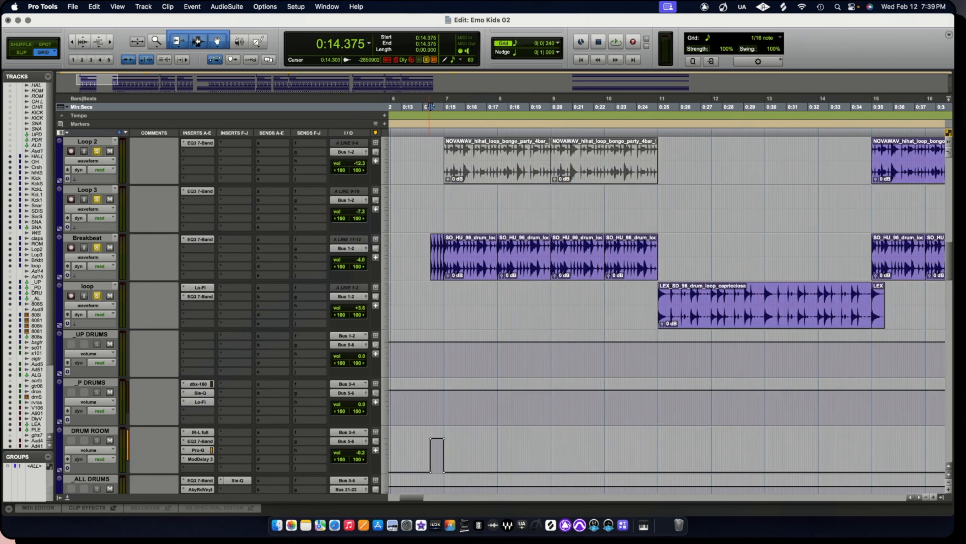
pyautogui.scroll(15, 429, 304)
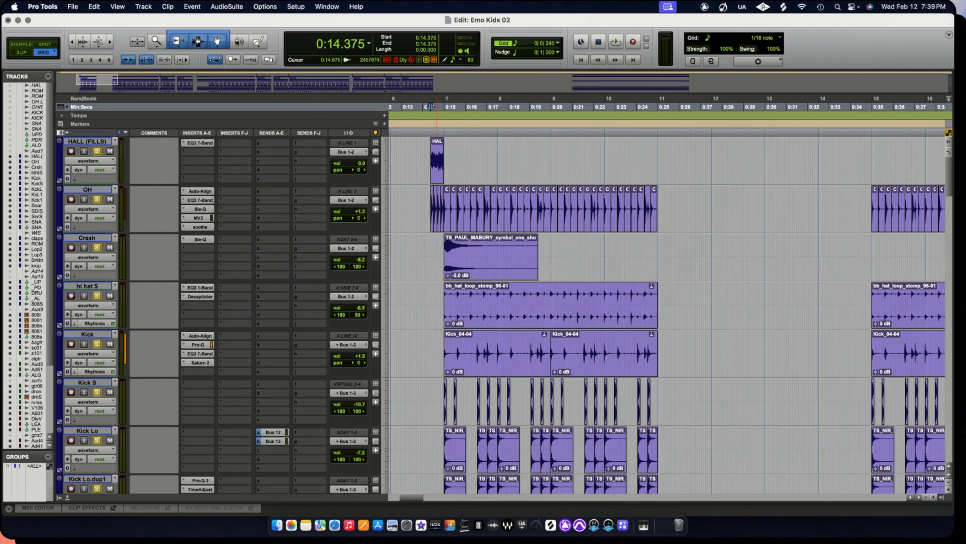
pyautogui.press('space')
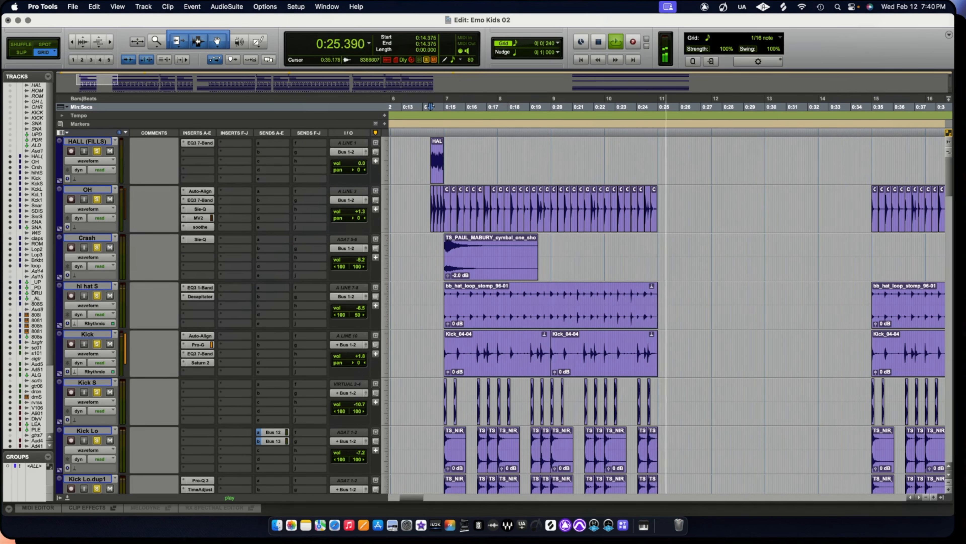
pyautogui.scroll(-10, 437, 489)
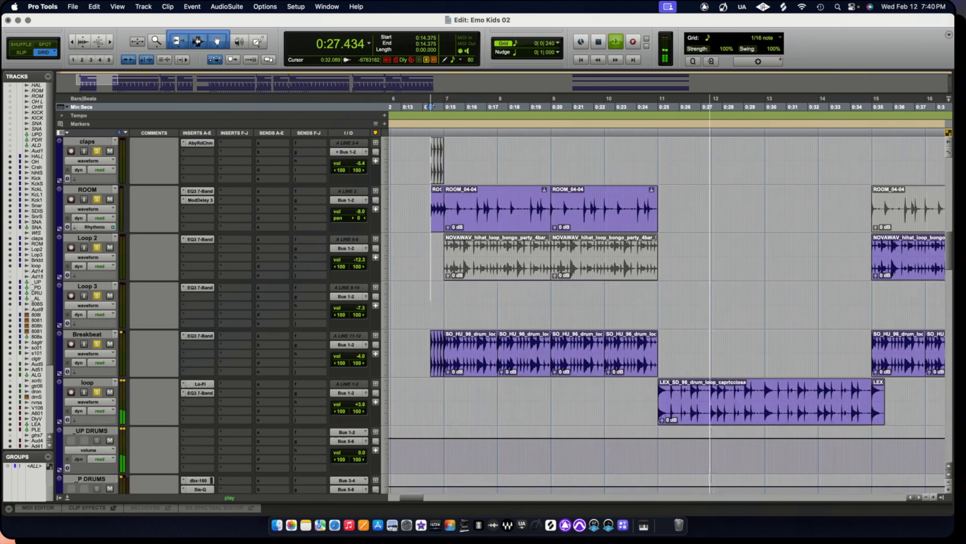
pyautogui.hscroll(-1, 799, 354)
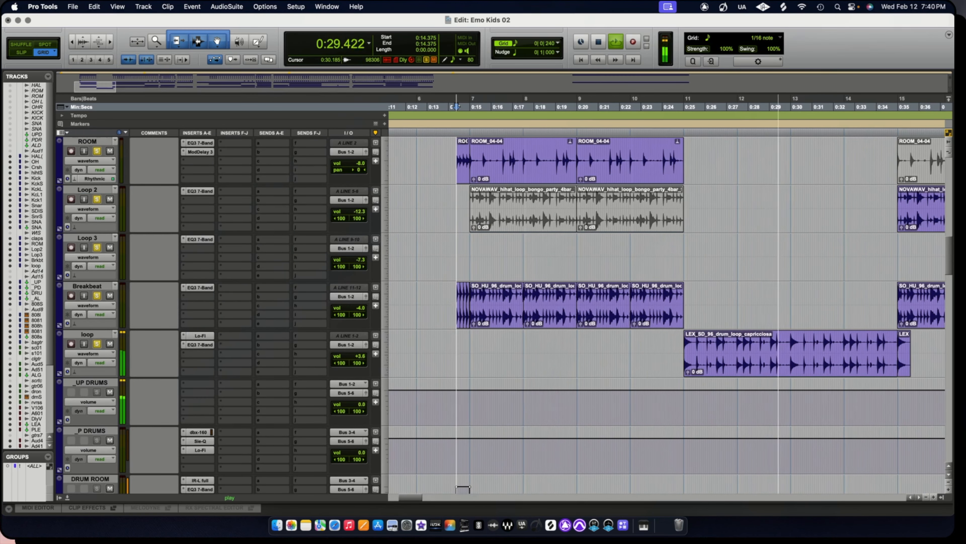
# Follow playback through the section leading into chorus 1, checking the loop, snare, kick and overhead tracks.
pyautogui.hscroll(1, 785, 354)
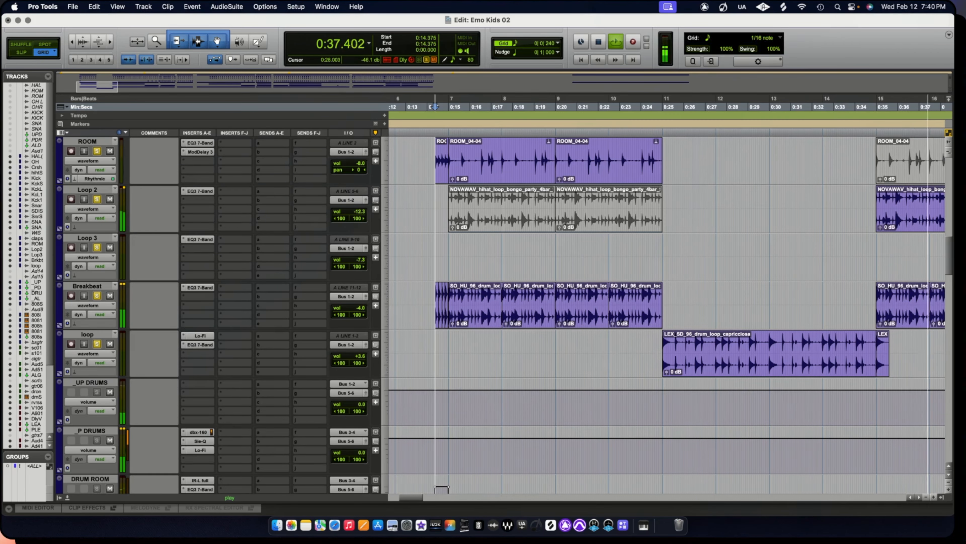
pyautogui.hscroll(6, 726, 415)
pyautogui.hscroll(8, 727, 415)
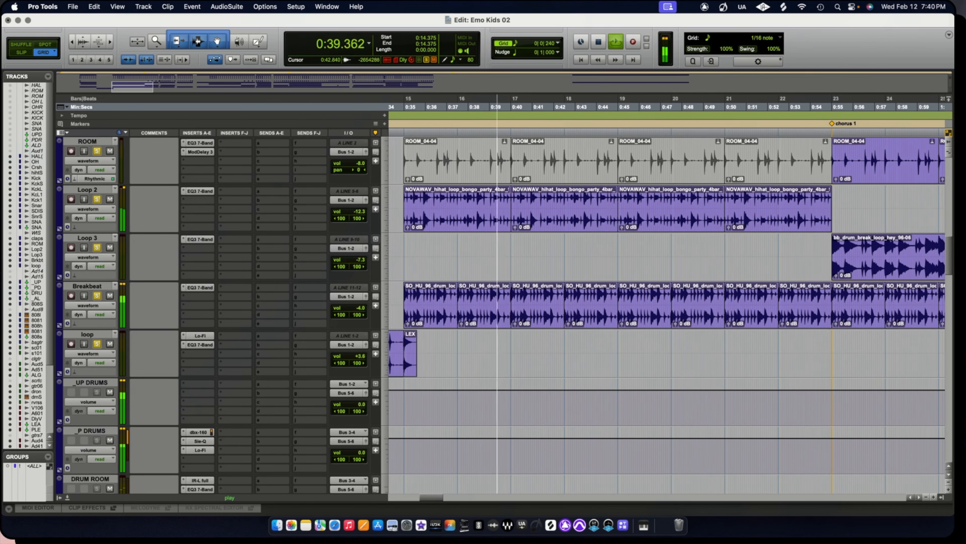
pyautogui.scroll(5, 574, 304)
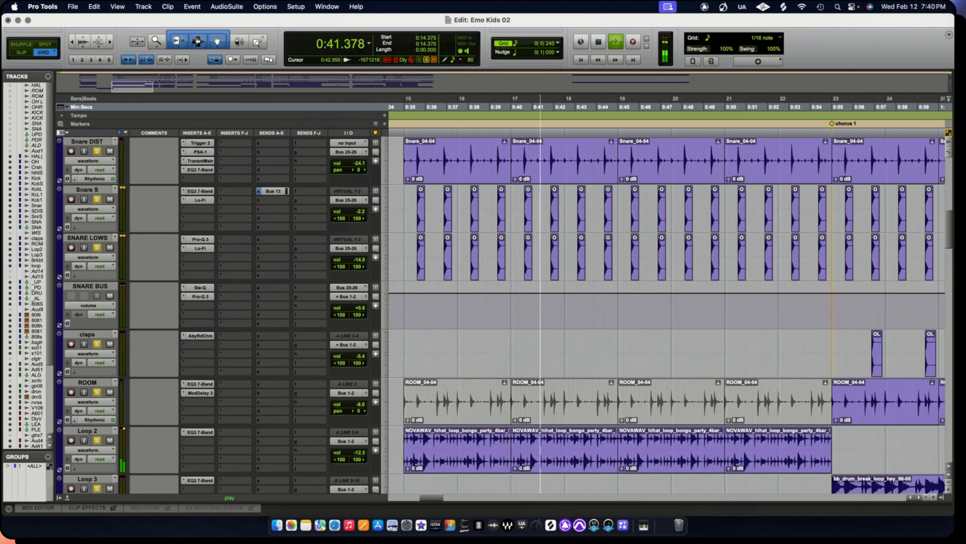
pyautogui.scroll(7, 574, 304)
pyautogui.scroll(4, 669, 312)
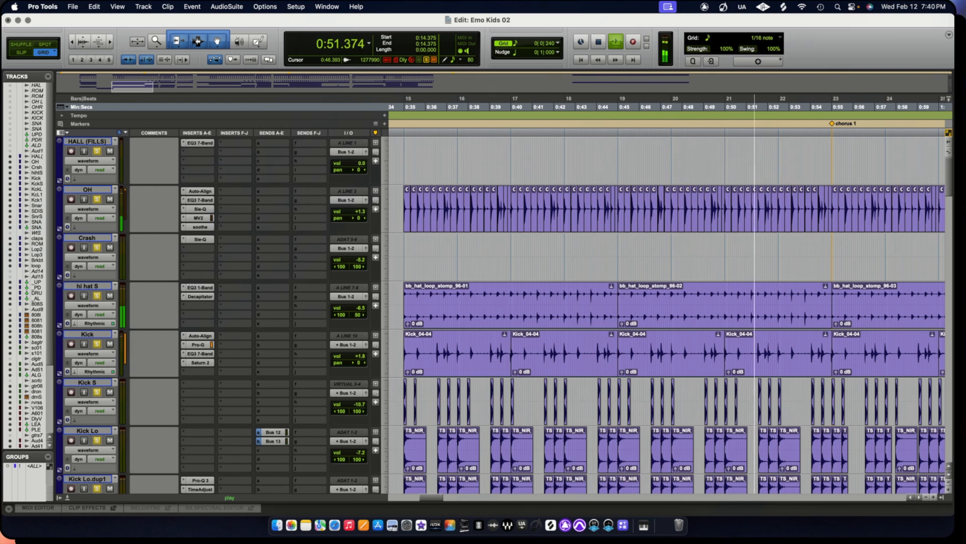
# Follow playback through chorus 1 and the fill after it, checking the ROOM and loop tracks, and stop.
pyautogui.moveTo(432, 497); pyautogui.dragTo(448, 497)
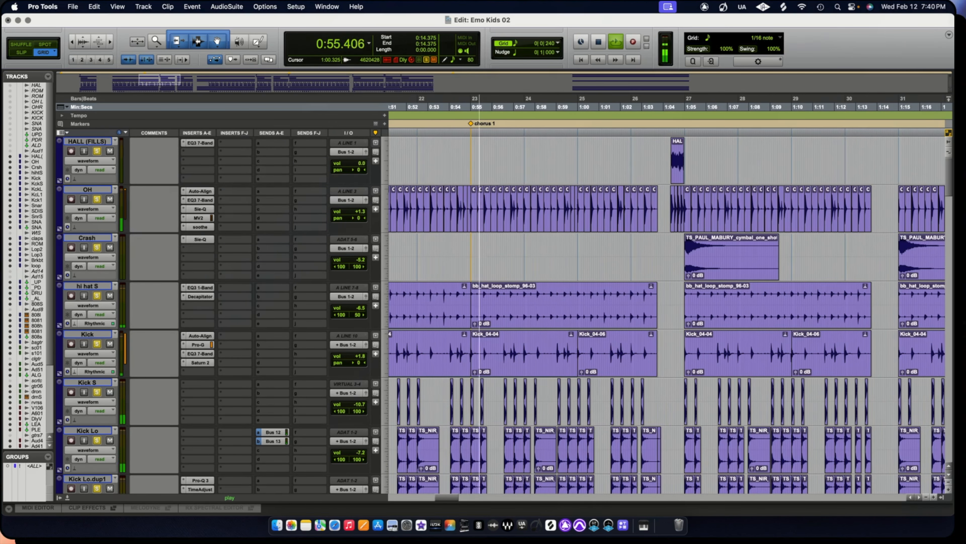
pyautogui.scroll(-10, 666, 304)
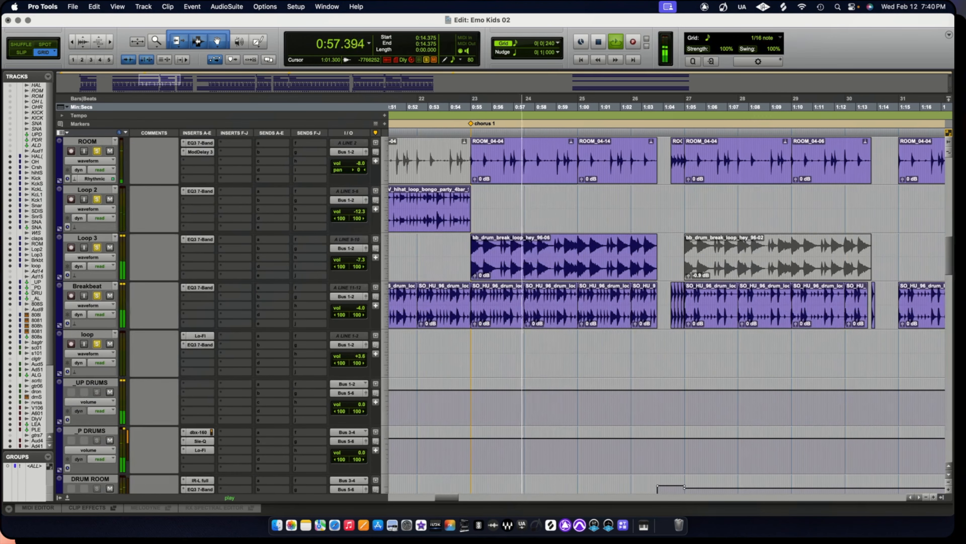
pyautogui.scroll(10, 666, 305)
pyautogui.hscroll(1, 609, 304)
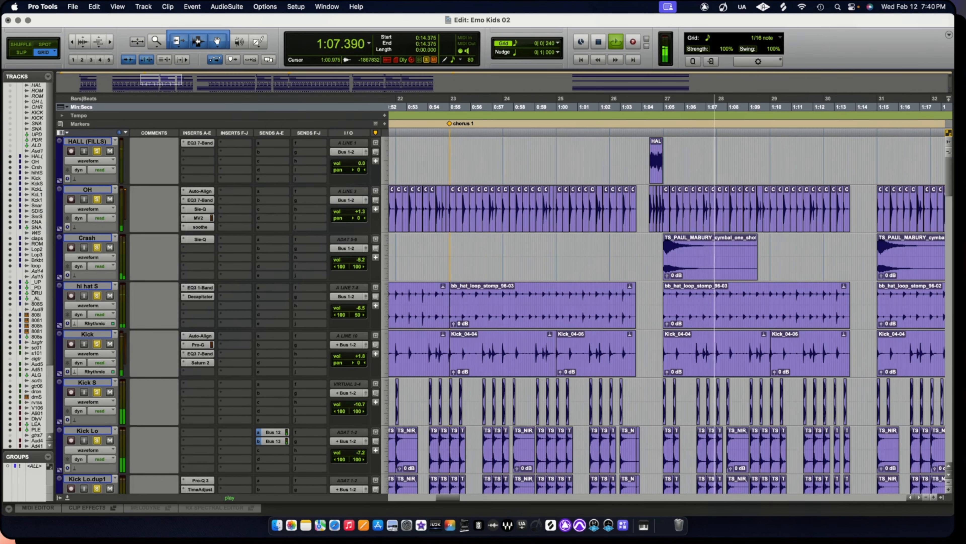
pyautogui.press('space')
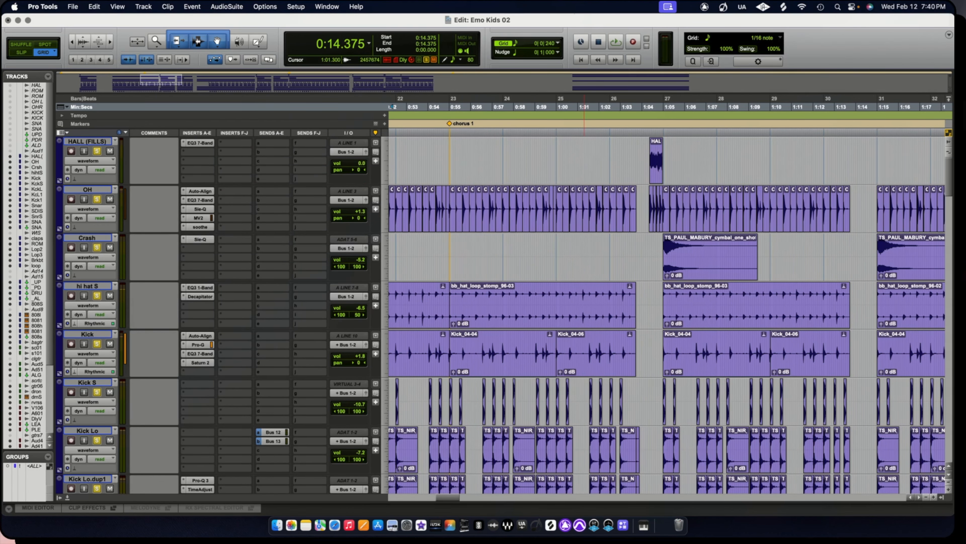
# Examine the kick, snare, claps, ROOM and loop clips around the chorus 1 marker with playback stopped.
pyautogui.scroll(-3, 487, 304)
pyautogui.scroll(-1, 670, 316)
pyautogui.hscroll(-10, 670, 316)
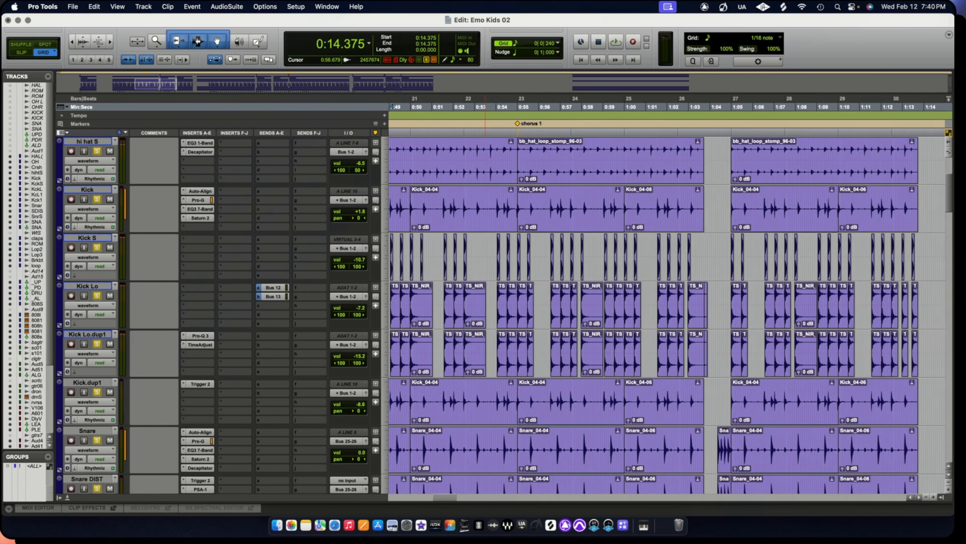
pyautogui.hscroll(7, 670, 316)
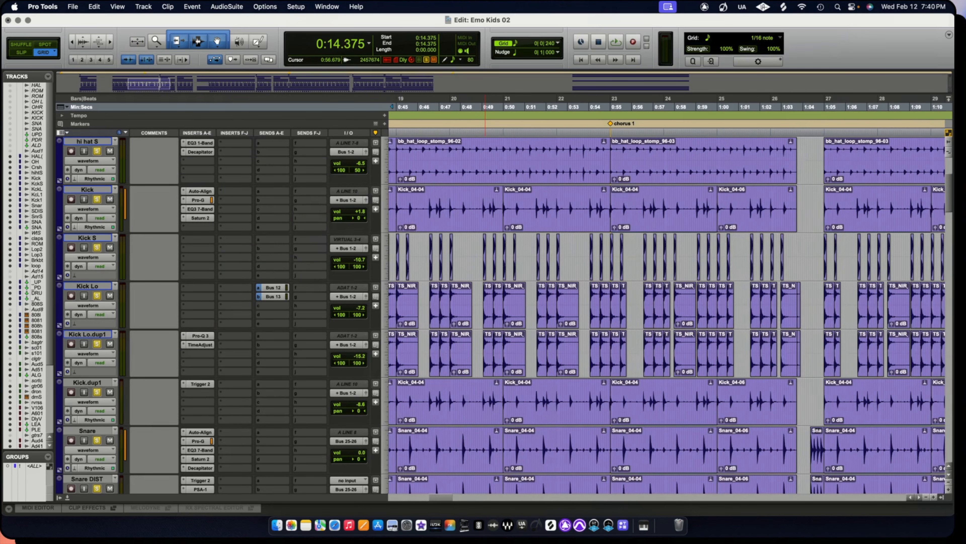
pyautogui.scroll(3, 556, 316)
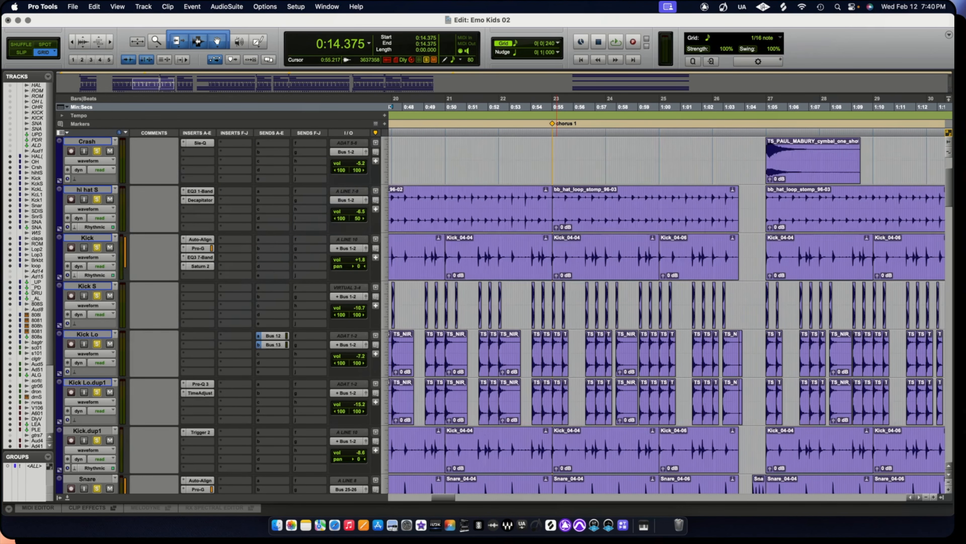
pyautogui.scroll(-3, 556, 315)
pyautogui.hscroll(-2, 556, 316)
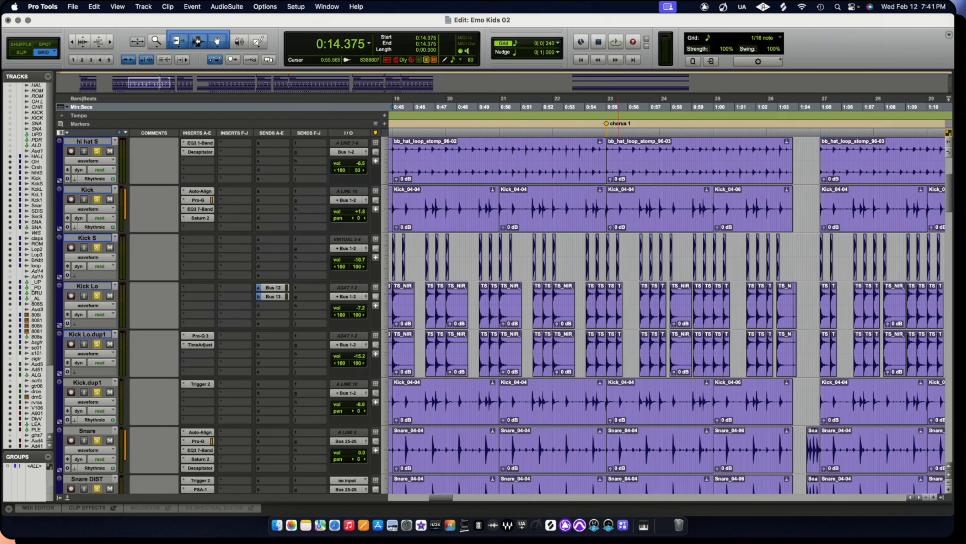
pyautogui.scroll(-10, 624, 315)
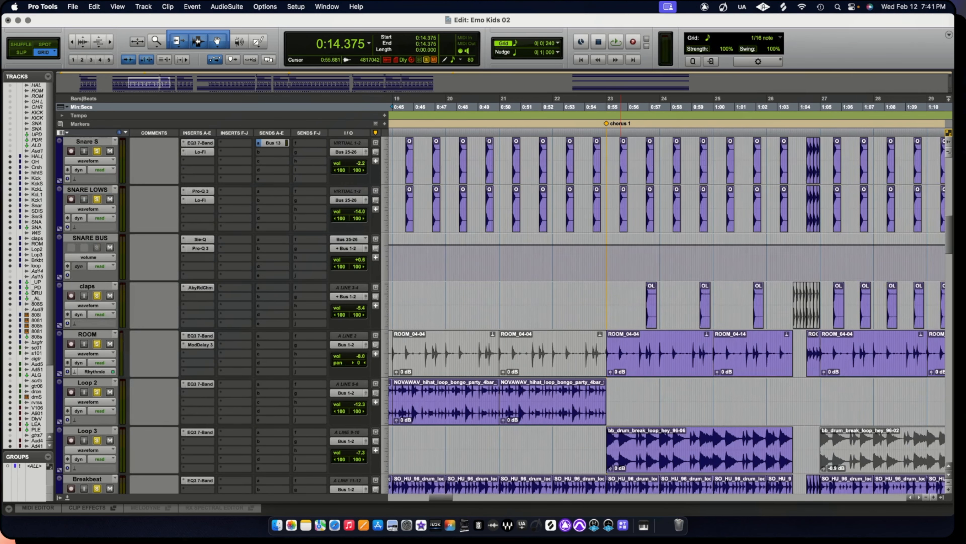
pyautogui.scroll(-7, 621, 316)
pyautogui.scroll(2, 621, 316)
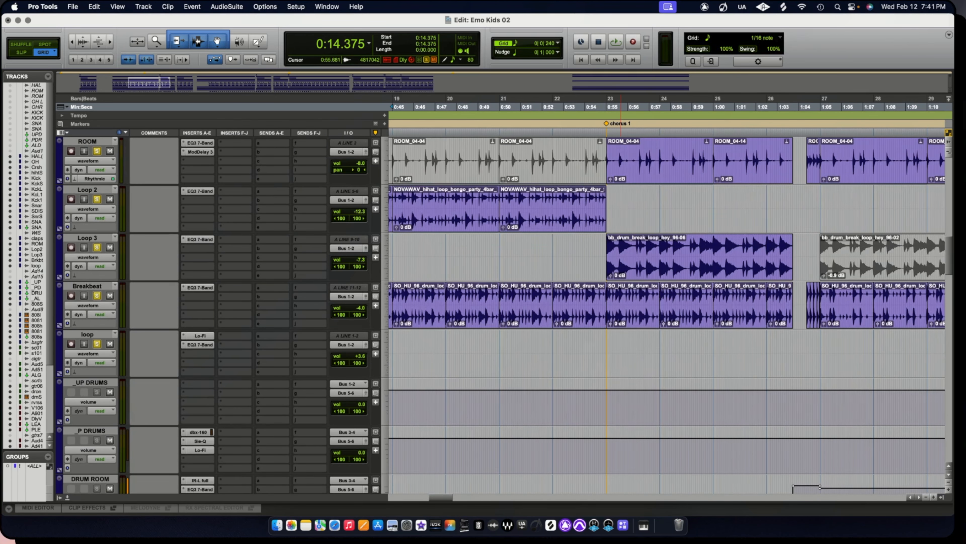
# Place the edit cursor at 0:14.218 by the first DRUM ROOM automation change and inspect the fill up close.
pyautogui.press('r')
pyautogui.press('r')
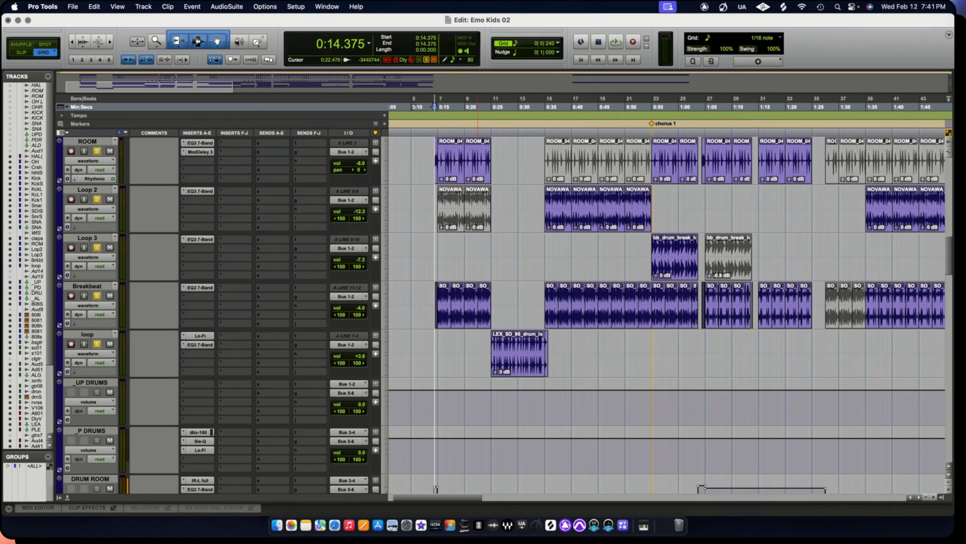
pyautogui.click(436, 488)
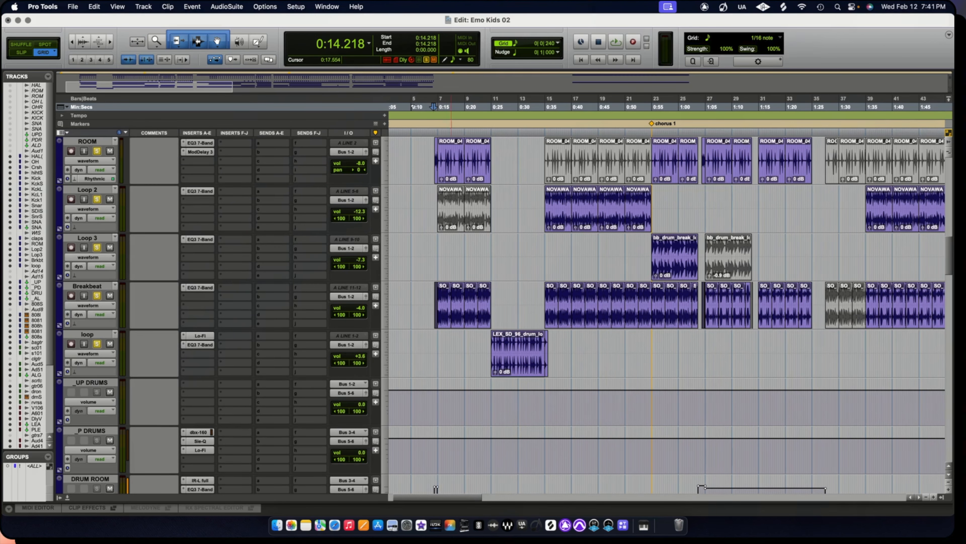
pyautogui.press('t')
pyautogui.press('t')
pyautogui.press('t')
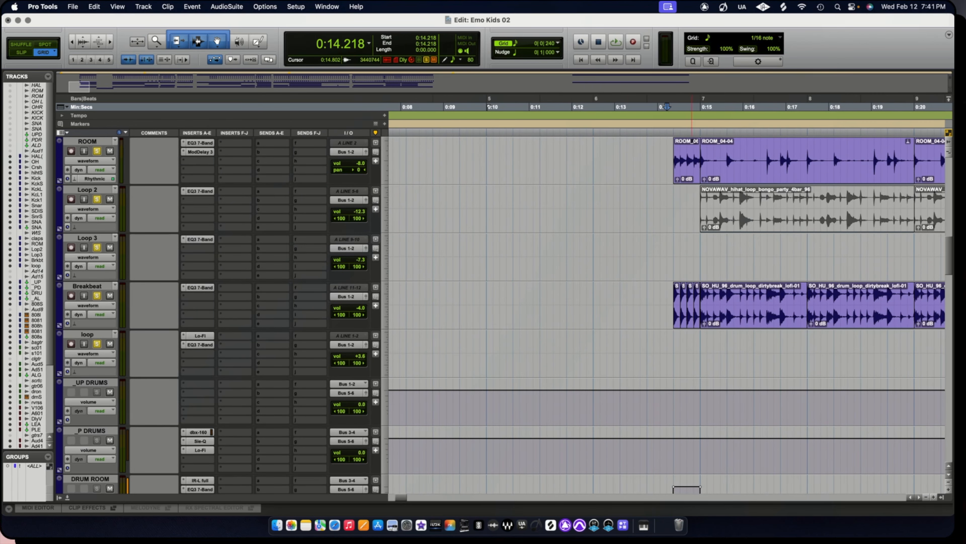
# Examine the wider drum arrangement from the song start past chorus 1, from the loop tracks up to HALL (FILLS).
pyautogui.press('r')
pyautogui.press('r')
pyautogui.press('r')
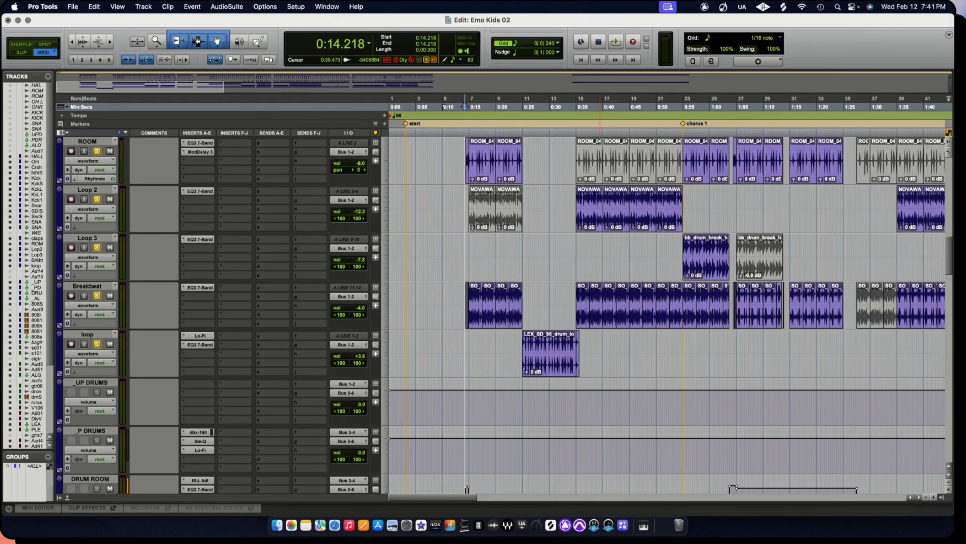
pyautogui.scroll(2, 670, 305)
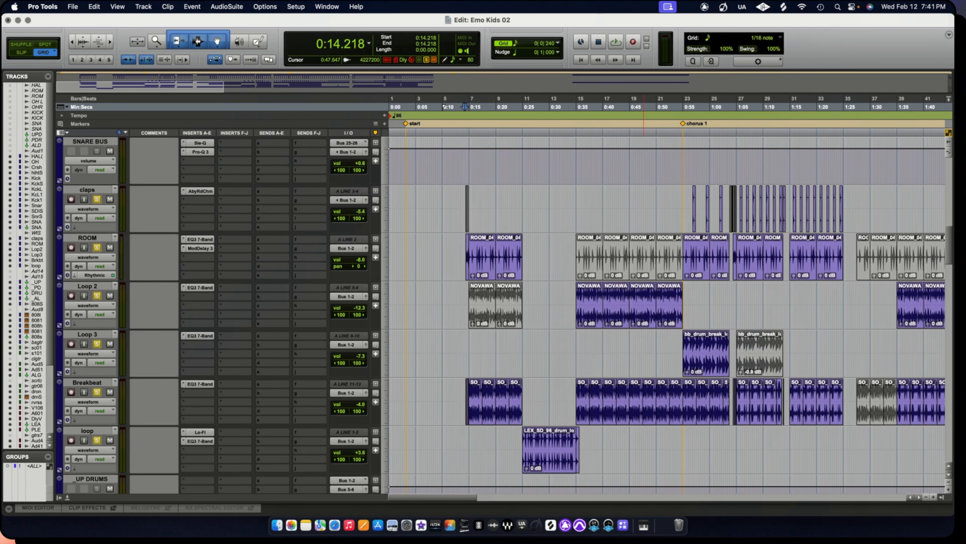
pyautogui.scroll(1, 550, 316)
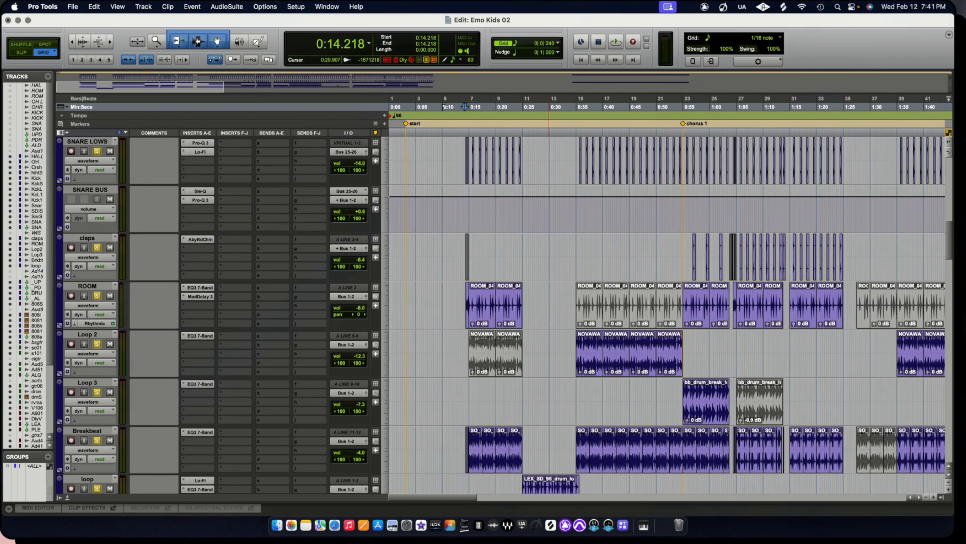
pyautogui.scroll(1, 548, 316)
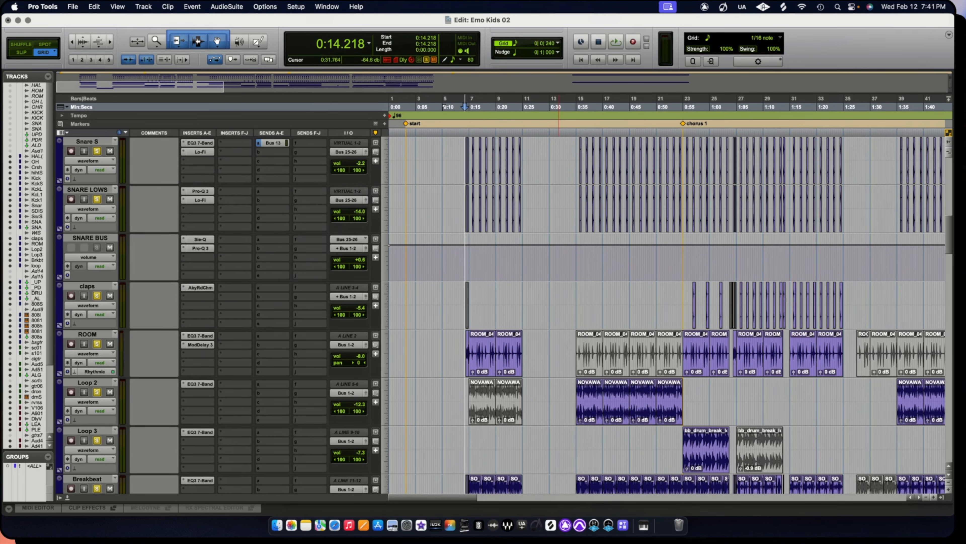
pyautogui.scroll(10, 468, 262)
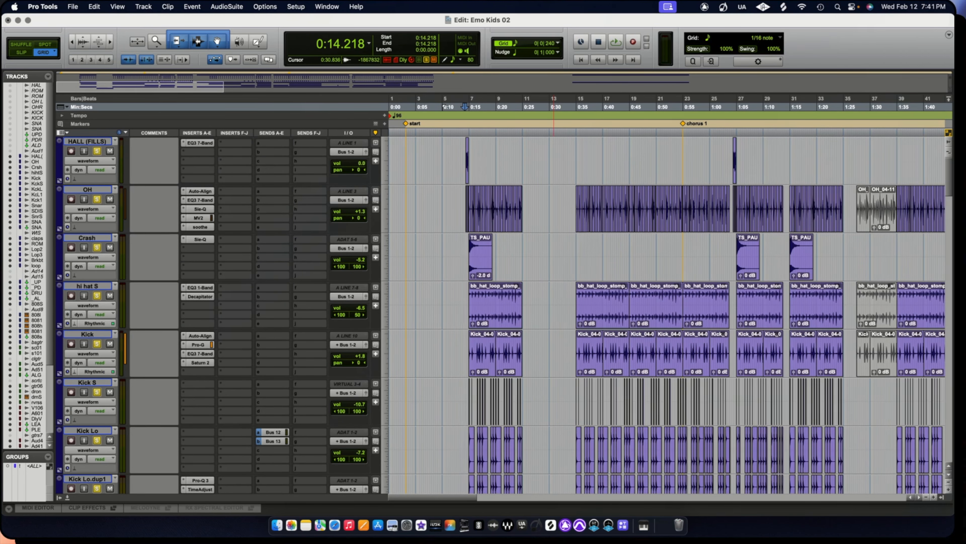
# Examine the drum clips up close from the first fill through the gap to the drums' re-entry at bar 15.
pyautogui.press('t')
pyautogui.press('t')
pyautogui.press('t')
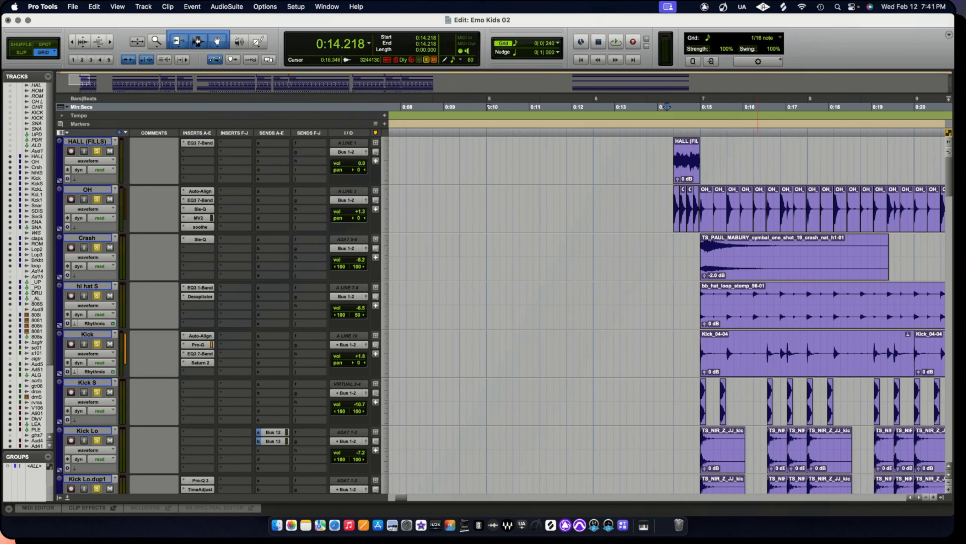
pyautogui.hscroll(10, 641, 346)
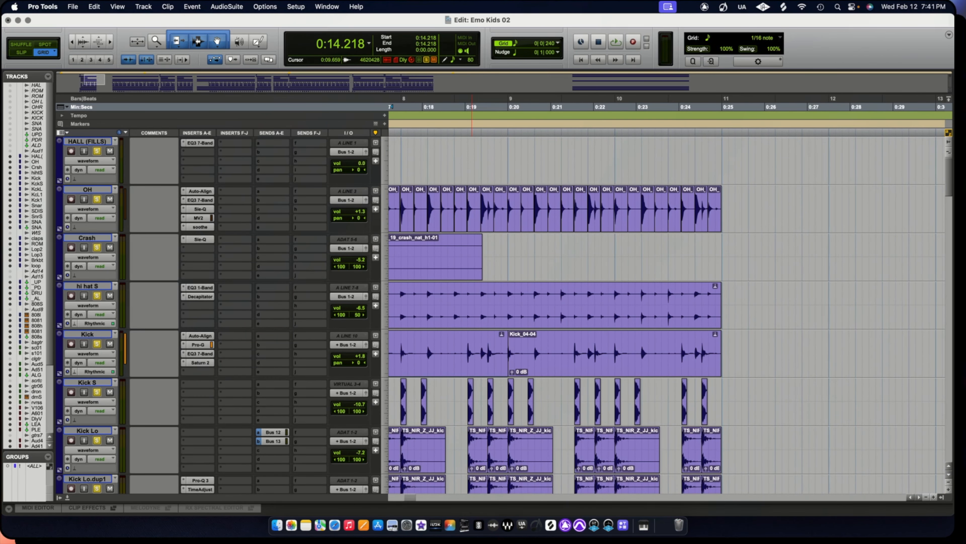
pyautogui.hscroll(12, 641, 347)
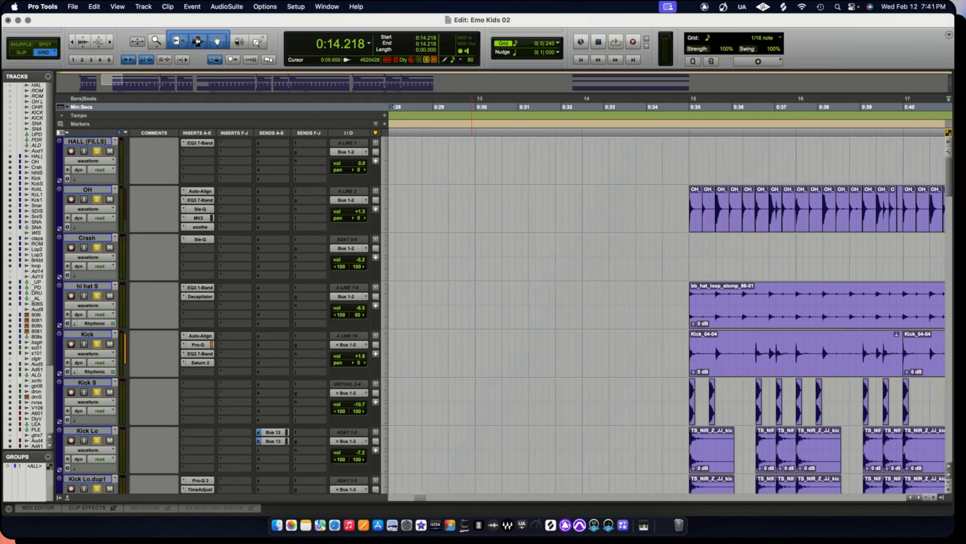
pyautogui.hscroll(-17, 693, 346)
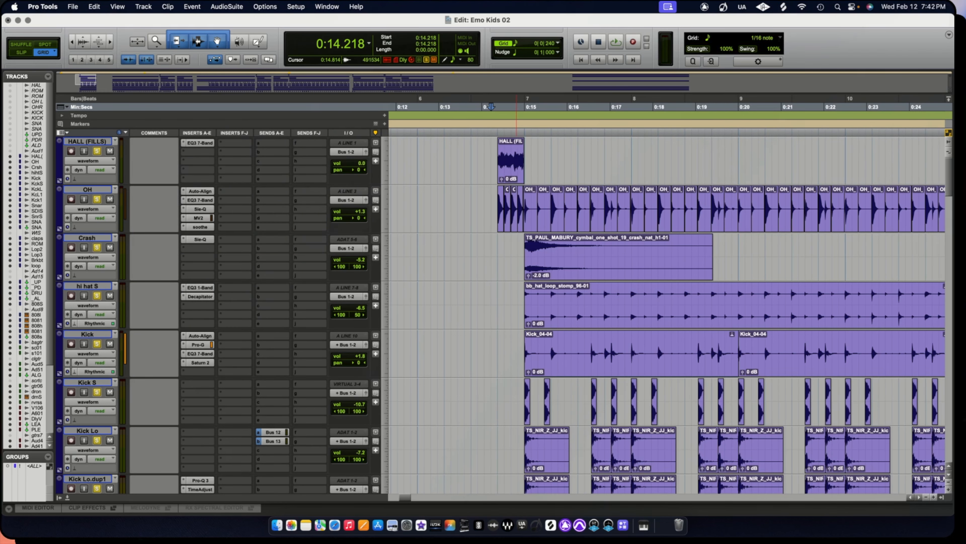
pyautogui.press('r')
pyautogui.press('r')
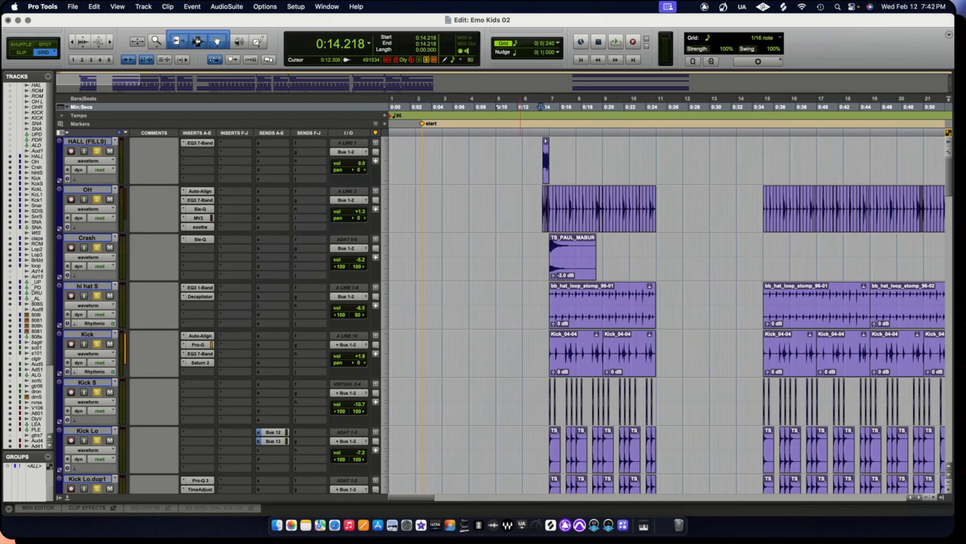
# Look over the kick and snare tracks and inspect the Auto-Align insert on the Kick track.
pyautogui.scroll(-8, 637, 314)
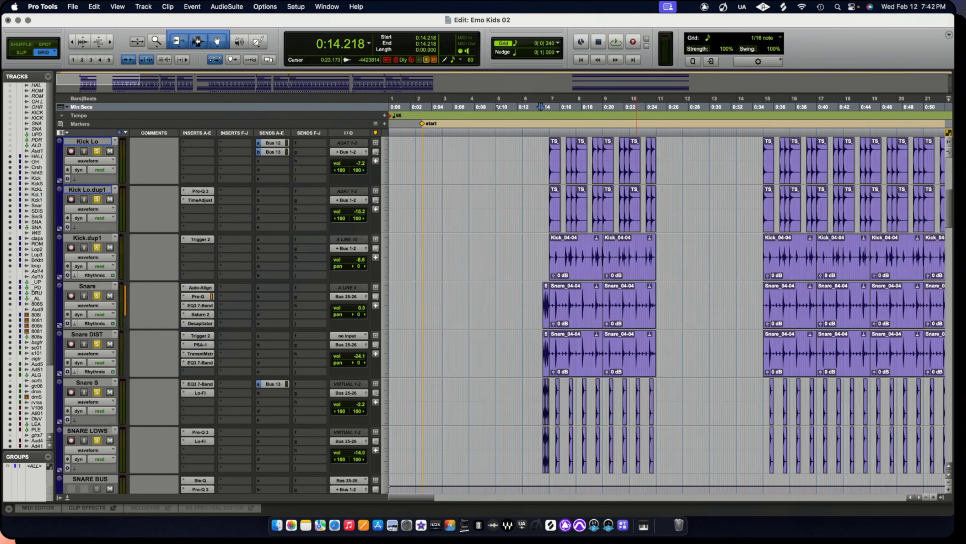
pyautogui.scroll(8, 645, 314)
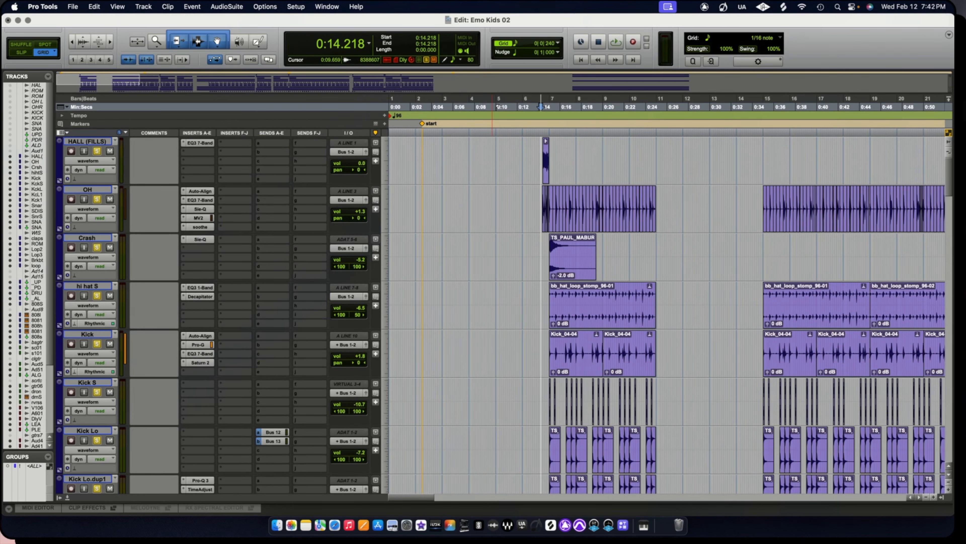
pyautogui.scroll(-12, 493, 315)
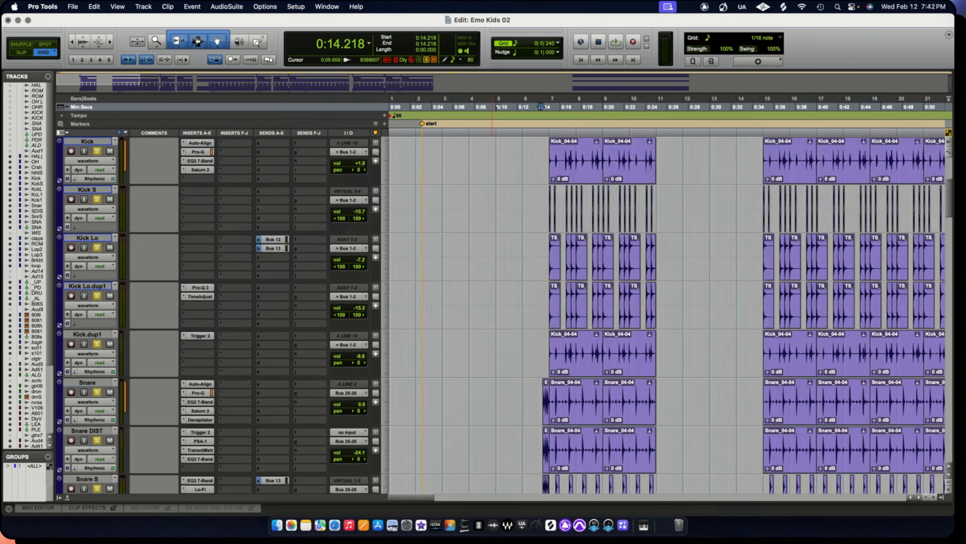
pyautogui.scroll(12, 492, 315)
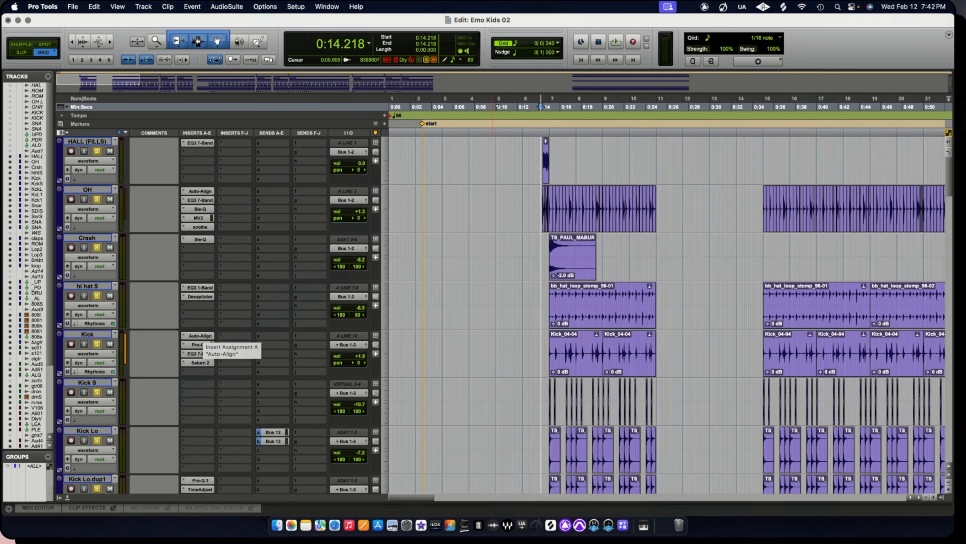
pyautogui.click(199, 336)
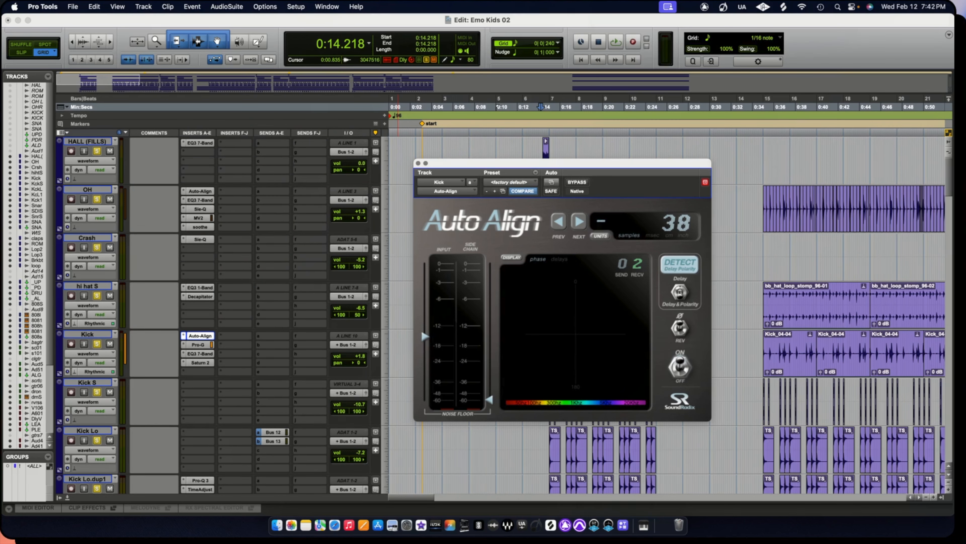
pyautogui.click(418, 163)
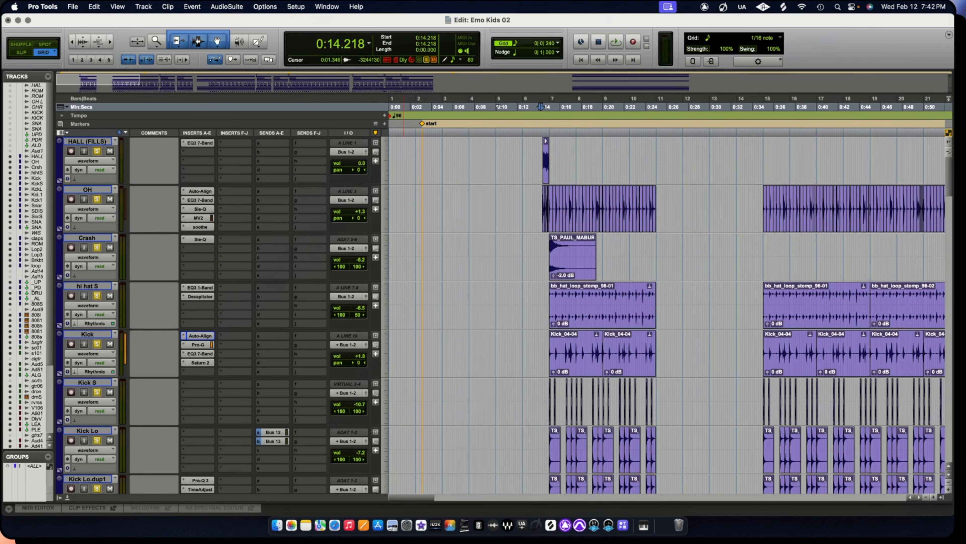
# Review the tracks from Kick down to the loops, and check the Kick track's Auto-Align delay and send/receive settings again.
pyautogui.scroll(-8, 110, 343)
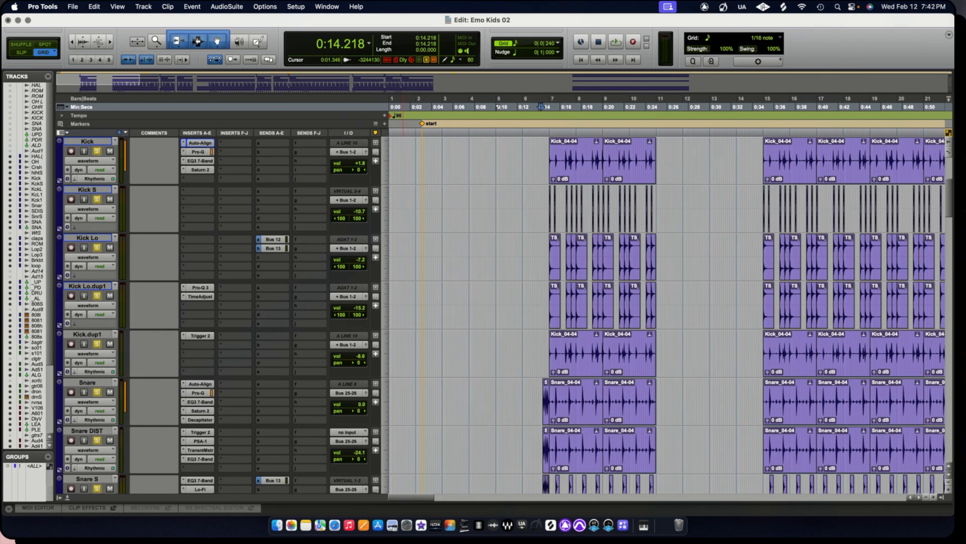
pyautogui.scroll(-10, 110, 344)
pyautogui.scroll(-2, 110, 344)
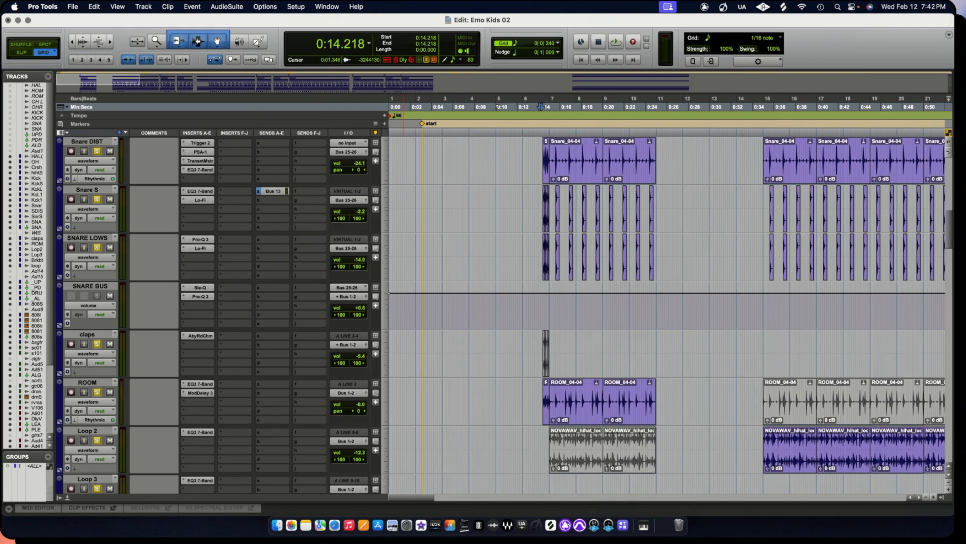
pyautogui.scroll(15, 199, 336)
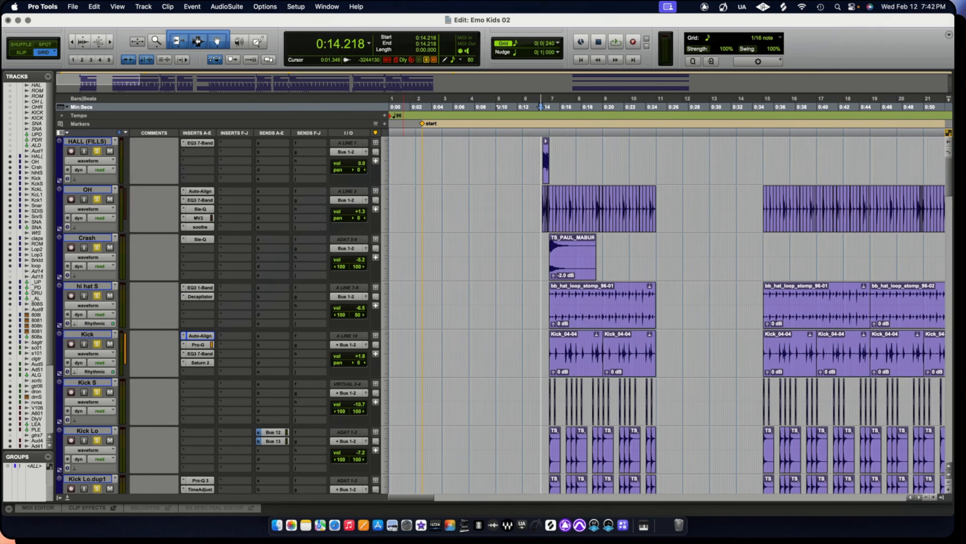
pyautogui.click(199, 336)
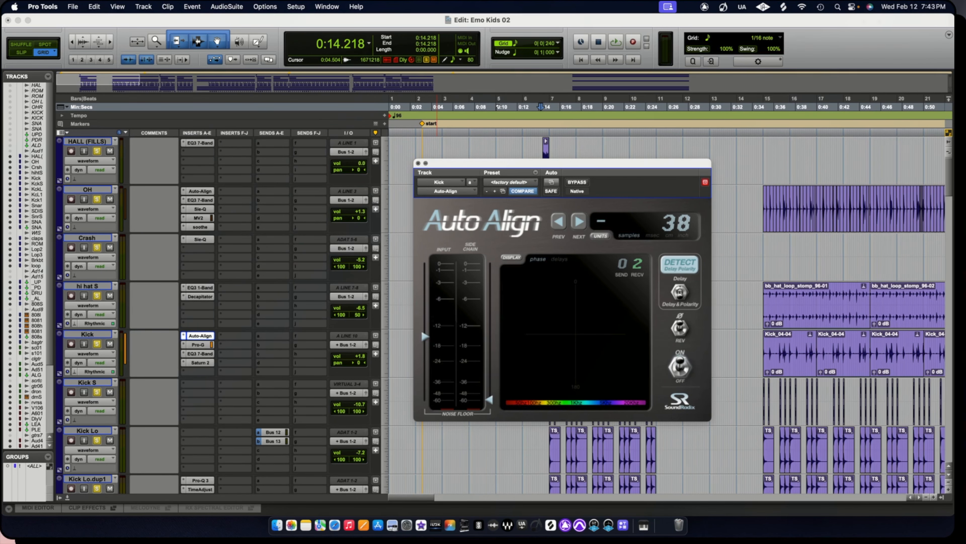
pyautogui.click(418, 162)
# Inspect the Auto-Align settings on the OH and Snare tracks, closing each plug-in window.
pyautogui.click(201, 191)
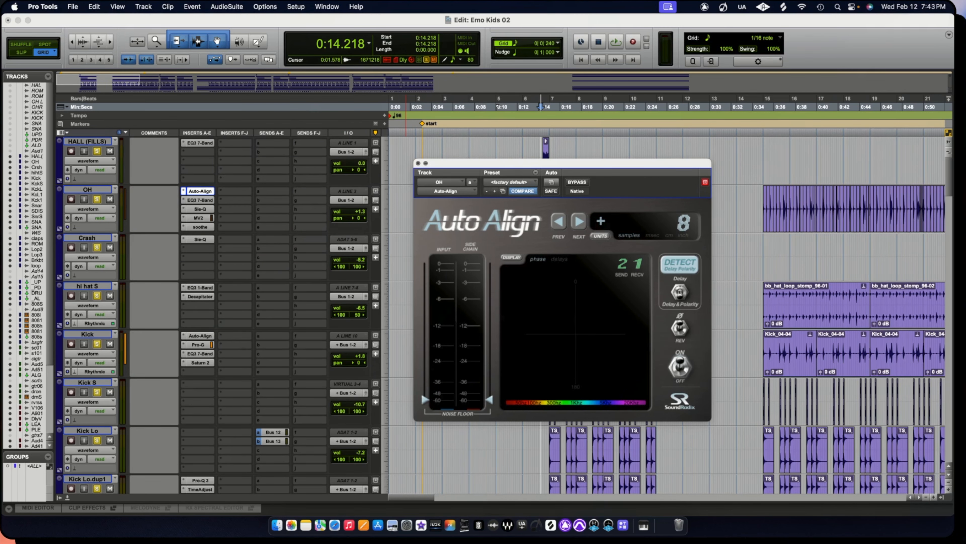
pyautogui.click(418, 163)
pyautogui.scroll(-2, 213, 267)
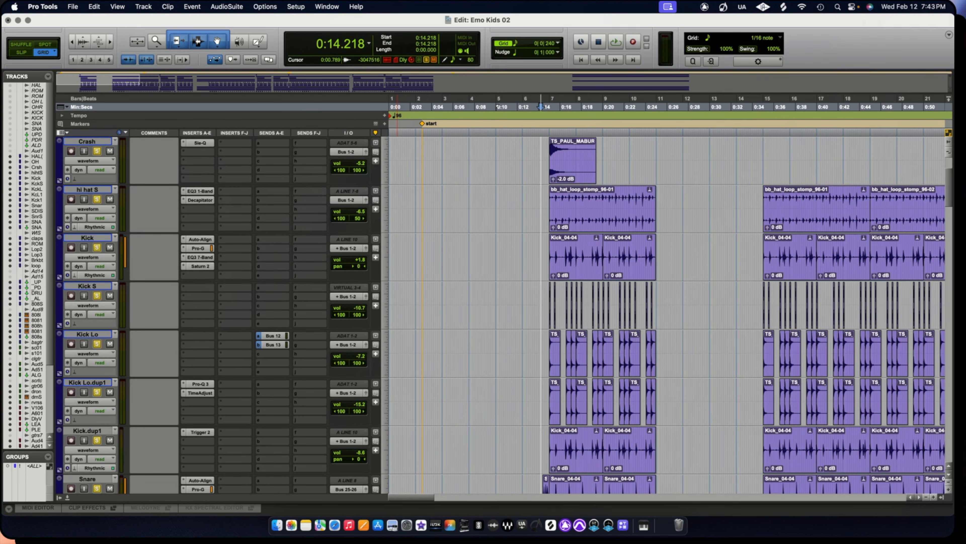
pyautogui.click(200, 480)
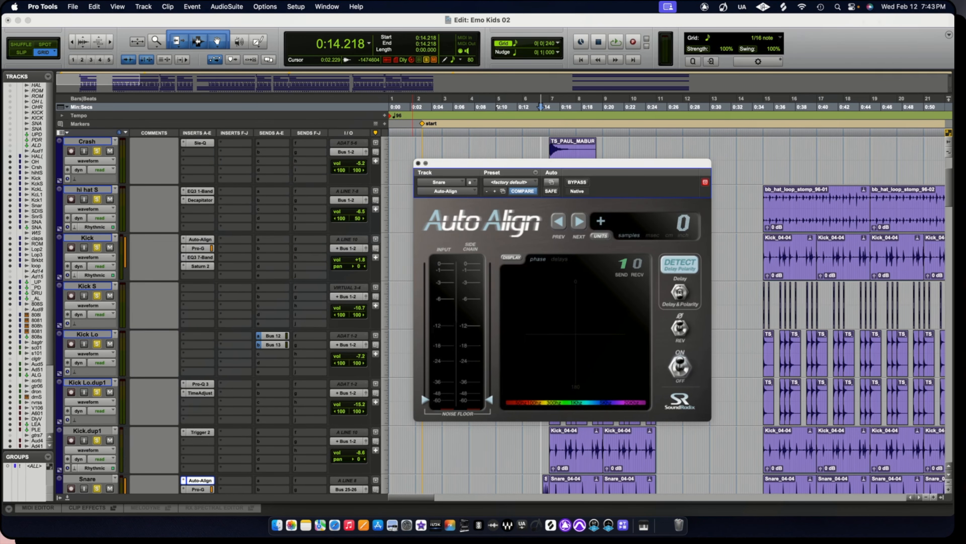
pyautogui.click(418, 163)
pyautogui.scroll(2, 213, 267)
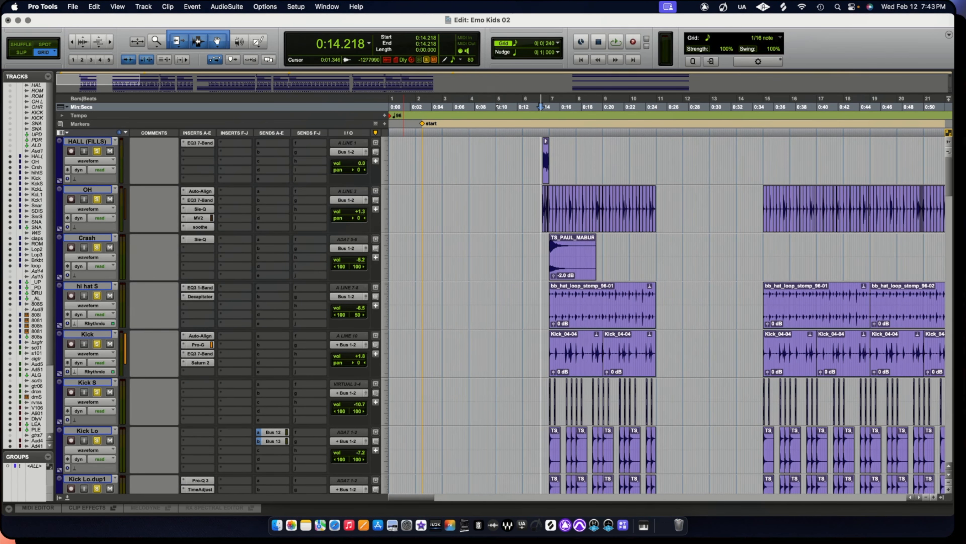
# Inspect the EQ3 7-Band curve and the Sie-Q settings on the OH track, moving the plug-in windows into clear view.
pyautogui.click(198, 199)
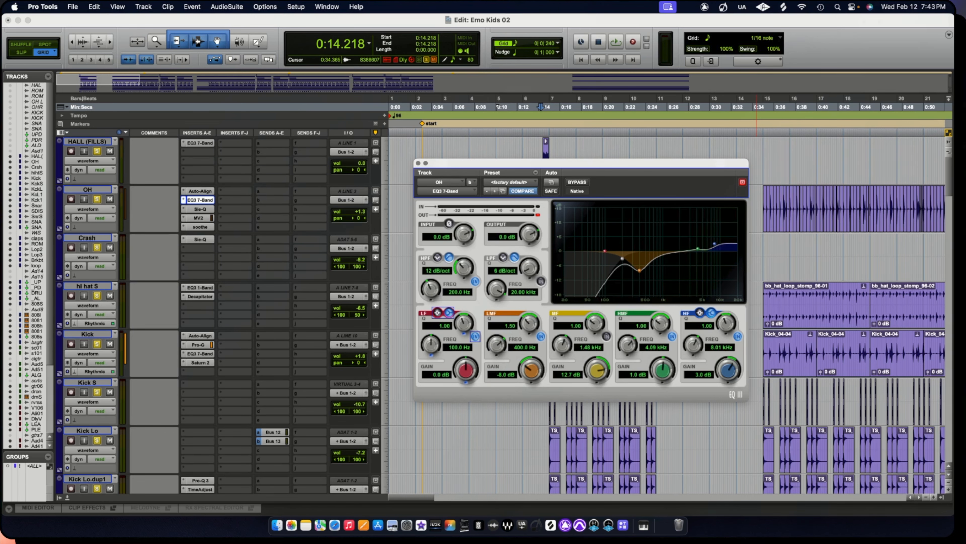
pyautogui.moveTo(594, 163); pyautogui.dragTo(707, 172)
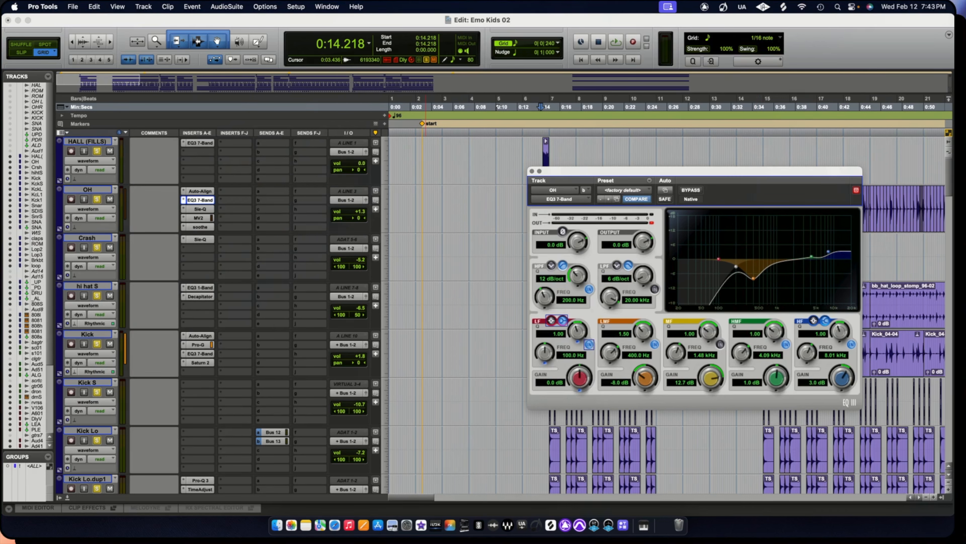
pyautogui.click(200, 209)
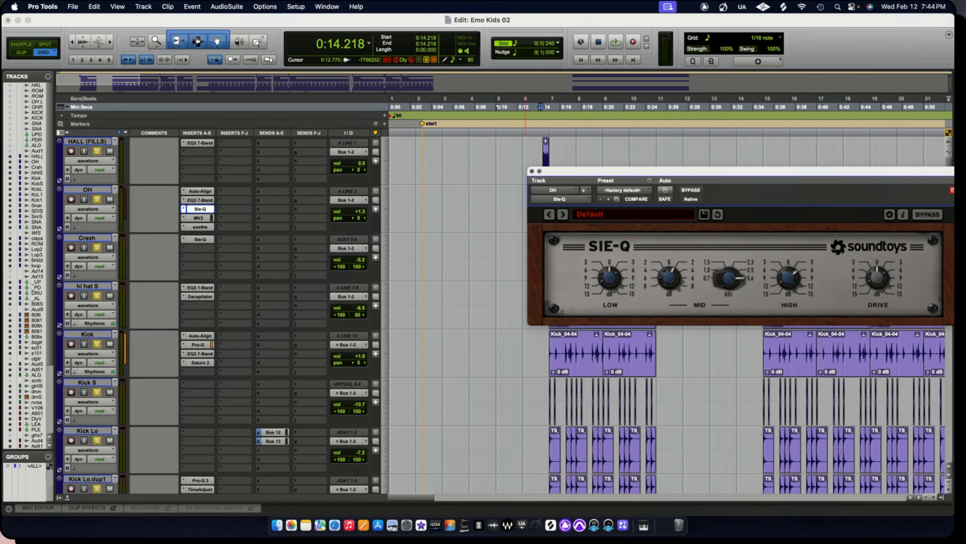
pyautogui.click(532, 171)
pyautogui.click(200, 209)
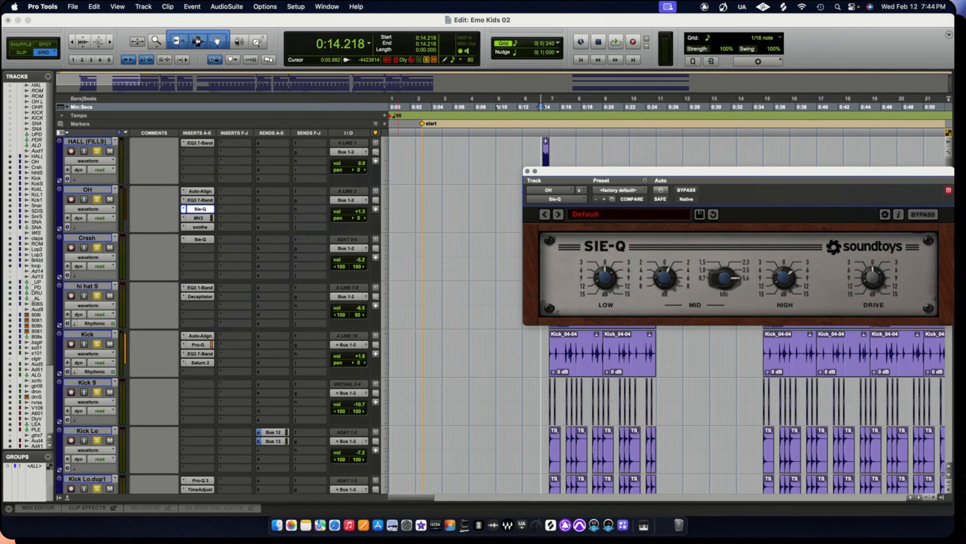
pyautogui.moveTo(684, 171); pyautogui.dragTo(643, 170)
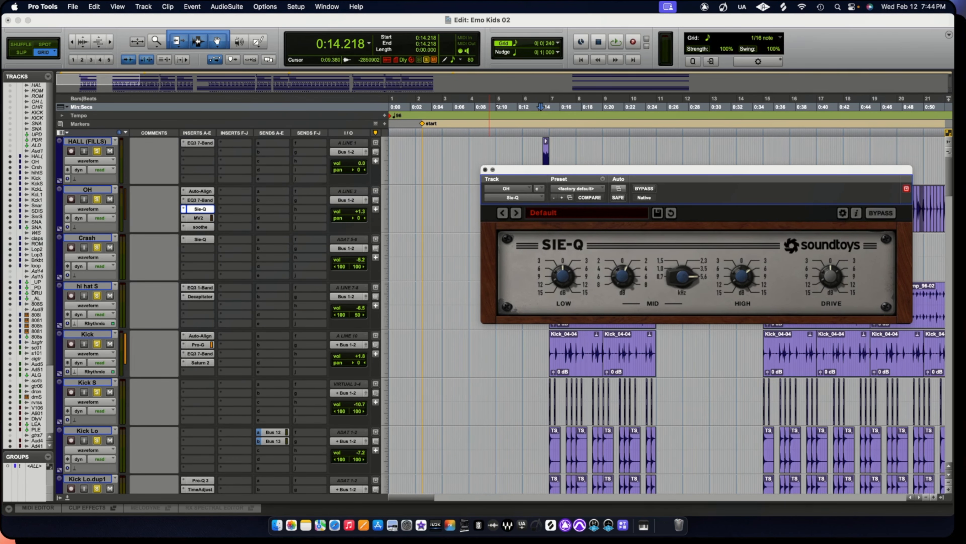
pyautogui.click(485, 169)
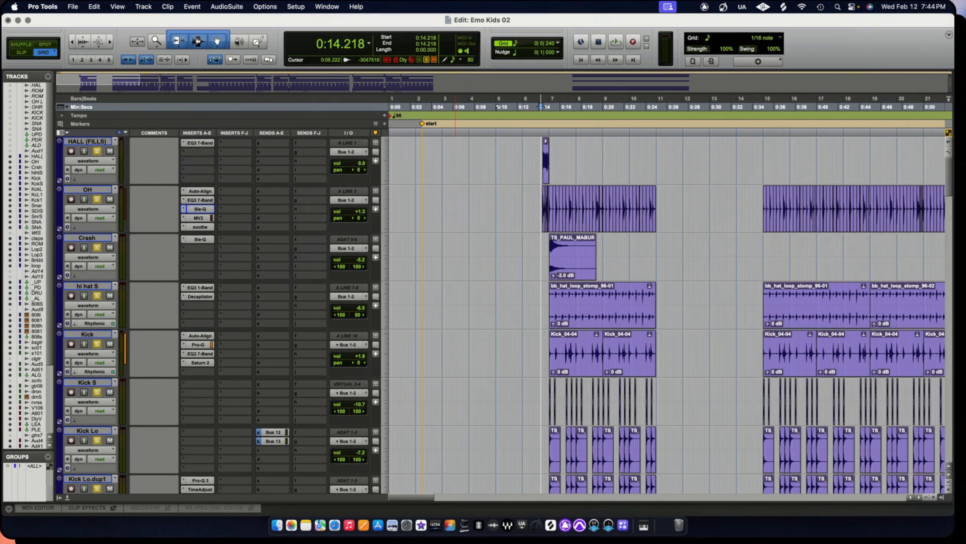
# Inspect the MV2 levels and the soothe settings on the OH track, and close the plug-in window.
pyautogui.click(198, 218)
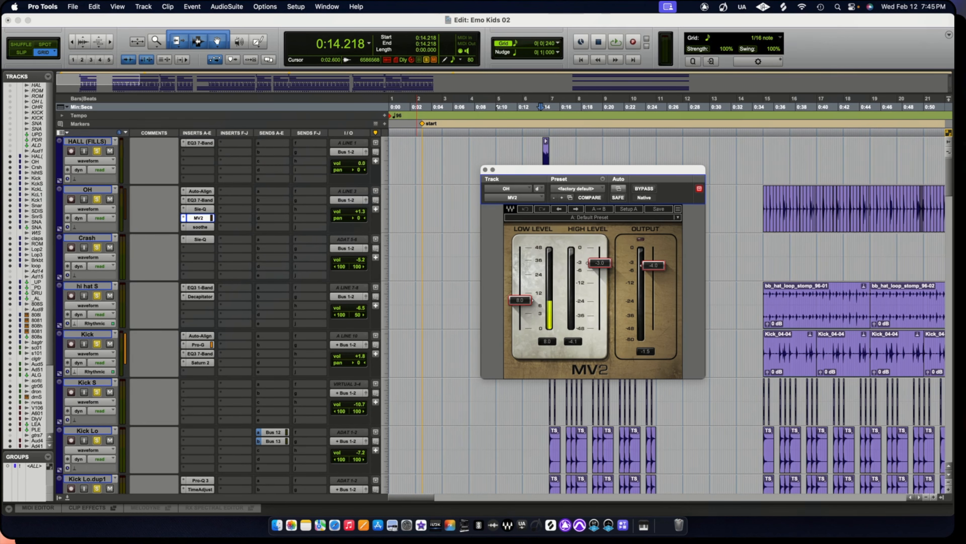
pyautogui.click(200, 227)
pyautogui.moveTo(681, 170); pyautogui.dragTo(508, 98)
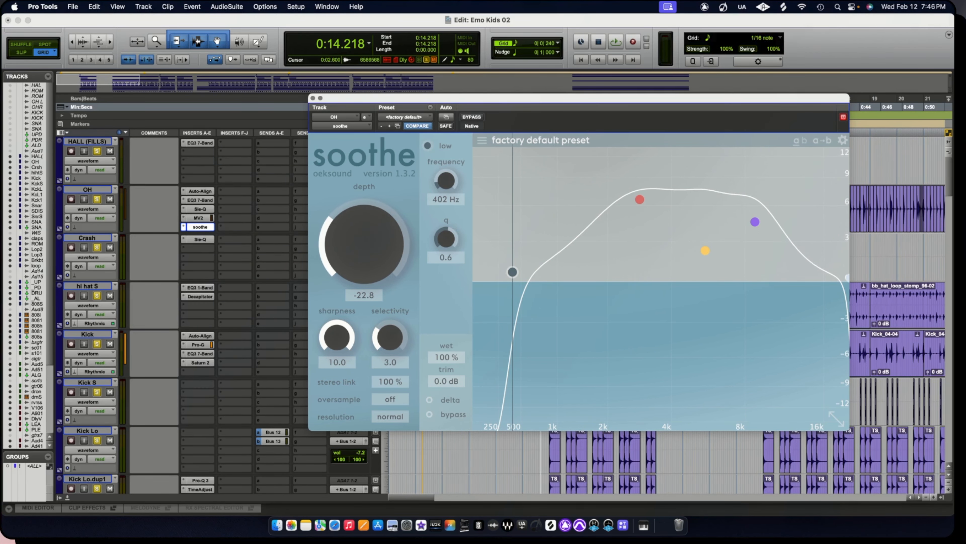
pyautogui.click(313, 98)
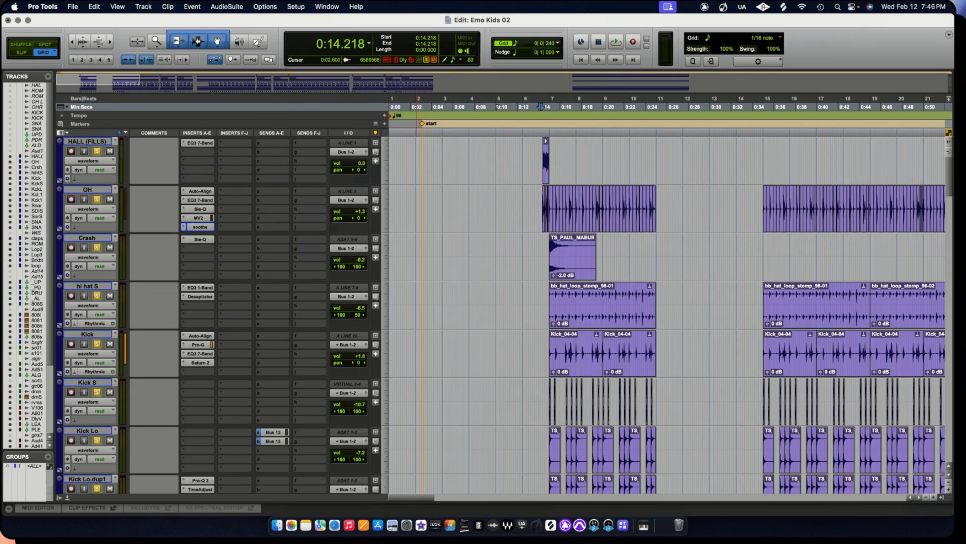
# Check the EQ3 7-Band on HALL (FILLS) and the Sie-Q on the Crash track.
pyautogui.click(197, 143)
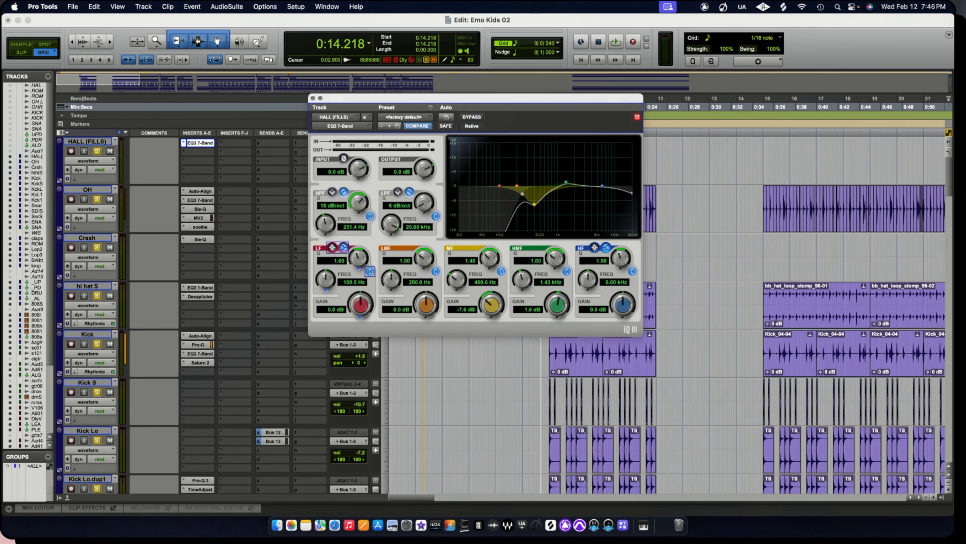
pyautogui.click(313, 99)
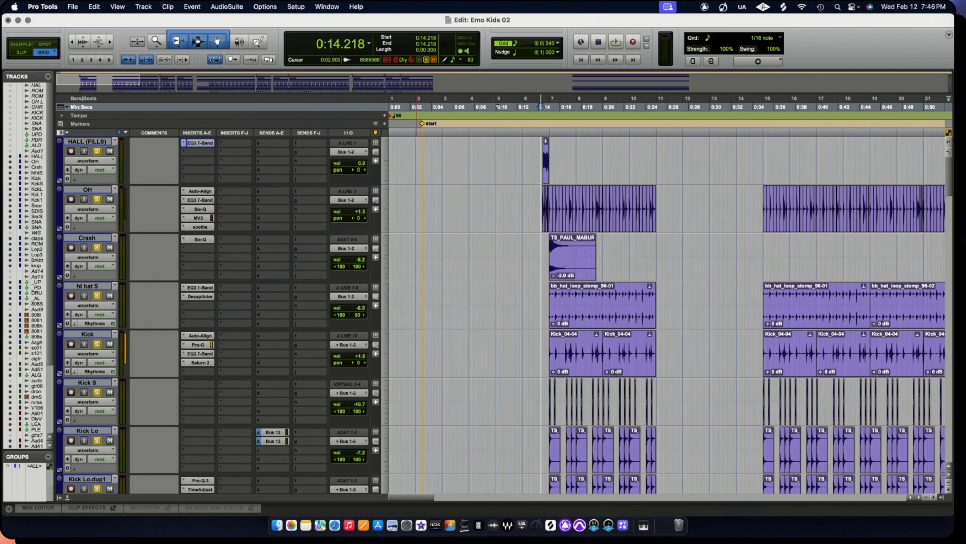
pyautogui.click(200, 239)
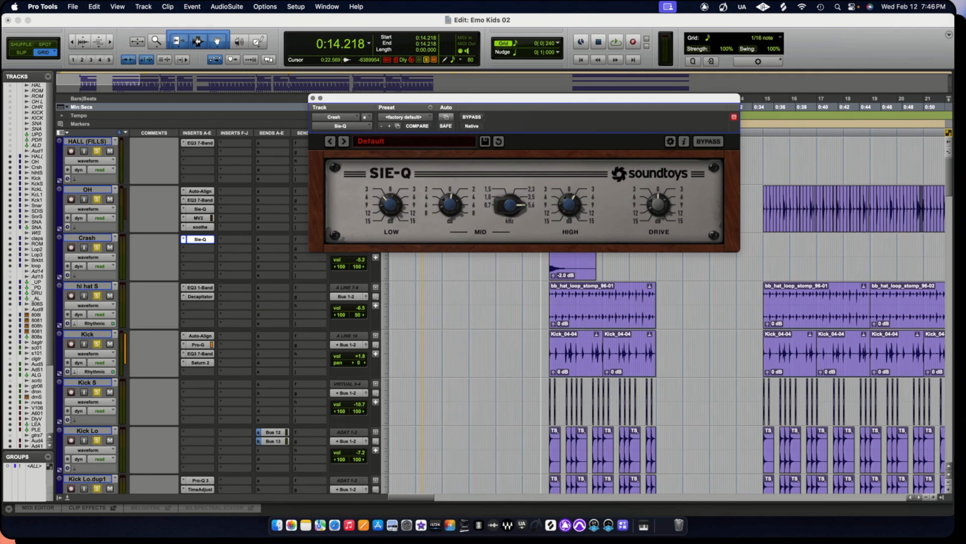
pyautogui.click(313, 99)
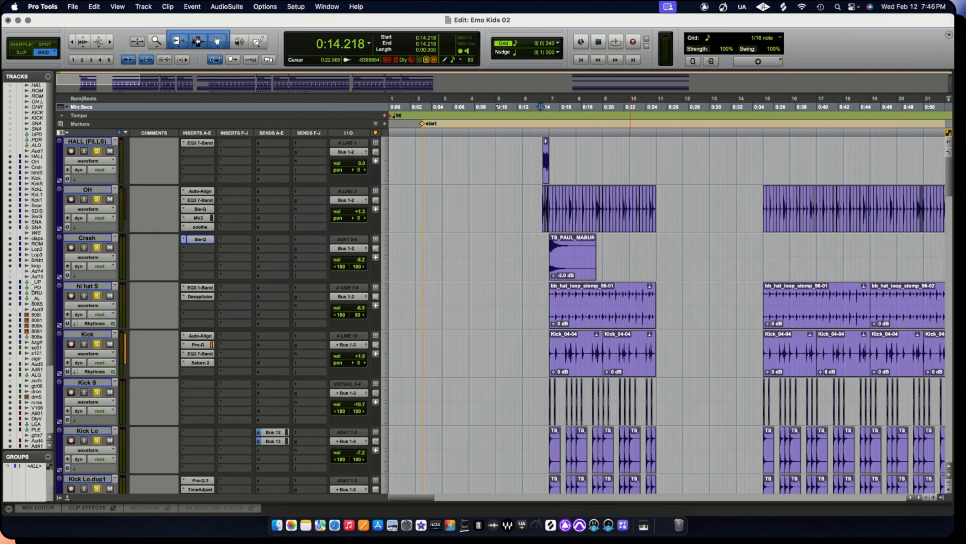
# Inspect the Kick track's processing chain through Pro-G, EQ3 7-Band and Saturn 2.
pyautogui.click(197, 345)
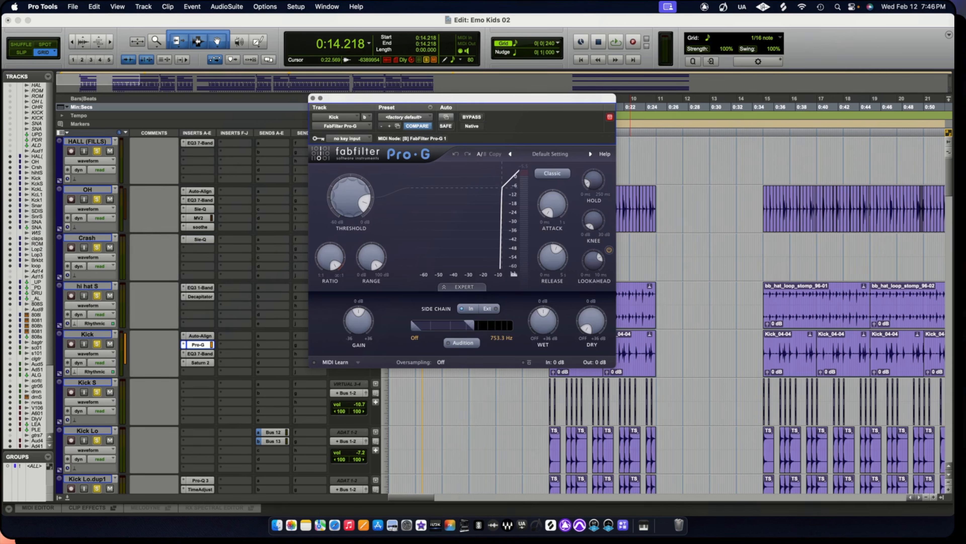
pyautogui.click(199, 353)
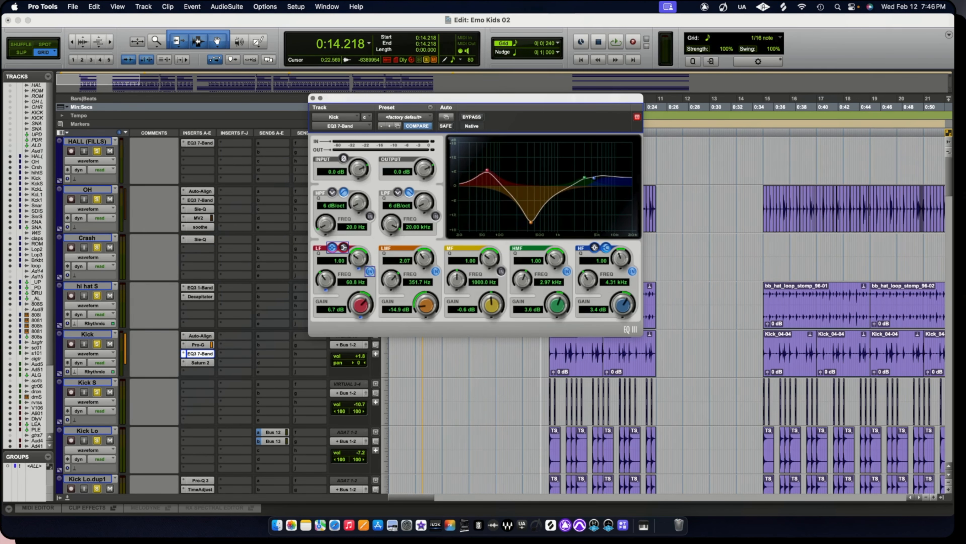
pyautogui.click(199, 362)
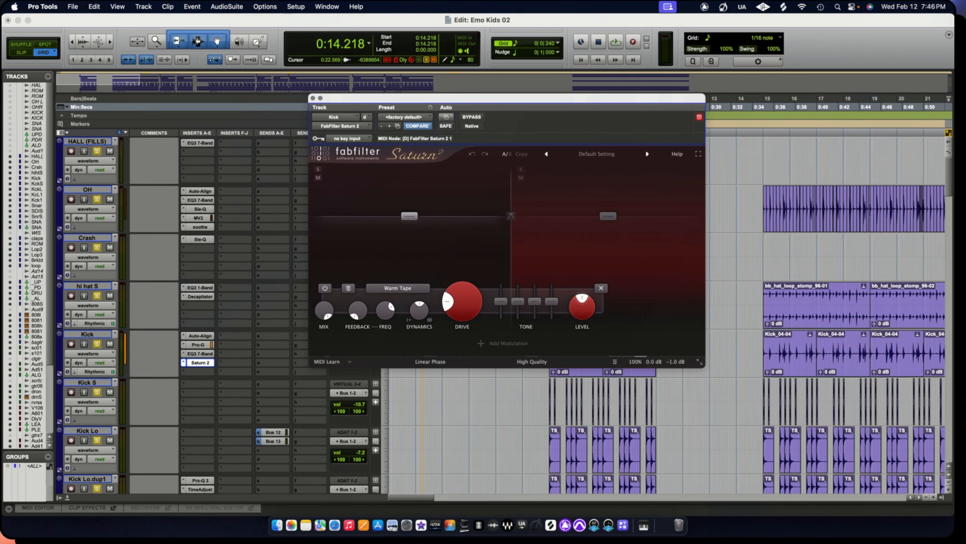
# Inspect the Pro-Q 3 band-pass curve and the Time Adjuster delay on Kick Lo.dup1, and close the plug-in window.
pyautogui.click(200, 362)
pyautogui.scroll(-5, 199, 362)
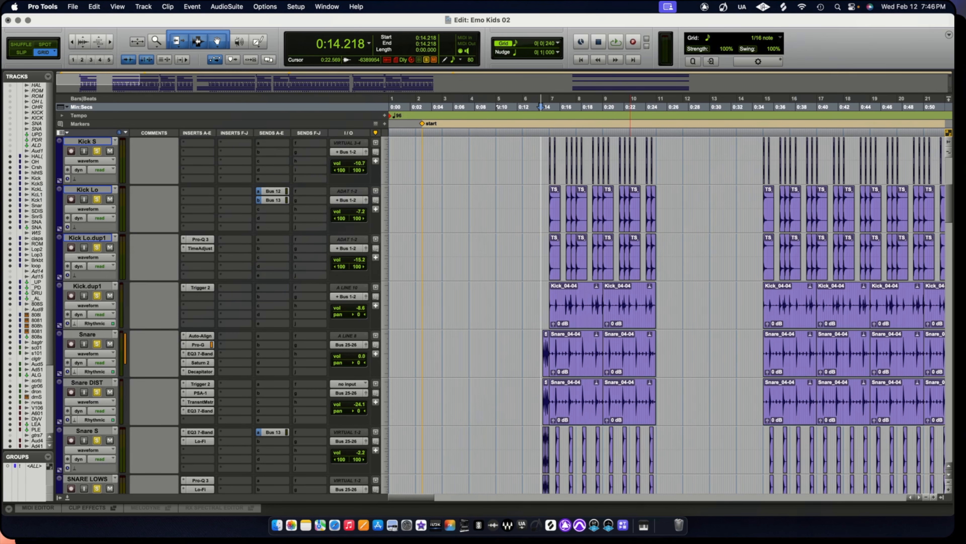
pyautogui.click(199, 239)
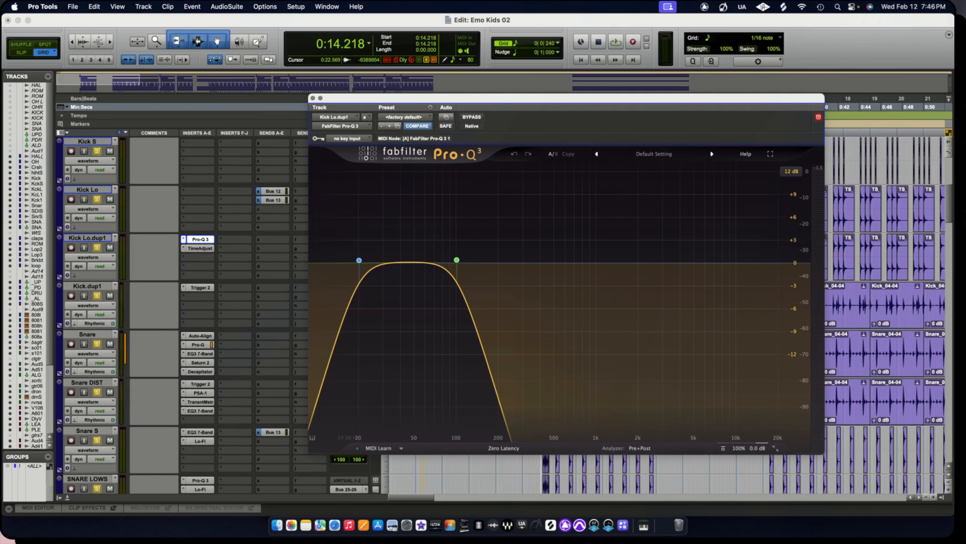
pyautogui.click(199, 239)
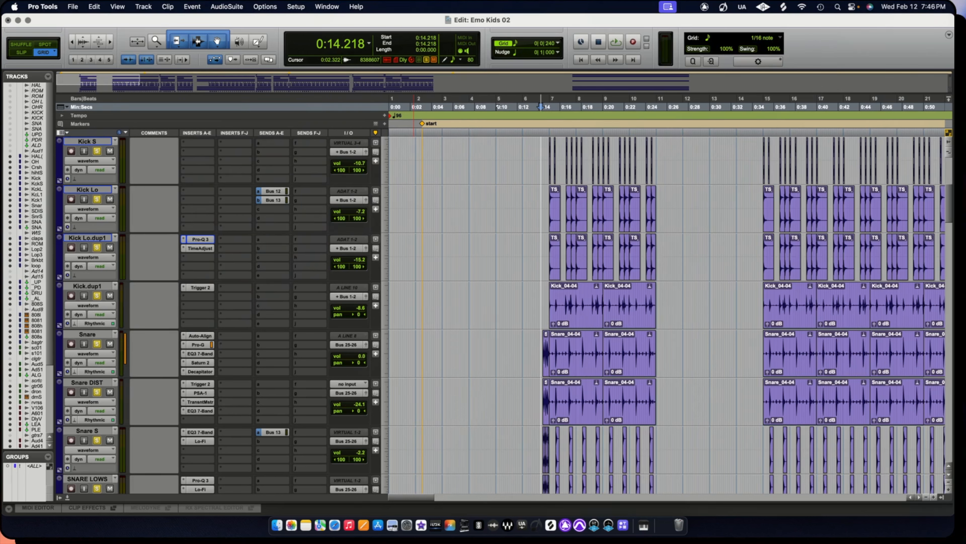
pyautogui.click(200, 239)
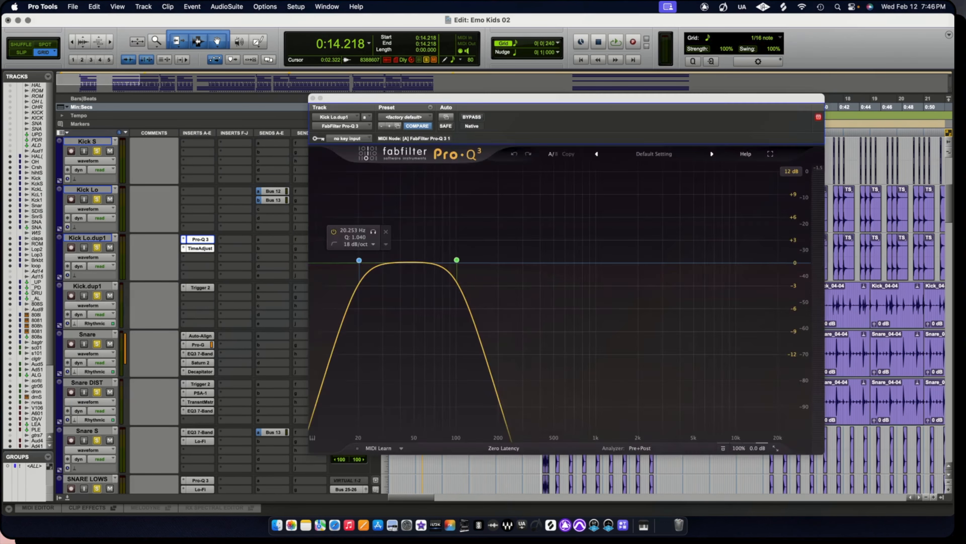
pyautogui.click(200, 248)
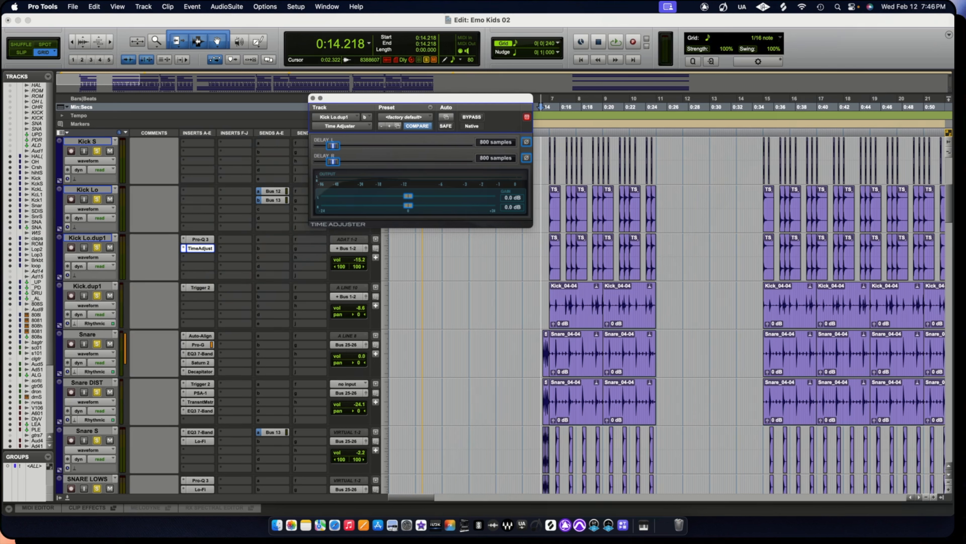
pyautogui.click(313, 98)
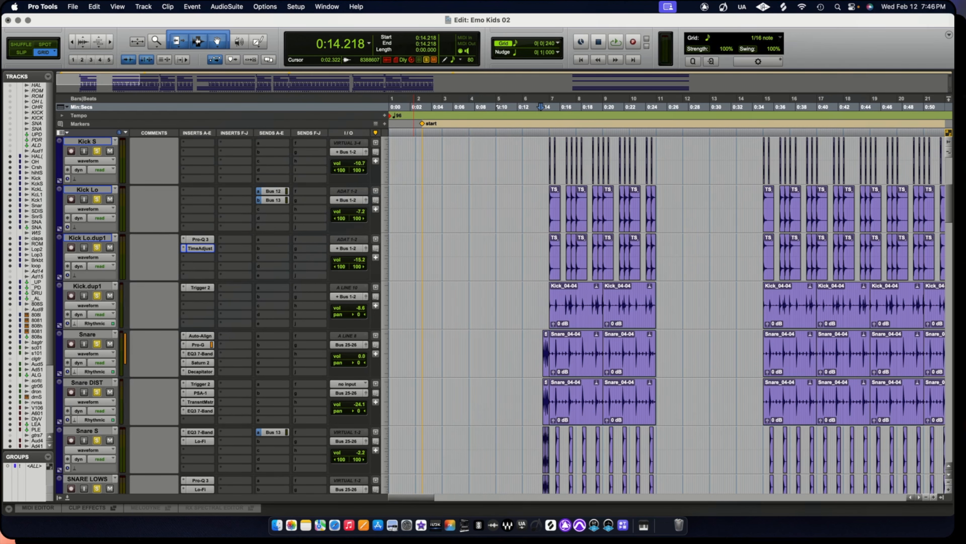
# Solo only Kick Lo and Kick Lo.dup1, mute Kick Lo.dup1, and play the section to audition Kick Lo by itself.
pyautogui.click(427, 59)
pyautogui.click(97, 248)
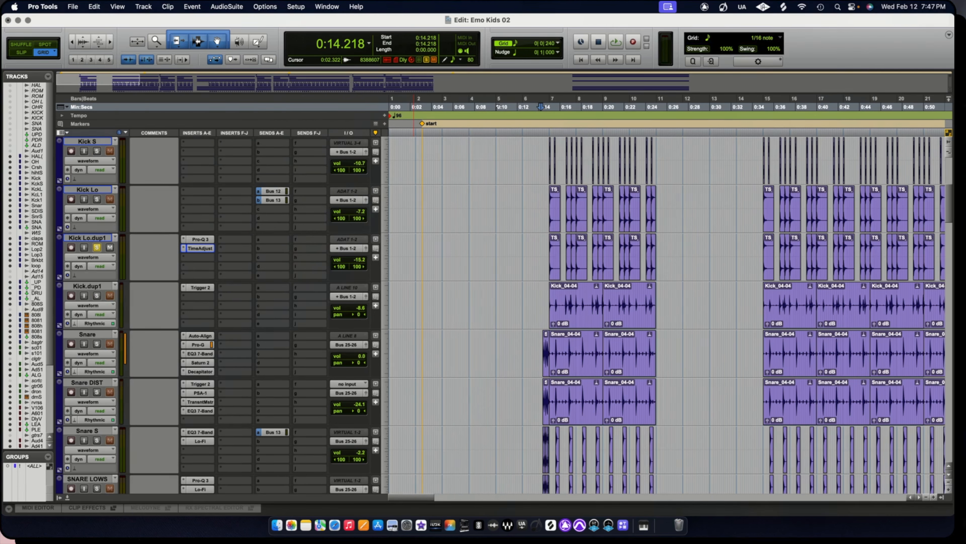
pyautogui.click(97, 199)
pyautogui.click(109, 247)
pyautogui.press('space')
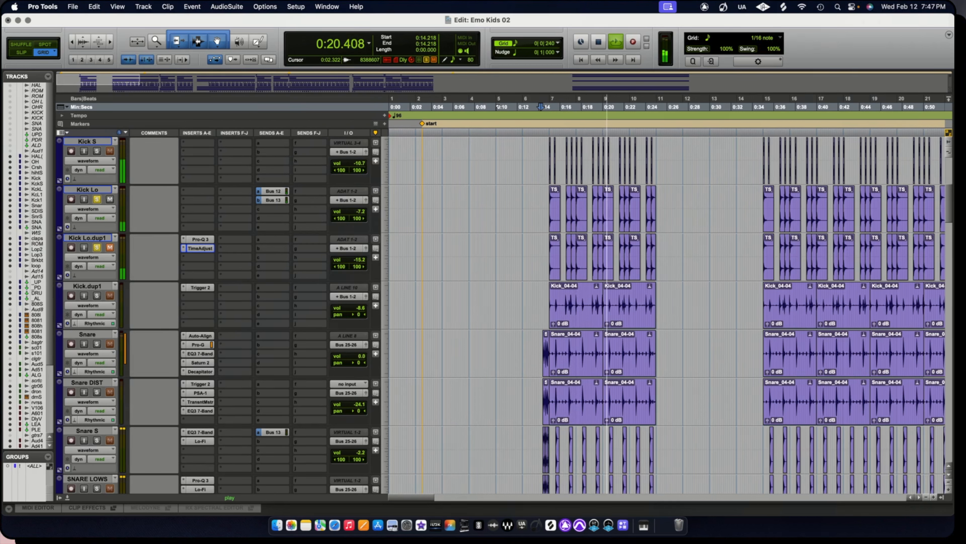
pyautogui.press('space')
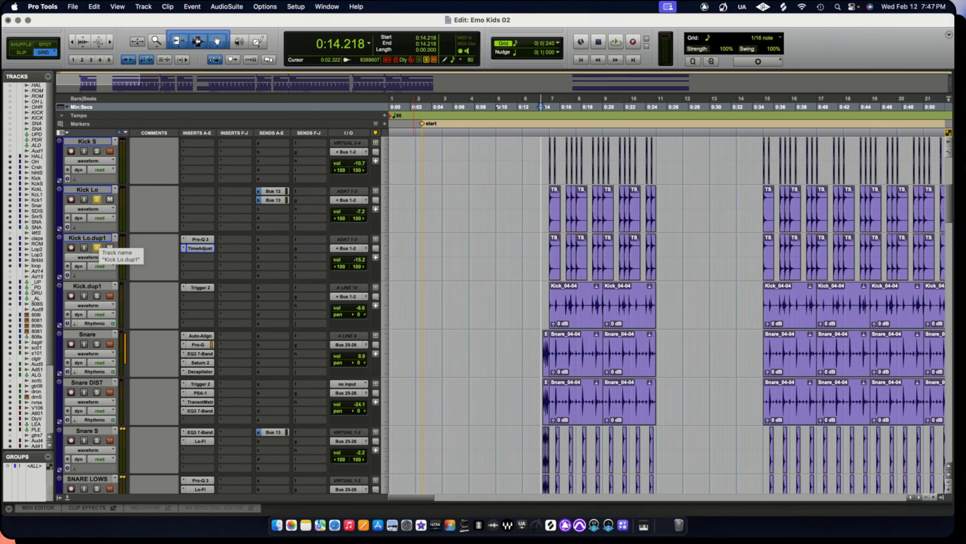
# Set the Pro-Q 3 low cut on Kick Lo.dup1 to 24 dB/oct, and play back both low kick layers.
pyautogui.click(200, 239)
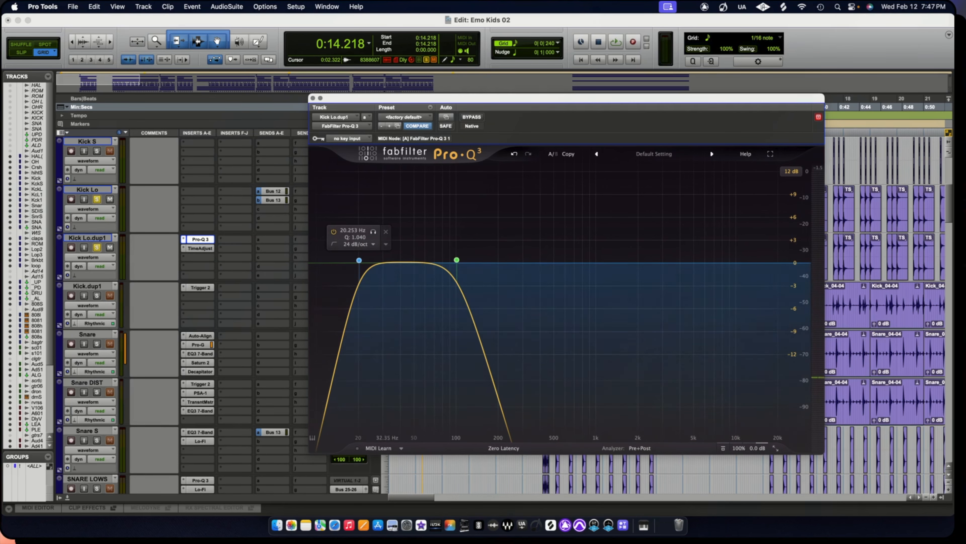
pyautogui.click(312, 98)
pyautogui.press('space')
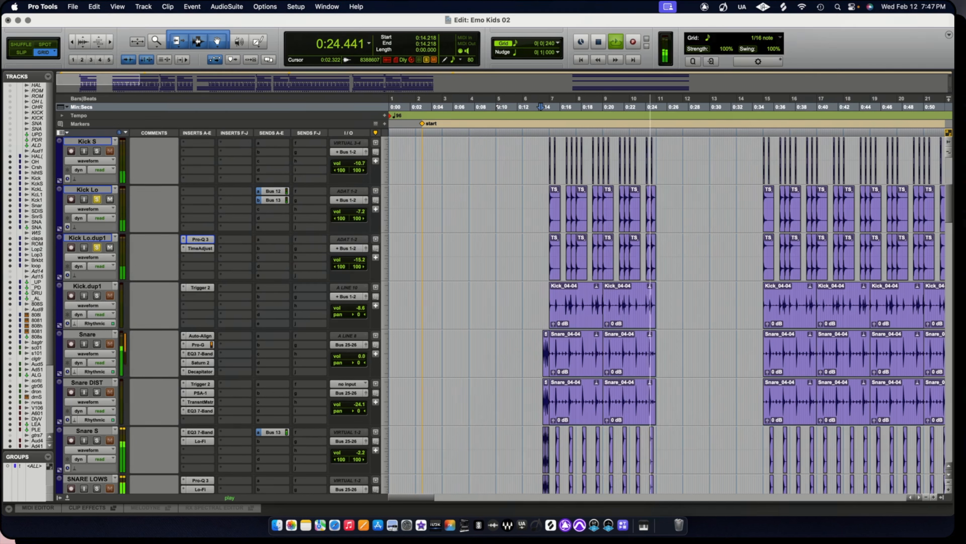
pyautogui.press('space')
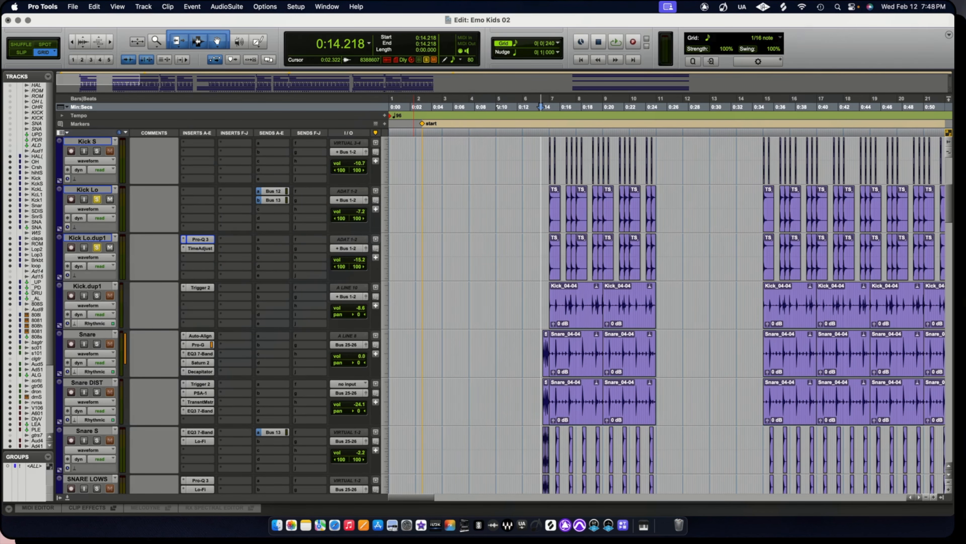
# Solo Kick.dup1 and Snare, and inspect the Snare track's Pro-G, EQ3 7-Band and Saturn 2 settings.
pyautogui.scroll(-10, 583, 316)
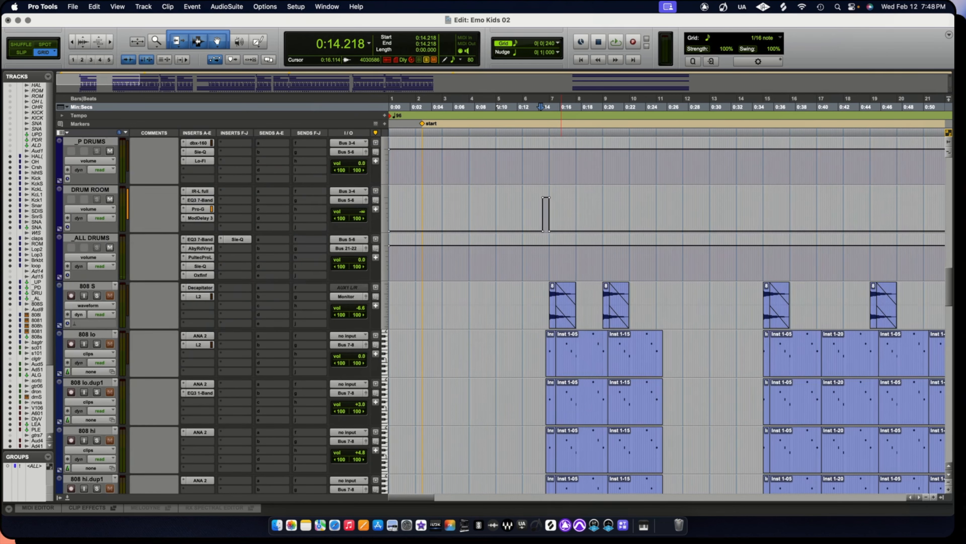
pyautogui.scroll(10, 571, 315)
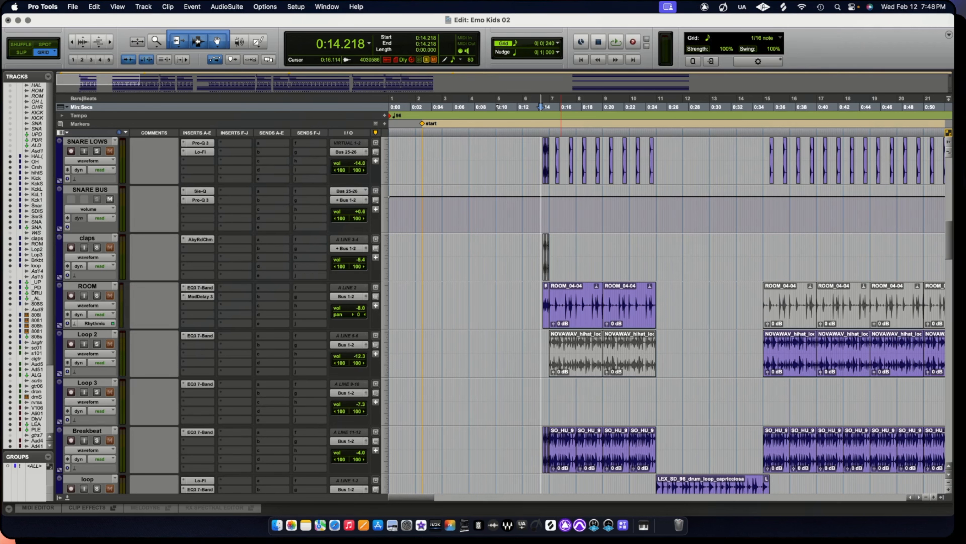
pyautogui.scroll(10, 567, 316)
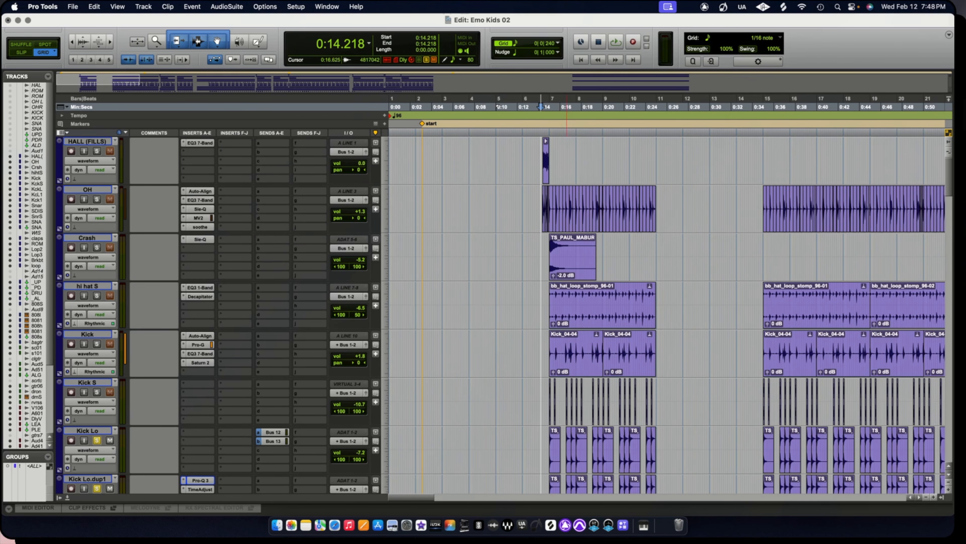
pyautogui.scroll(-2, 567, 316)
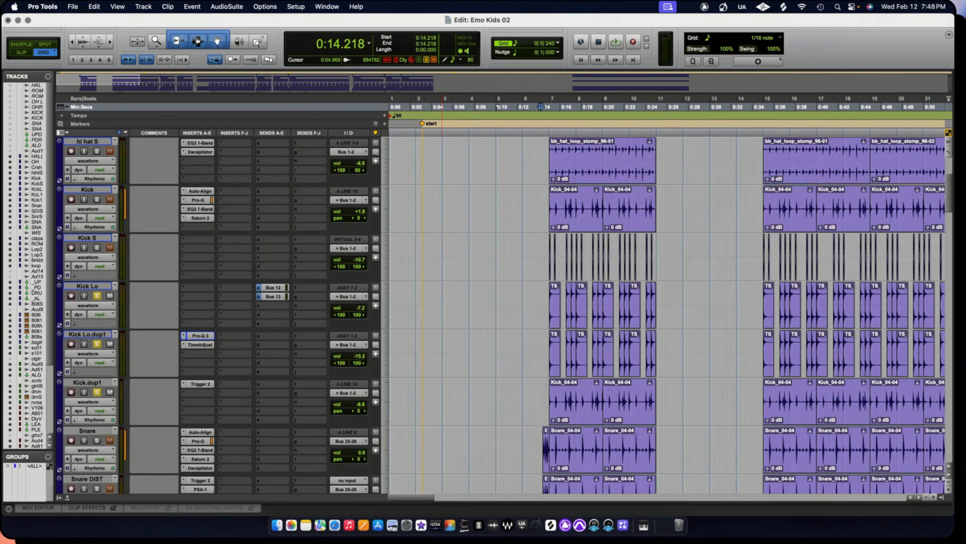
pyautogui.scroll(-2, 567, 316)
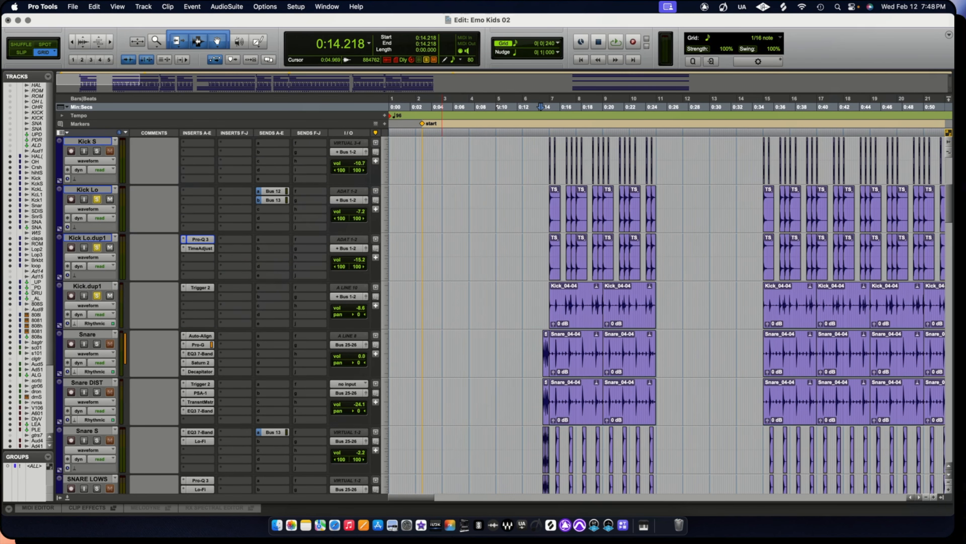
pyautogui.click(198, 344)
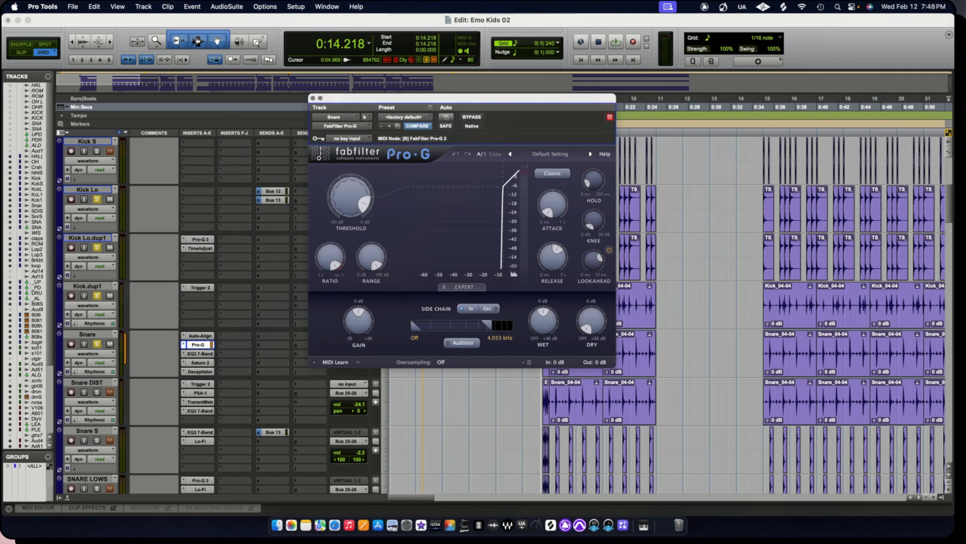
pyautogui.click(199, 354)
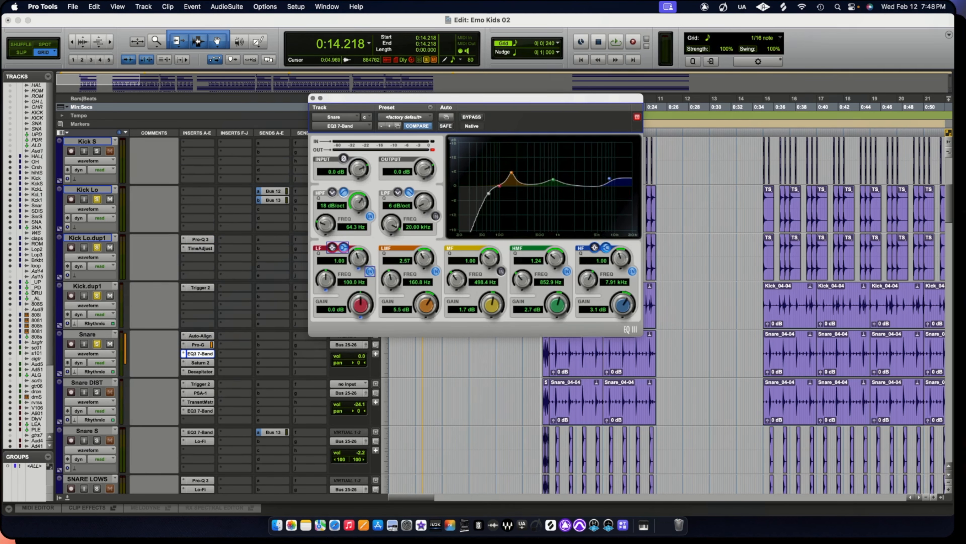
pyautogui.click(200, 362)
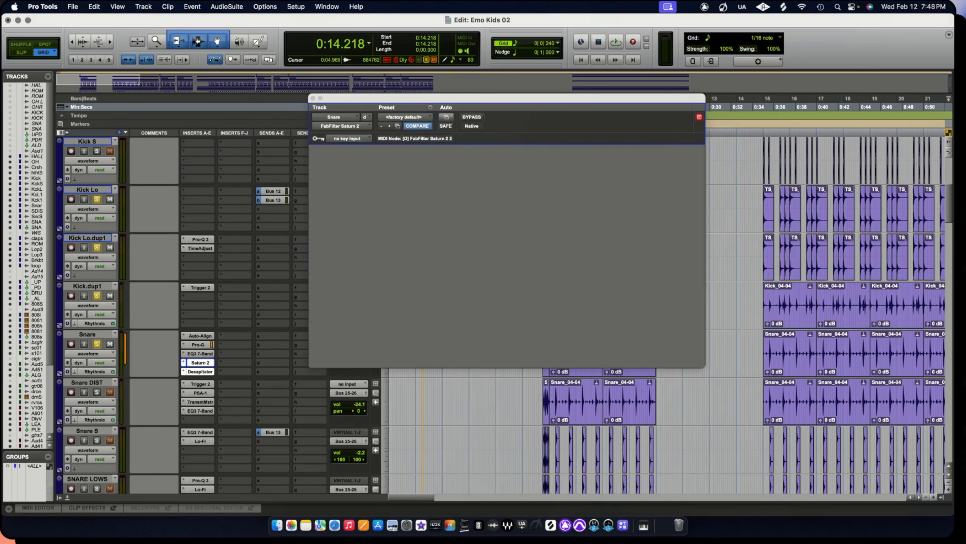
pyautogui.click(200, 371)
pyautogui.click(200, 362)
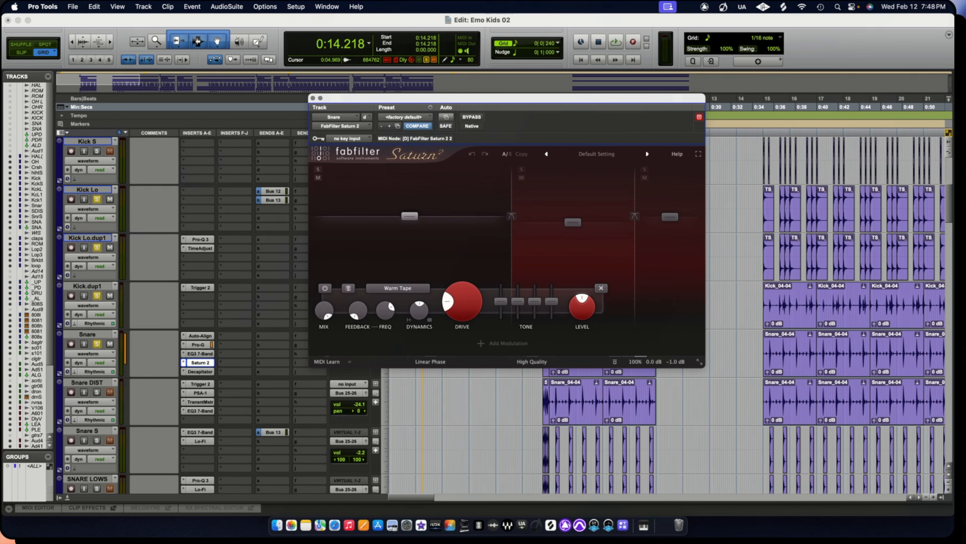
pyautogui.click(313, 98)
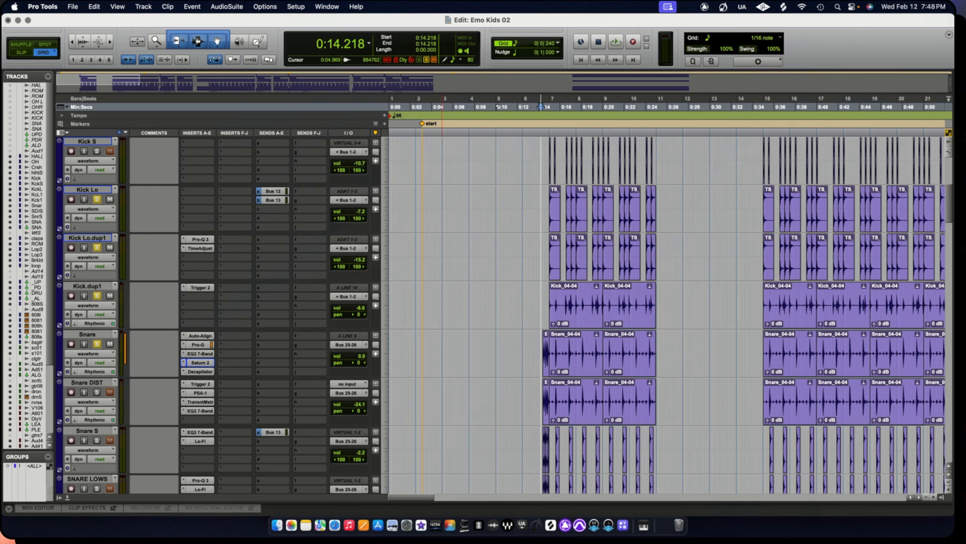
# Add the Snare DIST, Snare S and SNARE LOWS tracks to the solo.
pyautogui.click(96, 392)
pyautogui.click(96, 440)
pyautogui.click(97, 488)
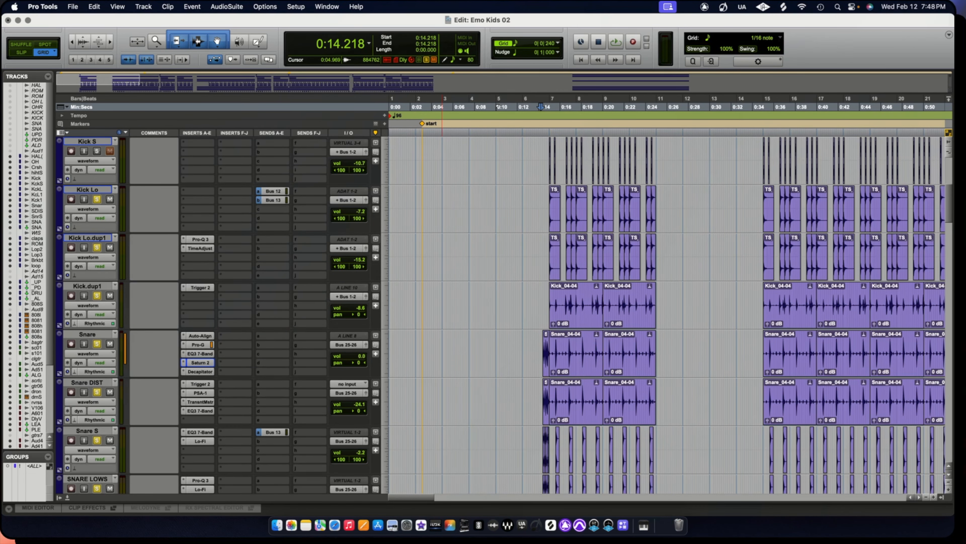
# Try widening the 149.62 Hz boost in the SNARE LOWS Pro-Q 3 to a Q of 1.457, and return it to a narrow peak.
pyautogui.scroll(-4, 97, 488)
pyautogui.click(200, 383)
pyautogui.scroll(-2, 200, 384)
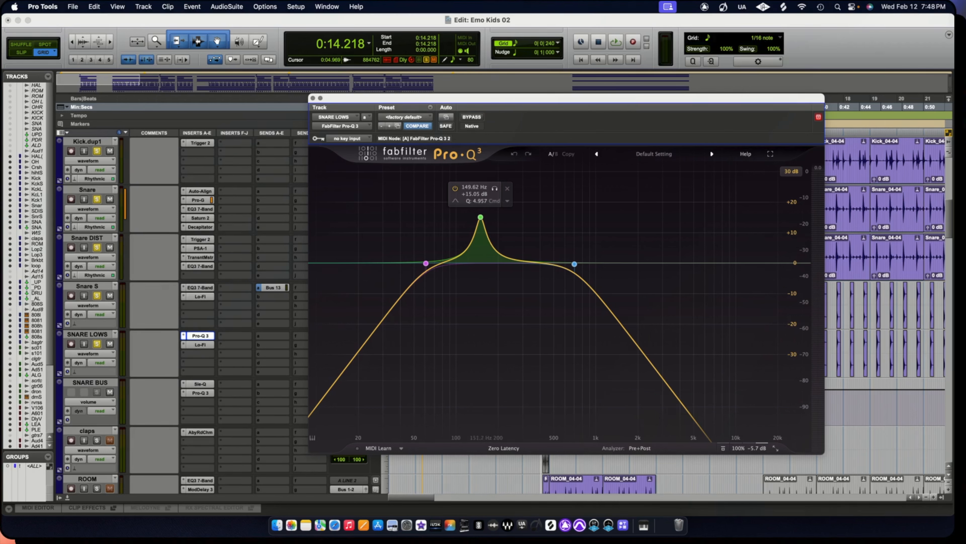
pyautogui.scroll(-1, 480, 217)
pyautogui.scroll(-2, 481, 217)
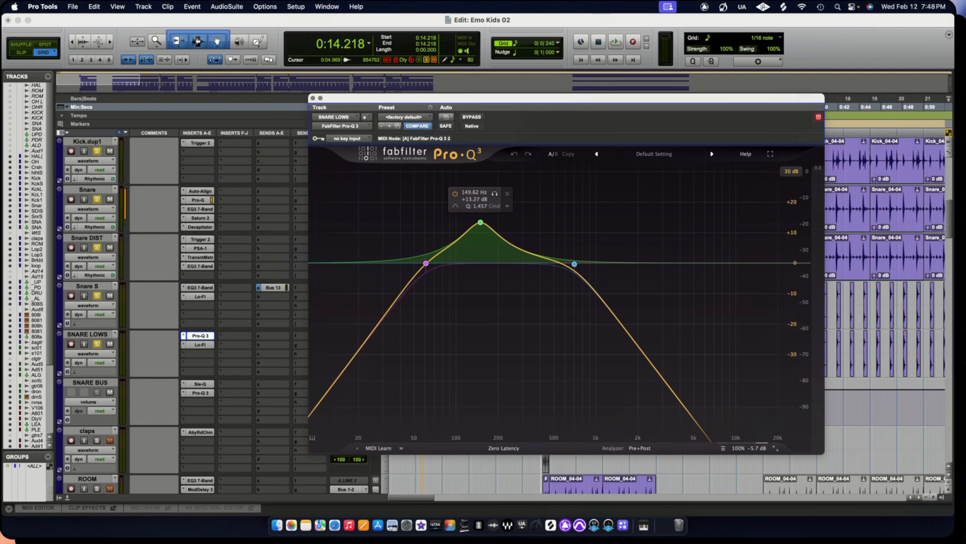
pyautogui.scroll(2, 480, 217)
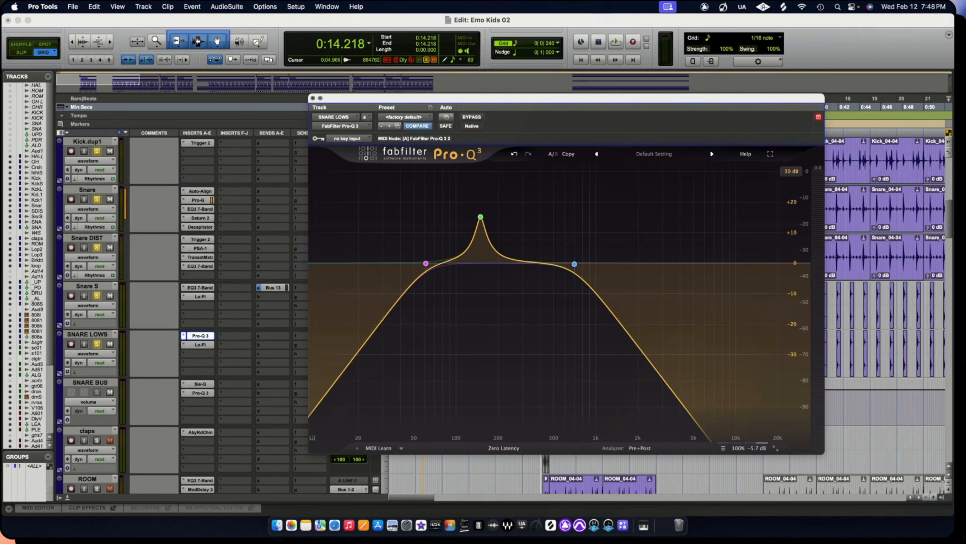
pyautogui.click(313, 98)
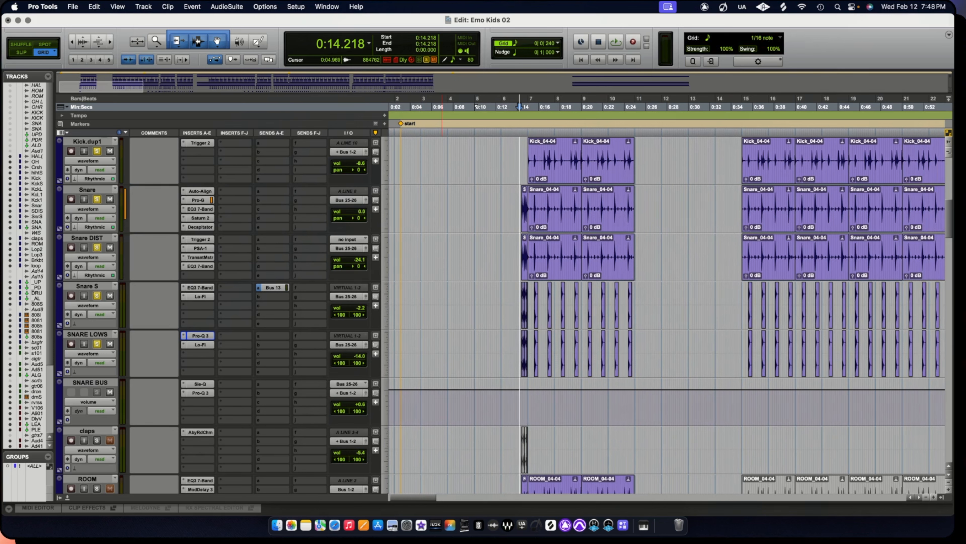
# Solo Loop 2, and check the EQ3 7-Band curves on the Loop 3, Loop 2 and Breakbeat tracks.
pyautogui.hscroll(2, 156, 412)
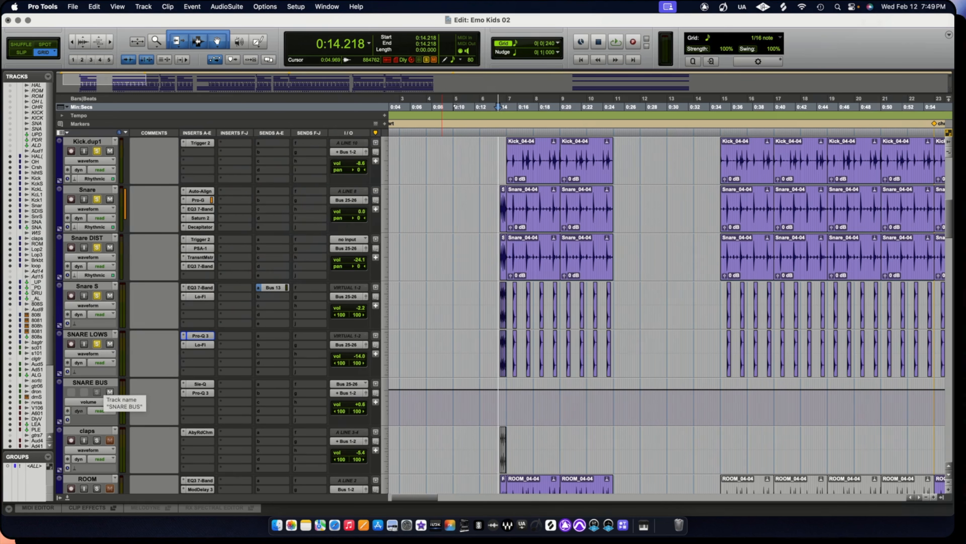
pyautogui.scroll(5, 99, 394)
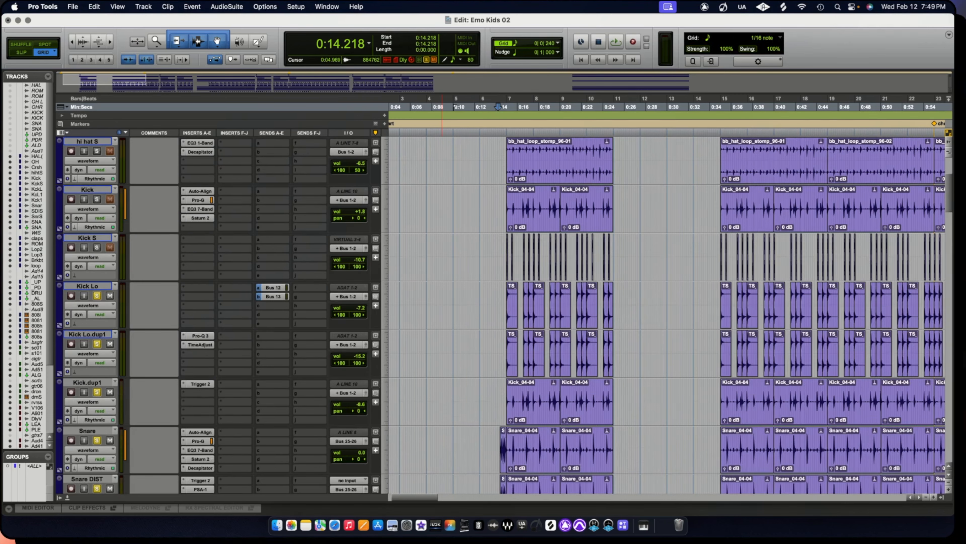
pyautogui.scroll(3, 480, 316)
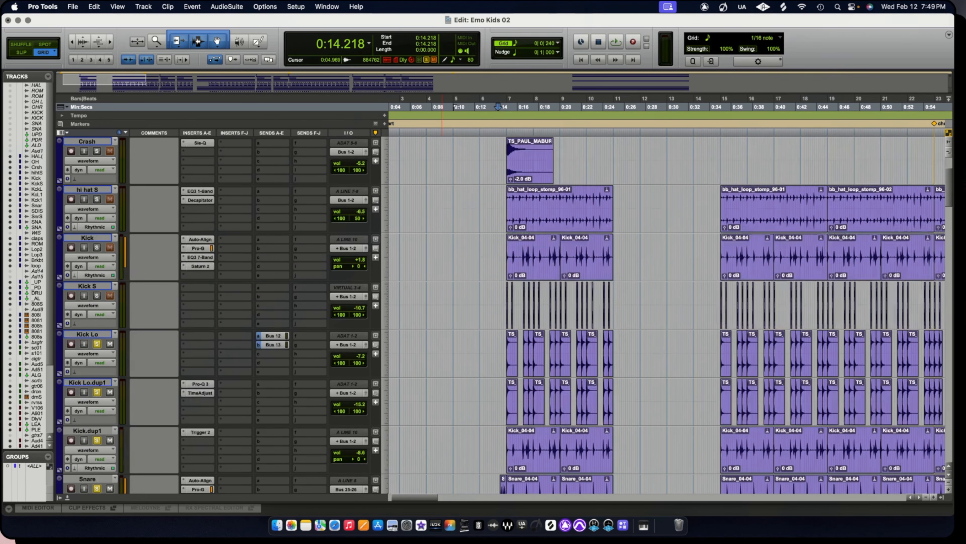
pyautogui.scroll(-8, 667, 315)
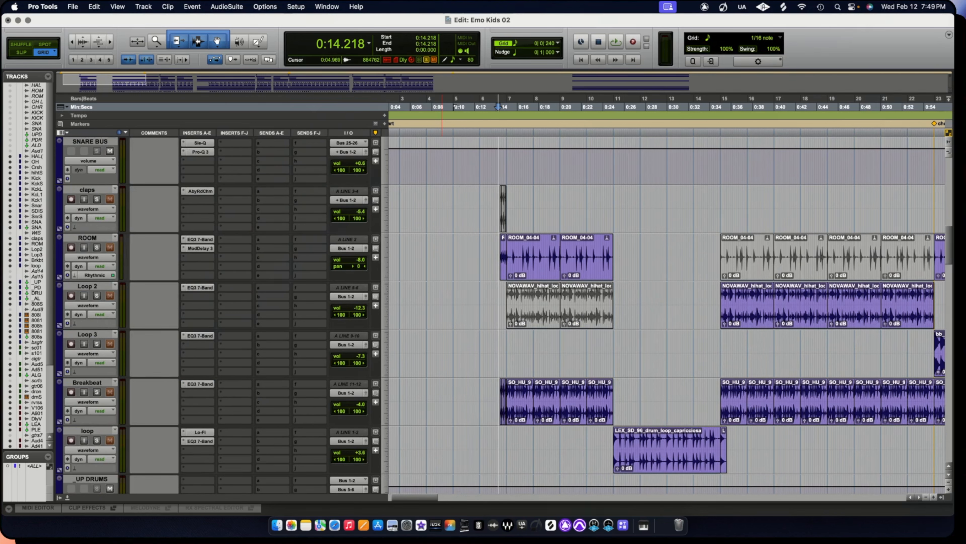
pyautogui.click(200, 336)
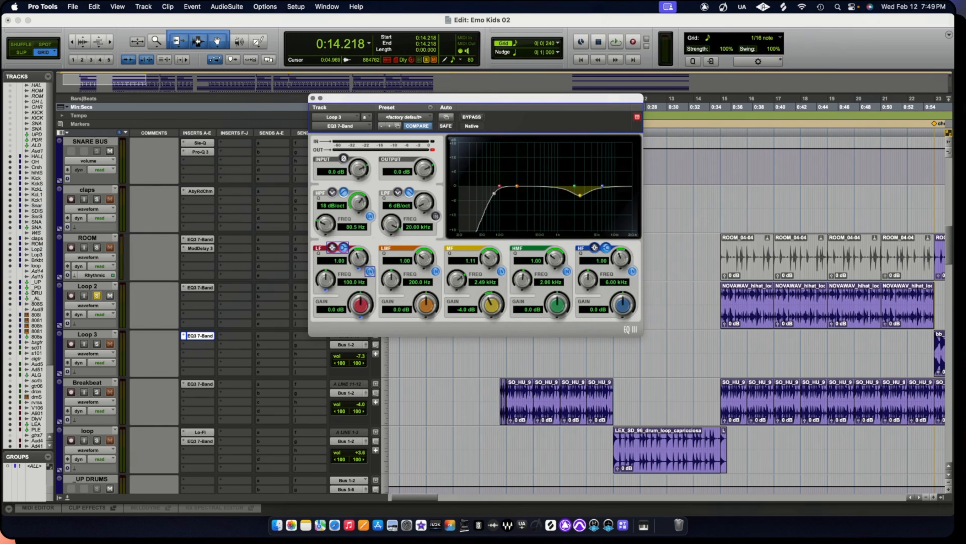
pyautogui.click(200, 287)
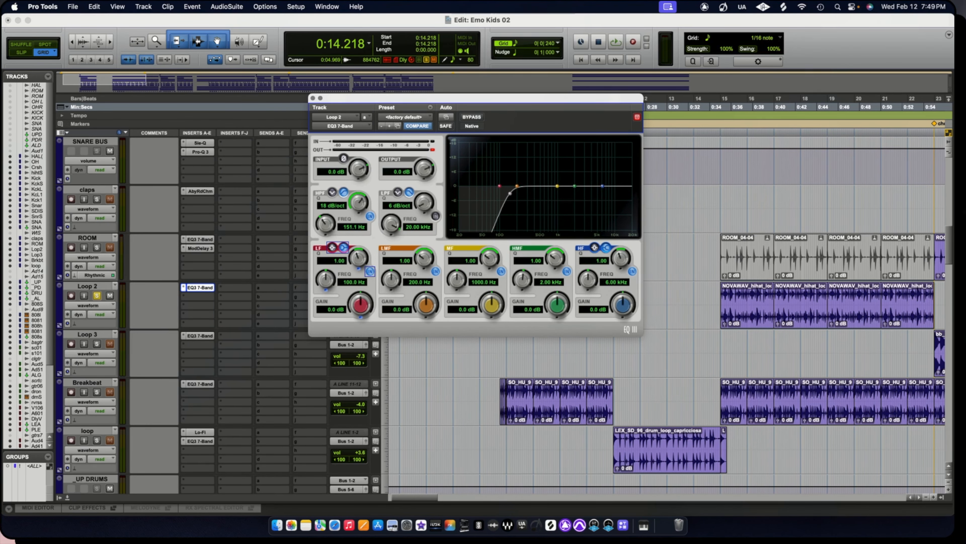
pyautogui.scroll(-1, 200, 336)
pyautogui.click(200, 335)
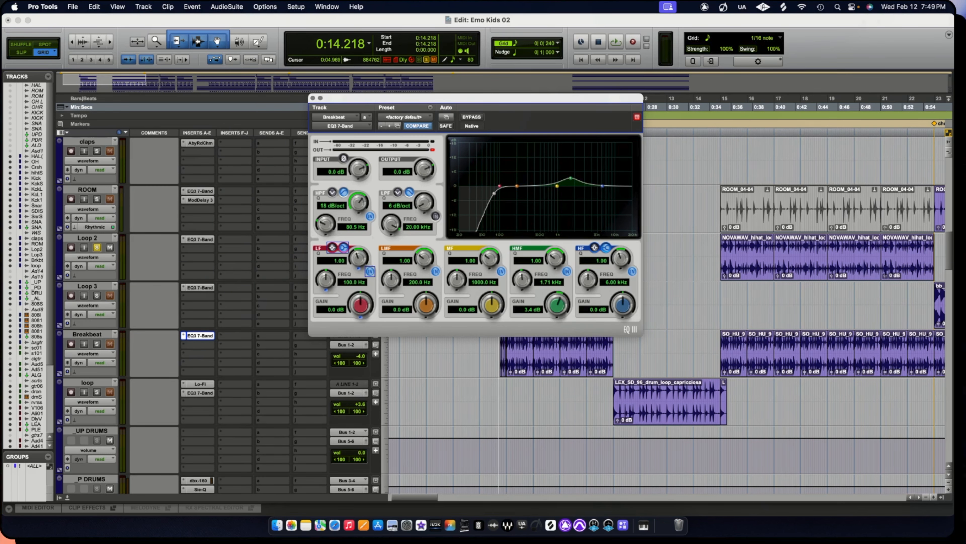
# Solo the loop and Breakbeat tracks, and inspect the EQ3 7-Band on the loop track.
pyautogui.click(97, 392)
pyautogui.click(97, 344)
pyautogui.click(200, 393)
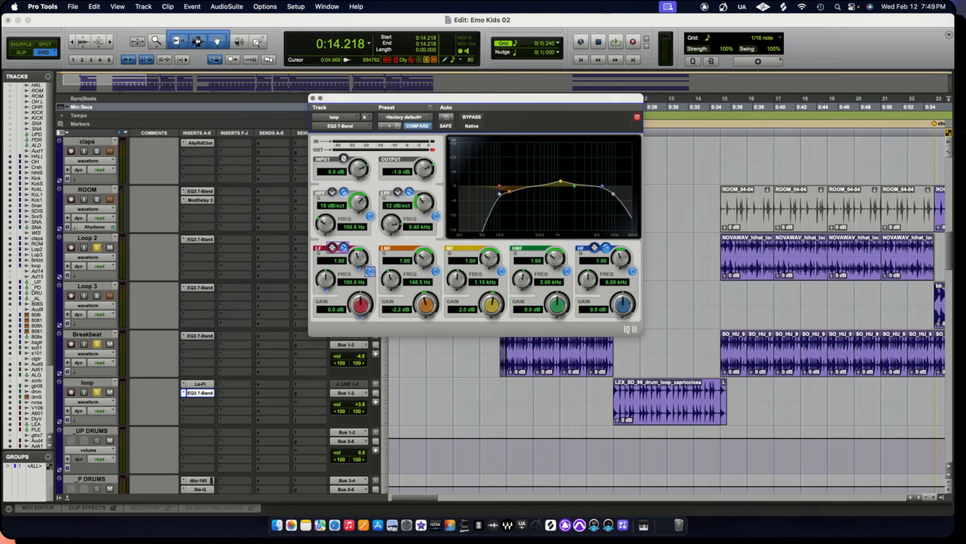
# Close the loop track's EQ3 7-Band, and select the _UP DRUMS and _P DRUMS bus tracks in turn.
pyautogui.scroll(-1, 503, 489)
pyautogui.scroll(-2, 503, 489)
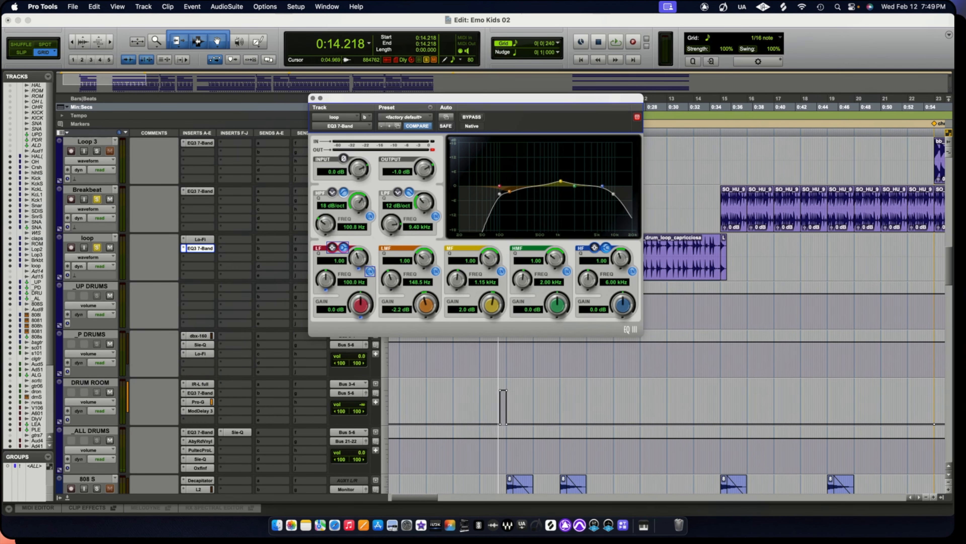
pyautogui.click(90, 286)
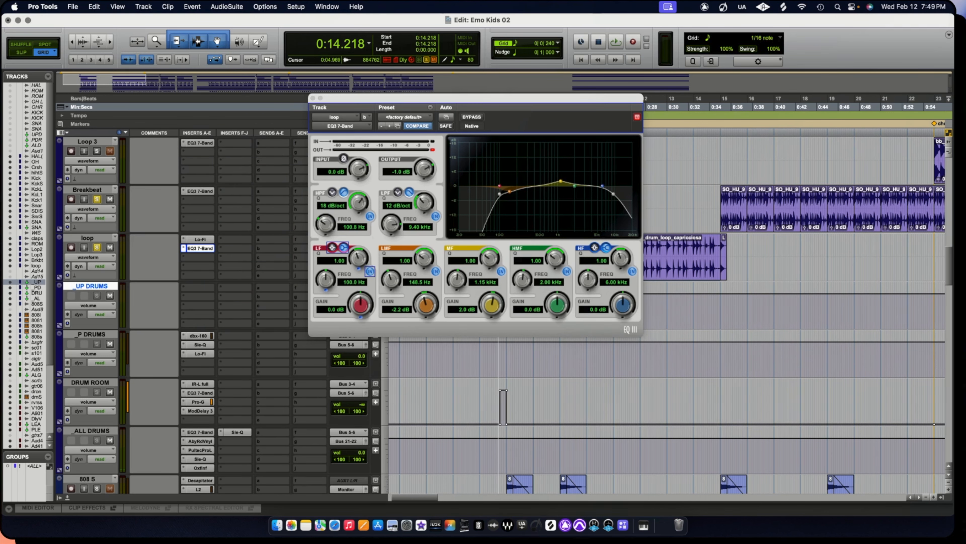
pyautogui.click(313, 98)
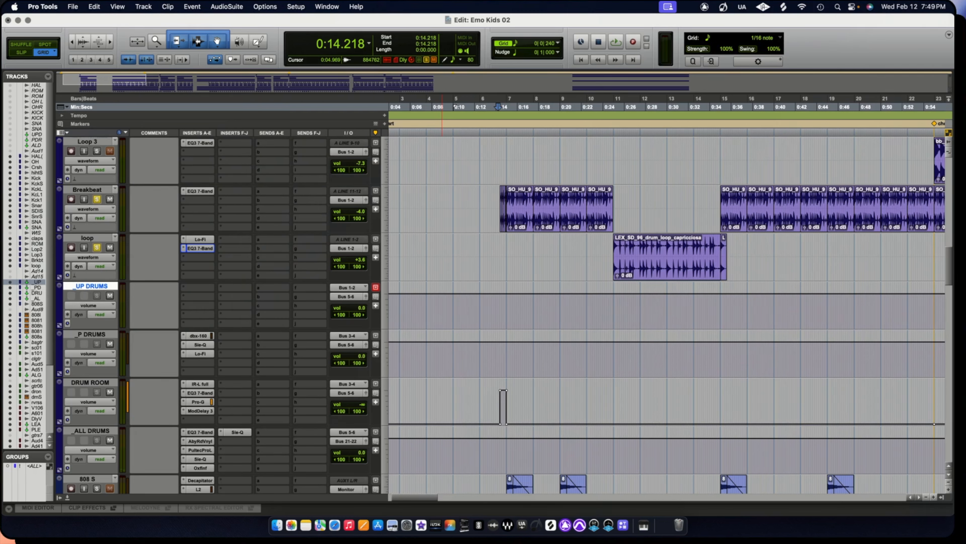
pyautogui.click(91, 334)
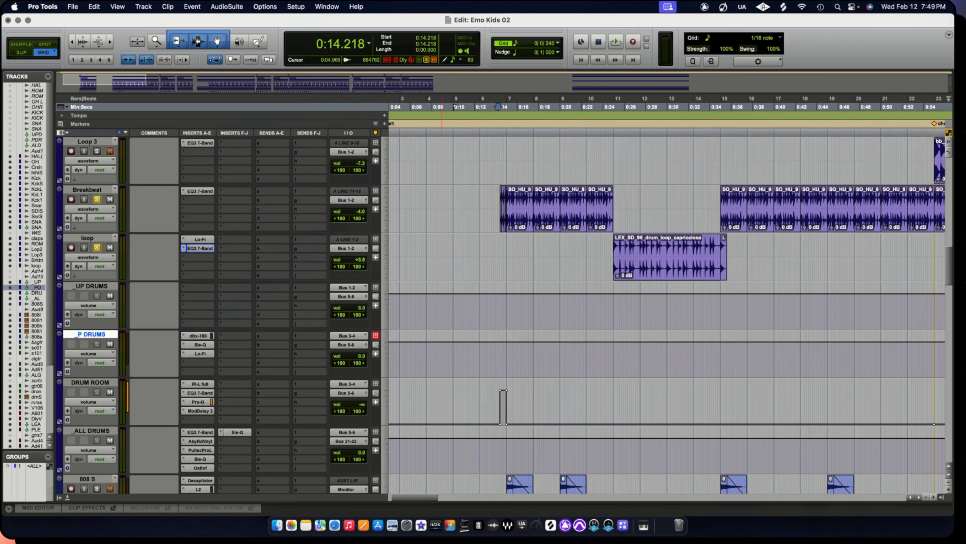
# Select the DRUM ROOM track and inspect its IR-L full convolution reverb.
pyautogui.click(90, 382)
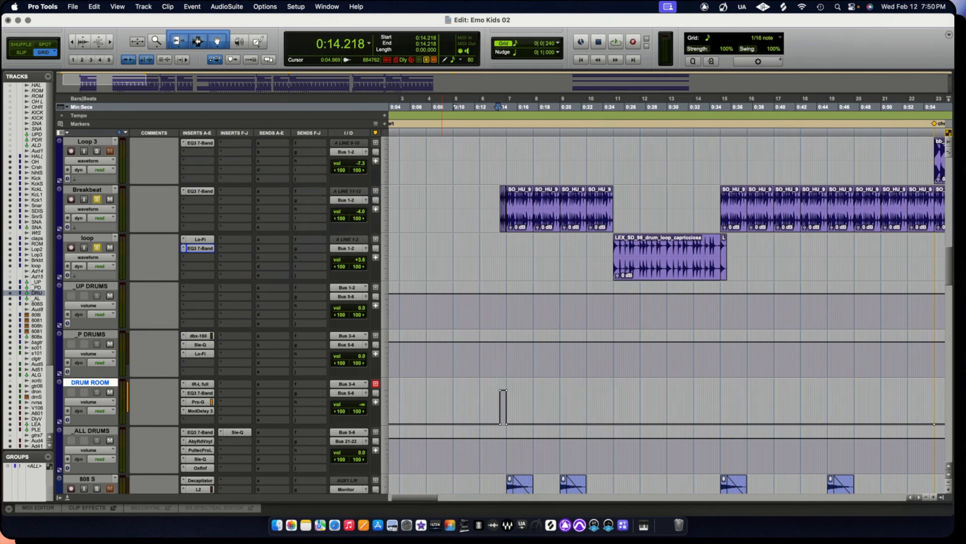
pyautogui.click(197, 384)
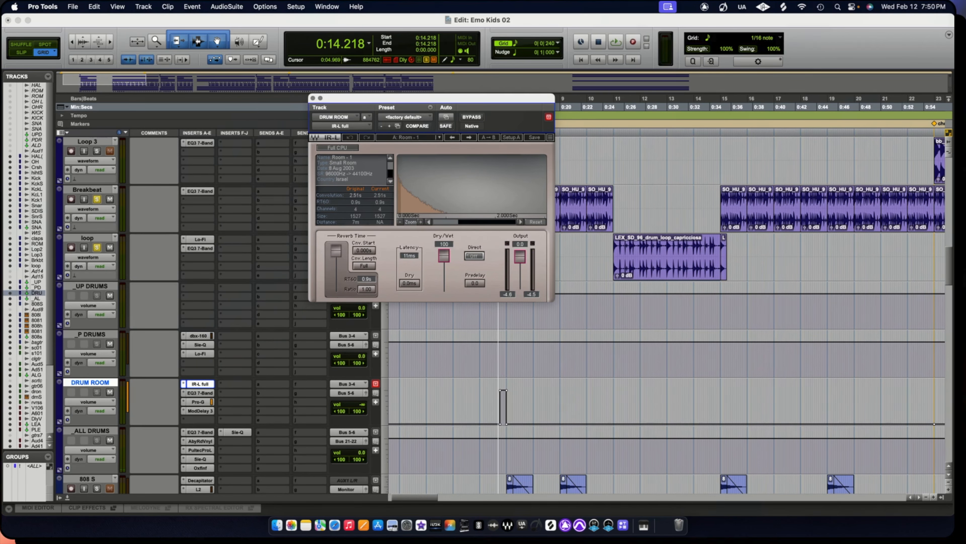
pyautogui.click(313, 98)
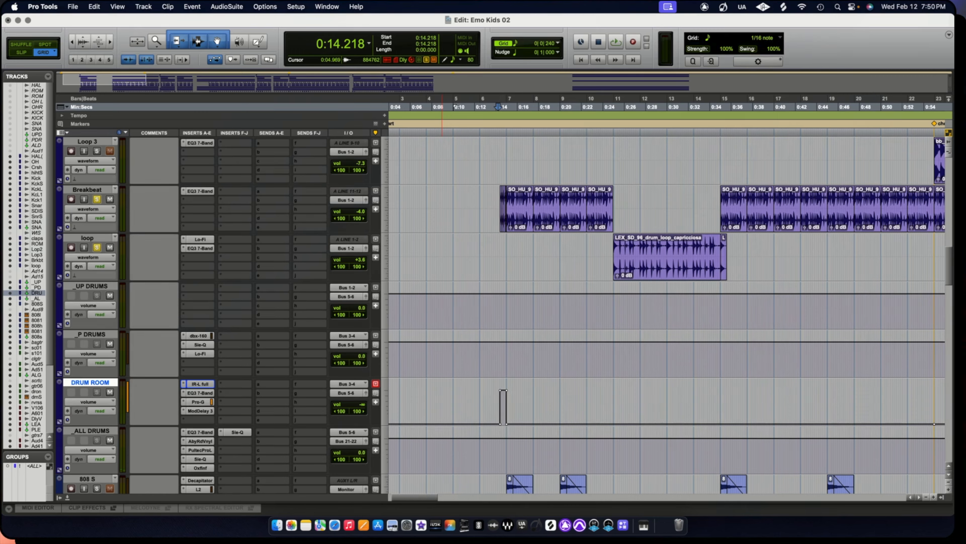
# Place the edit cursor at 0:14.375, where the HALL (FILLS) clip and the first OH clips start.
pyautogui.scroll(1, 518, 232)
pyautogui.scroll(6, 519, 232)
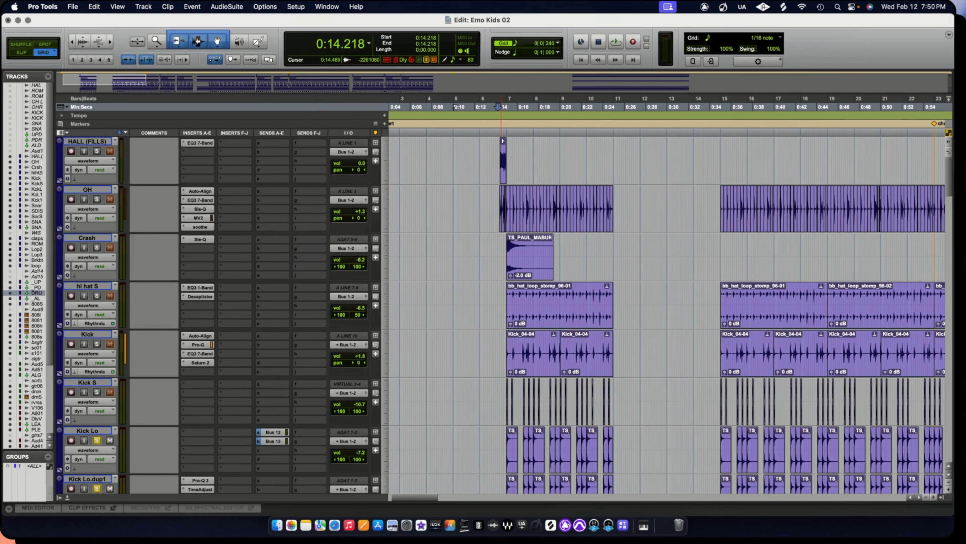
pyautogui.scroll(-3, 510, 304)
pyautogui.scroll(3, 510, 305)
pyautogui.click(500, 206)
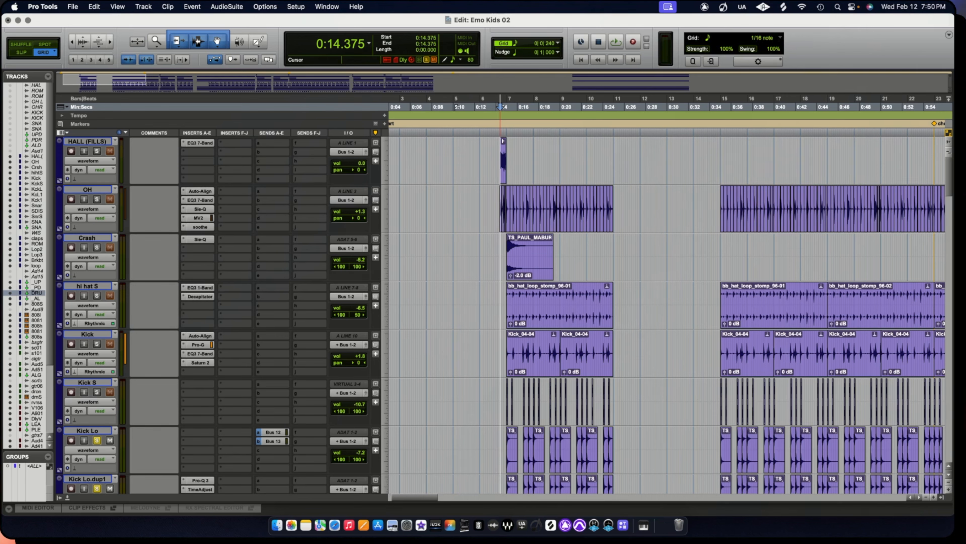
pyautogui.press('super+bracketright')
pyautogui.press('super+bracketright')
pyautogui.press('super+bracketright')
pyautogui.press('super+bracketright')
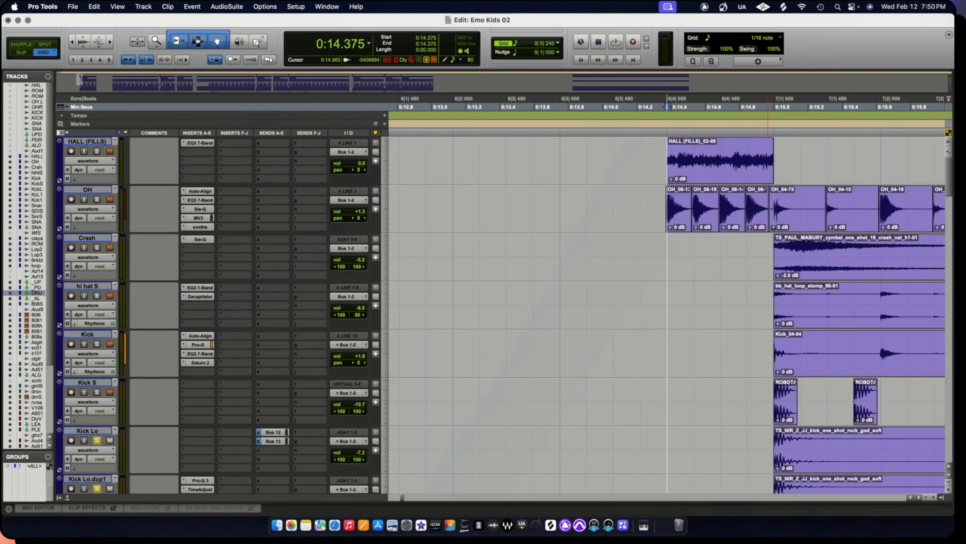
# Examine the DRUM ROOM track's raised volume automation before bar 7 and its IR-L full reverb settings.
pyautogui.scroll(-20, 767, 316)
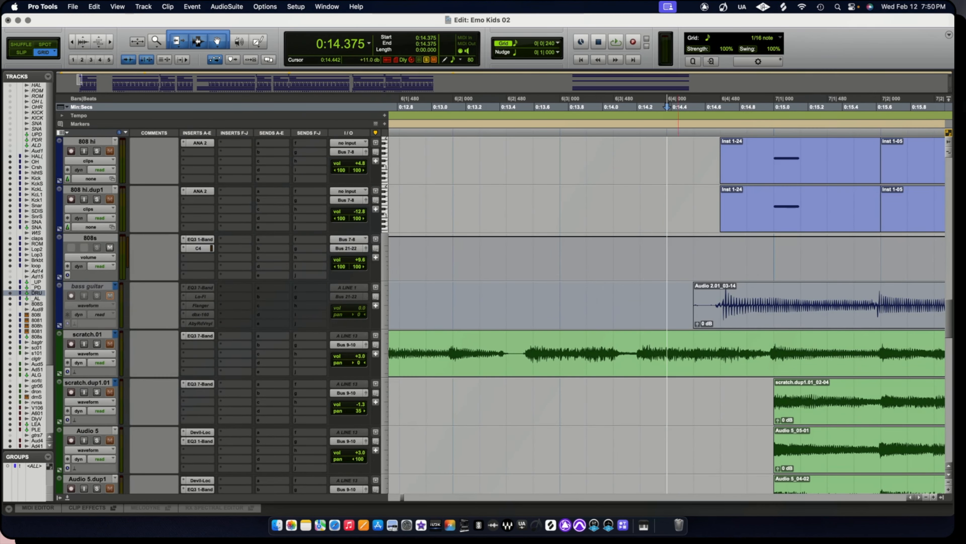
pyautogui.press('super+bracketleft')
pyautogui.press('super+bracketleft')
pyautogui.press('super+bracketleft')
pyautogui.scroll(15, 575, 316)
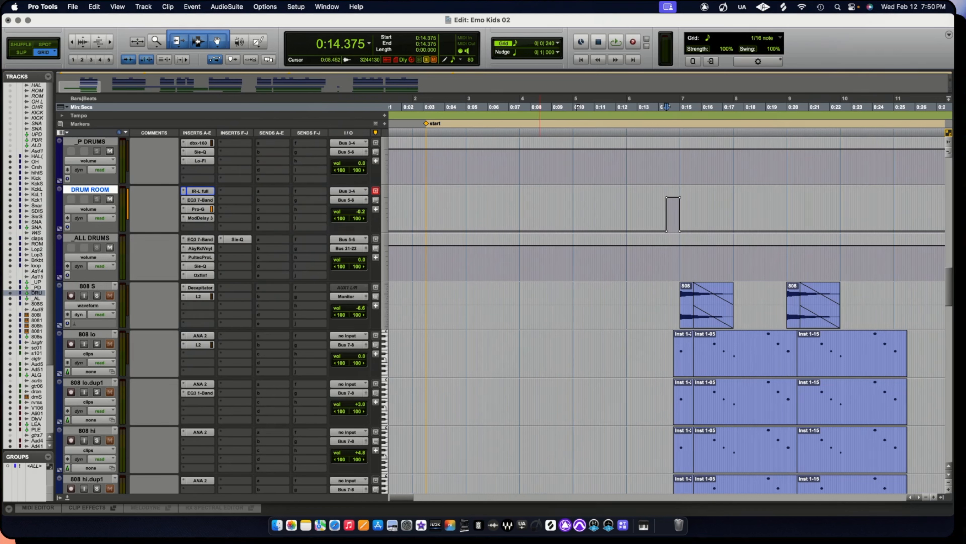
pyautogui.click(198, 191)
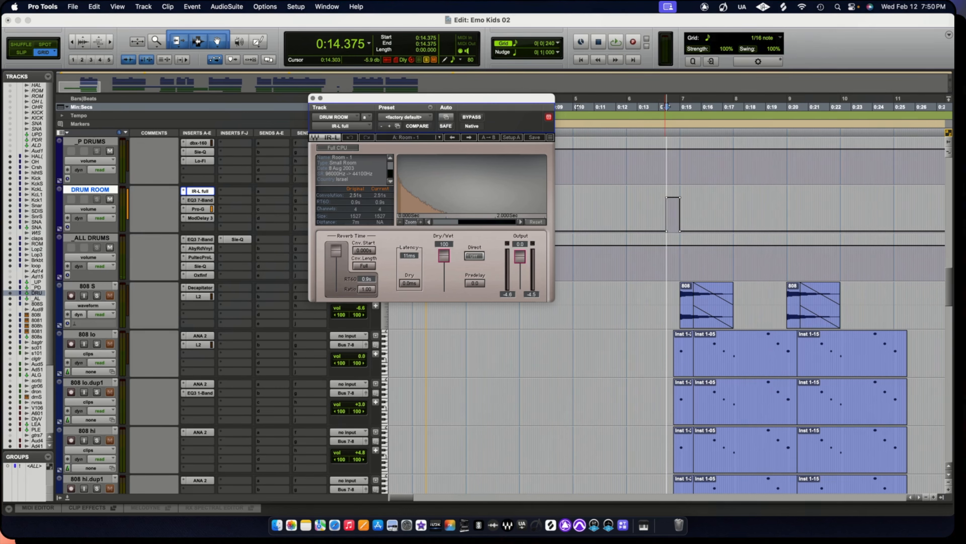
pyautogui.press('super+bracketright')
pyautogui.press('super+bracketright')
pyautogui.press('super+bracketright')
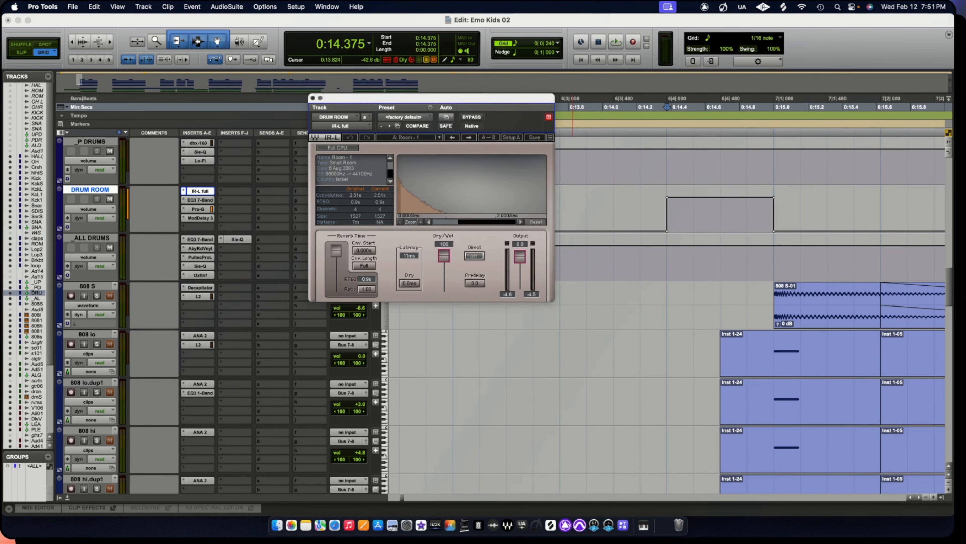
pyautogui.press('super+w')
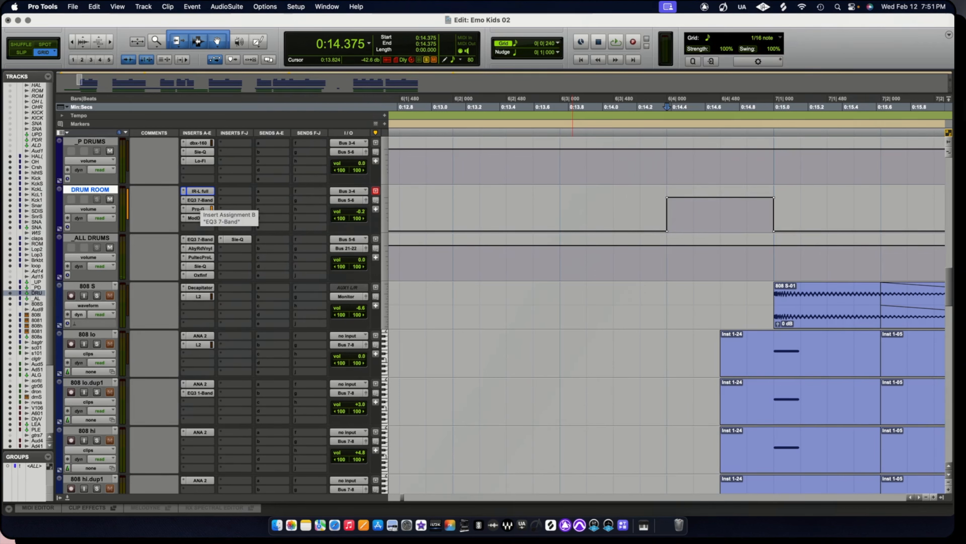
# Inspect the EQ3 7-Band, FabFilter Pro-G and Mod Delay III on the DRUM ROOM track.
pyautogui.click(200, 201)
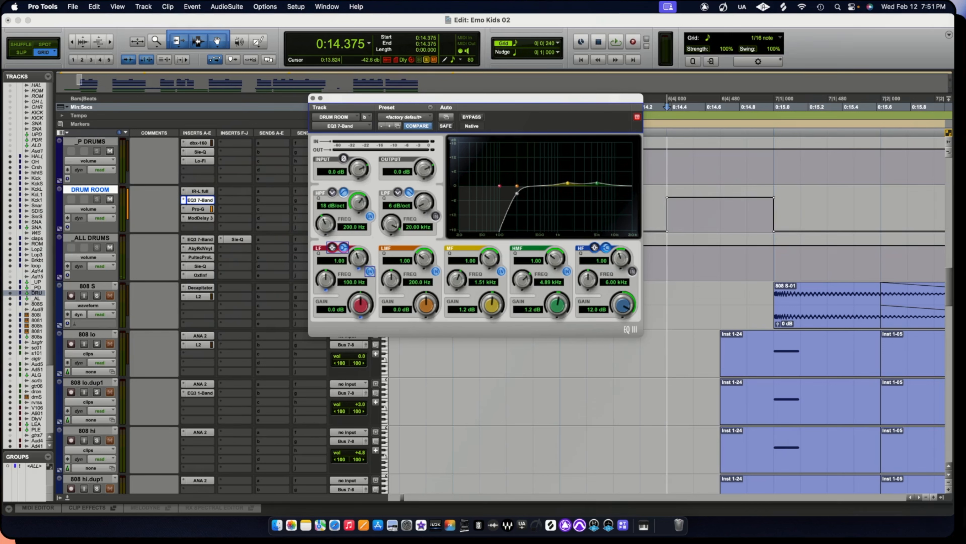
pyautogui.click(198, 208)
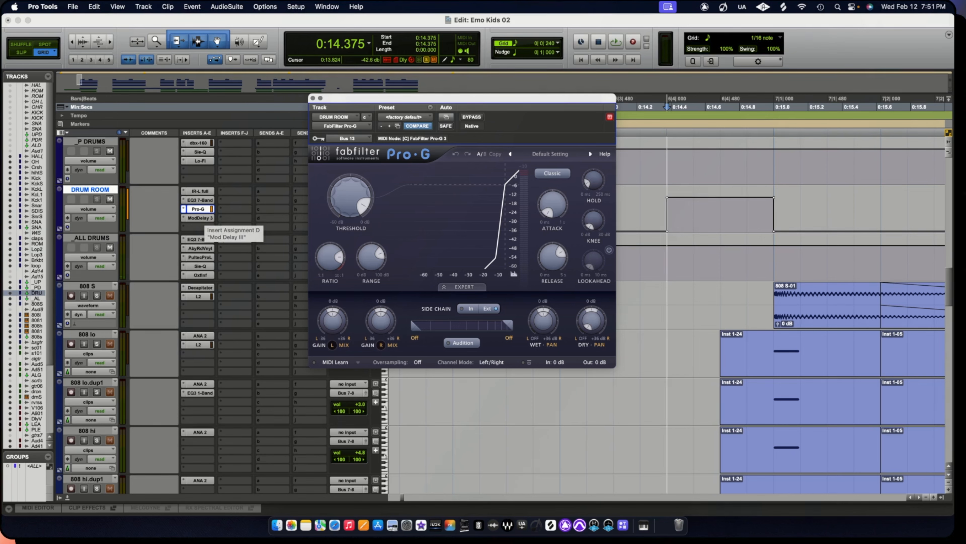
pyautogui.moveTo(388, 98); pyautogui.dragTo(521, 134)
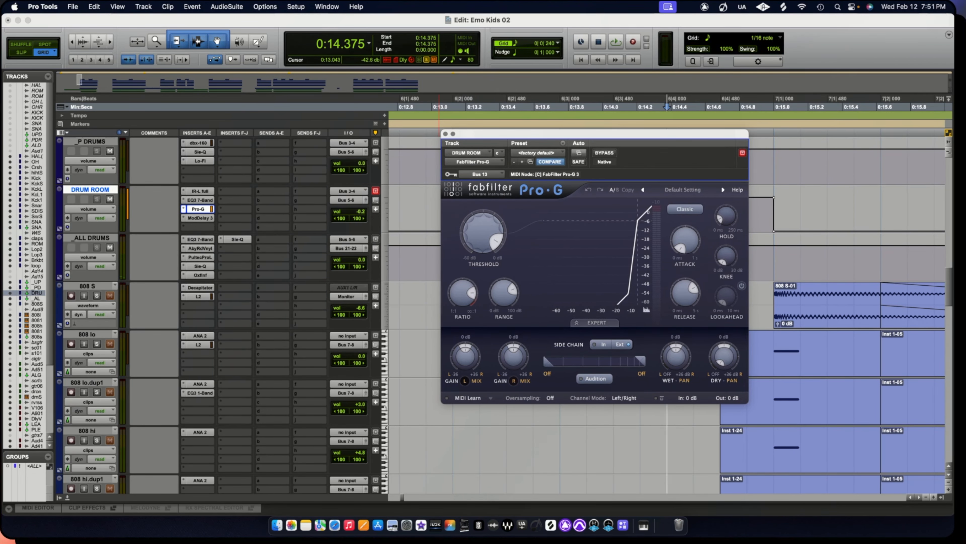
pyautogui.click(200, 218)
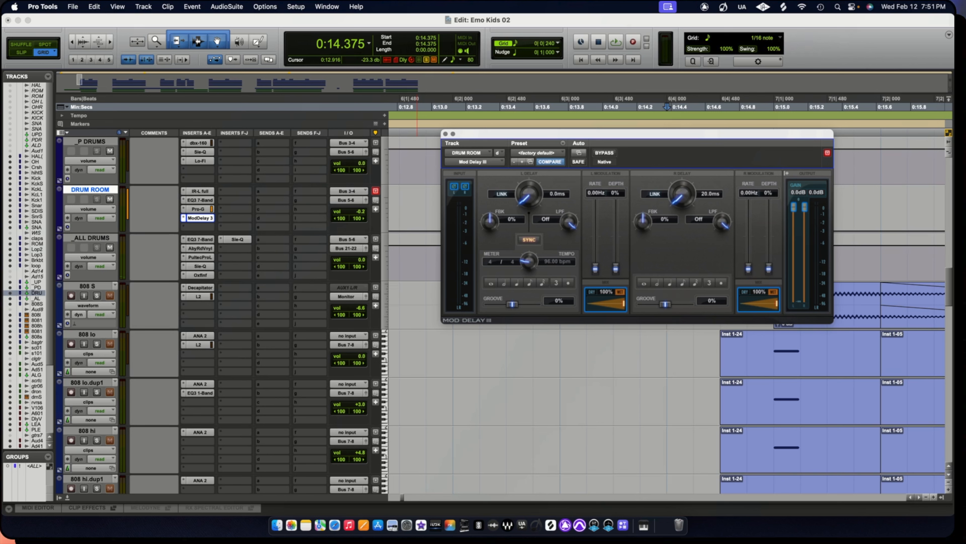
pyautogui.click(446, 133)
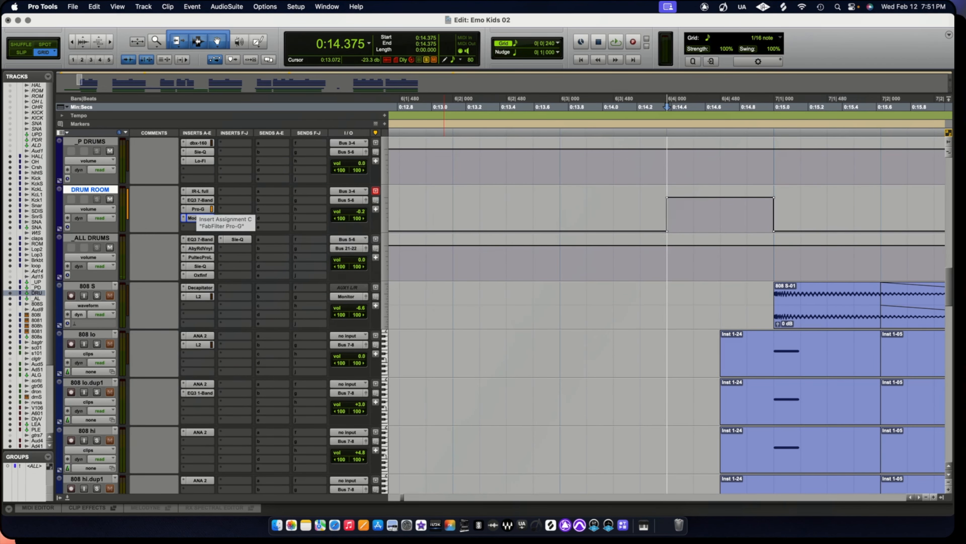
# Select the _ALL DRUMS bus track.
pyautogui.scroll(-1, 192, 211)
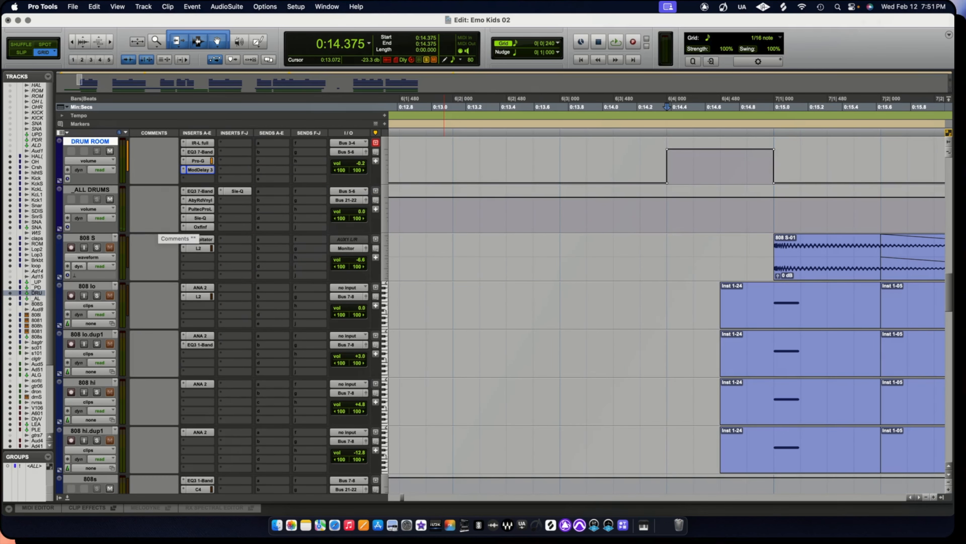
pyautogui.scroll(-1, 168, 233)
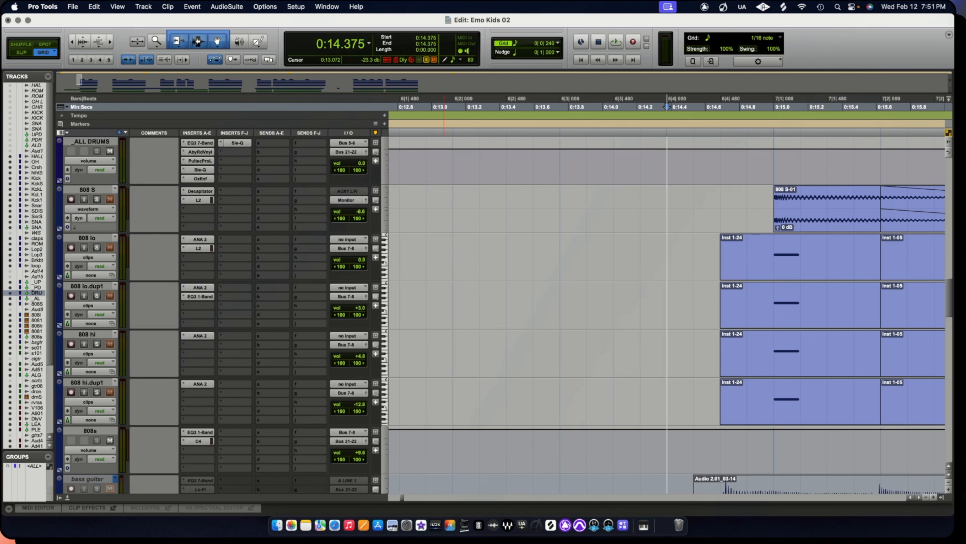
pyautogui.scroll(2, 165, 221)
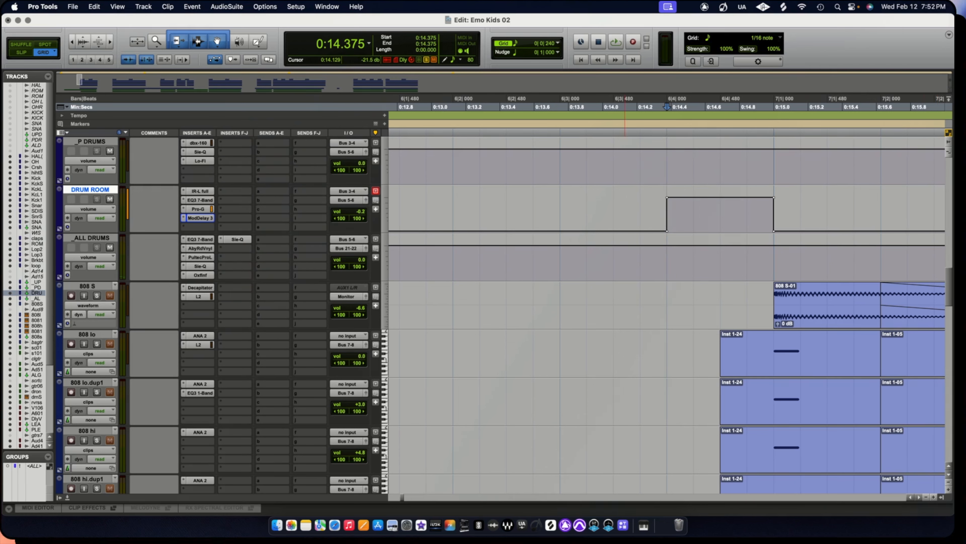
pyautogui.click(90, 238)
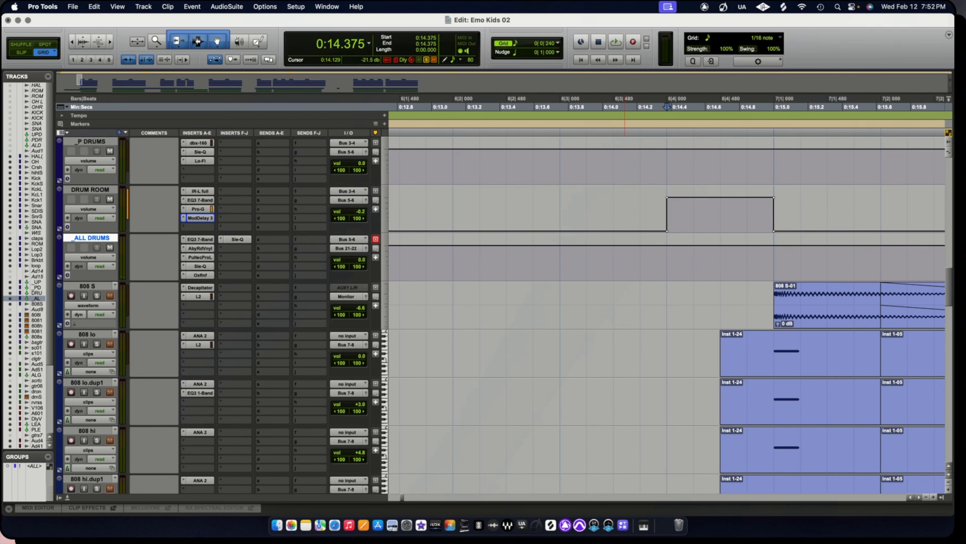
pyautogui.scroll(2, 479, 316)
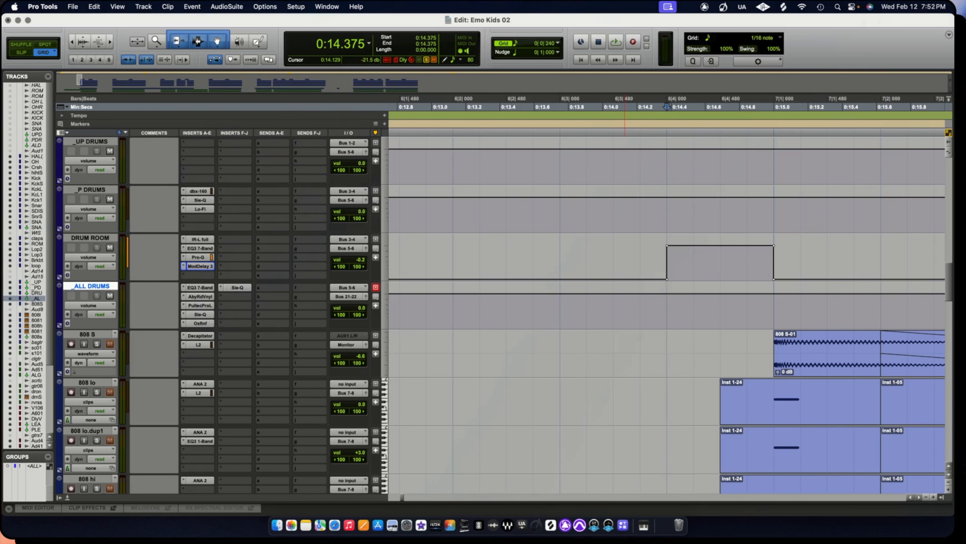
pyautogui.scroll(1, 626, 266)
pyautogui.hscroll(1, 625, 266)
pyautogui.scroll(-1, 625, 266)
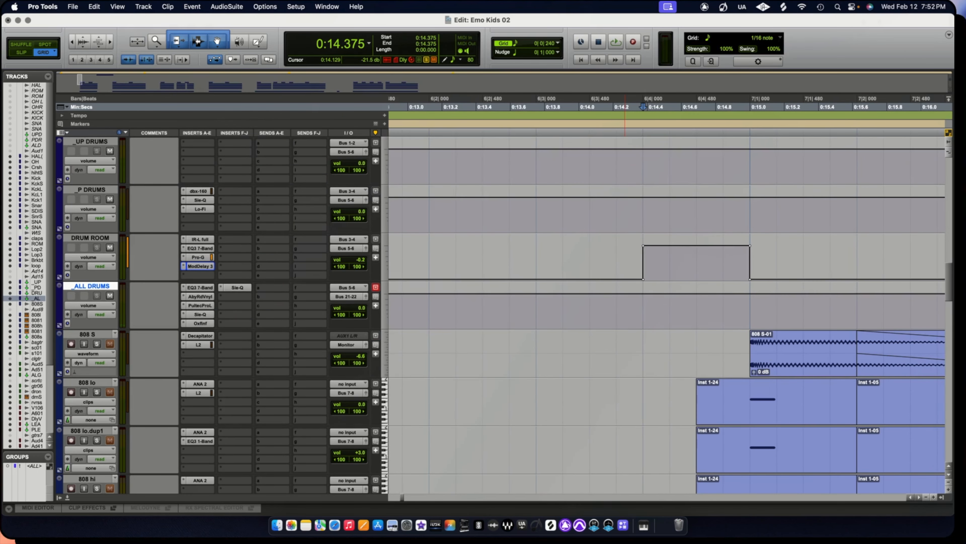
pyautogui.scroll(-5, 625, 266)
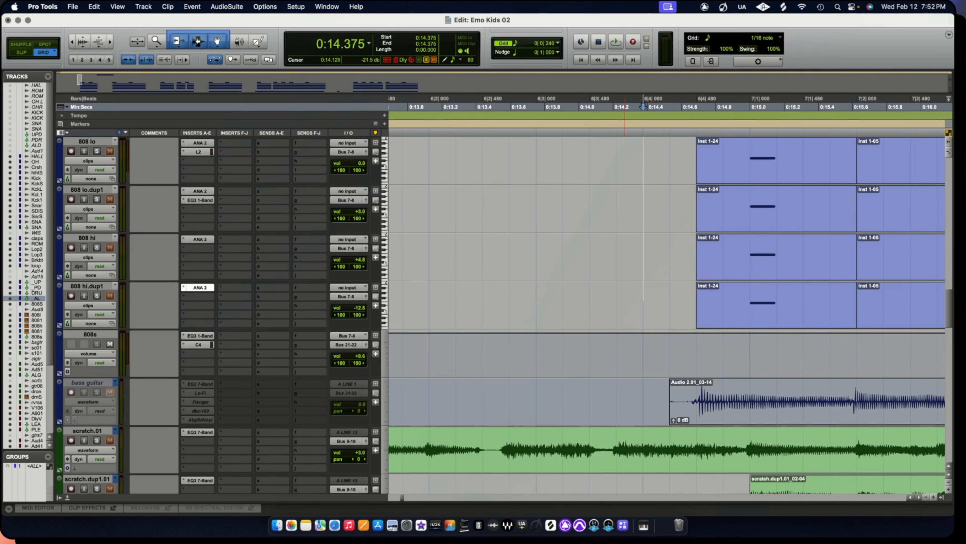
pyautogui.scroll(1, 200, 287)
pyautogui.click(436, 80)
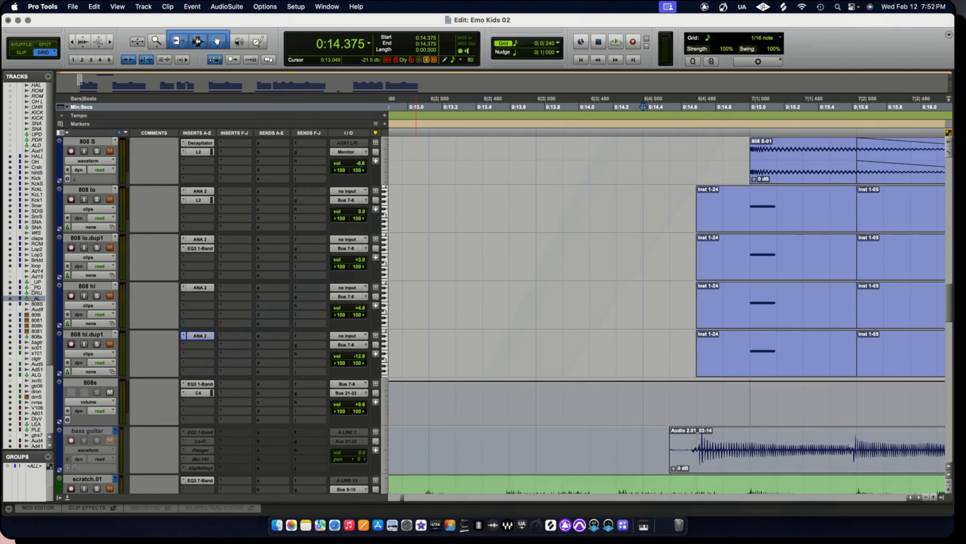
# Inspect the EQ3 7-Band, Abbey Road Vinyl and Pultec-Pro Legacy plug-ins on the _ALL DRUMS track.
pyautogui.scroll(5, 416, 267)
pyautogui.click(198, 335)
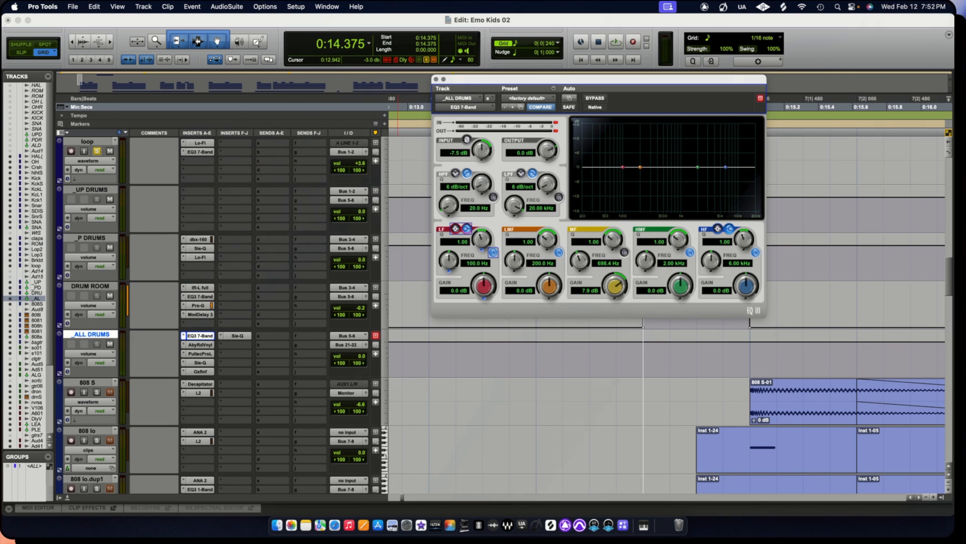
pyautogui.click(198, 344)
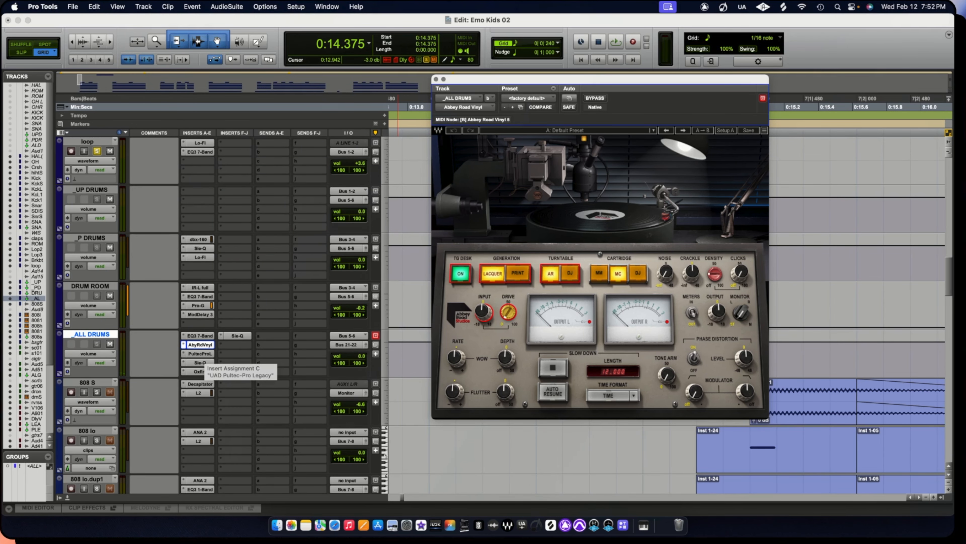
pyautogui.click(200, 345)
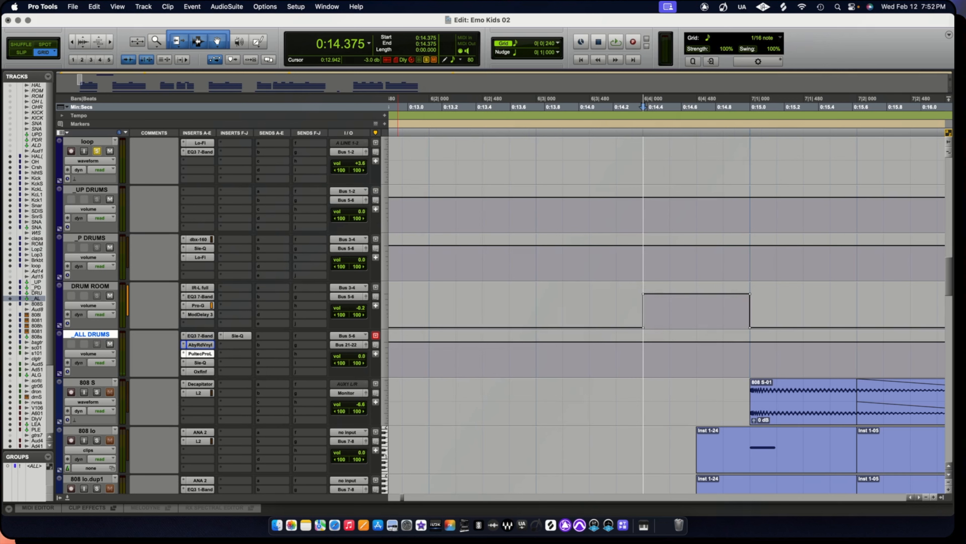
pyautogui.click(200, 353)
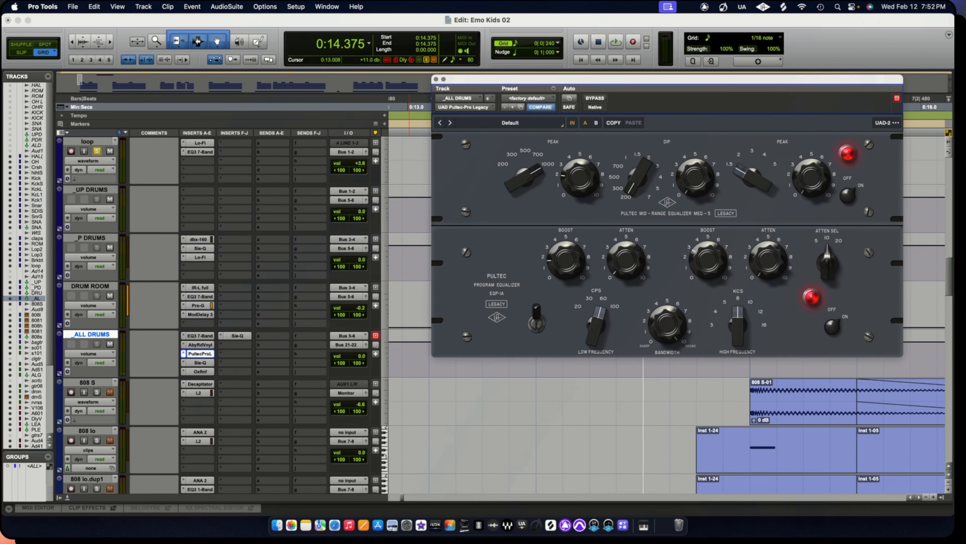
# Check the Sie-Q on the _ALL DRUMS track, and set its Oxford Inflator's Effect to 99.9 %.
pyautogui.click(199, 362)
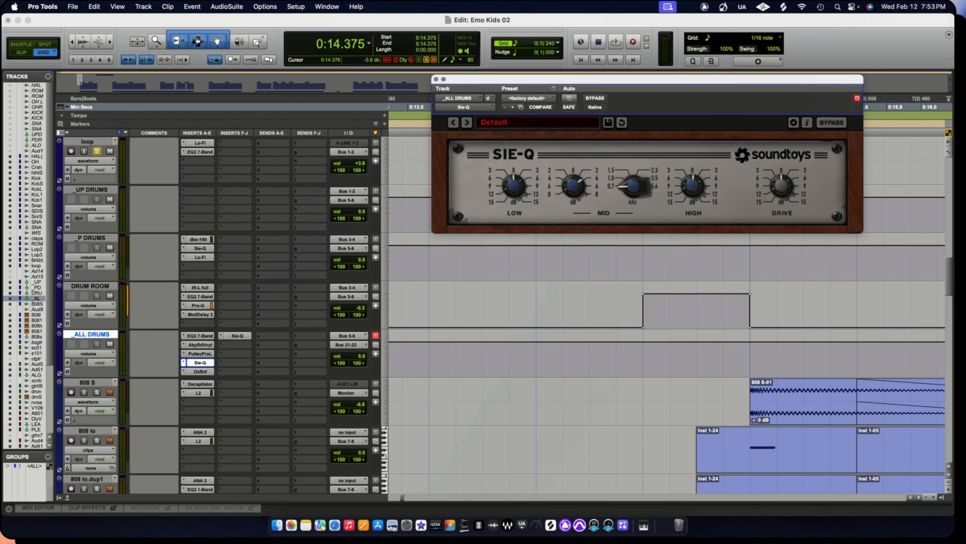
pyautogui.click(200, 372)
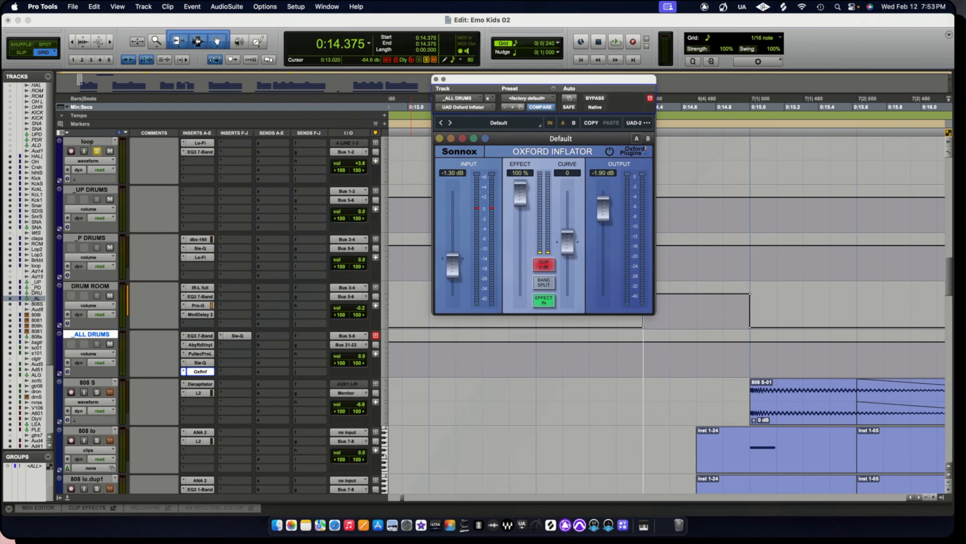
pyautogui.moveTo(521, 194); pyautogui.dragTo(520, 194)
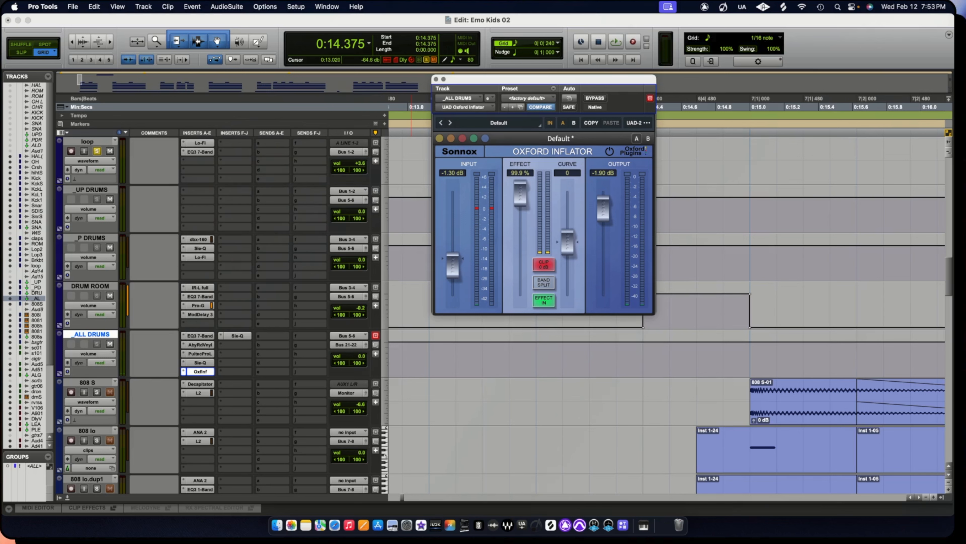
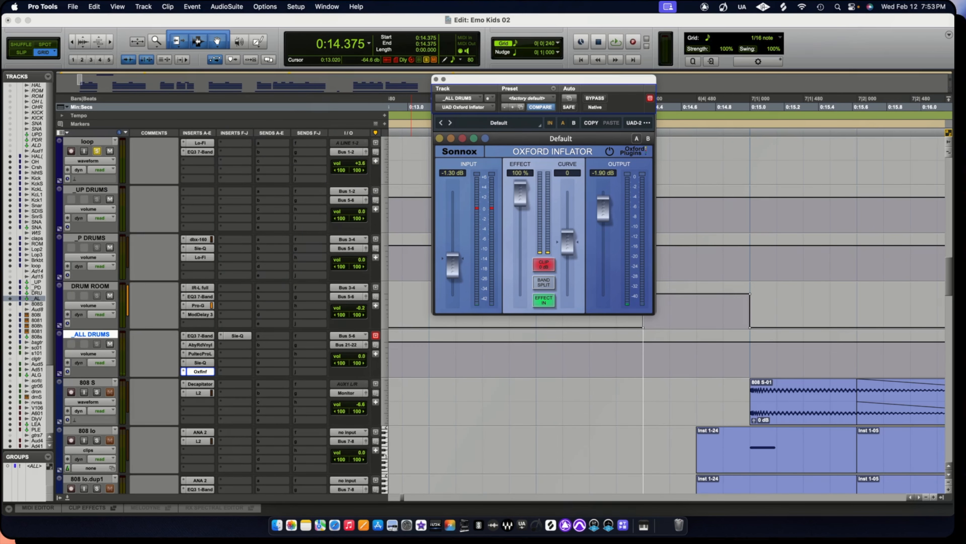
# Close the Oxford Inflator and inspect the Sie-Q in the second insert group of the _ALL DRUMS track.
pyautogui.click(436, 79)
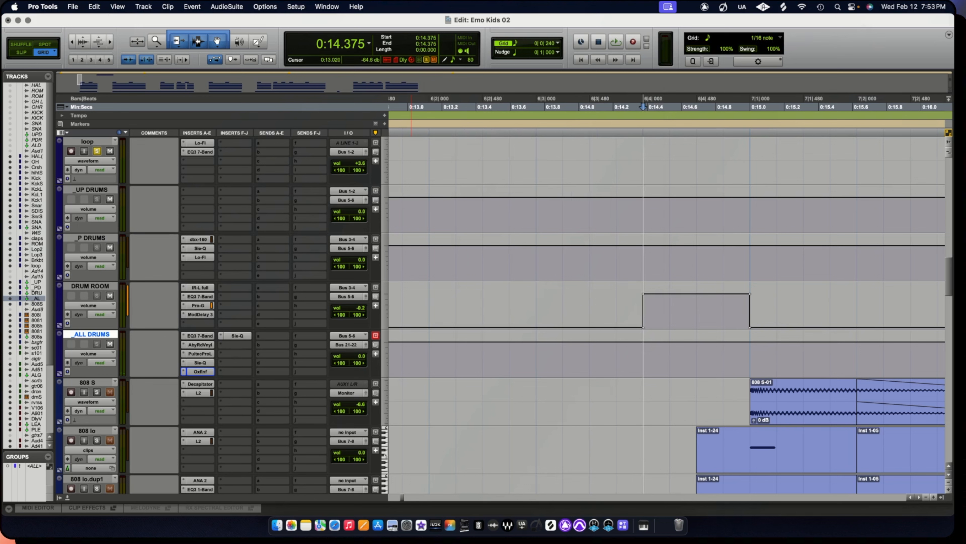
pyautogui.click(237, 336)
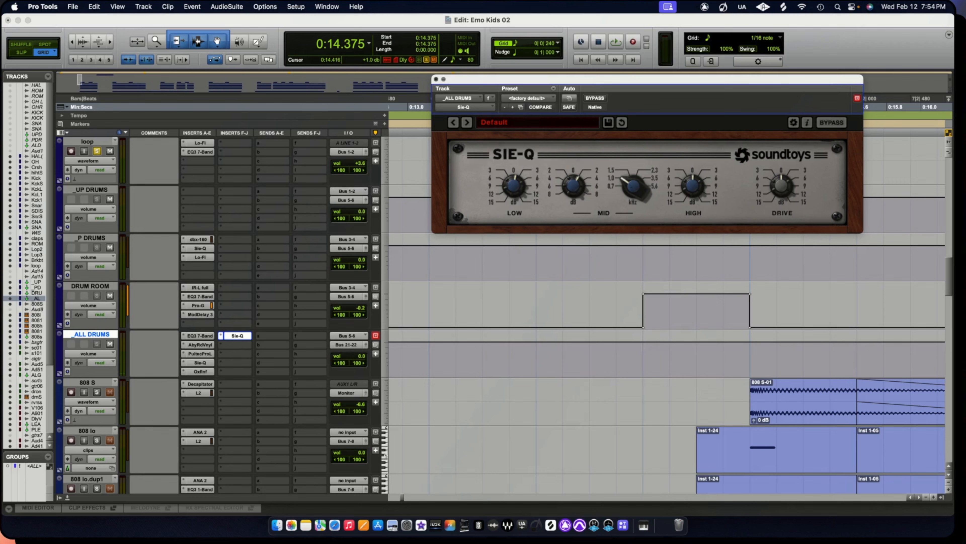
pyautogui.press('super+w')
# Look over the tracks from HALL (FILLS) down to the 808s, then examine the 808 clips around bars 7 to 10.
pyautogui.scroll(15, 670, 314)
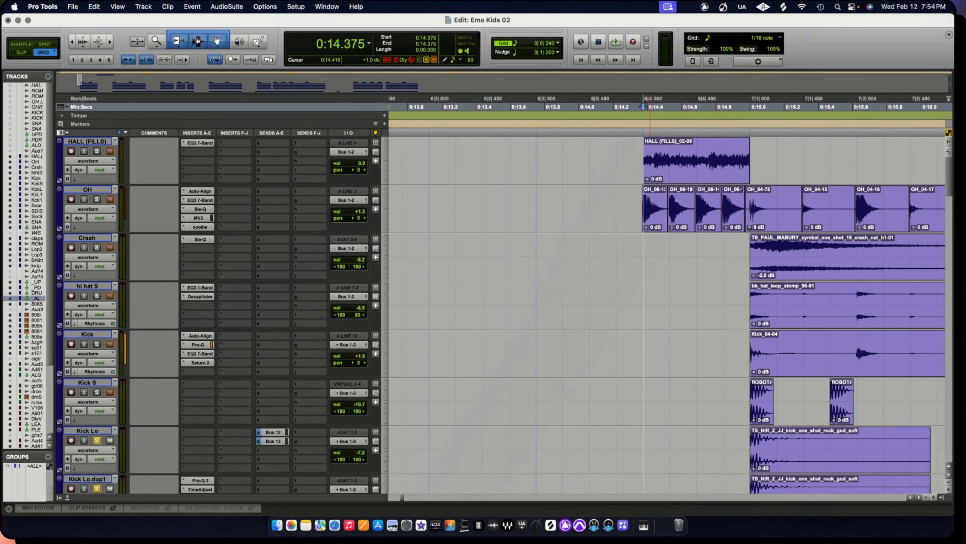
pyautogui.scroll(-10, 670, 314)
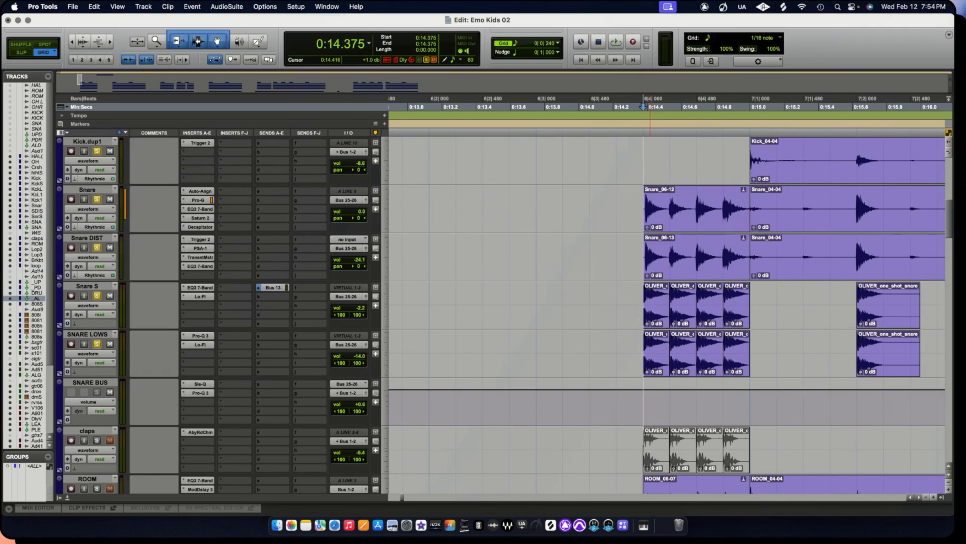
pyautogui.scroll(-5, 669, 314)
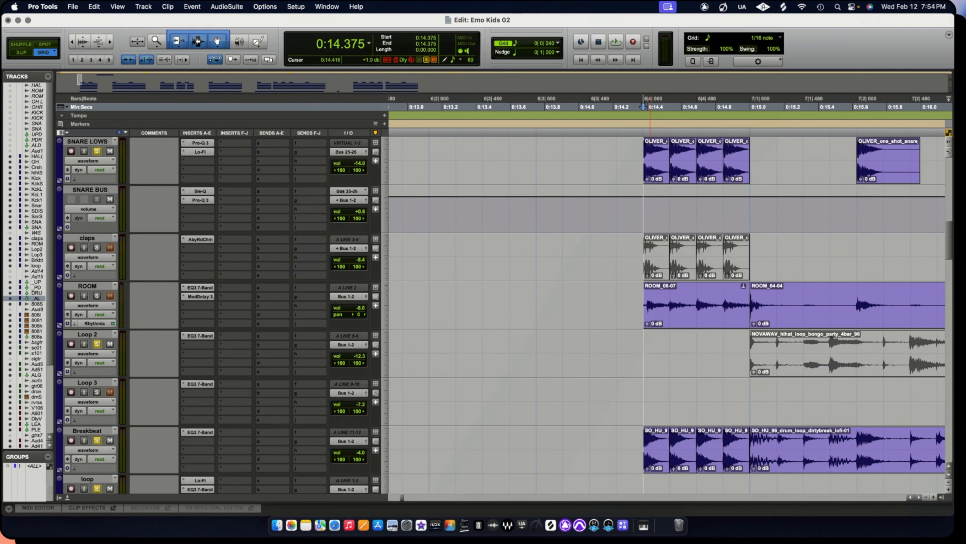
pyautogui.scroll(-9, 669, 315)
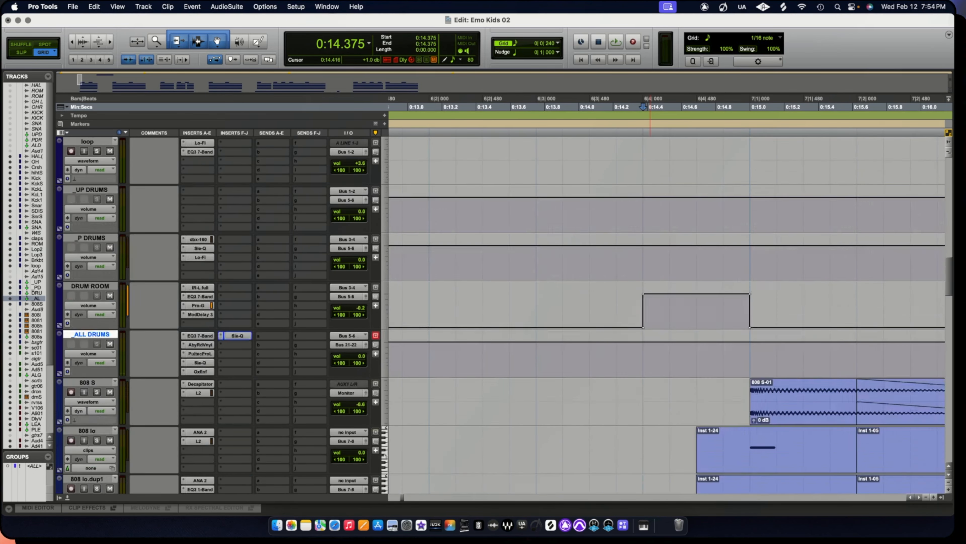
pyautogui.scroll(-5, 670, 314)
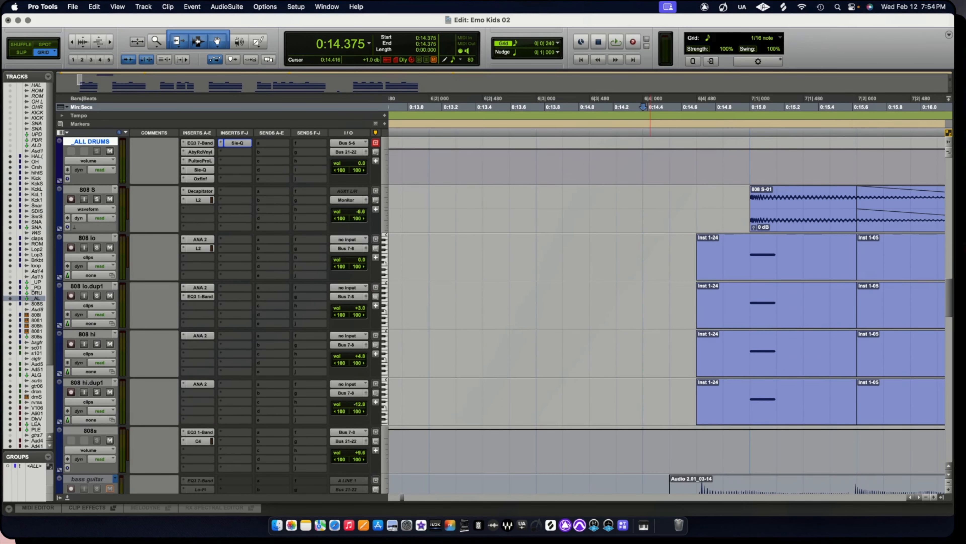
pyautogui.press('r')
pyautogui.press('r')
pyautogui.press('r')
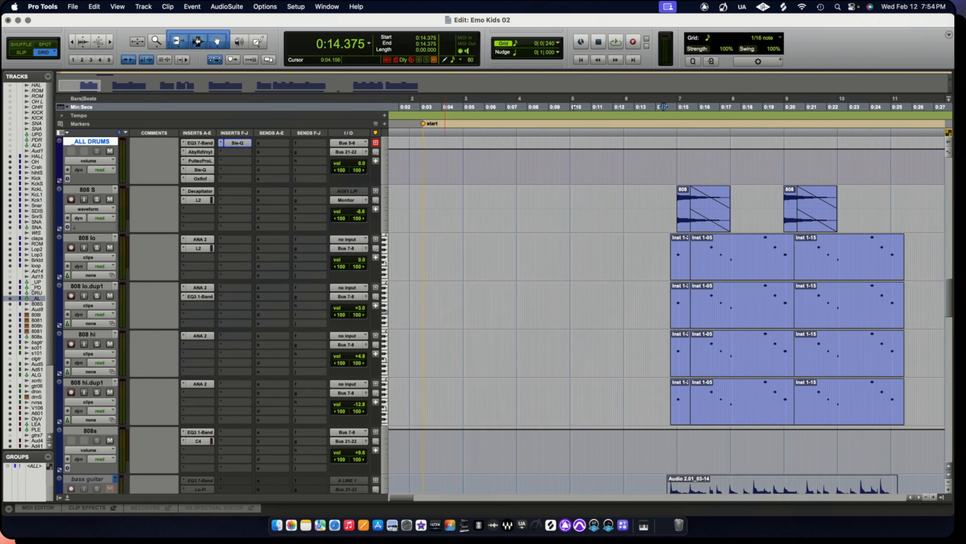
pyautogui.press('t')
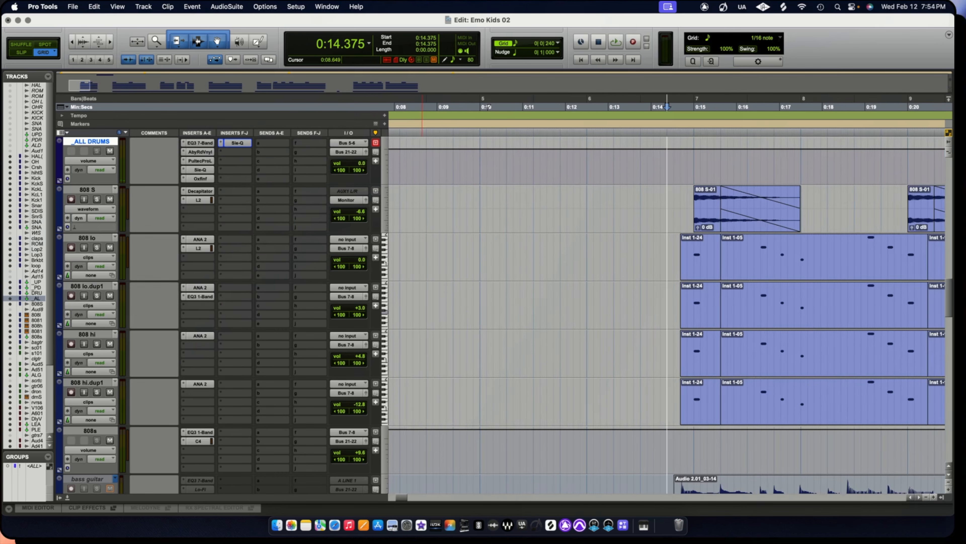
pyautogui.hscroll(5, 670, 304)
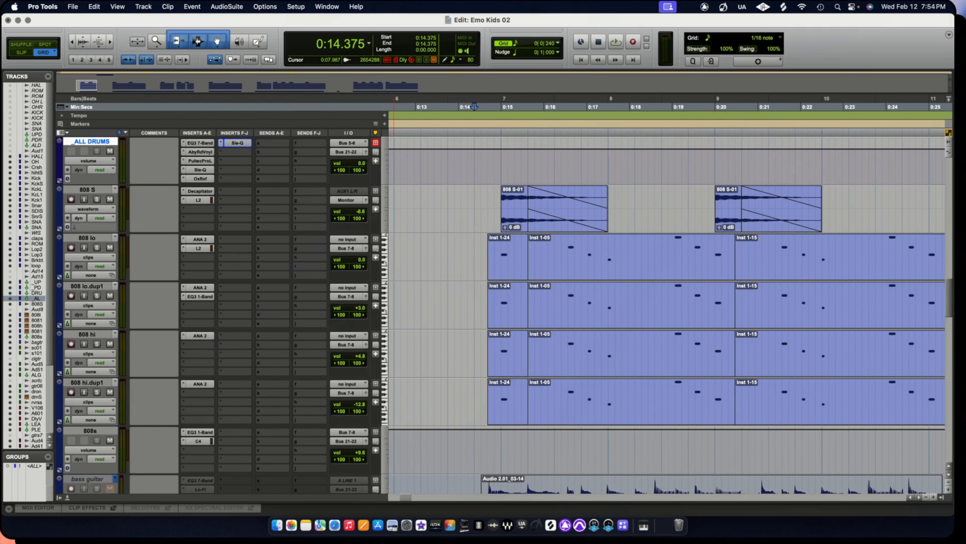
pyautogui.hscroll(1, 670, 304)
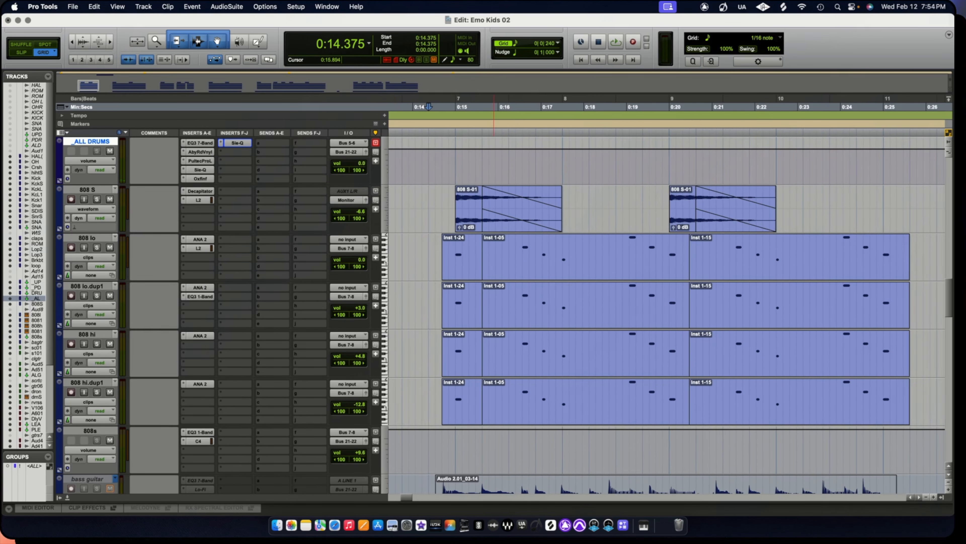
# Inspect the ANA 2 instrument on the 808 lo, 808 lo.dup1, 808 hi and 808 hi.dup1 tracks.
pyautogui.click(200, 239)
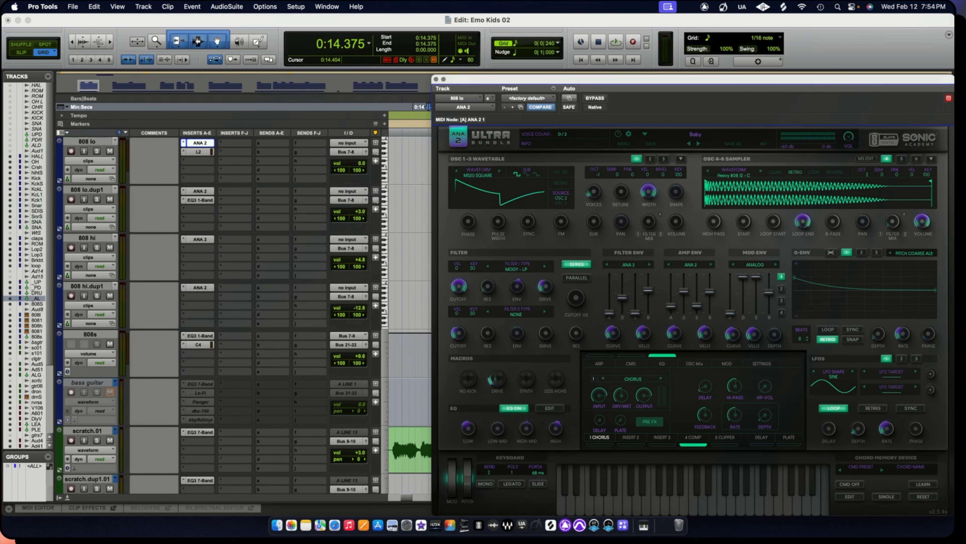
pyautogui.moveTo(551, 79); pyautogui.dragTo(484, 50)
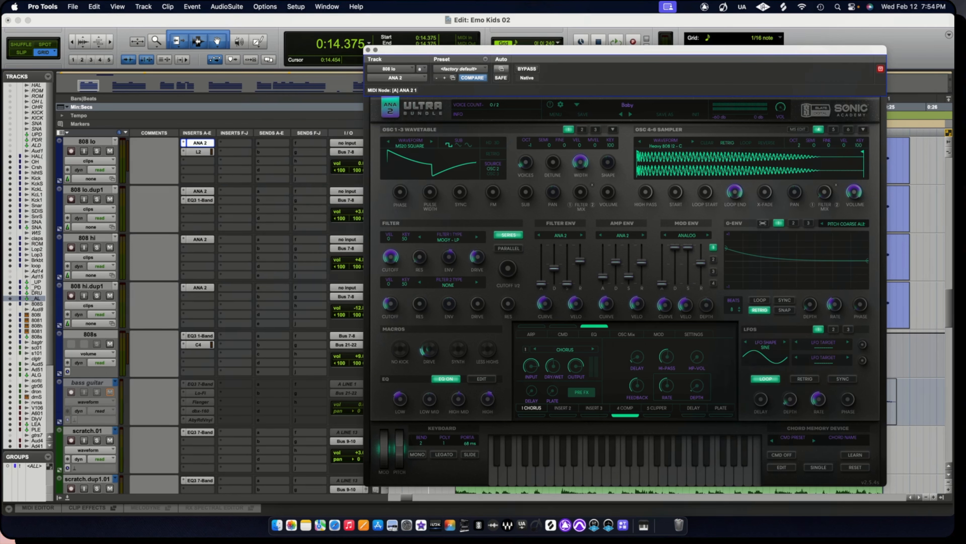
pyautogui.click(200, 191)
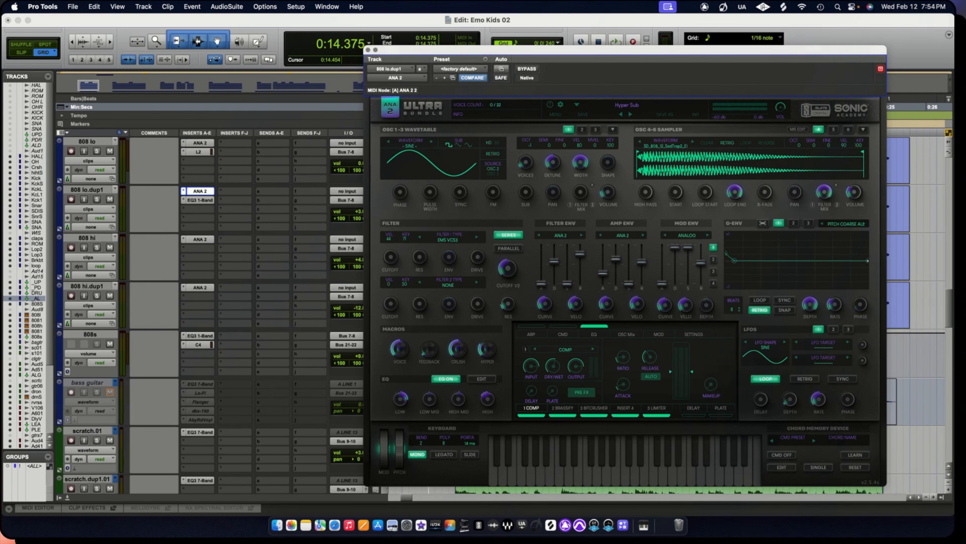
pyautogui.click(200, 240)
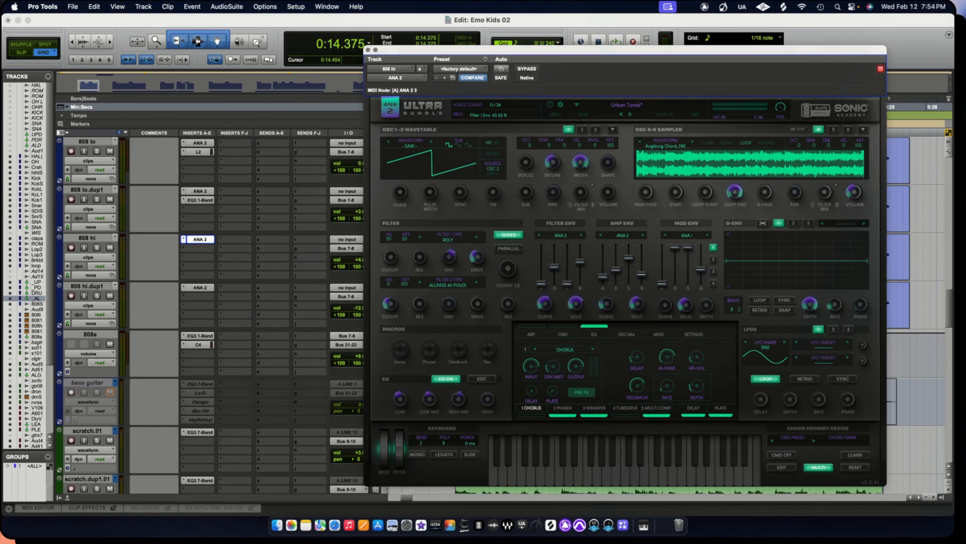
pyautogui.click(199, 287)
pyautogui.scroll(-3, 200, 287)
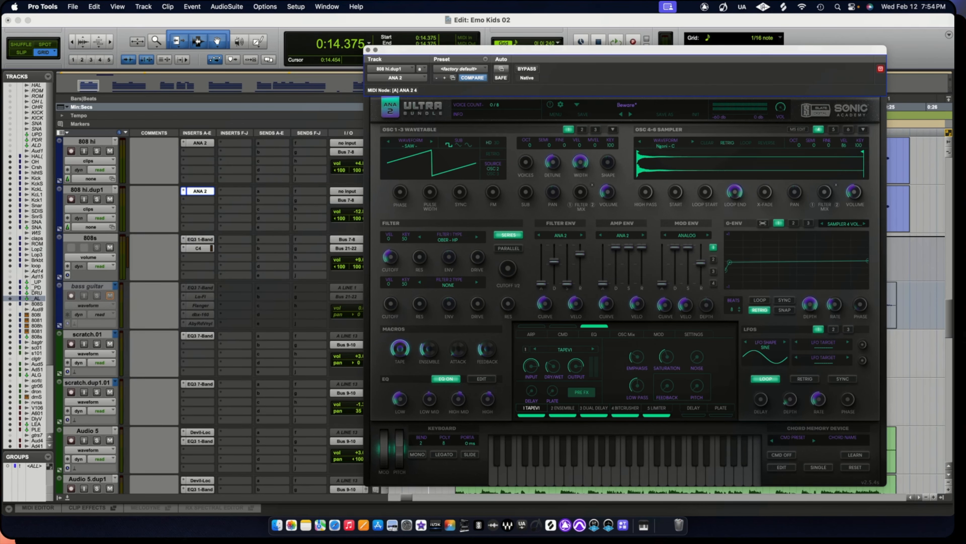
pyautogui.click(368, 49)
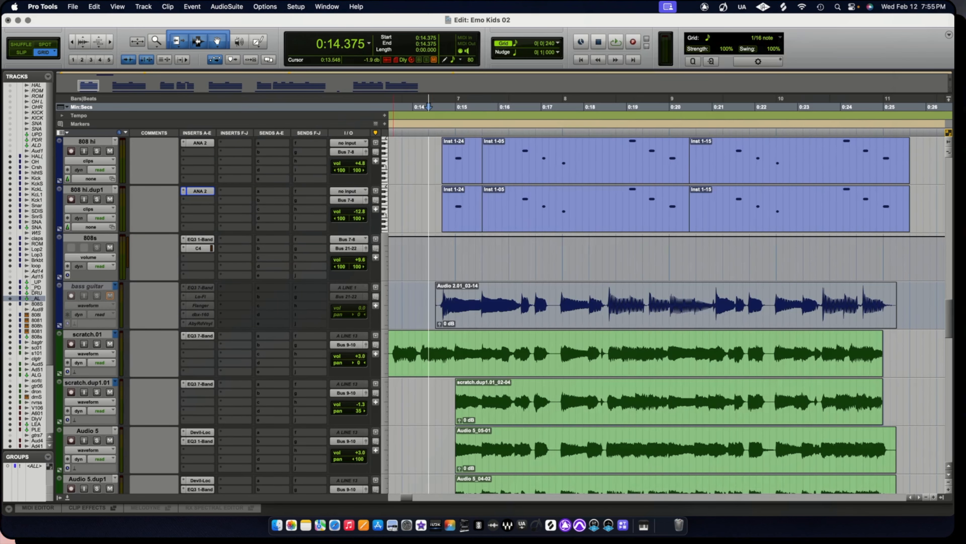
# Select the 808 S clip at bar 7, then place the playback start just before it at 0:14.843.
pyautogui.scroll(5, 475, 290)
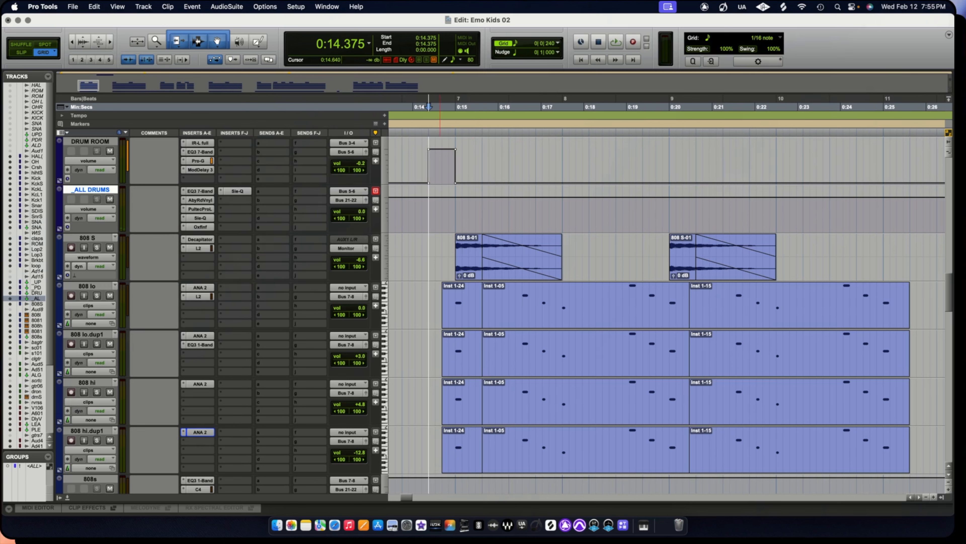
pyautogui.click(472, 259)
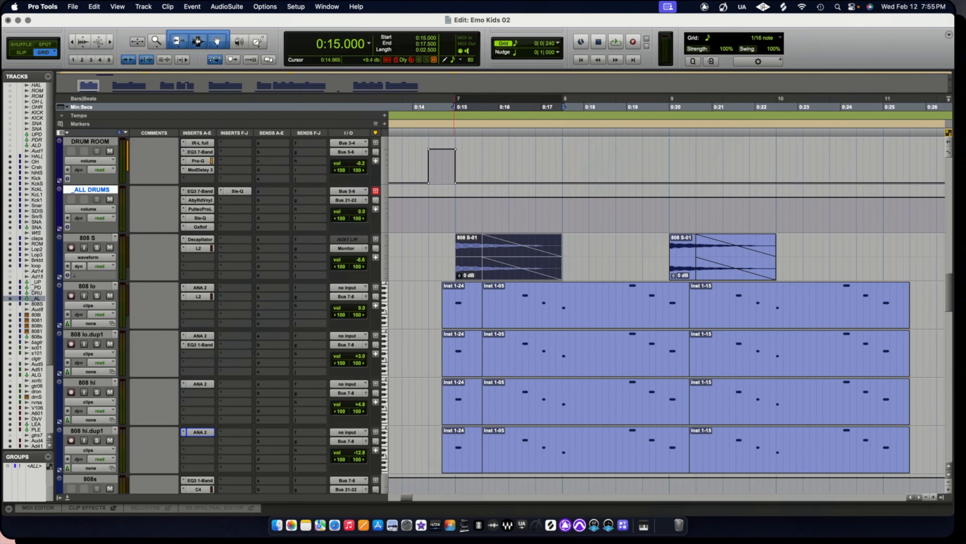
pyautogui.click(454, 100)
pyautogui.click(449, 99)
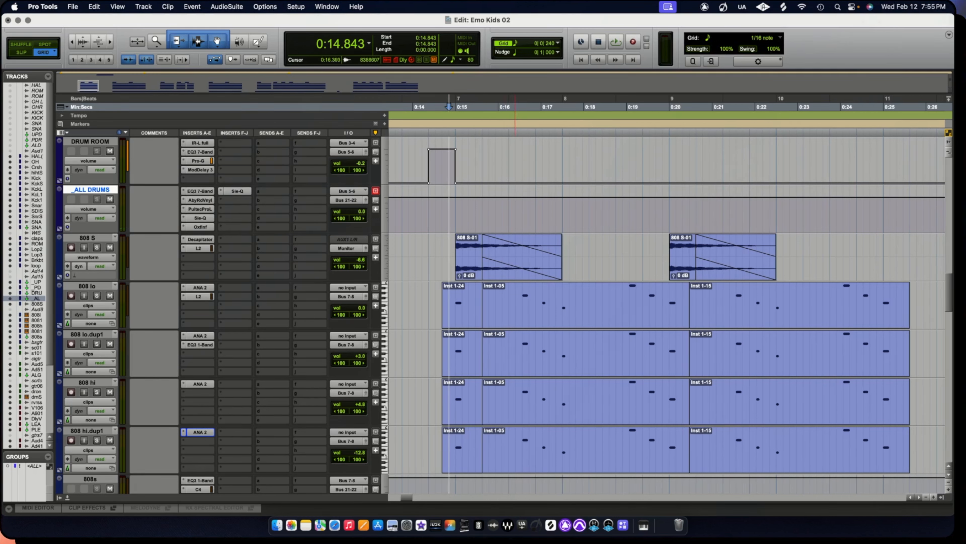
# Inspect the Decapitator and L2 Ultramaximizer plug-ins on the 808 S track.
pyautogui.click(200, 239)
pyautogui.click(199, 248)
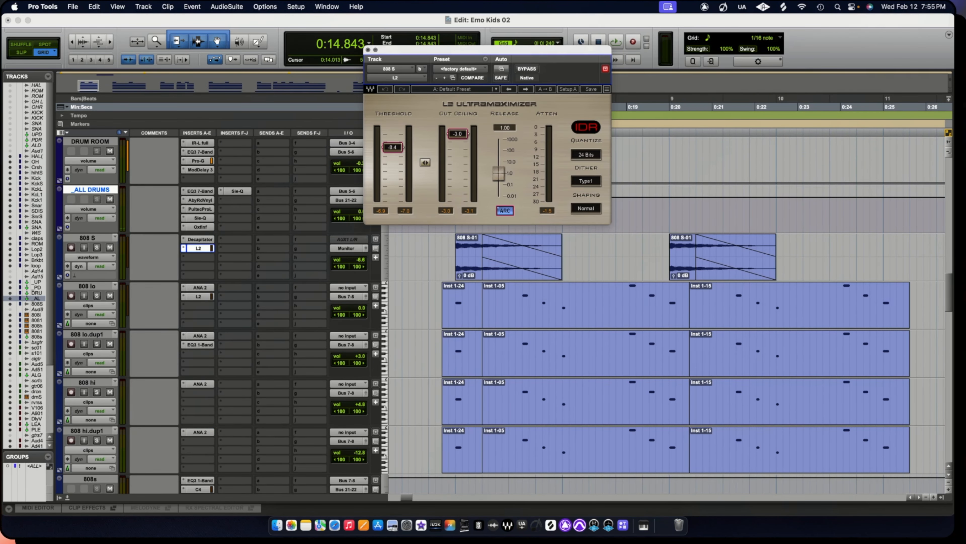
pyautogui.click(198, 248)
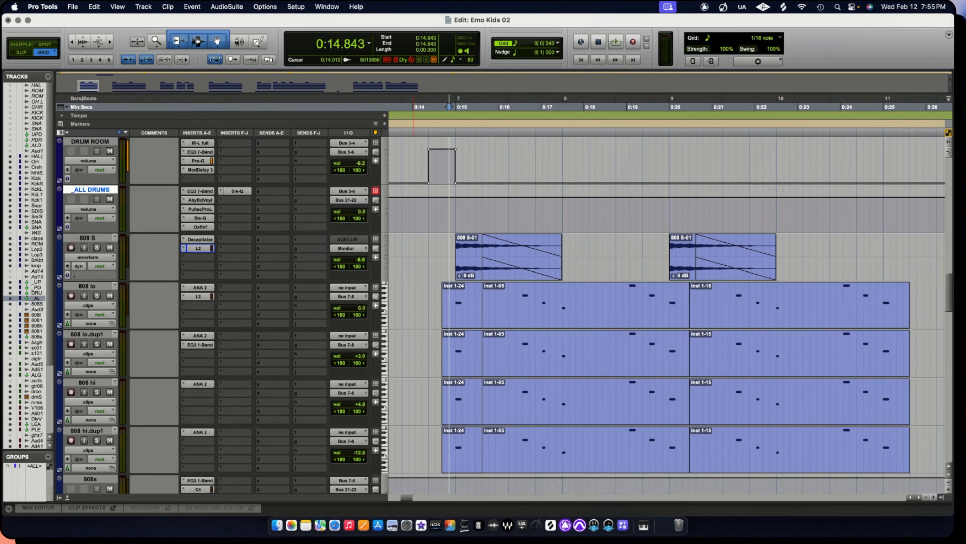
# Examine how the 808 and bass guitar clips are arranged across the whole song.
pyautogui.scroll(-5, 511, 343)
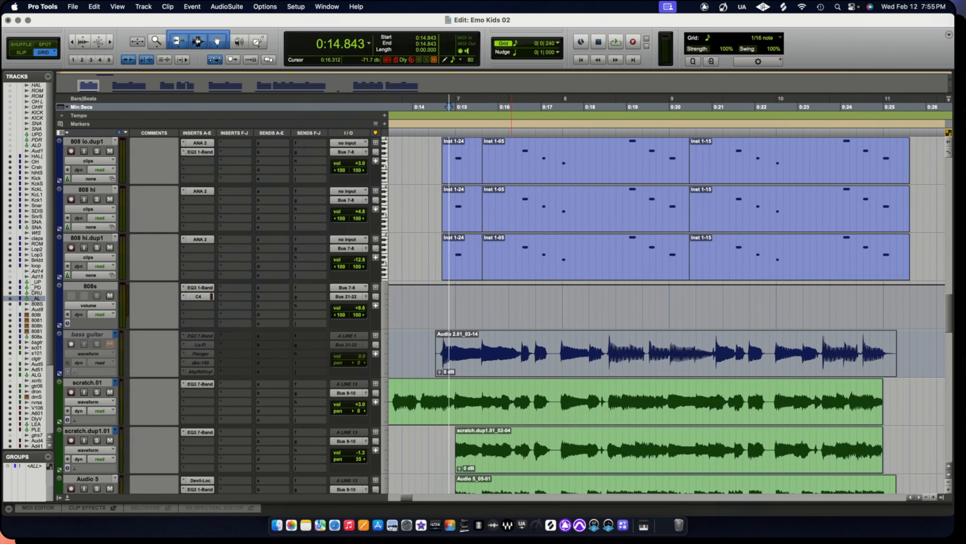
pyautogui.press('r')
pyautogui.press('r')
pyautogui.press('r')
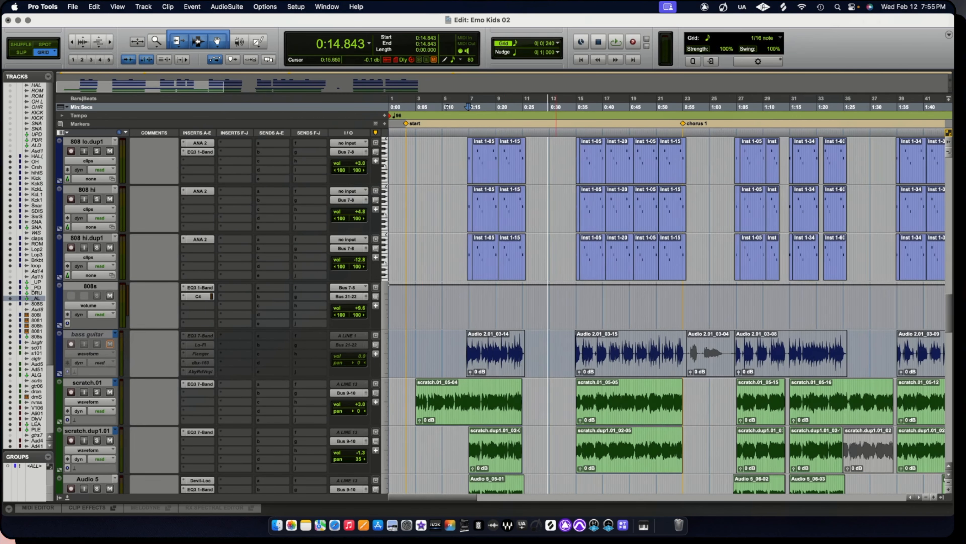
pyautogui.press('t')
pyautogui.press('t')
pyautogui.press('t')
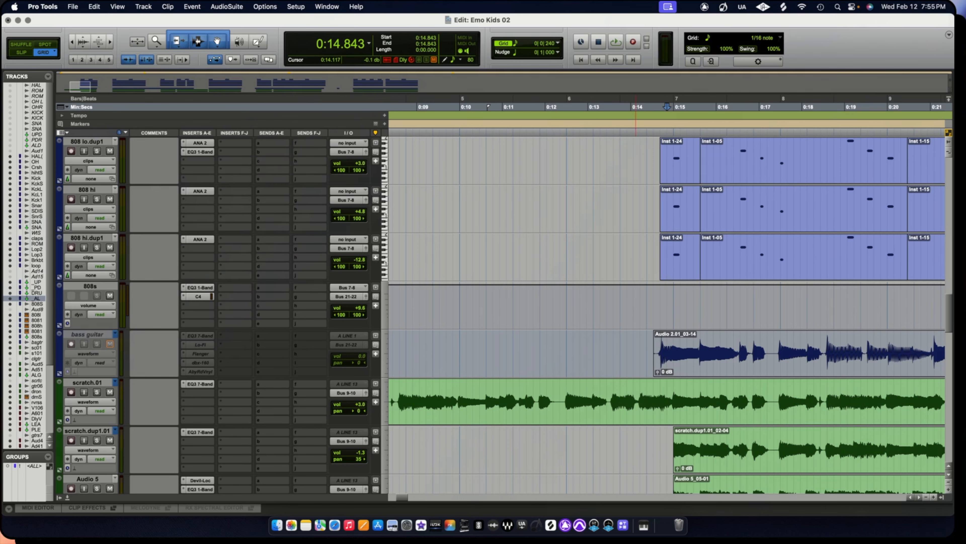
pyautogui.scroll(3, 636, 294)
pyautogui.press('r')
pyautogui.press('r')
pyautogui.press('r')
pyautogui.press('r')
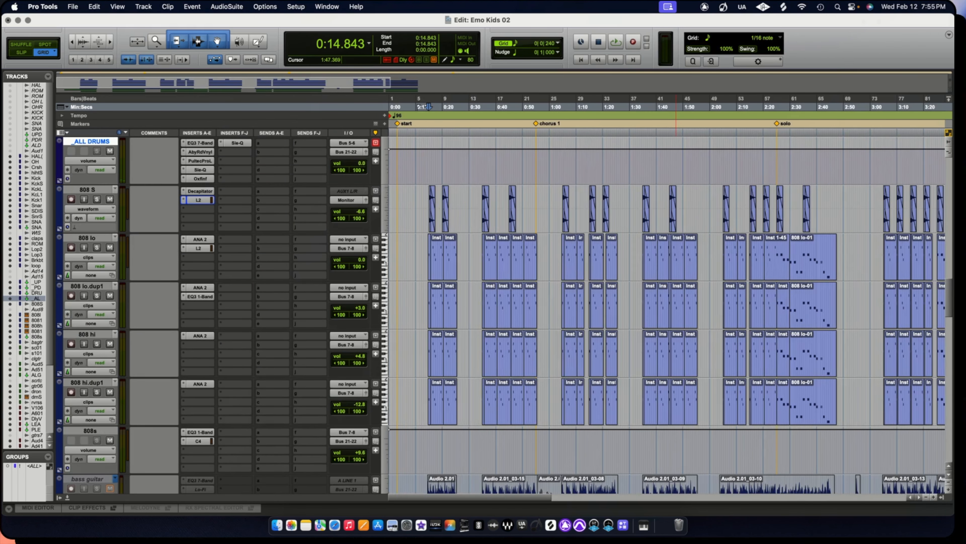
# Solo the 808 S, 808 lo, 808 lo.dup1, 808 hi and 808 hi.dup1 tracks.
pyautogui.click(96, 200)
pyautogui.click(96, 248)
pyautogui.click(96, 296)
pyautogui.click(97, 344)
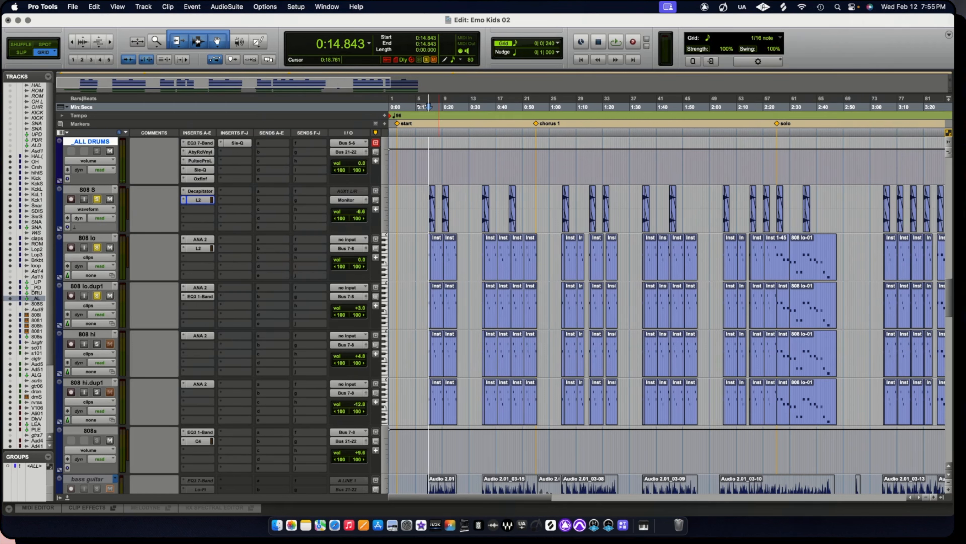
pyautogui.click(97, 392)
# Audition the layered 808 tracks repeatedly from just before bar 7.
pyautogui.press('space')
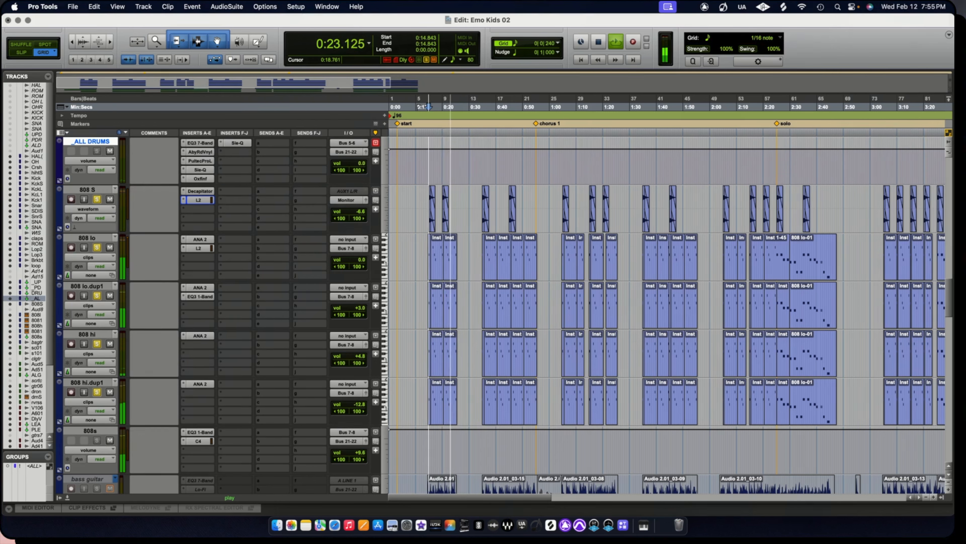
pyautogui.press('space')
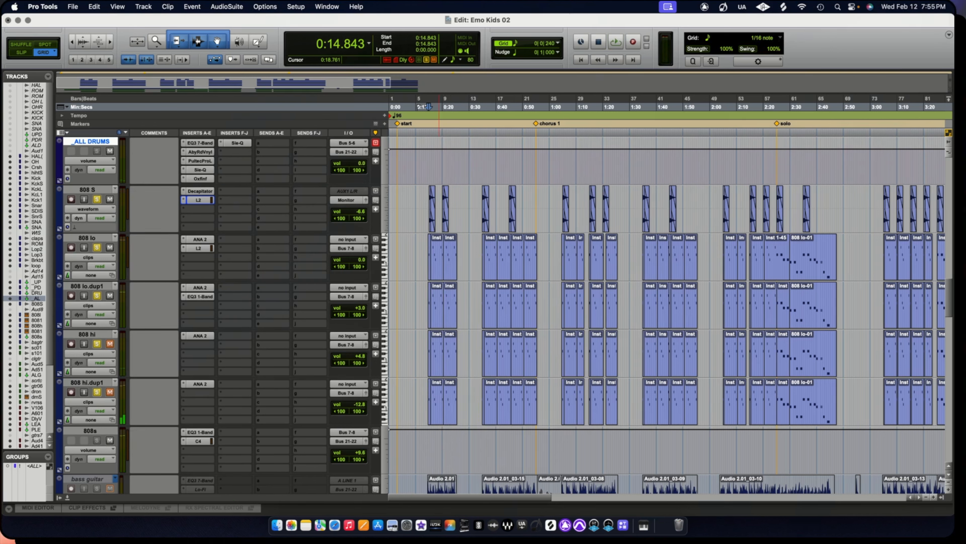
pyautogui.press('space')
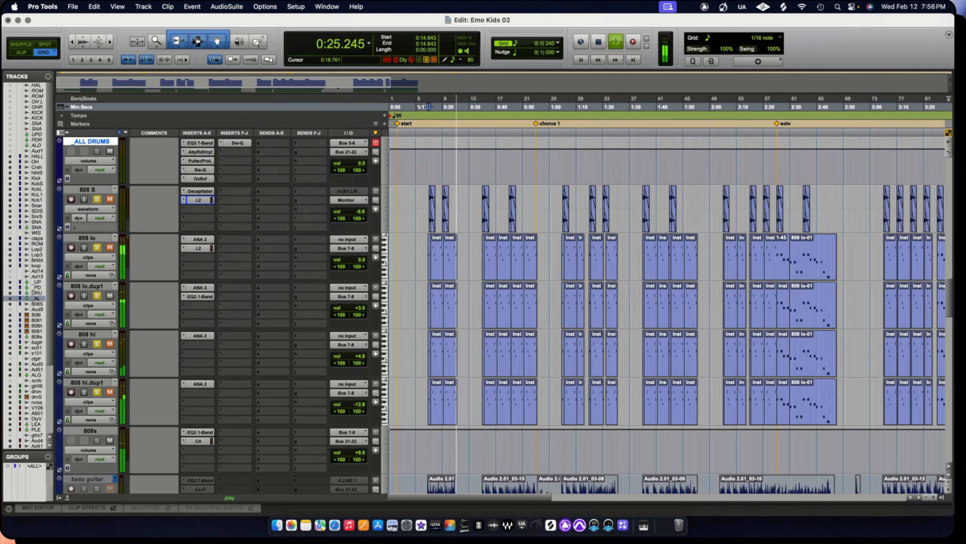
pyautogui.press('space')
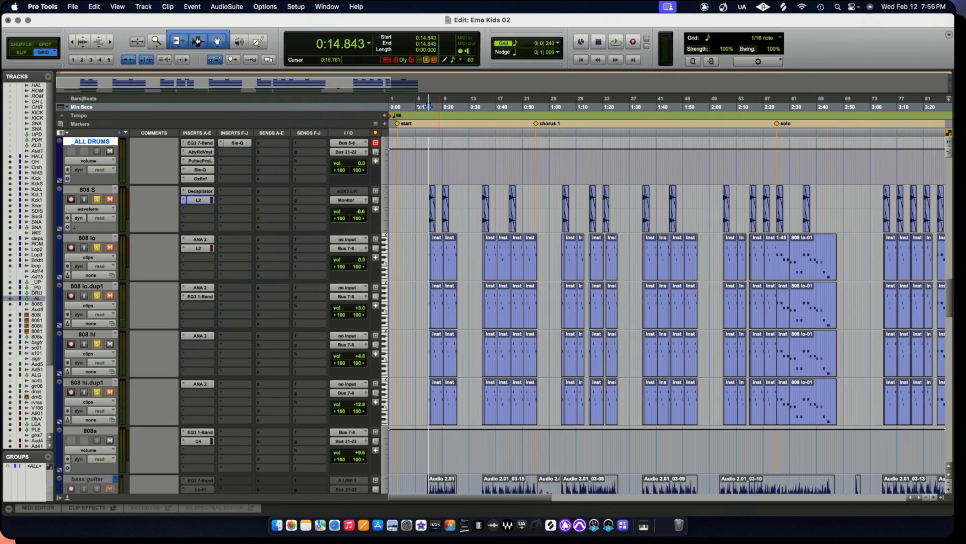
pyautogui.press('space')
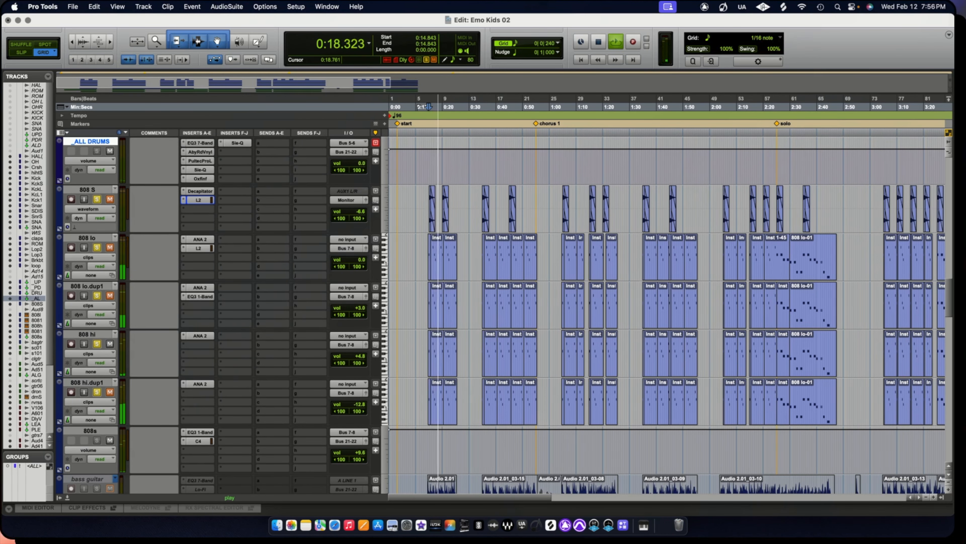
pyautogui.scroll(2, 669, 312)
pyautogui.scroll(-5, 670, 312)
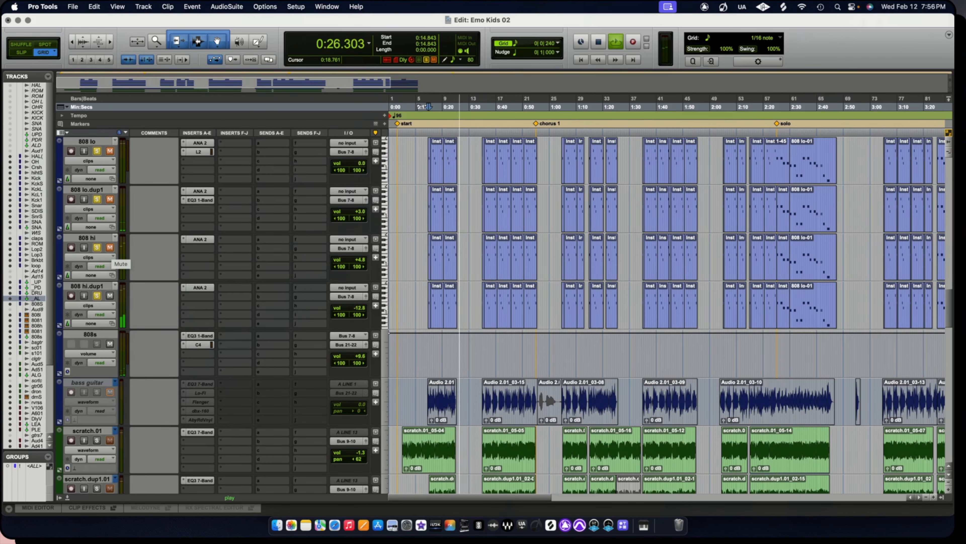
pyautogui.press('space')
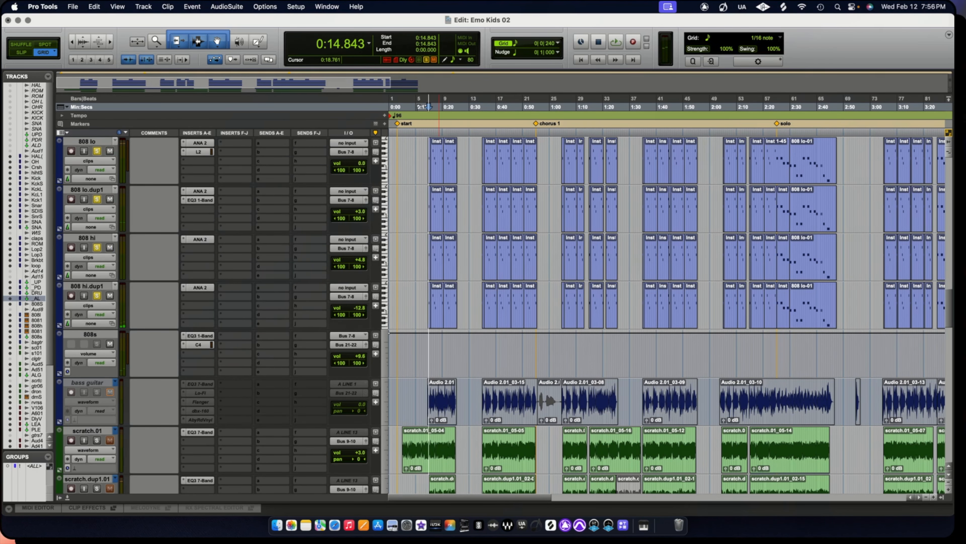
pyautogui.scroll(1, 198, 151)
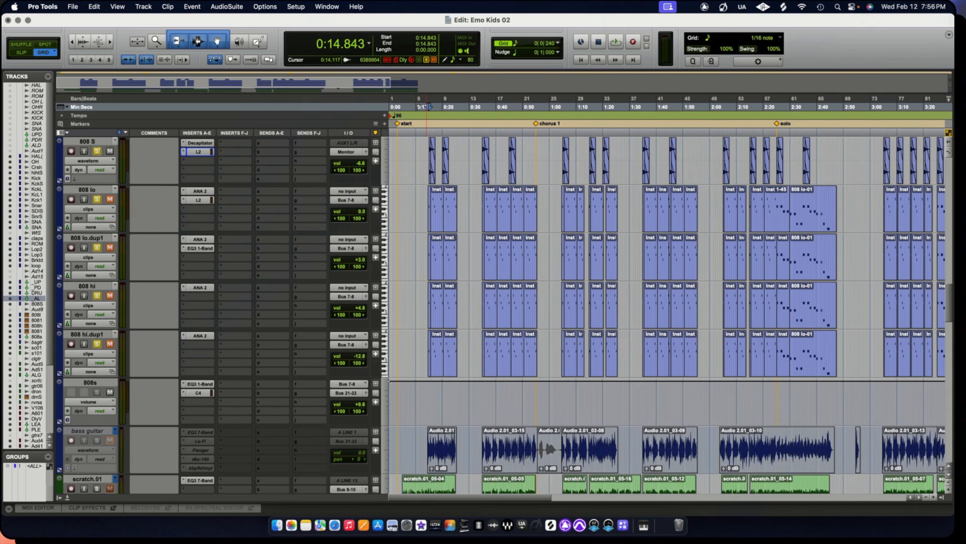
pyautogui.press('space')
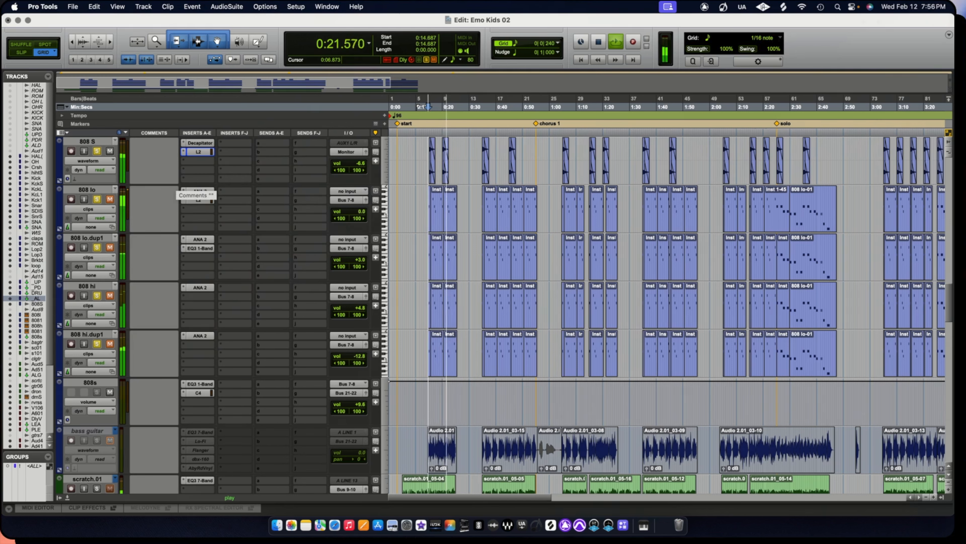
# Stop playback, select the 808s bus track, and look over the 808 layers and their neighbouring drum and guitar tracks.
pyautogui.press('space')
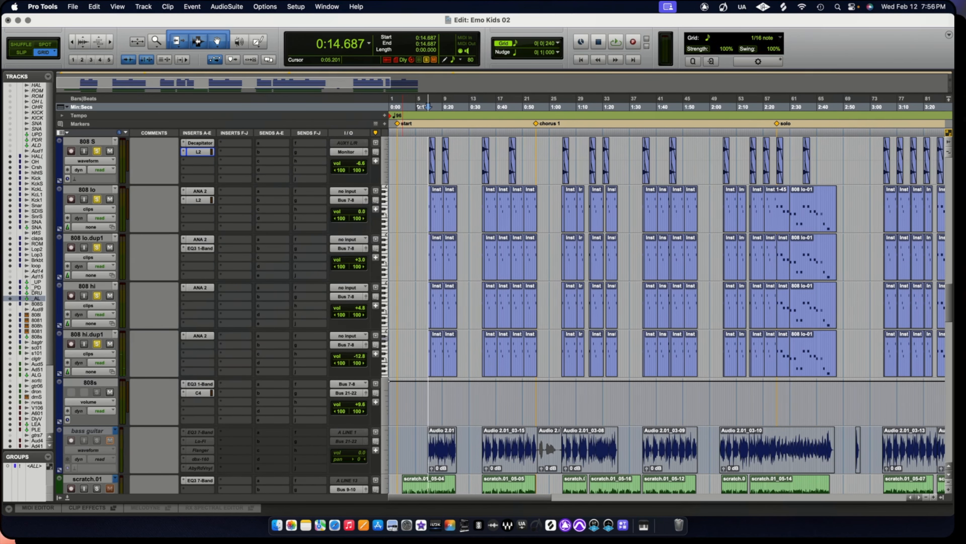
pyautogui.scroll(3, 409, 305)
pyautogui.scroll(-4, 437, 305)
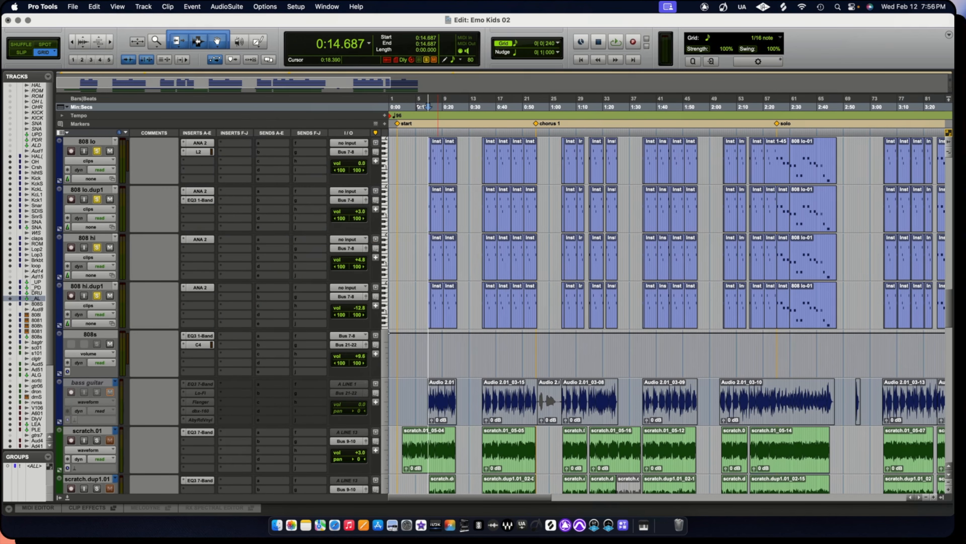
pyautogui.scroll(-3, 665, 316)
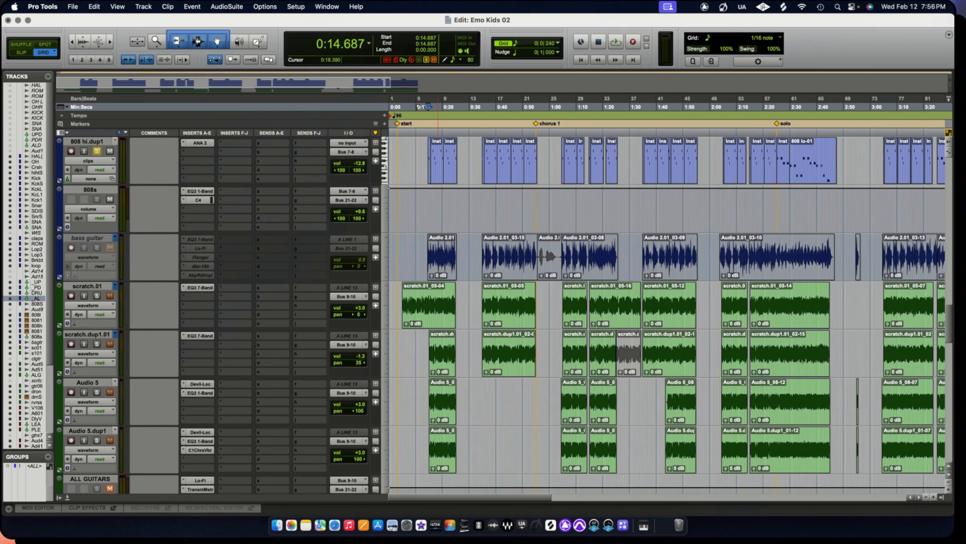
pyautogui.scroll(4, 666, 316)
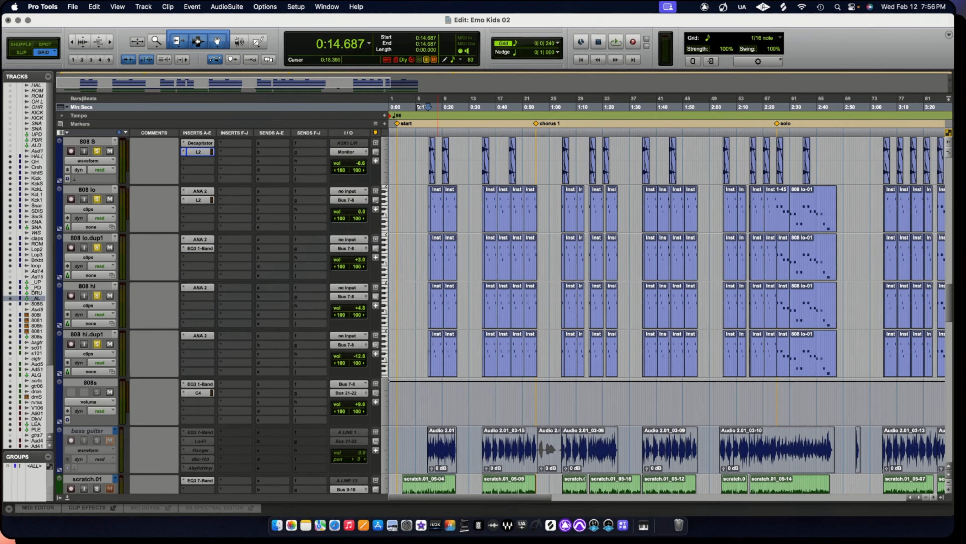
pyautogui.click(90, 383)
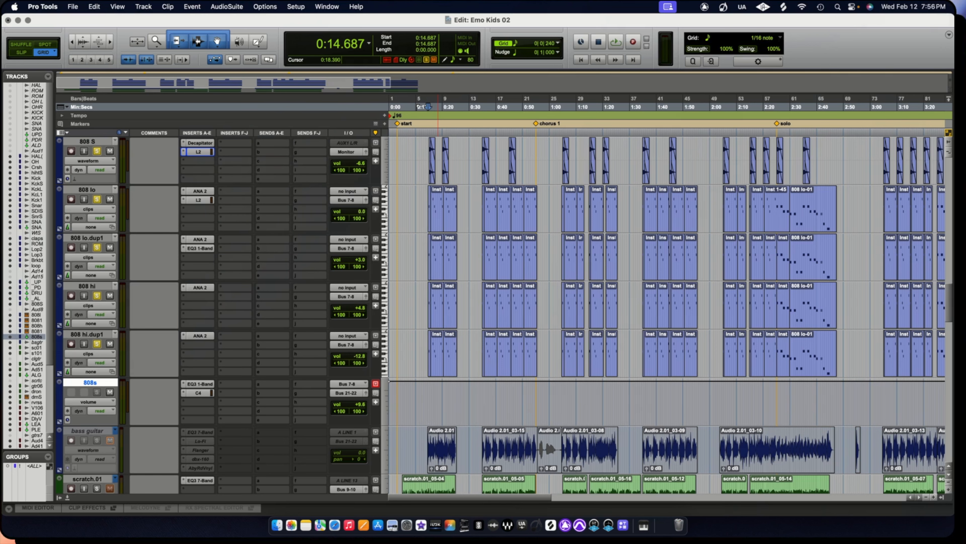
pyautogui.scroll(-1, 204, 392)
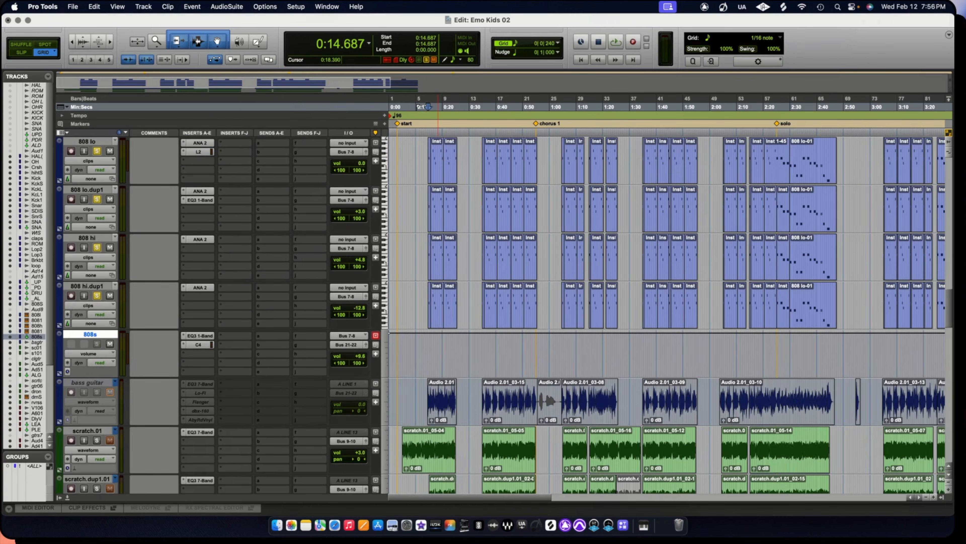
pyautogui.scroll(3, 199, 247)
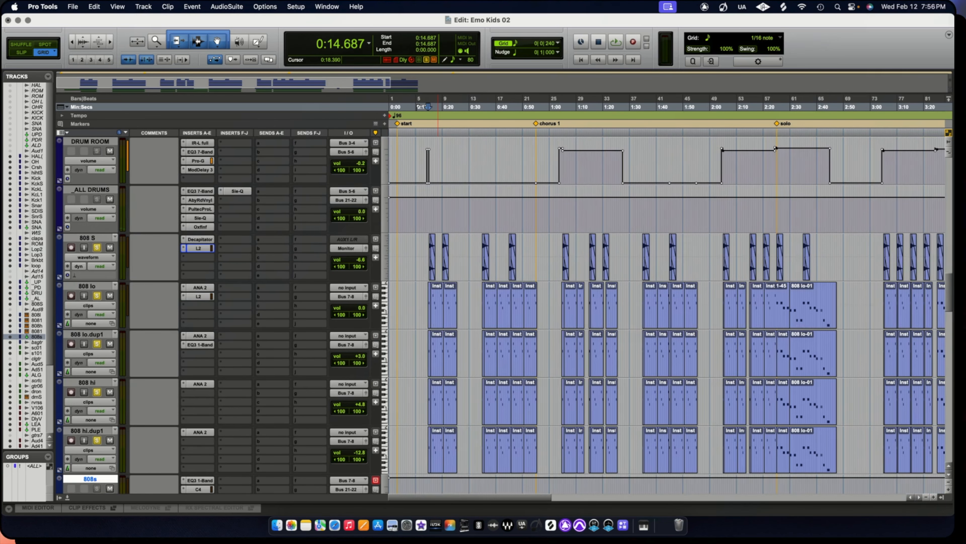
pyautogui.scroll(-1, 456, 305)
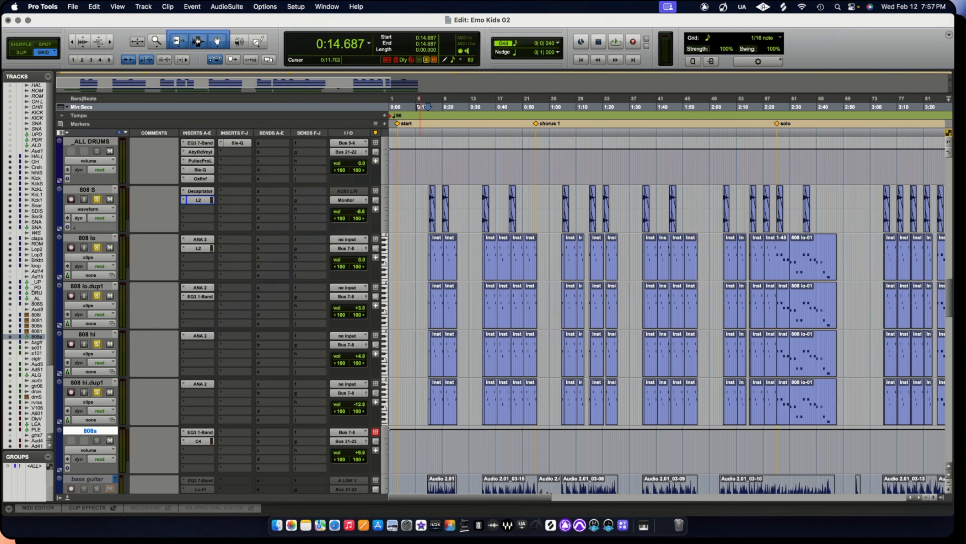
# Inspect Decapitator and L2 on 808 S, L2 on 808 lo, and EQ3 1-Band on 808 lo.dup1.
pyautogui.click(200, 191)
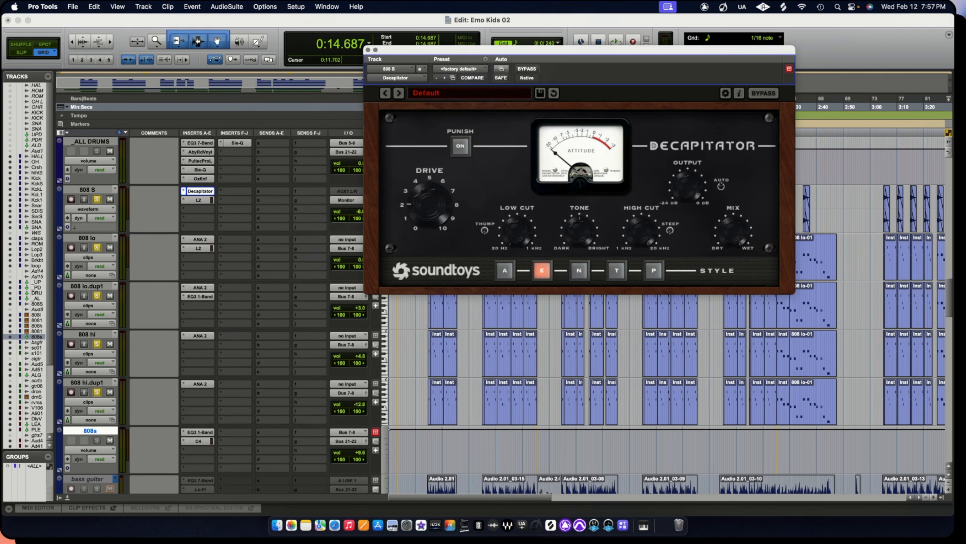
pyautogui.click(199, 200)
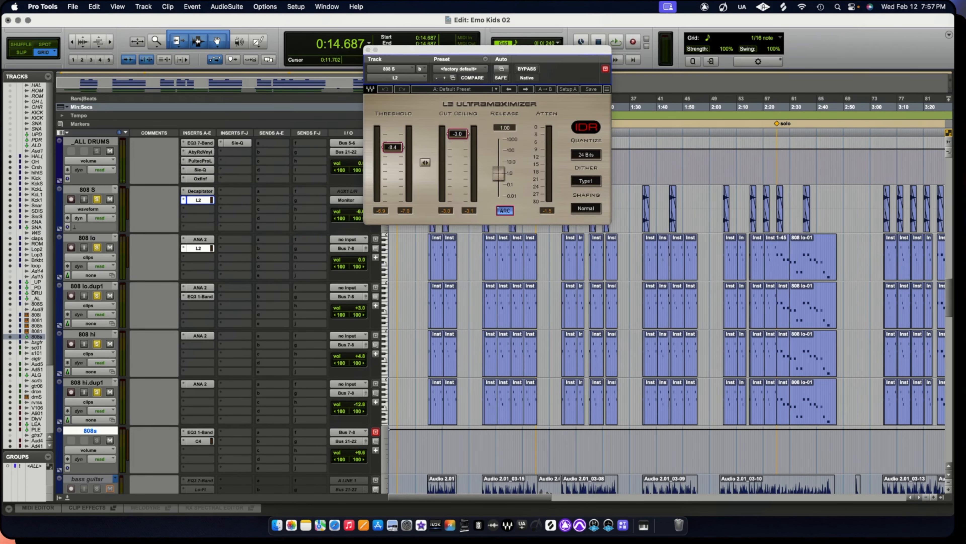
pyautogui.click(199, 248)
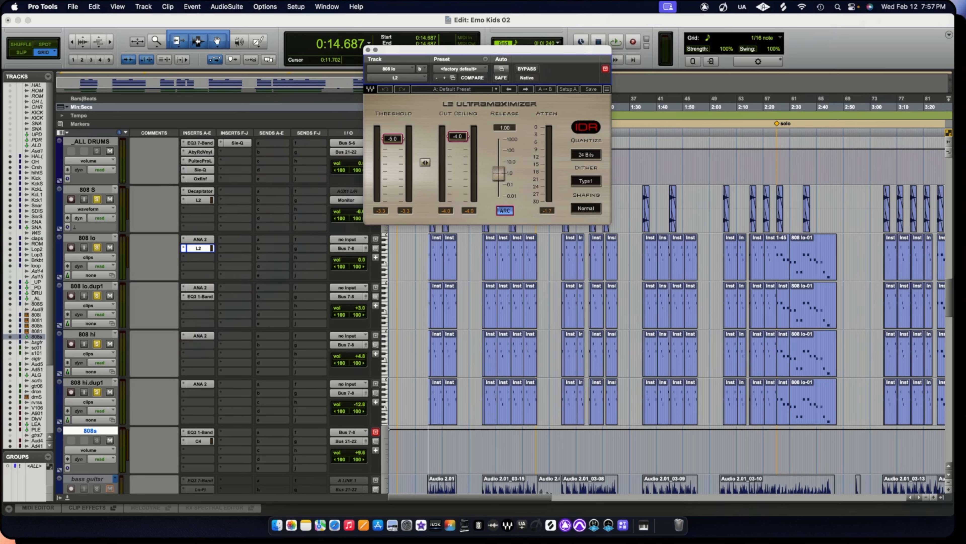
pyautogui.click(199, 296)
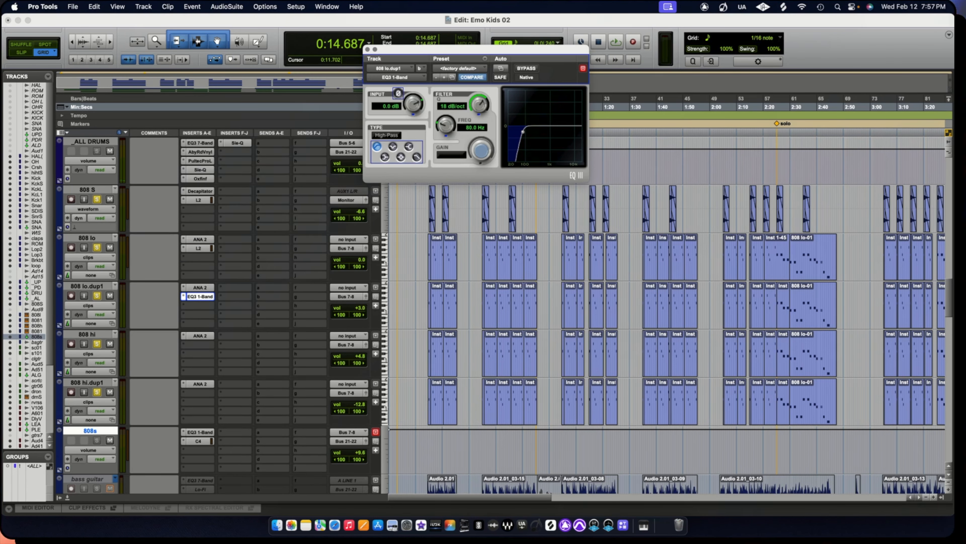
pyautogui.click(368, 50)
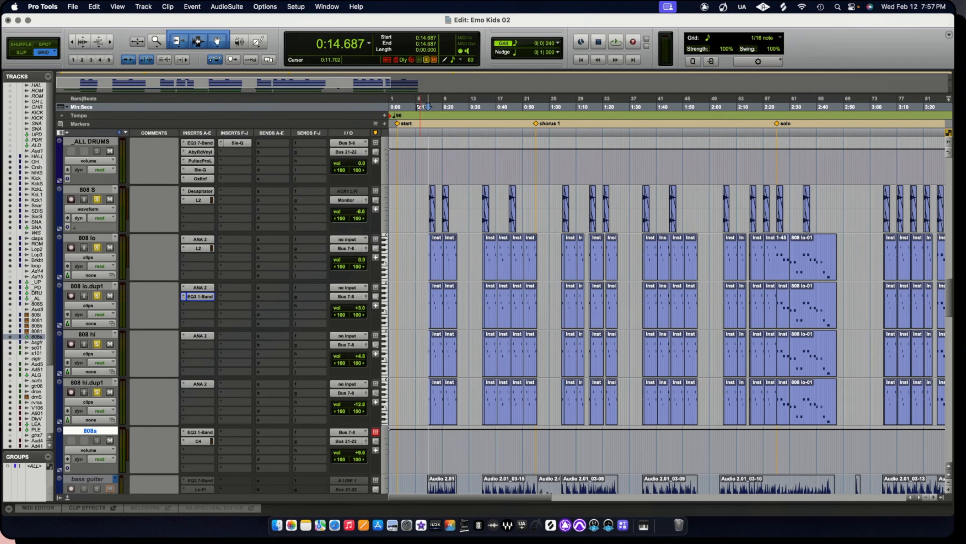
# Inspect the EQ3 1-Band and C4 inserts on the 808s bus while auditioning the soloed 808 layers.
pyautogui.click(200, 433)
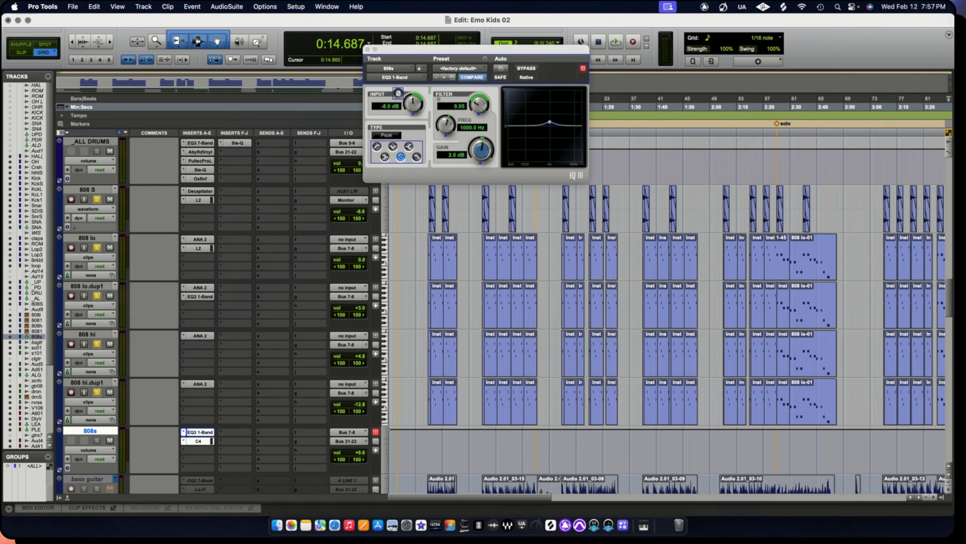
pyautogui.click(198, 441)
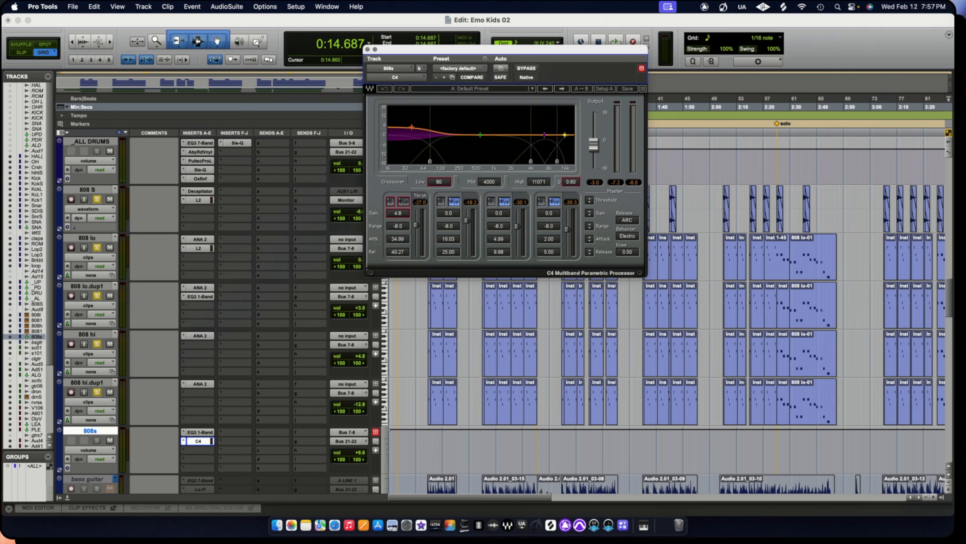
pyautogui.press('space')
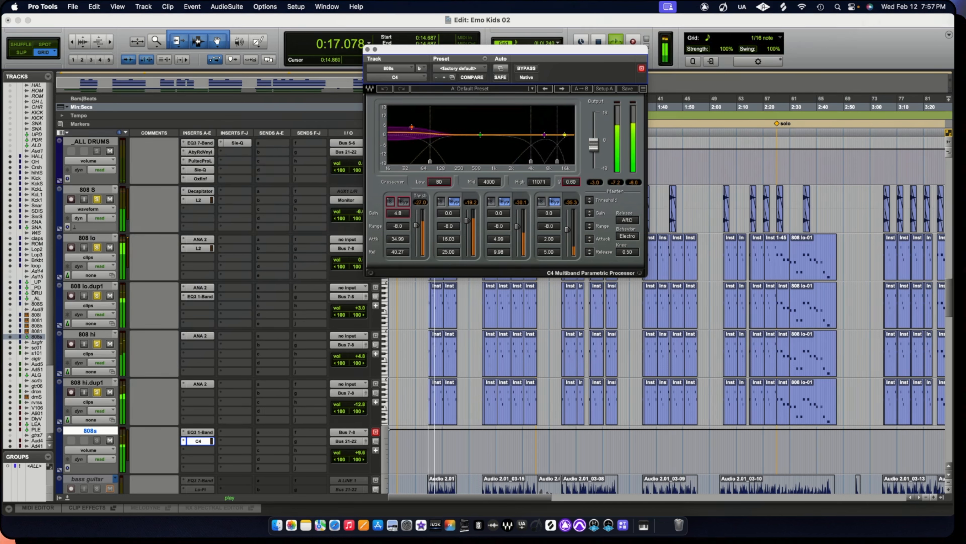
pyautogui.scroll(-5, 476, 316)
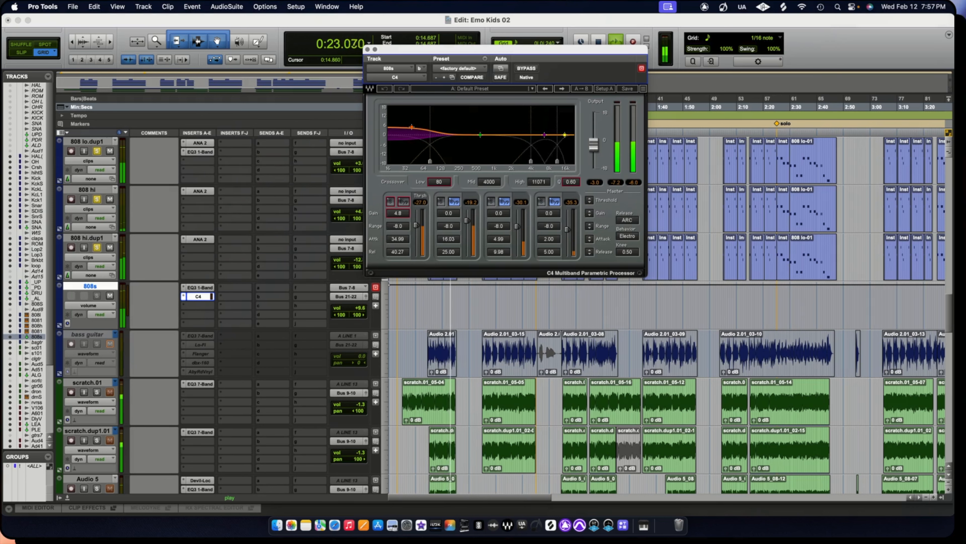
pyautogui.press('super+w')
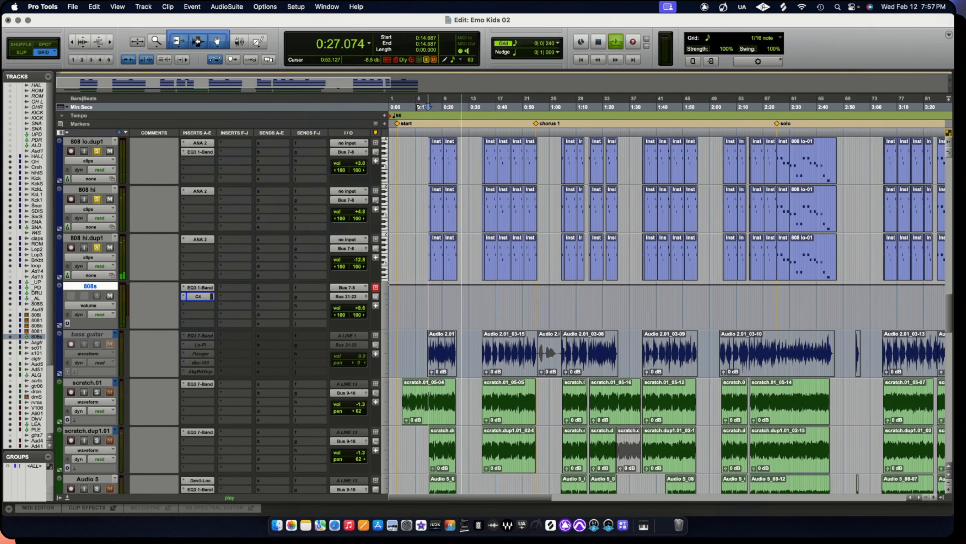
pyautogui.press('space')
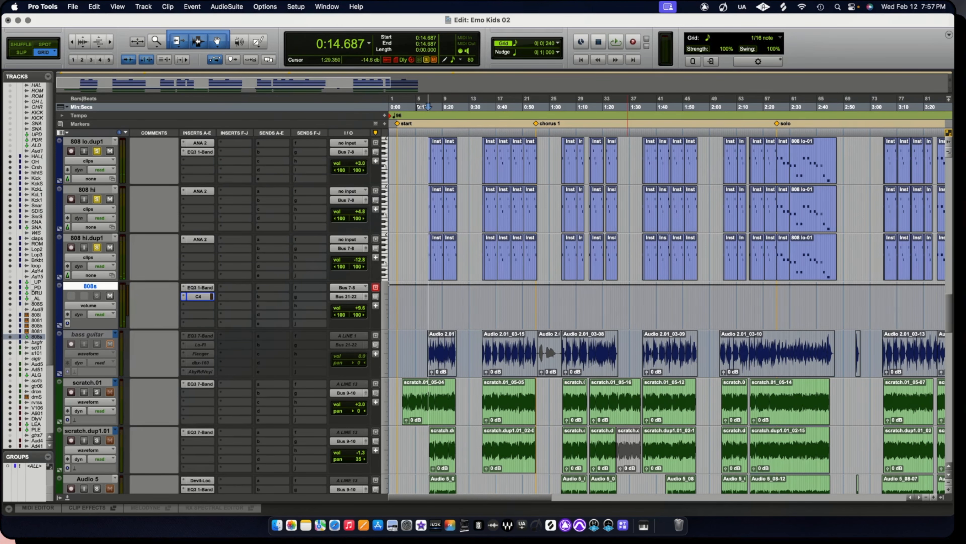
# Add the HALL (FILLS), OH, Crash, hi hat S and all kick tracks to the solo.
pyautogui.scroll(5, 628, 305)
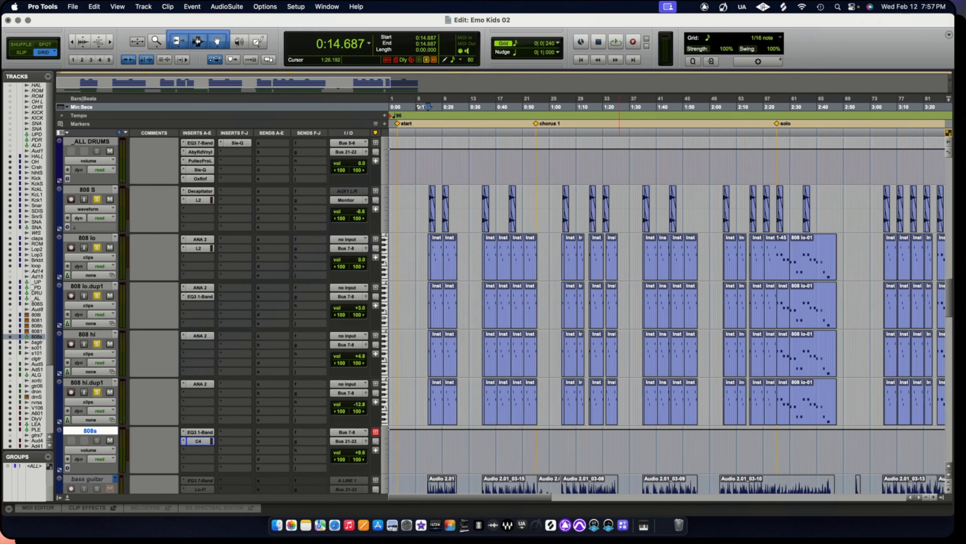
pyautogui.scroll(15, 600, 305)
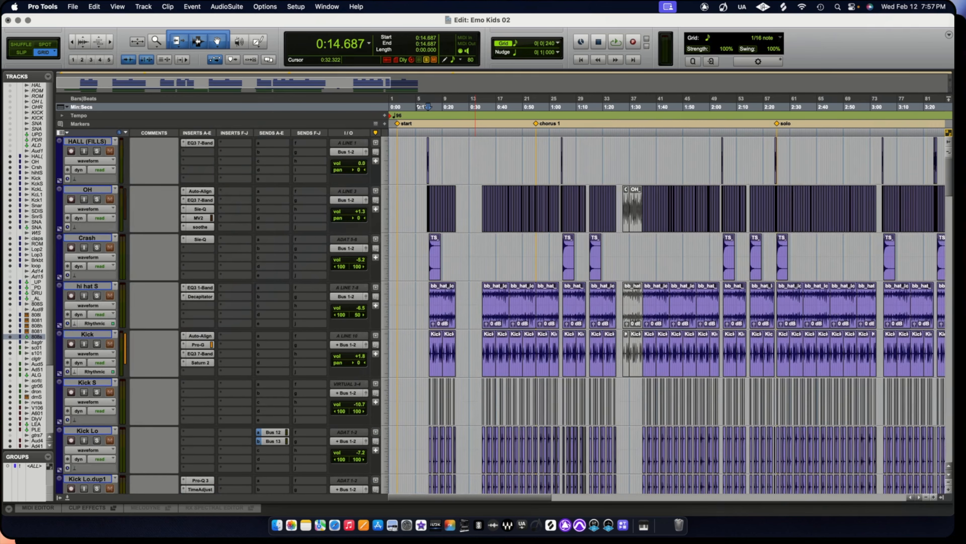
pyautogui.click(96, 151)
pyautogui.click(97, 295)
pyautogui.click(97, 343)
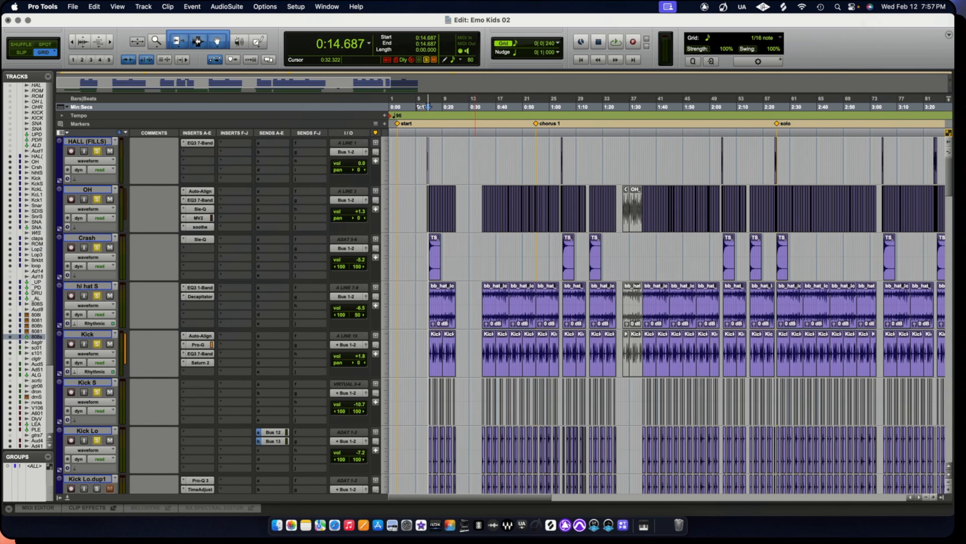
pyautogui.scroll(-3, 670, 316)
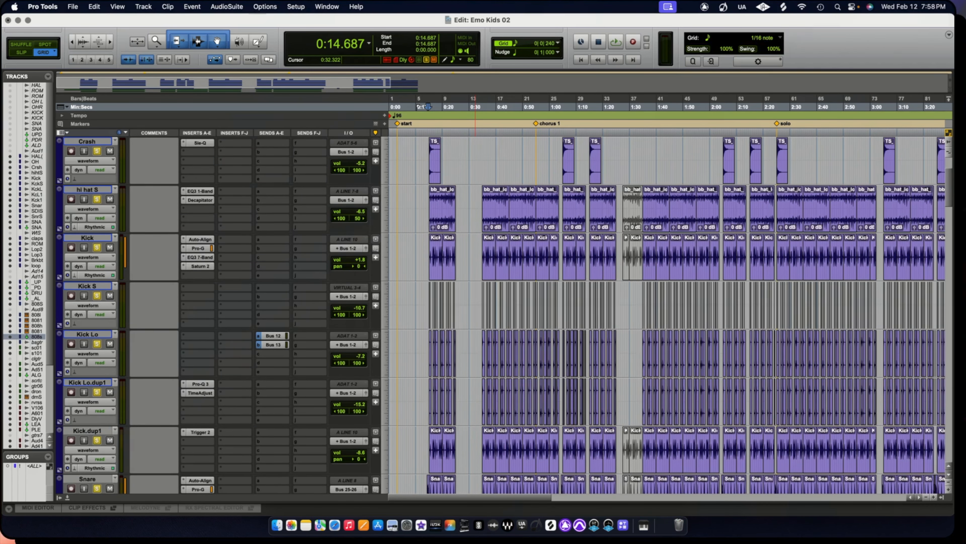
# Add the Snare, Snare DIST, Snare S, SNARE LOWS, claps and ROOM tracks to the solo.
pyautogui.scroll(-5, 670, 316)
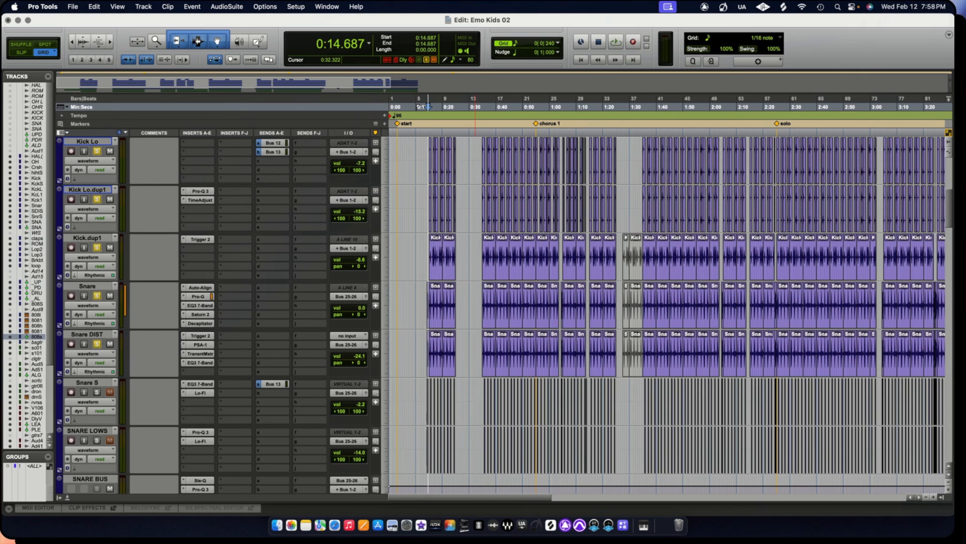
pyautogui.scroll(-4, 670, 315)
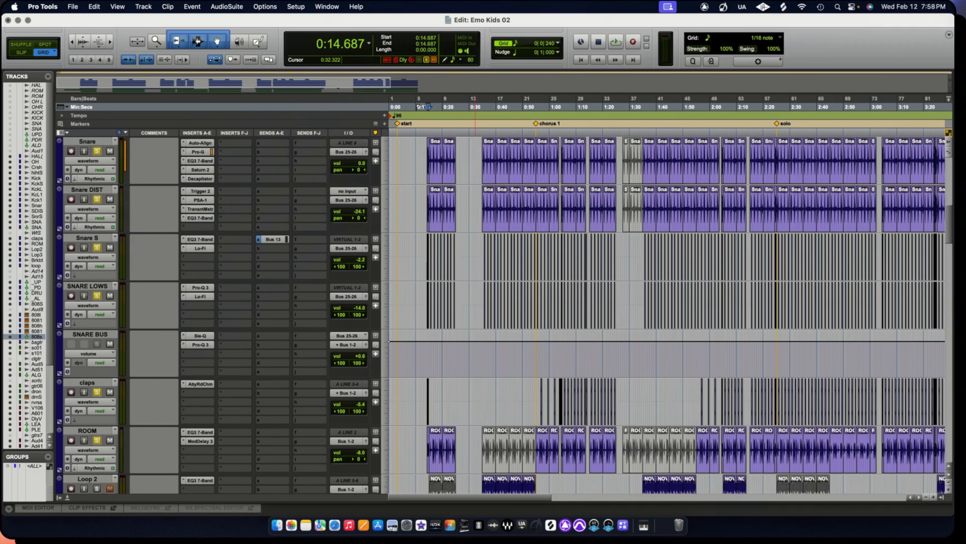
pyautogui.scroll(-1, 669, 316)
pyautogui.scroll(-4, 670, 316)
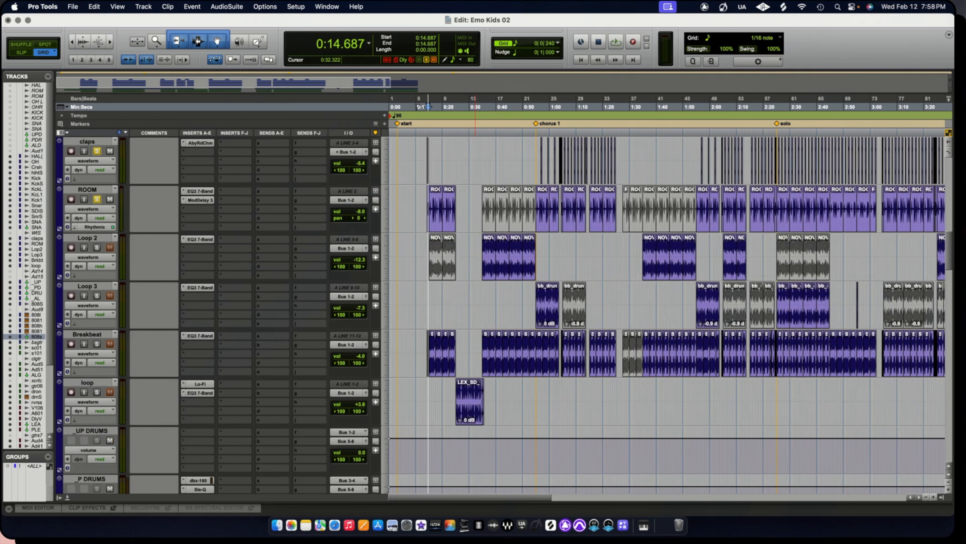
# Add the Loop 2, Loop 3, Breakbeat and loop tracks to the solo.
pyautogui.click(97, 295)
pyautogui.click(97, 344)
pyautogui.click(97, 392)
# Audition the soloed drums and 808s together while looking over their tracks and buses, and stop playback.
pyautogui.press('space')
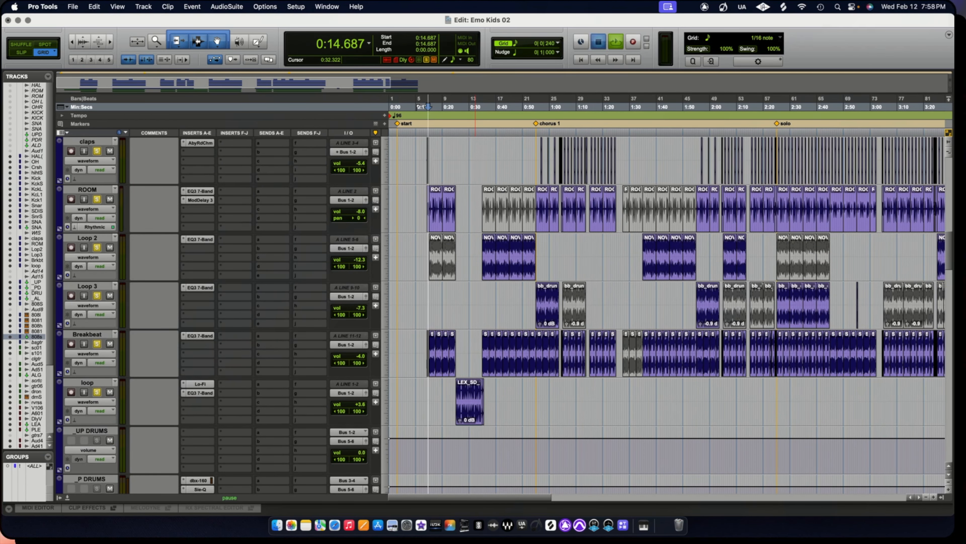
pyautogui.scroll(-3, 669, 316)
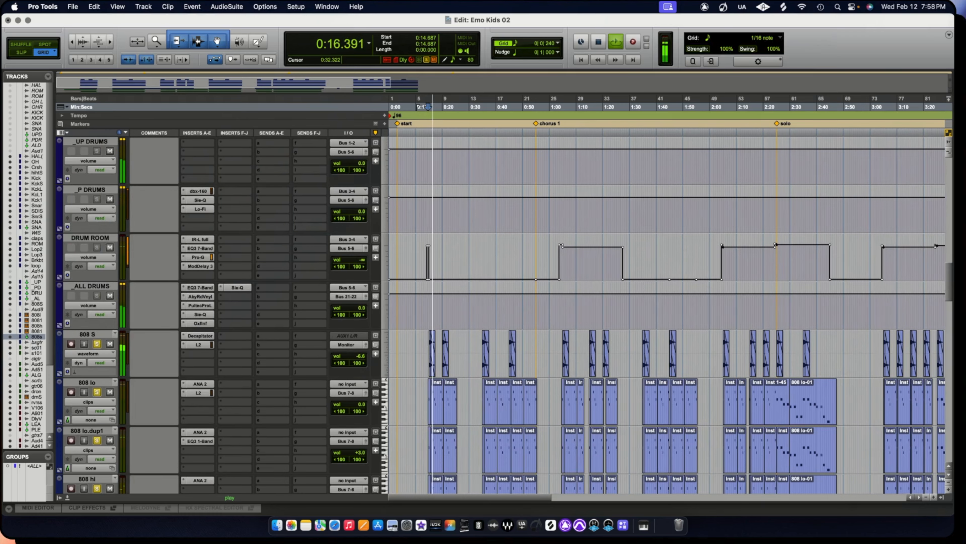
pyautogui.scroll(3, 670, 316)
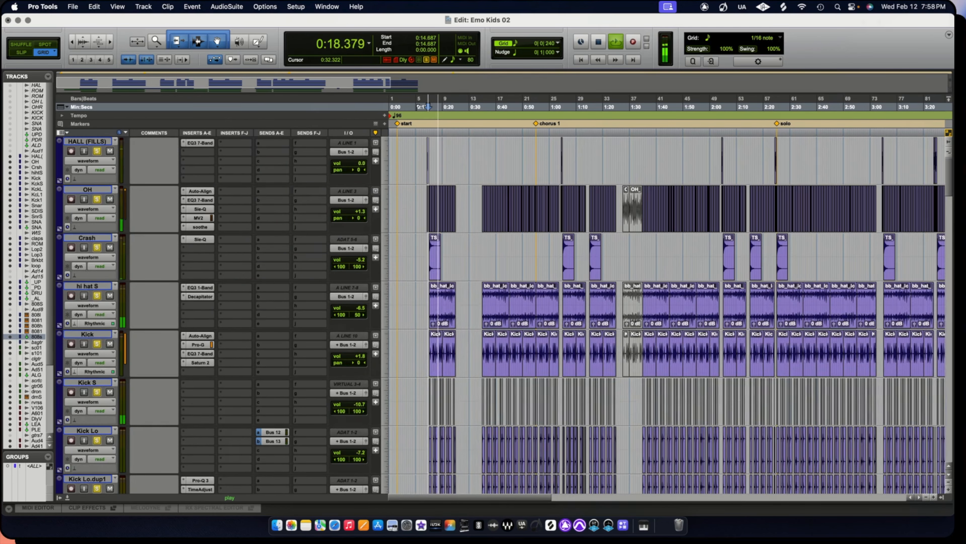
pyautogui.scroll(3, 670, 316)
pyautogui.scroll(-5, 669, 316)
pyautogui.scroll(-3, 669, 316)
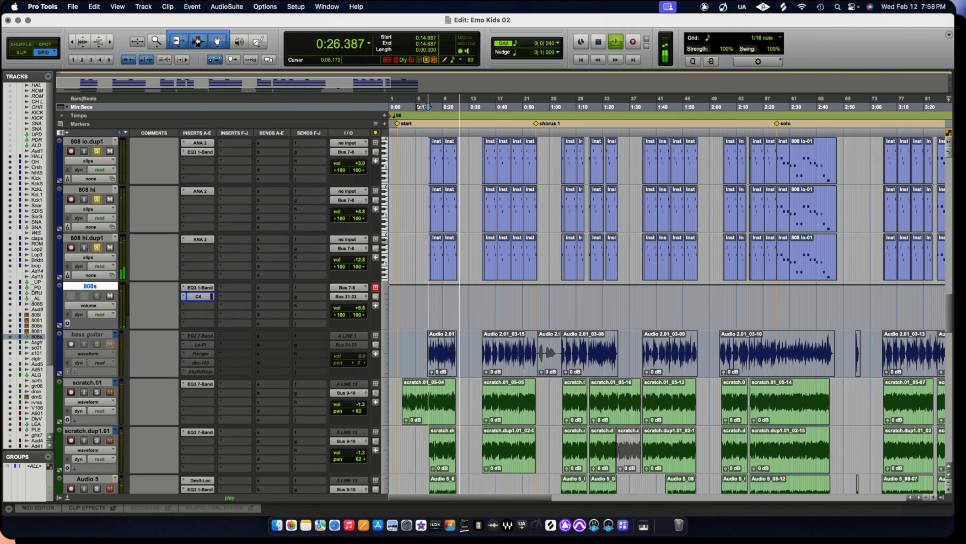
pyautogui.press('space')
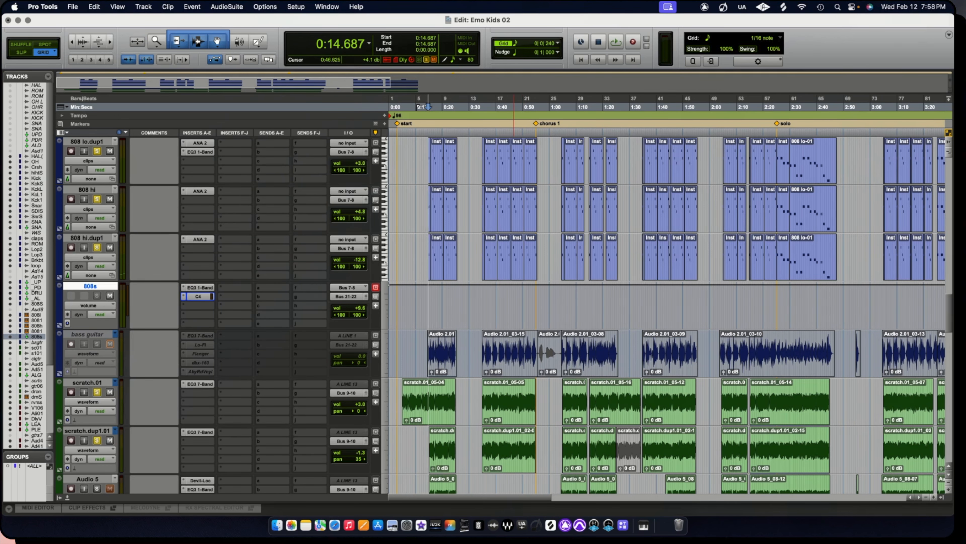
# Solo scratch.01, scratch.dup1.01, Audio 5 and Audio 5.dup1, and audition these guitars together with the drums and 808s.
pyautogui.scroll(-3, 670, 316)
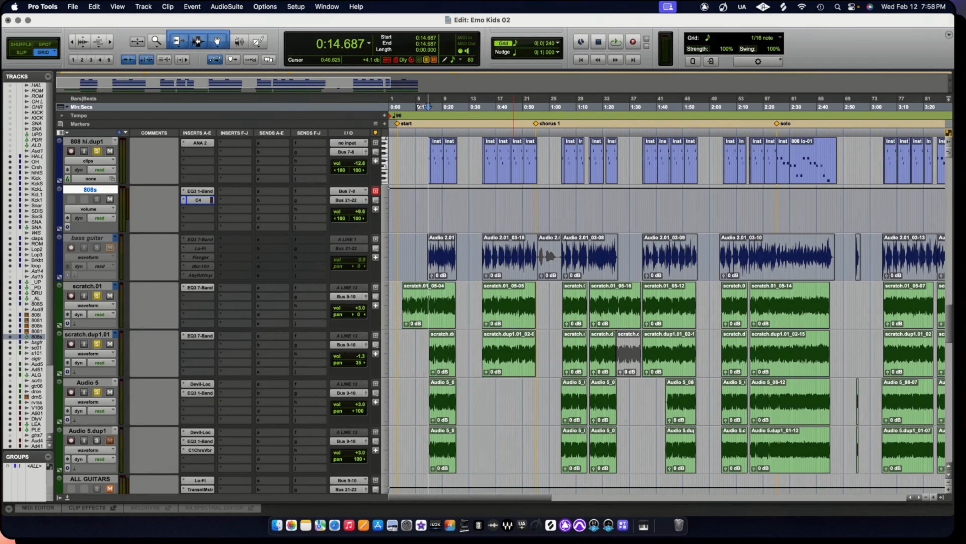
pyautogui.click(87, 431)
pyautogui.hscroll(2, 670, 305)
pyautogui.hotkey('shift', 's')
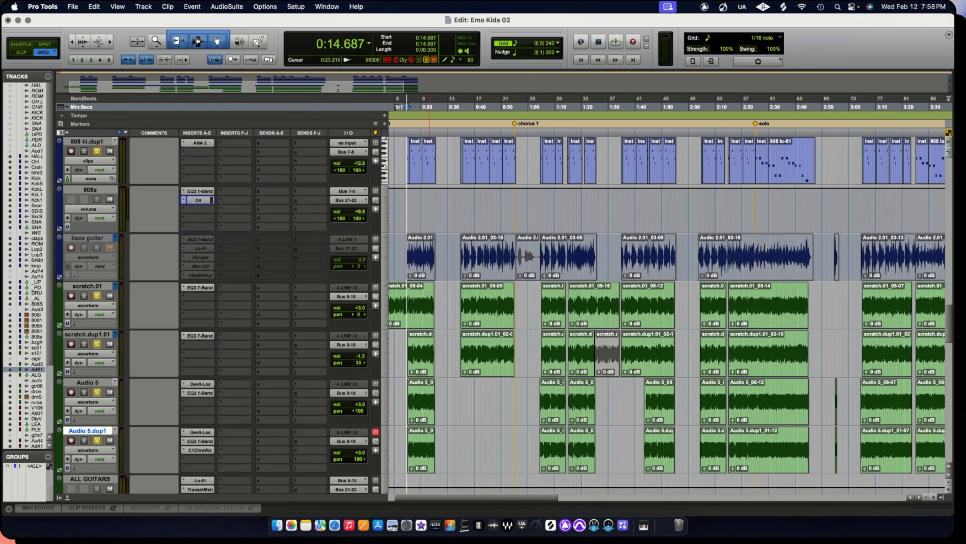
pyautogui.press('space')
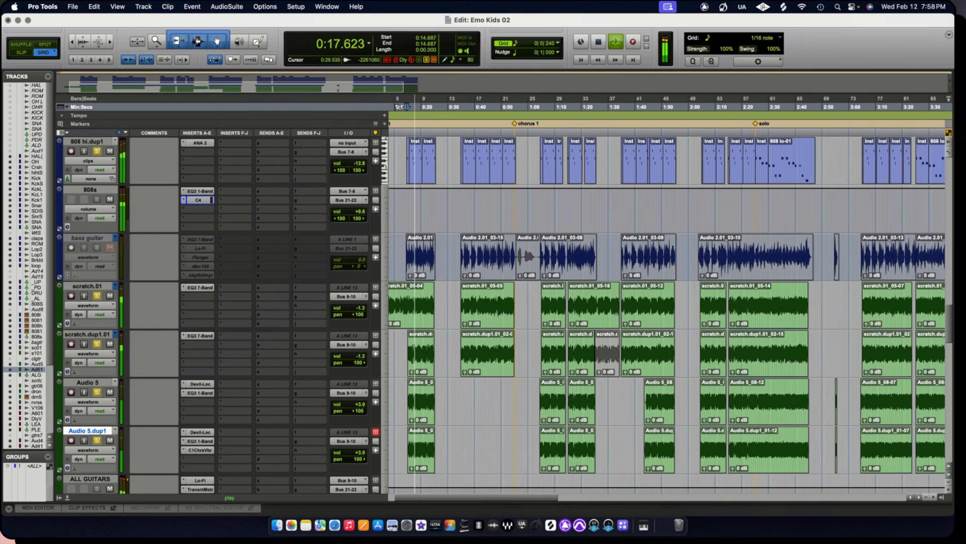
pyautogui.scroll(-5, 669, 305)
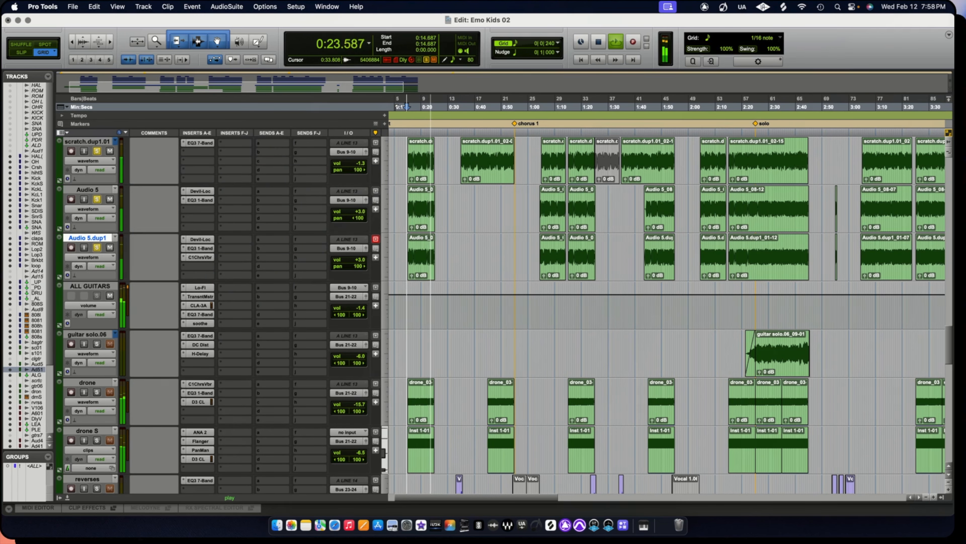
# Stop playback and add the drone and drone S tracks to the solo.
pyautogui.scroll(-2, 479, 305)
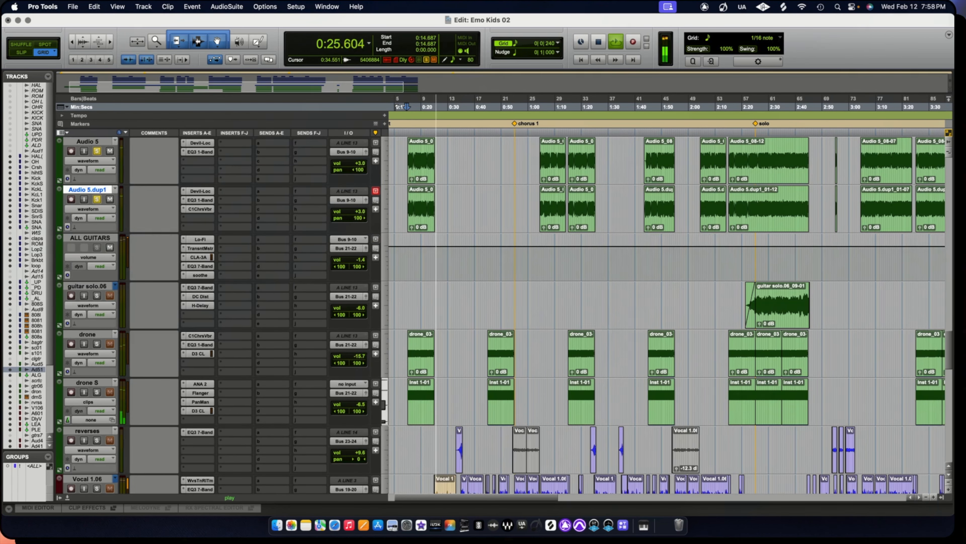
pyautogui.press('space')
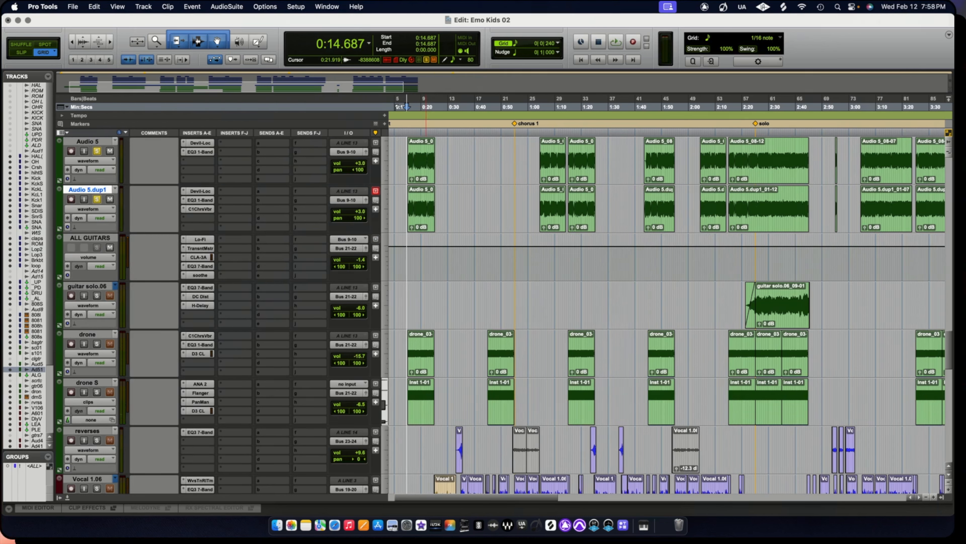
pyautogui.click(87, 335)
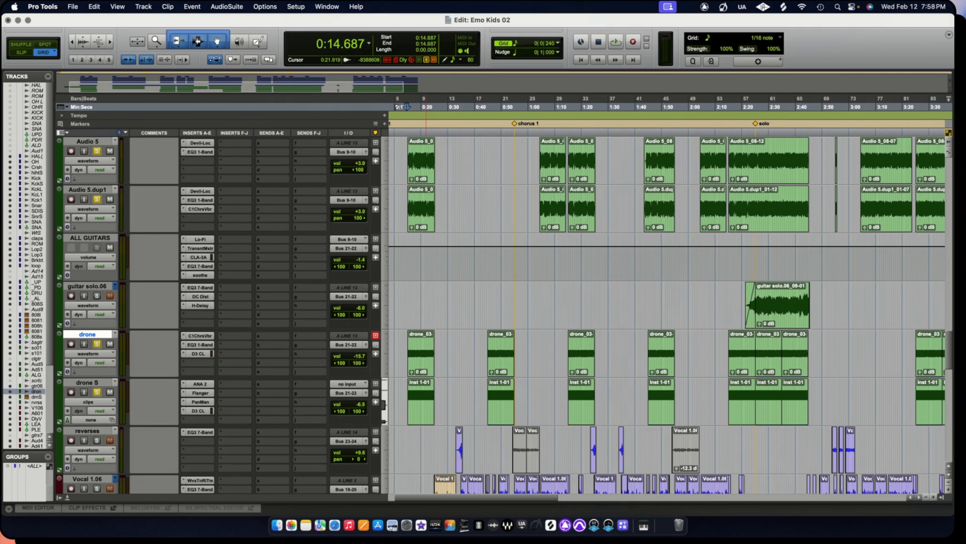
pyautogui.press('t')
pyautogui.press('t')
pyautogui.press('t')
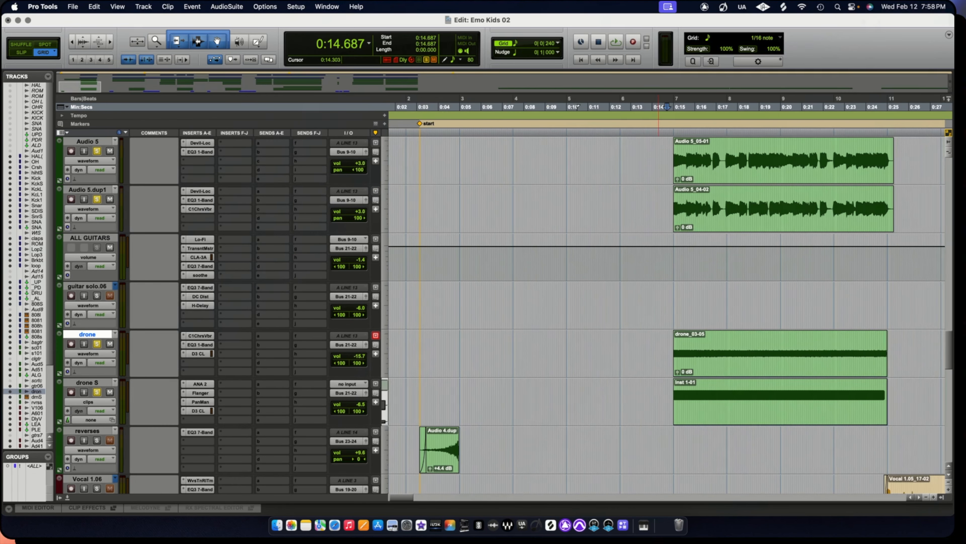
pyautogui.press('r')
pyautogui.press('r')
pyautogui.press('r')
pyautogui.press('r')
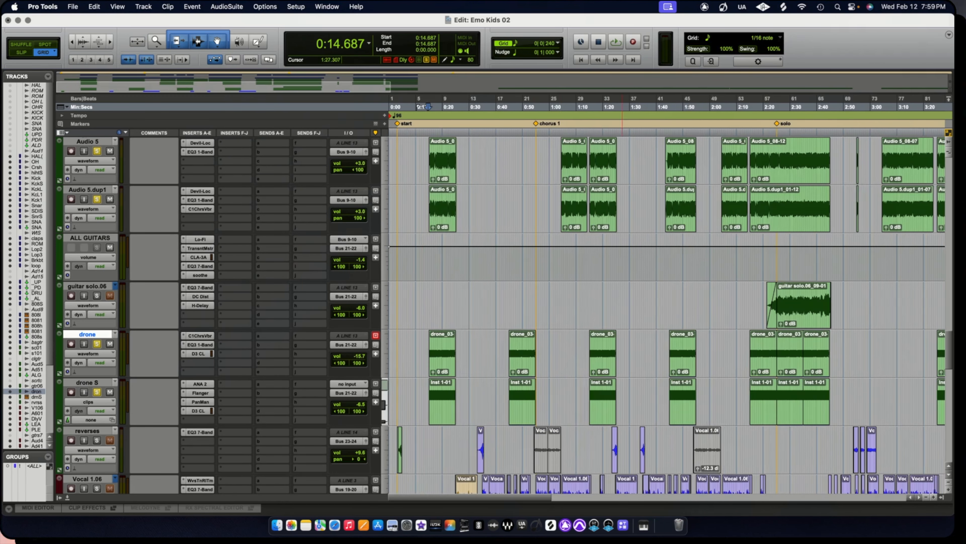
pyautogui.press('t')
pyautogui.press('t')
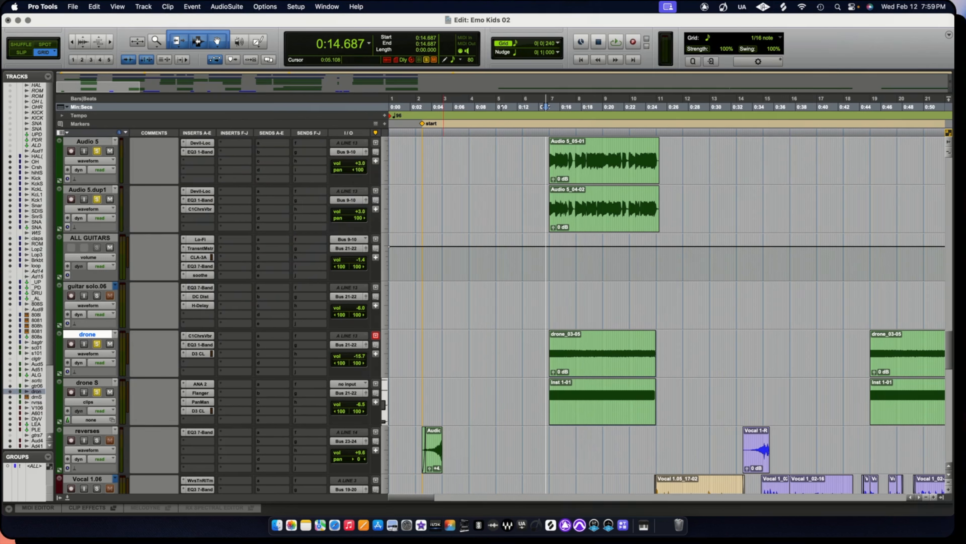
# Inspect ANA 2 on drone S, then C1 Chorus/Vibrato, EQ3 1-Band and the Dyn3 compressor on drone.
pyautogui.click(199, 383)
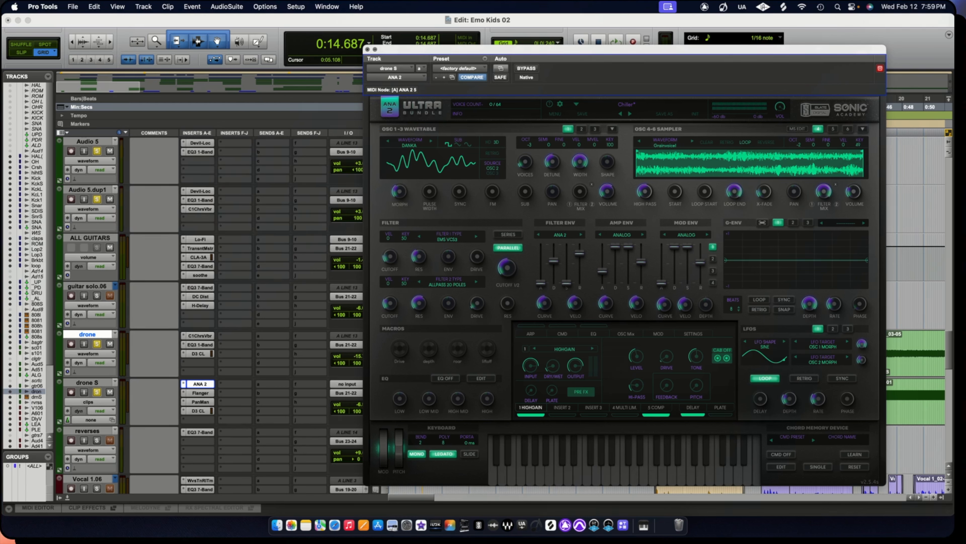
pyautogui.click(368, 50)
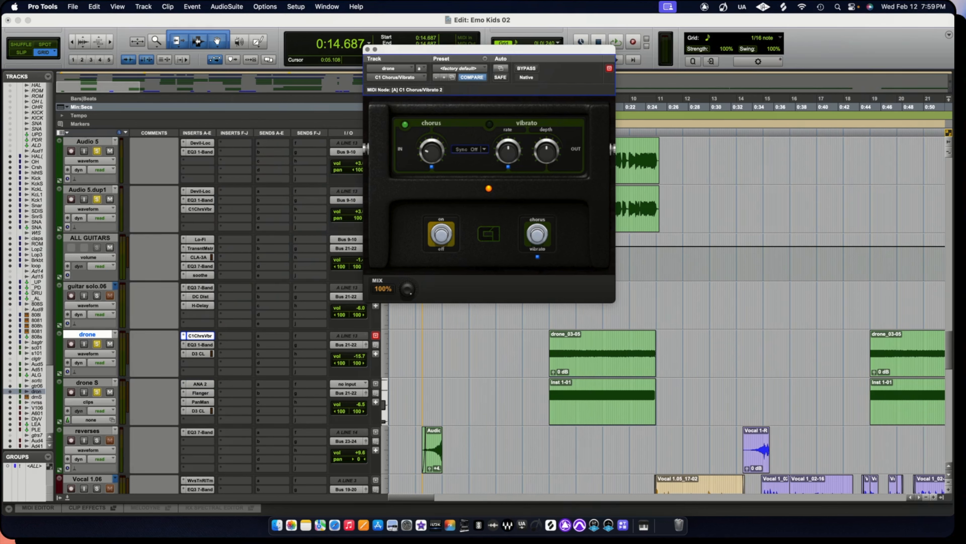
pyautogui.click(199, 344)
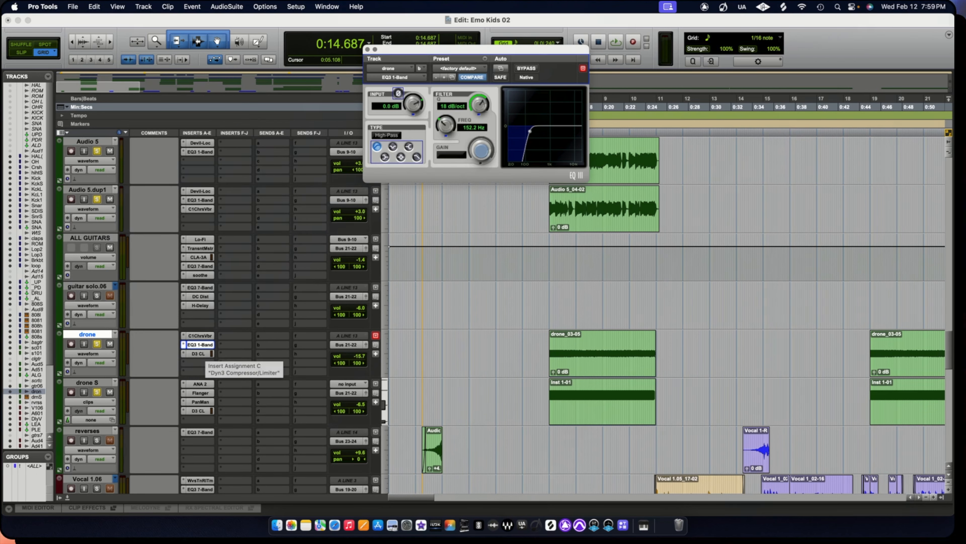
pyautogui.click(198, 353)
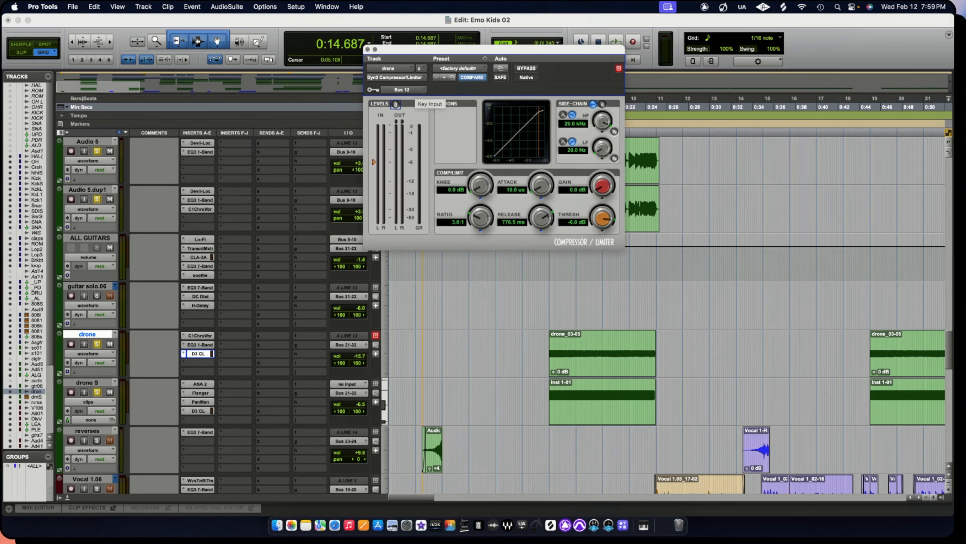
# Trace the drone compressor's Bus 12 key input back to its send on the Kick Lo track.
pyautogui.scroll(15, 504, 315)
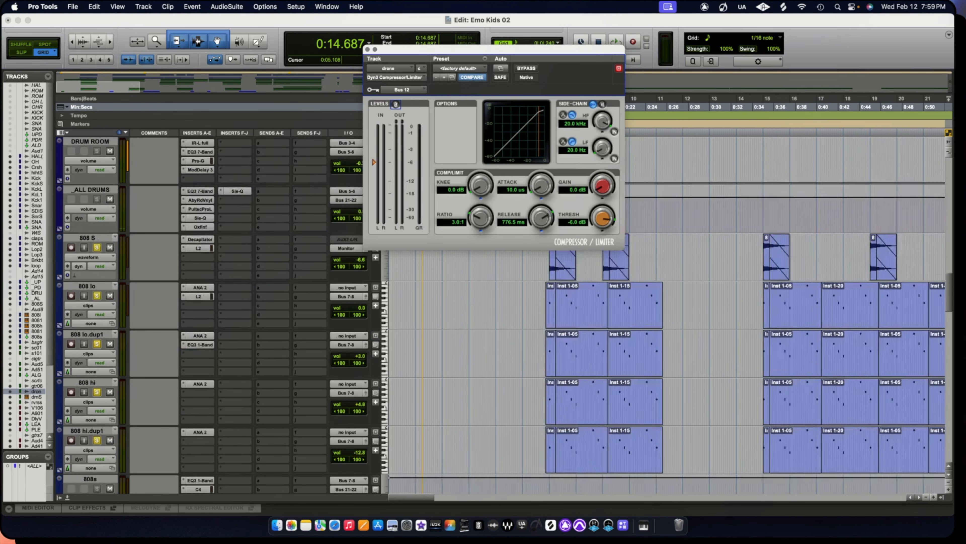
pyautogui.scroll(8, 504, 315)
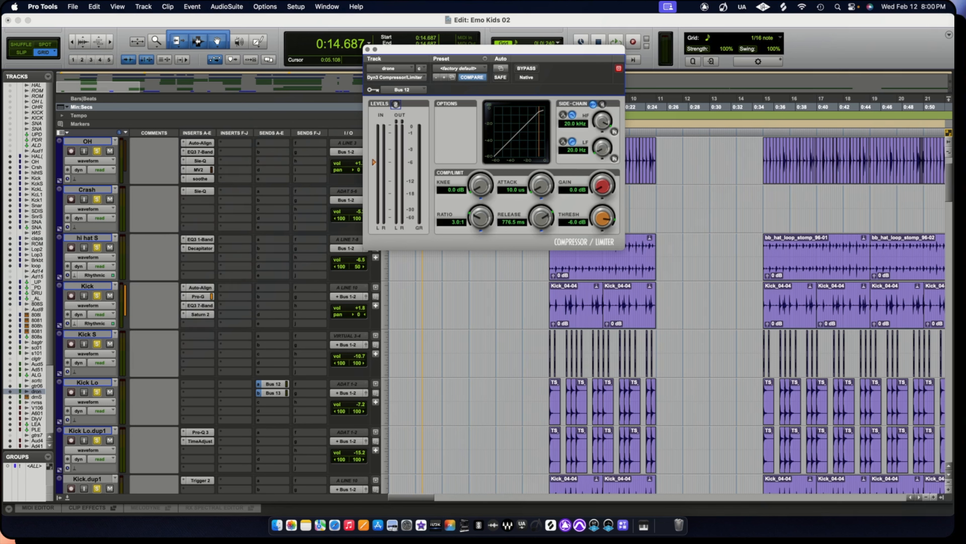
pyautogui.click(88, 382)
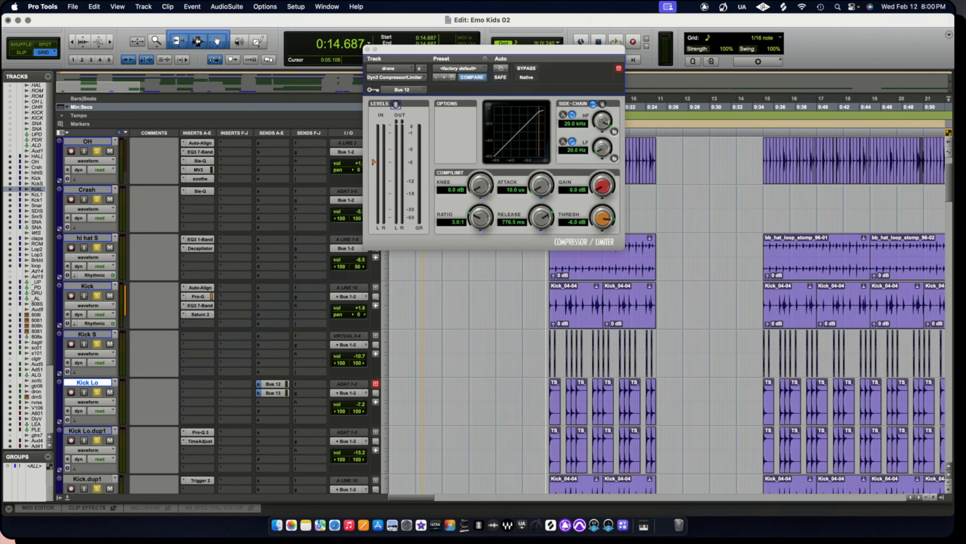
# Inspect the Flanger, ANA 2, PanMan and Dyn3 Compressor/Limiter inserts on the drone S track, and close the plug-in.
pyautogui.scroll(-15, 476, 316)
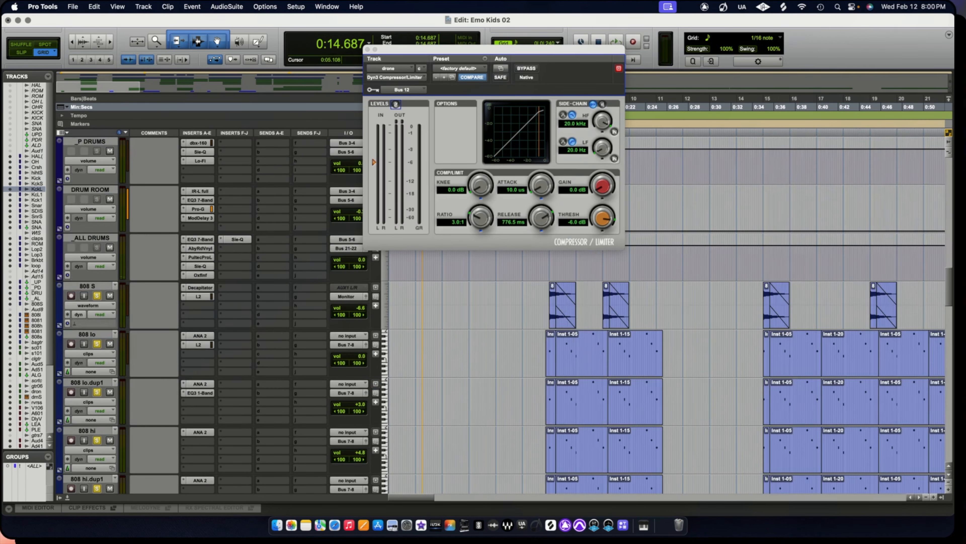
pyautogui.scroll(-15, 666, 316)
pyautogui.scroll(-5, 666, 316)
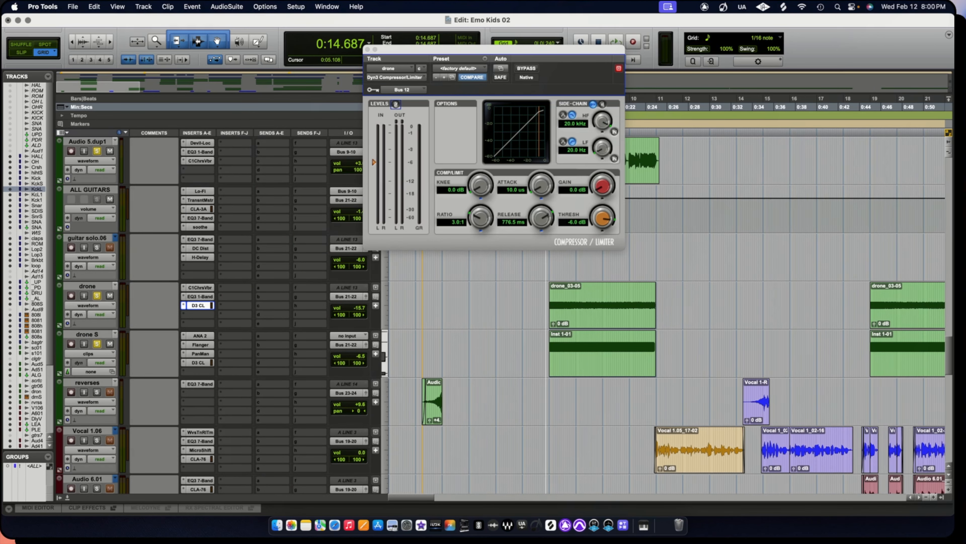
pyautogui.click(200, 344)
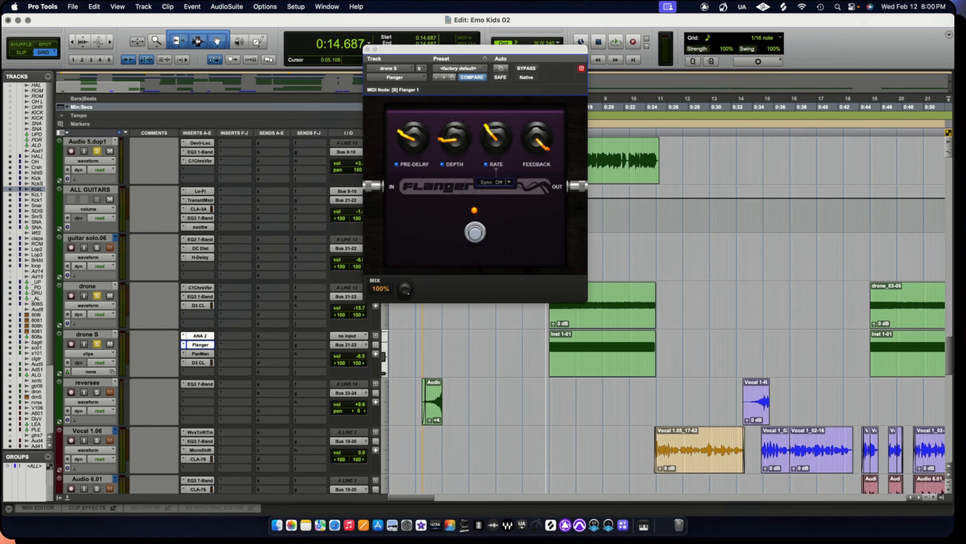
pyautogui.click(199, 335)
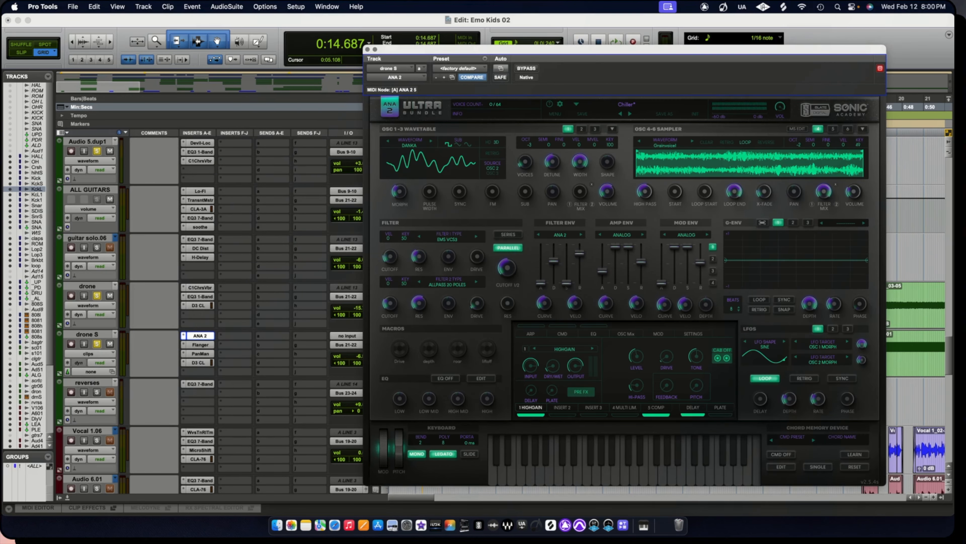
pyautogui.moveTo(571, 50); pyautogui.dragTo(514, 37)
pyautogui.click(311, 38)
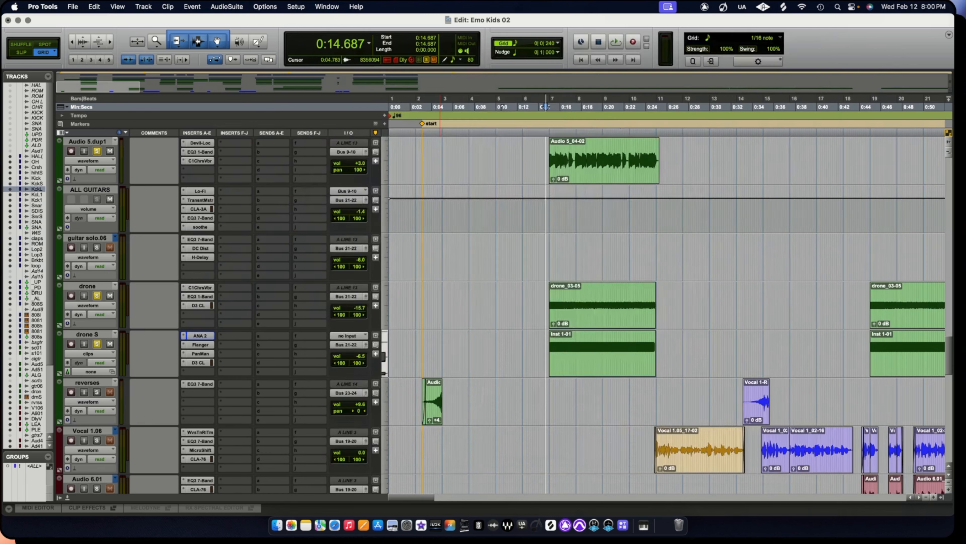
pyautogui.click(200, 345)
pyautogui.click(200, 354)
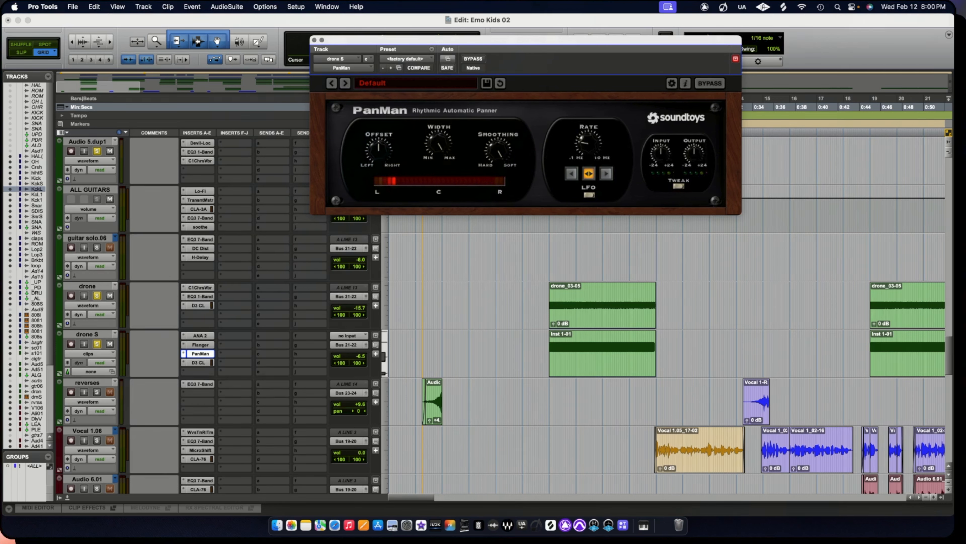
pyautogui.click(198, 362)
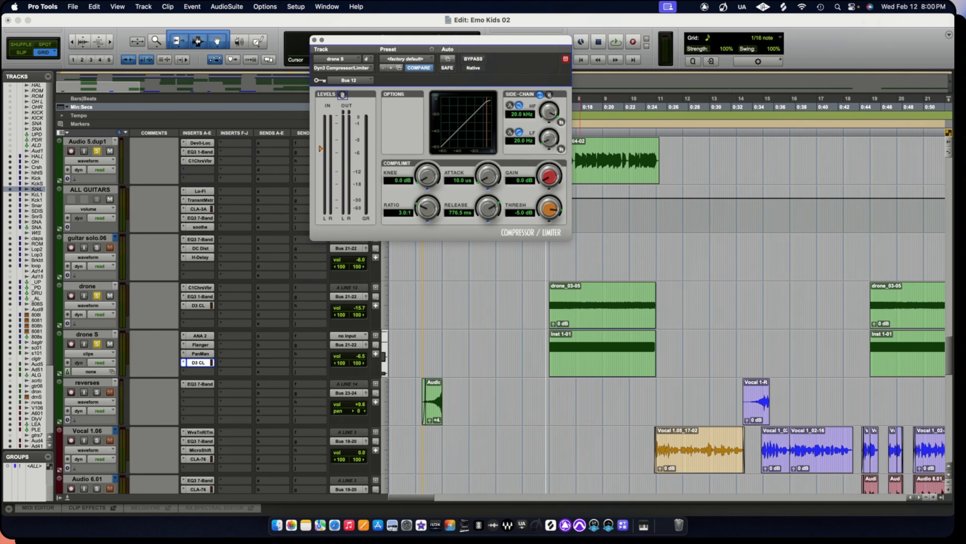
pyautogui.press('super+w')
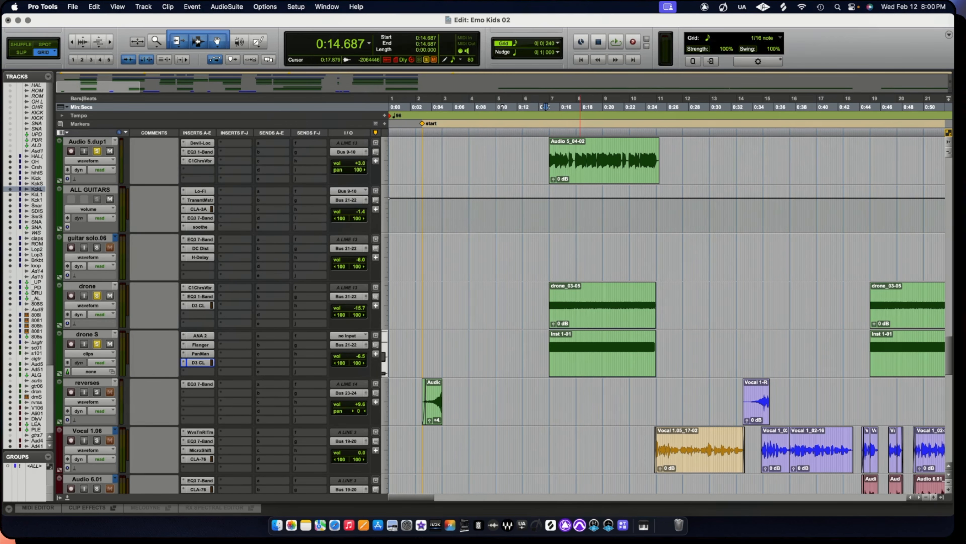
# Clear the existing solos, solo only drone and drone S, and audition the two drones together.
pyautogui.keyDown('alt'); pyautogui.click(97, 295); pyautogui.keyUp('alt')
pyautogui.click(96, 295)
pyautogui.click(96, 344)
pyautogui.press('space')
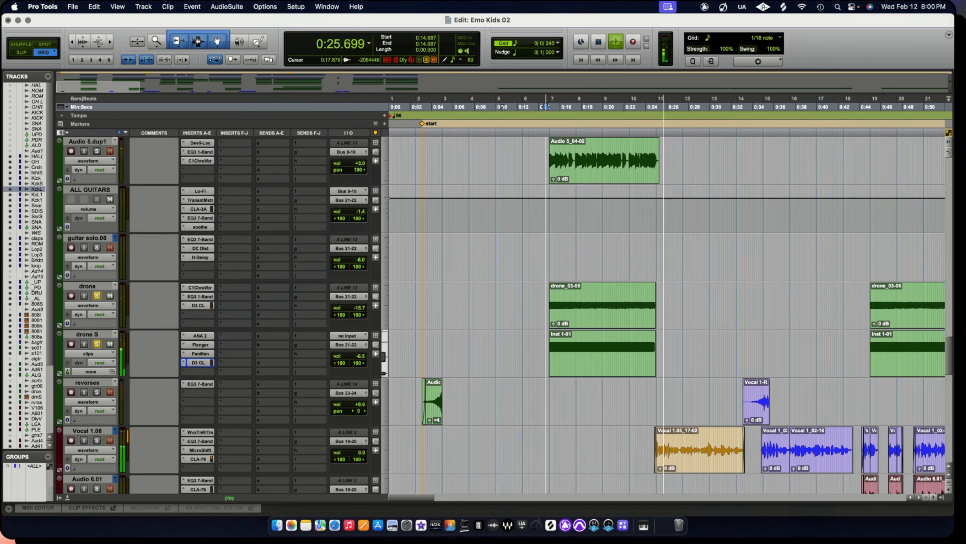
pyautogui.press('space')
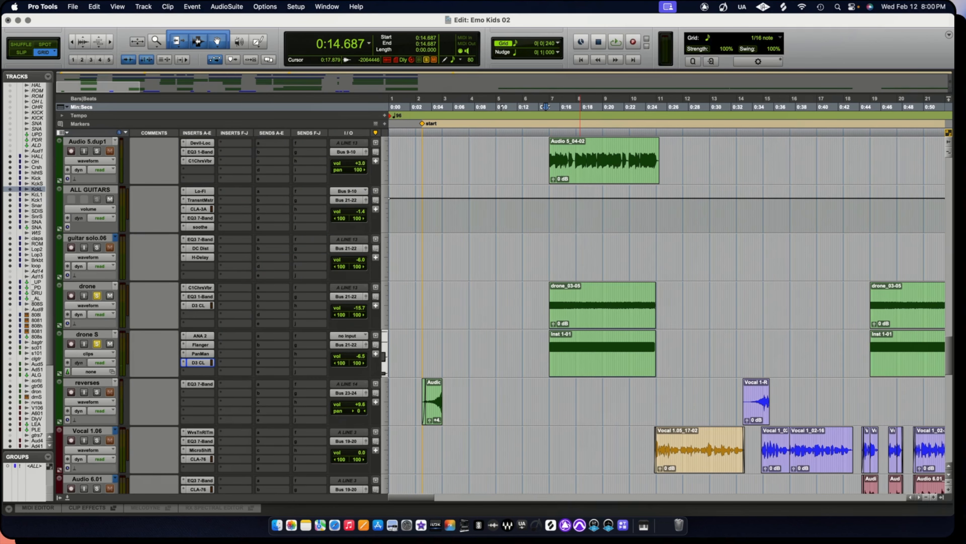
# Add Audio 5 and Audio 5.dup1 to the drone solo and look over the guitar and drone clips.
pyautogui.scroll(5, 666, 316)
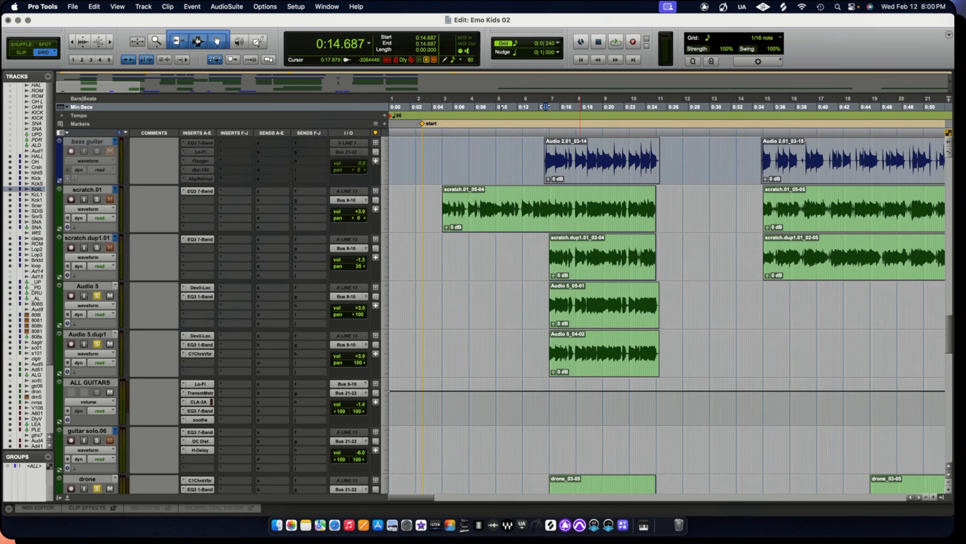
pyautogui.scroll(-4, 637, 316)
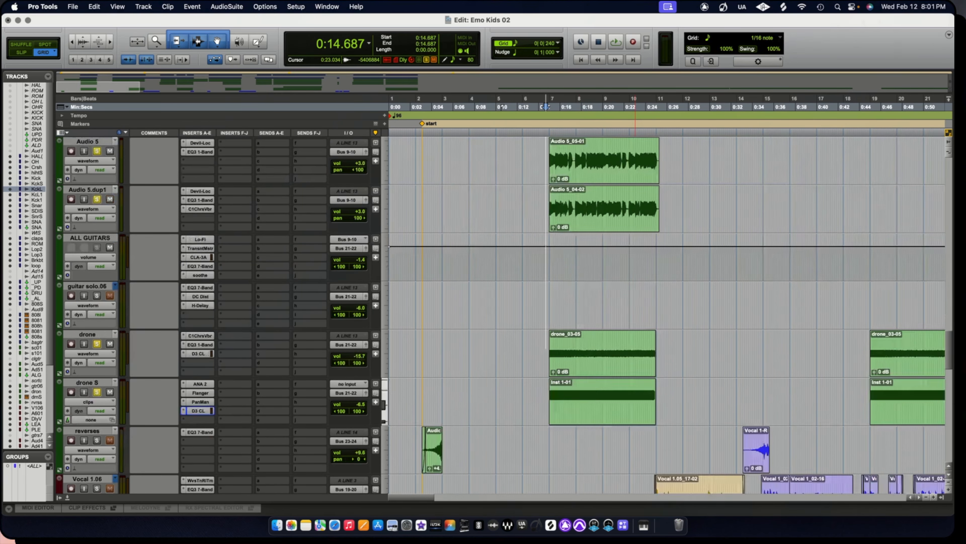
pyautogui.scroll(-5, 636, 316)
pyautogui.scroll(4, 634, 315)
pyautogui.press('r')
pyautogui.press('r')
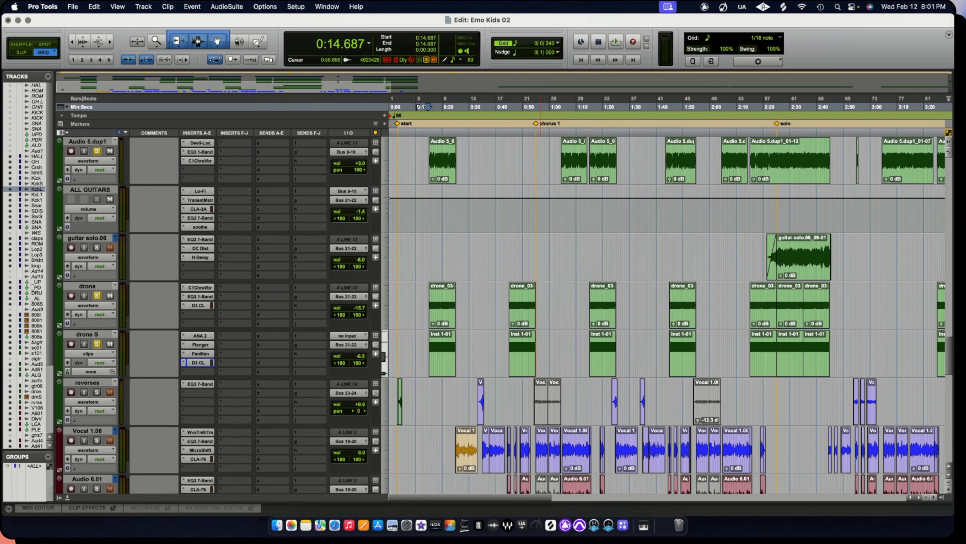
pyautogui.press('t')
pyautogui.press('t')
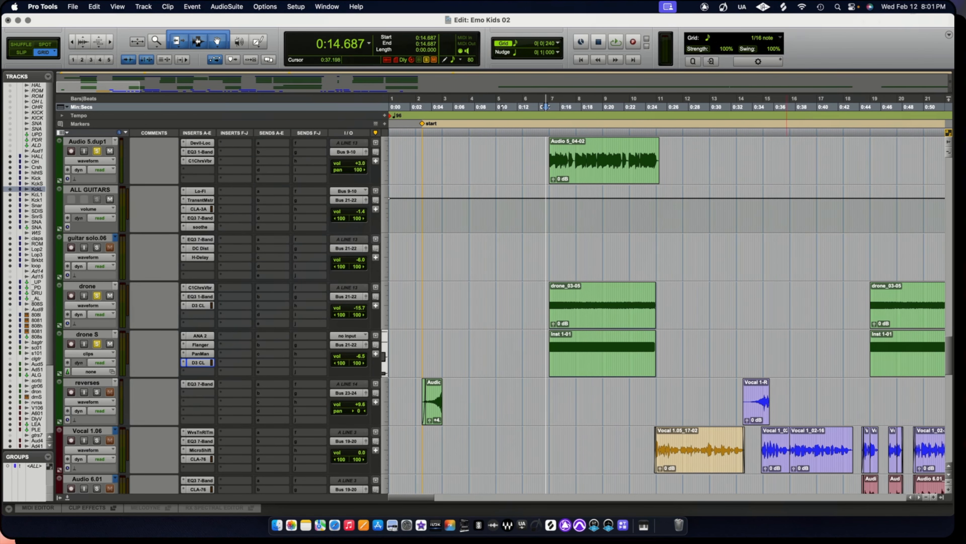
# Solo only guitar solo.06 and audition it from just before the solo marker, starting at 2:22.968.
pyautogui.press('r')
pyautogui.press('r')
pyautogui.press('r')
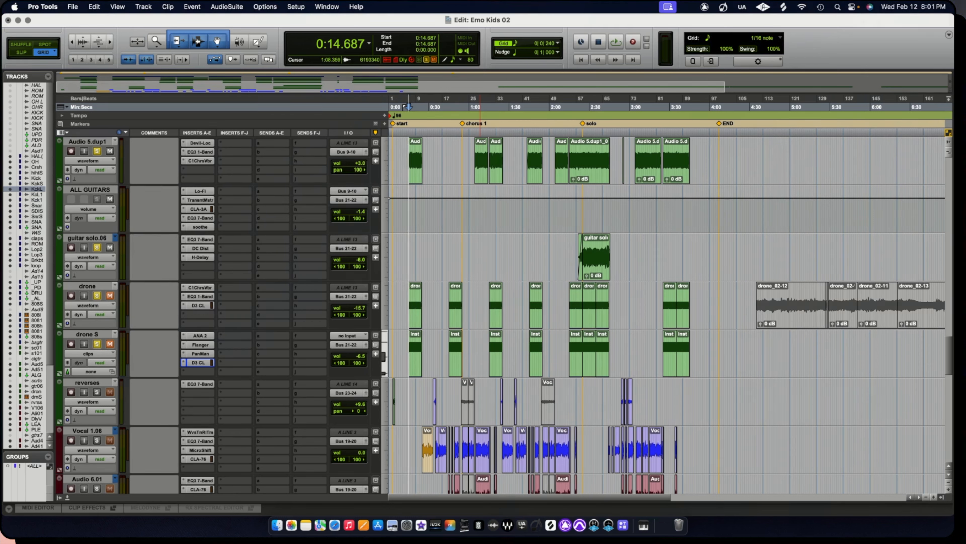
pyautogui.click(426, 60)
pyautogui.click(96, 247)
pyautogui.click(581, 107)
pyautogui.press('space')
pyautogui.press('super+bracketright')
pyautogui.press('super+bracketright')
pyautogui.press('super+bracketright')
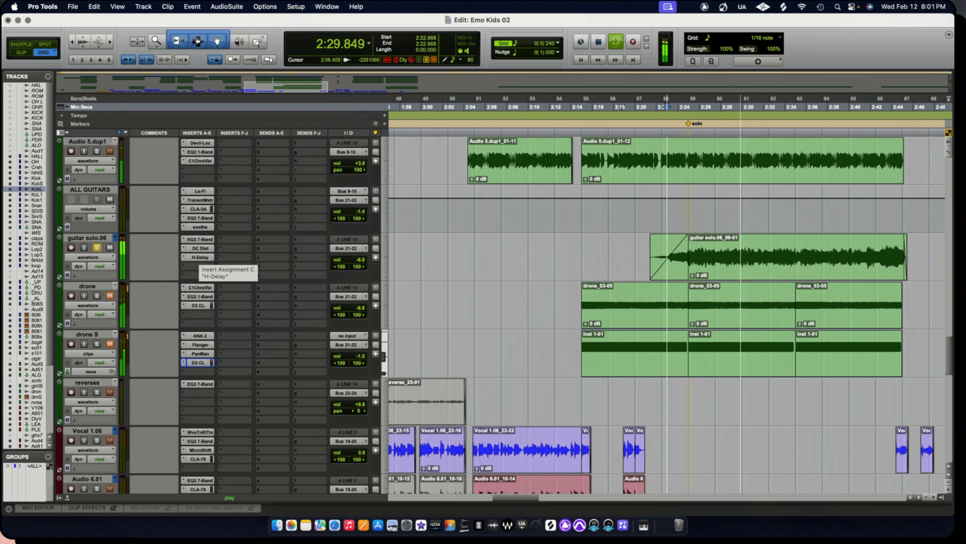
pyautogui.press('space')
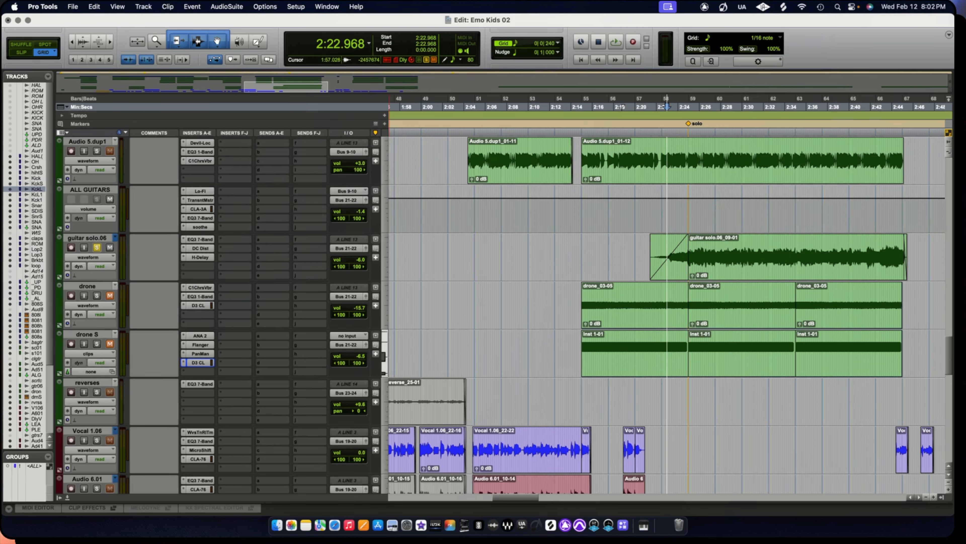
# Inspect the EQ3 7-Band, DC Distortion and H-Delay inserts on guitar solo.06, and replay the soloed guitar.
pyautogui.click(198, 239)
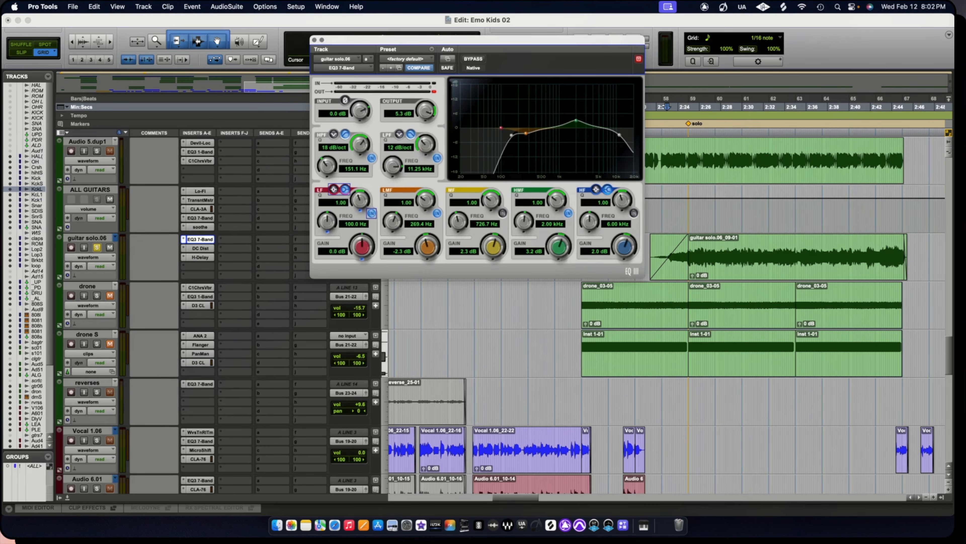
pyautogui.click(200, 248)
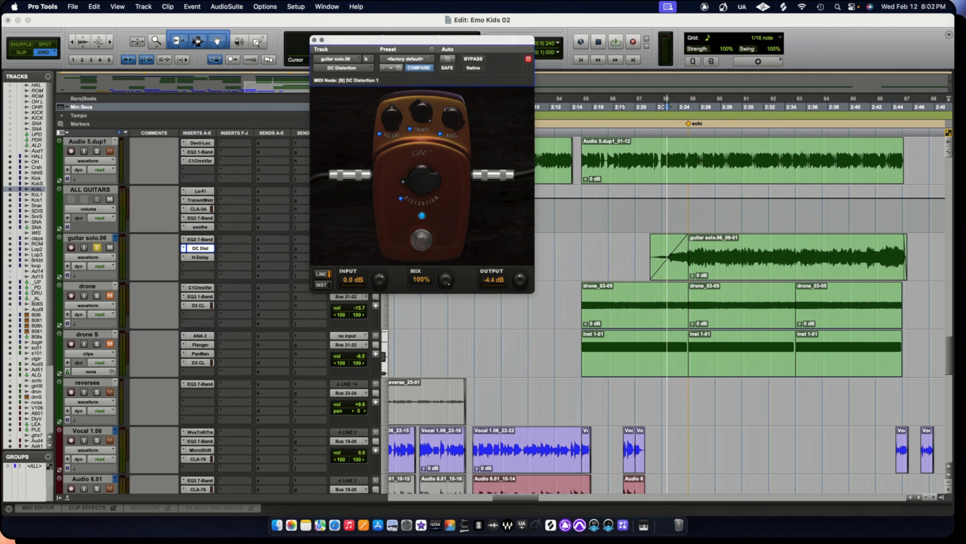
pyautogui.click(200, 257)
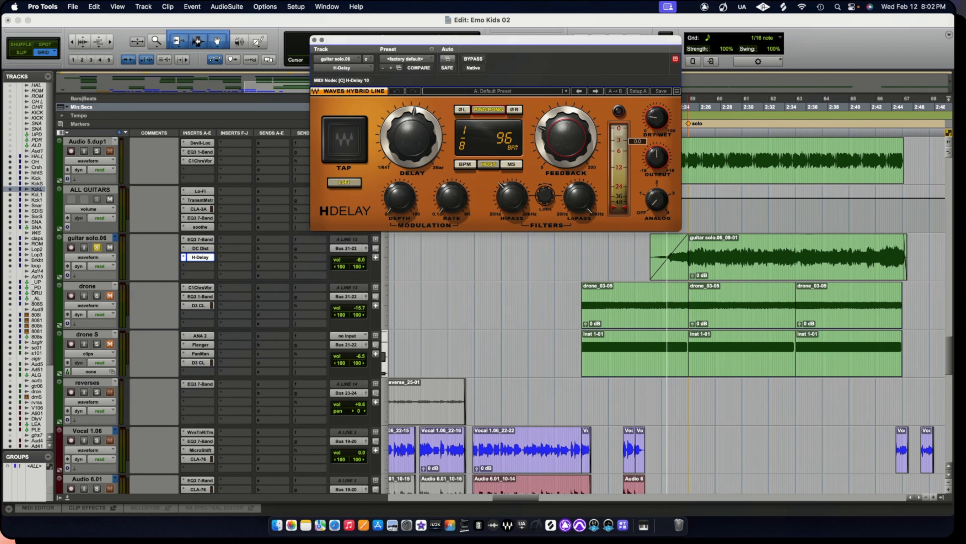
pyautogui.click(315, 40)
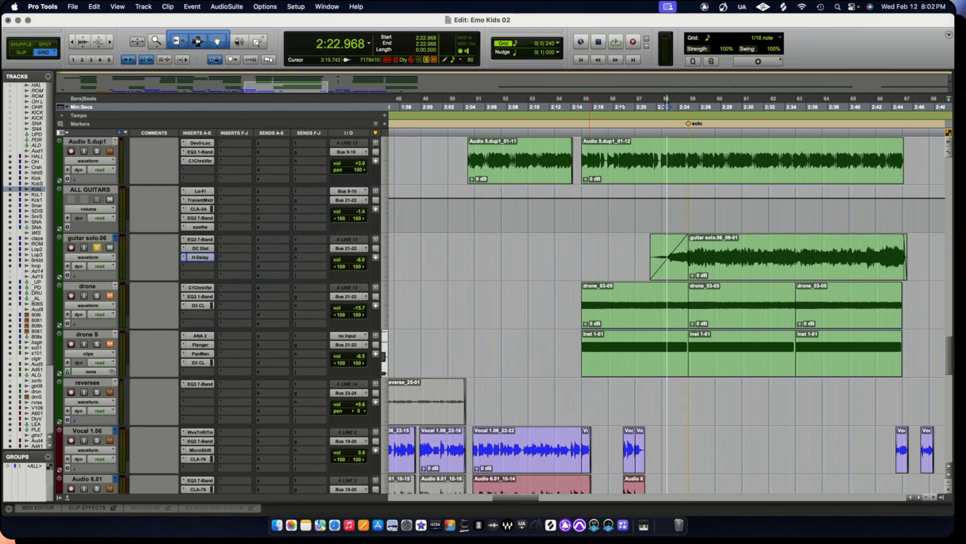
pyautogui.press('space')
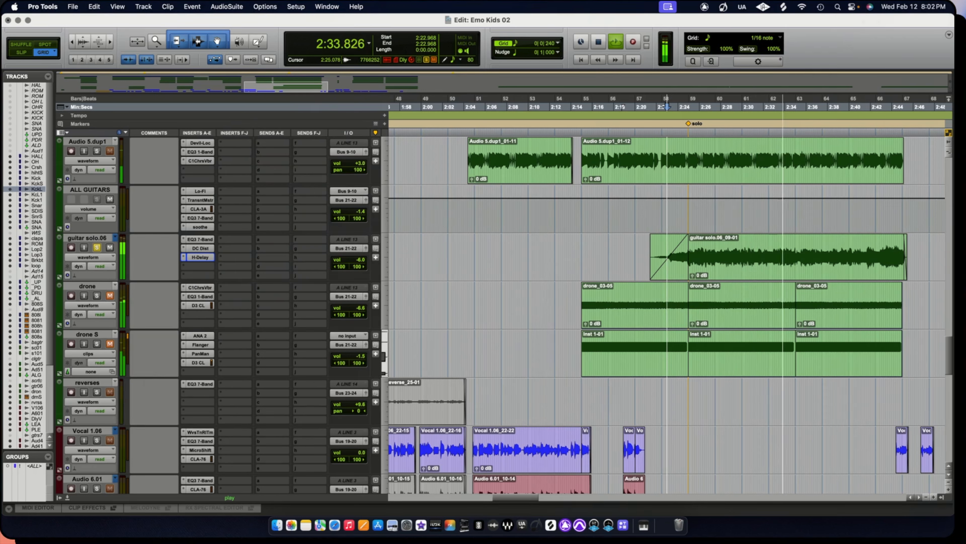
# Audition guitar solo.06 from the solo marker at 2:25.156, comparing its three inserts bypassed and active.
pyautogui.press('space')
pyautogui.click(689, 235)
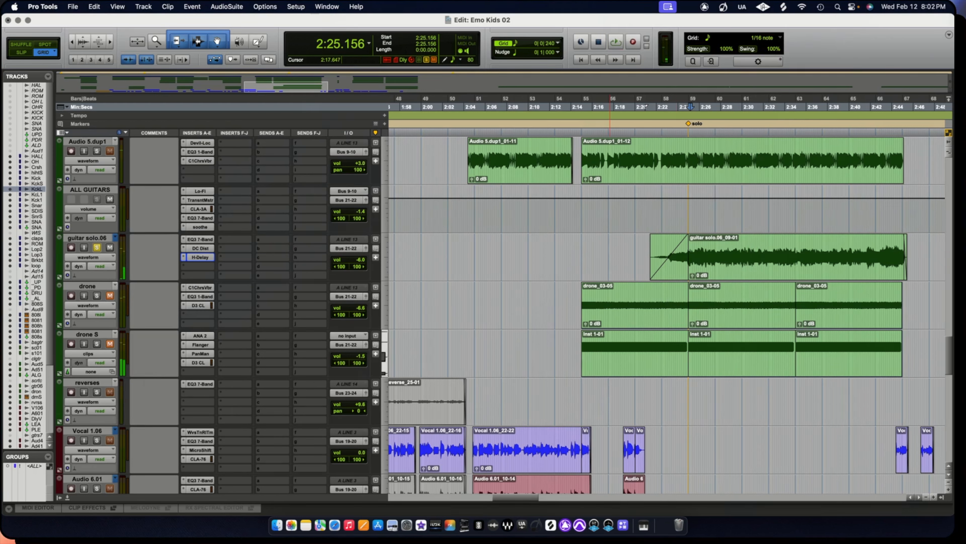
pyautogui.hotkey('shift', 'a')
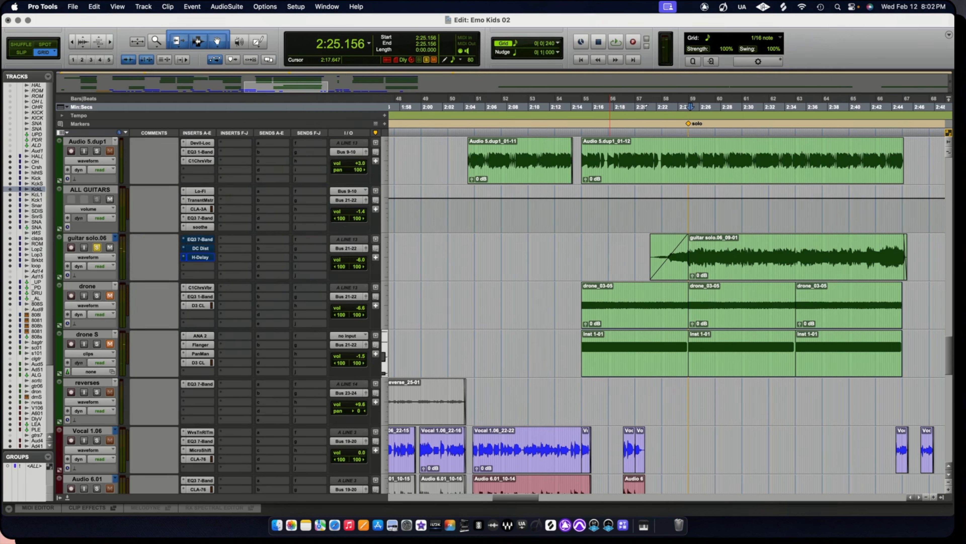
pyautogui.press('space')
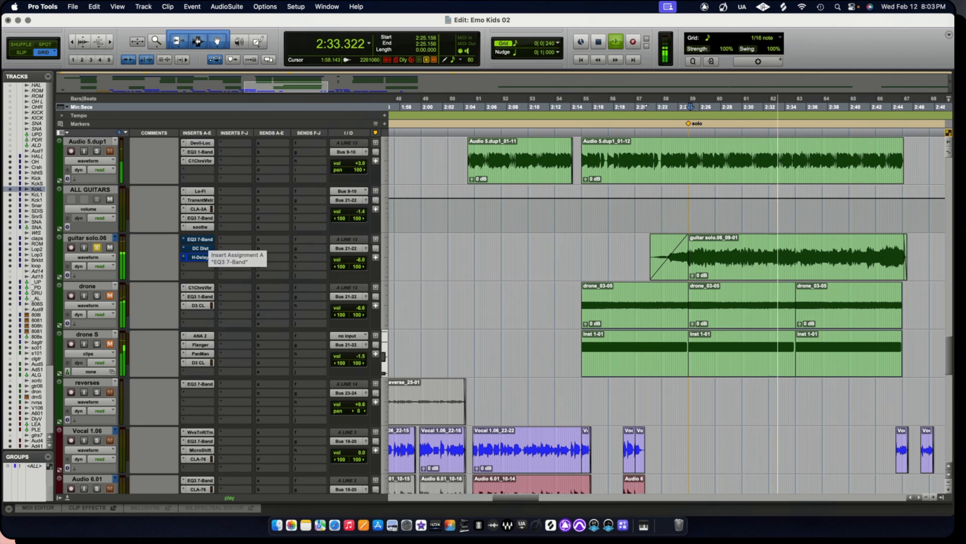
pyautogui.keyDown('shift'); pyautogui.keyDown('super'); pyautogui.click(203, 240); pyautogui.keyUp('super'); pyautogui.keyUp('shift')
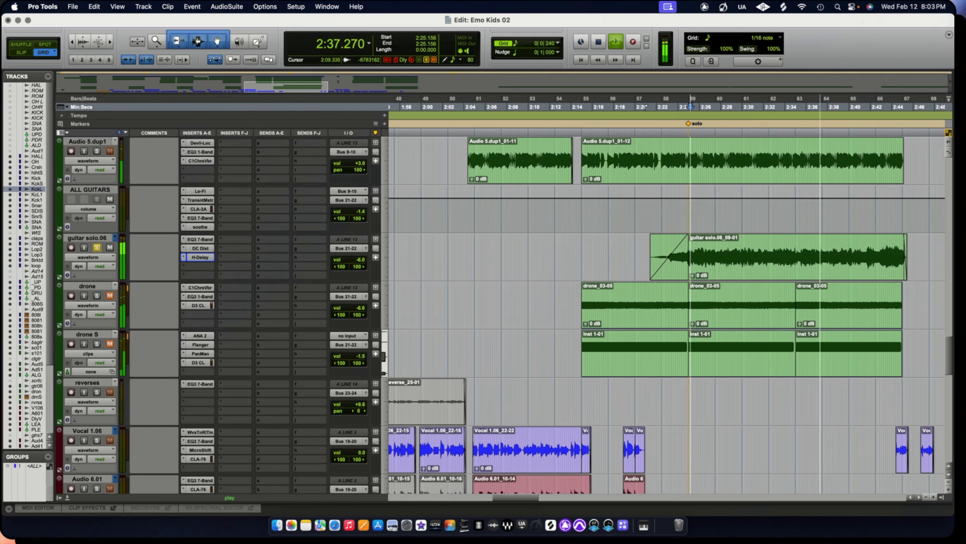
pyautogui.scroll(-3, 666, 316)
pyautogui.scroll(-6, 666, 316)
pyautogui.scroll(8, 665, 315)
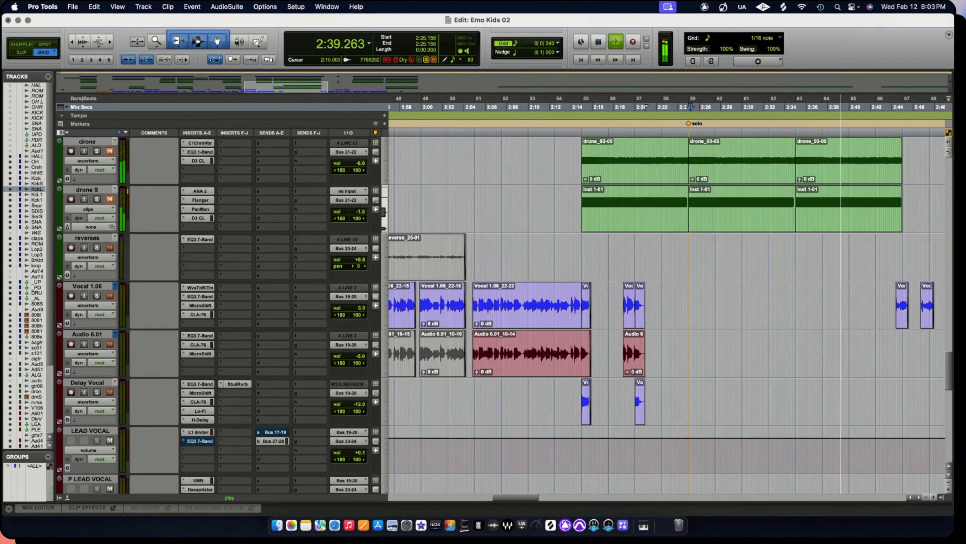
pyautogui.scroll(1, 666, 315)
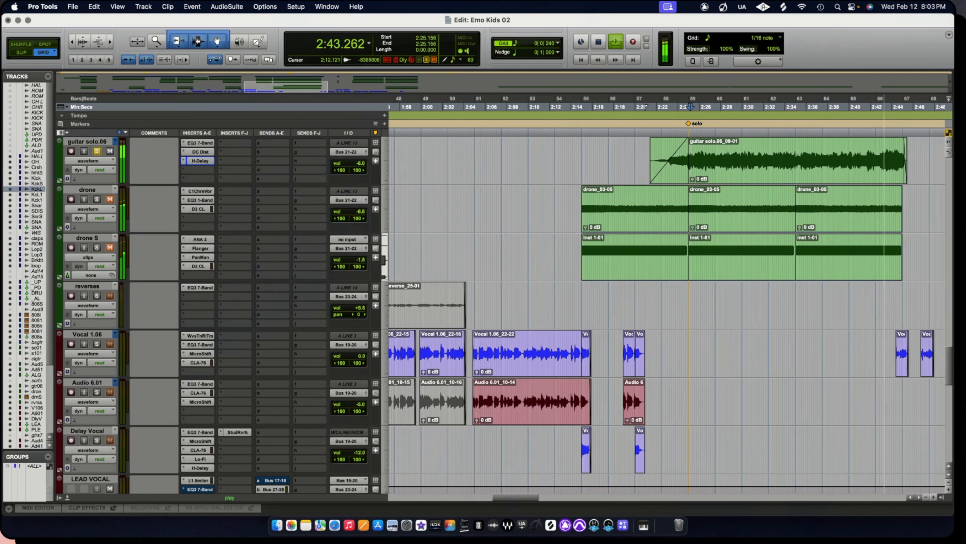
pyautogui.press('space')
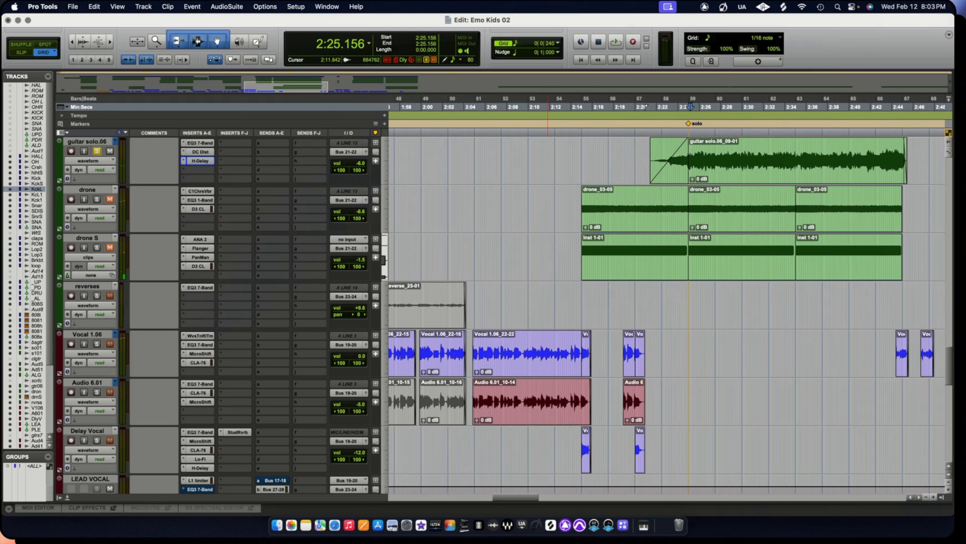
# Add drone S, drone and reverses to the solo alongside guitar solo.06.
pyautogui.click(110, 247)
pyautogui.click(97, 199)
pyautogui.click(110, 199)
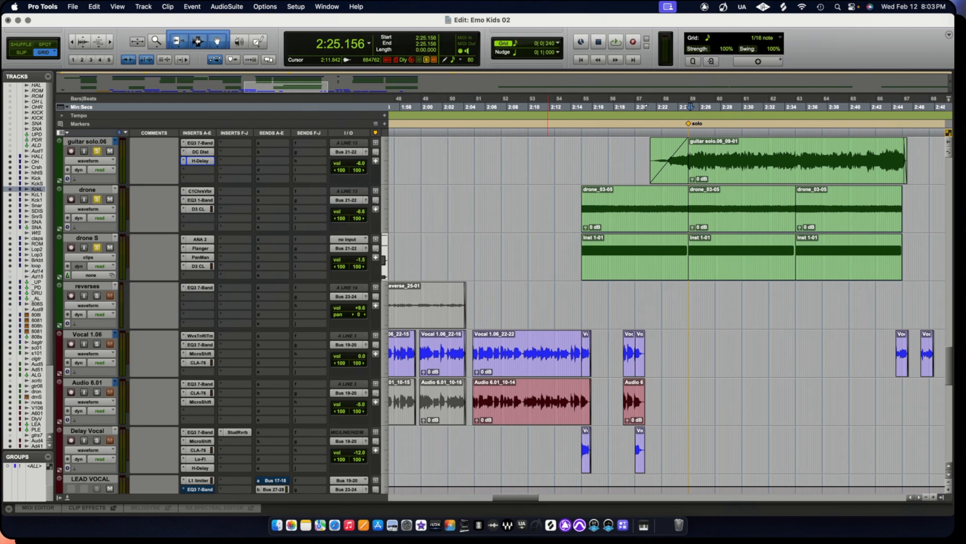
pyautogui.click(97, 296)
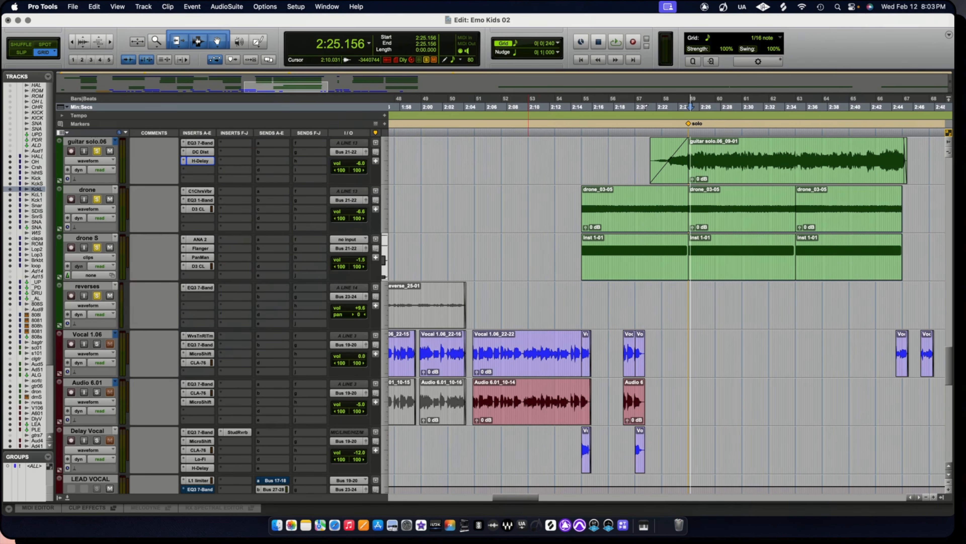
# Unsolo drone and drone S, and select the Vocal 1-Reverse_07-01 clip on the reverses track for a closer look.
pyautogui.scroll(-2, 599, 286)
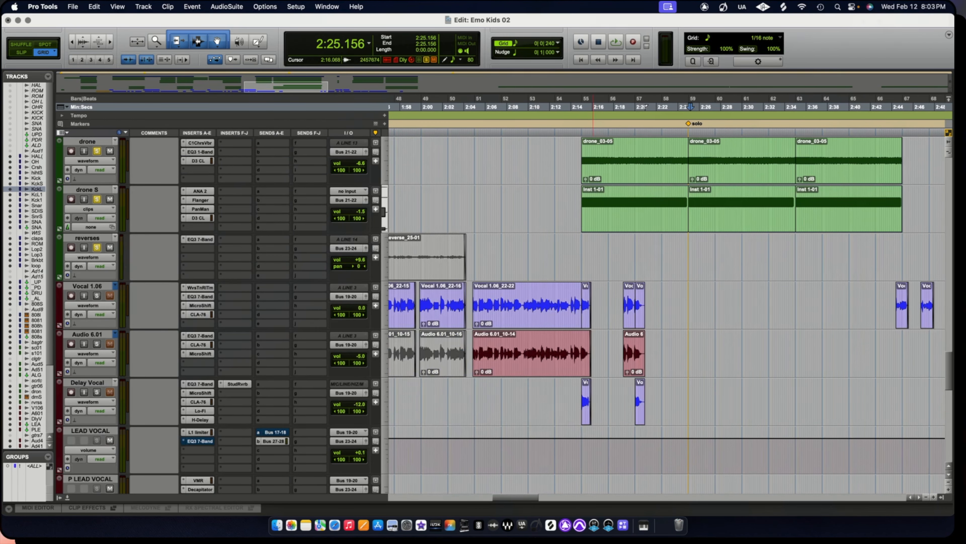
pyautogui.hscroll(-10, 604, 286)
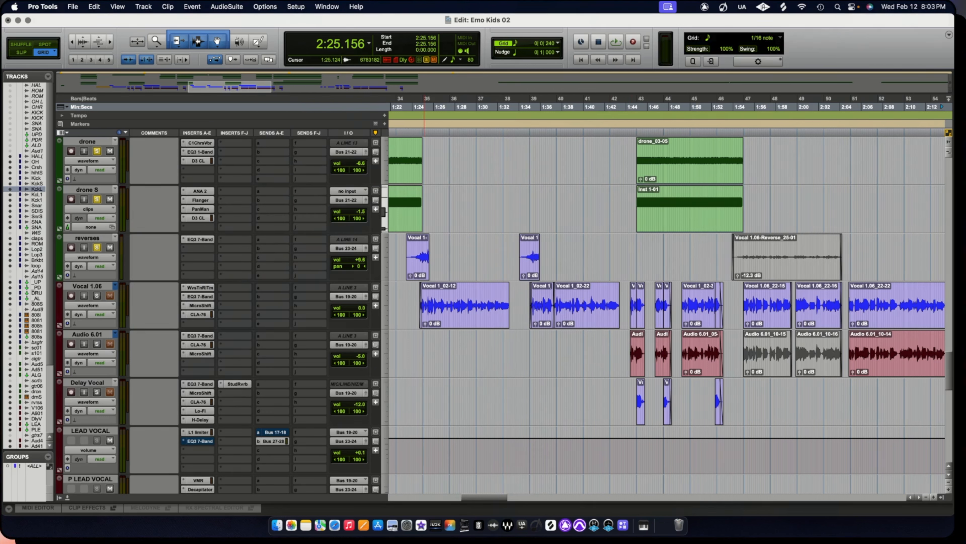
pyautogui.moveTo(97, 199); pyautogui.dragTo(97, 151)
pyautogui.click(422, 263)
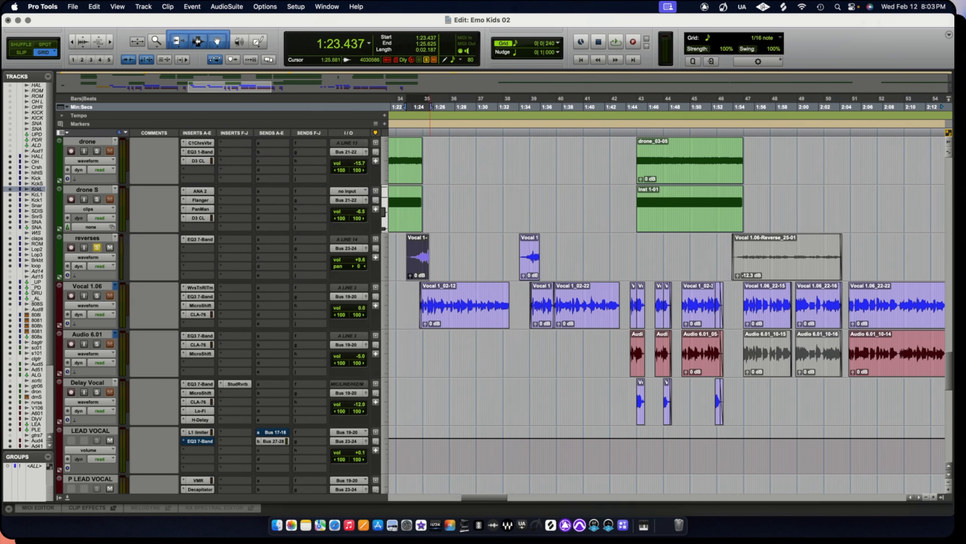
pyautogui.press('t')
pyautogui.press('t')
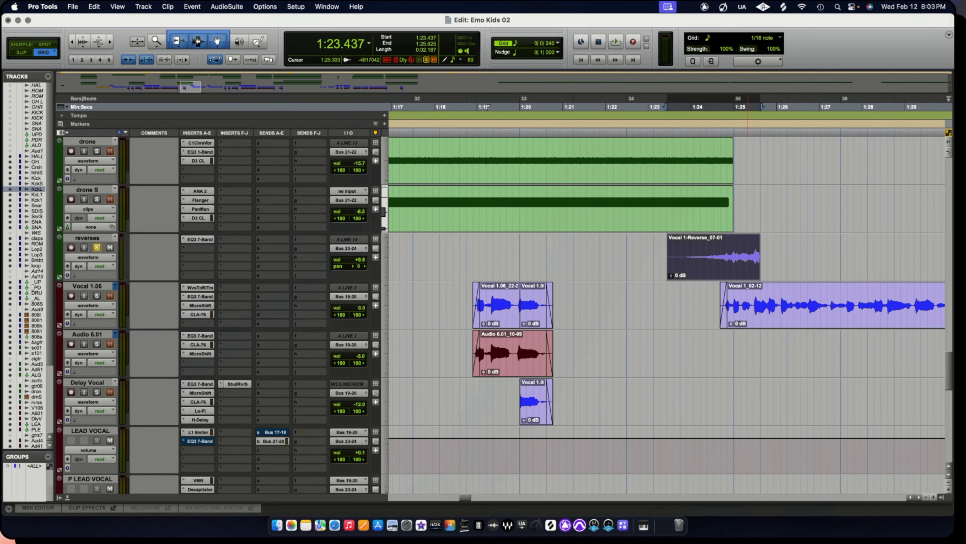
# Set the playback start to 0:24.687 and switch the solo from reverses to Vocal 1.06.
pyautogui.press('r')
pyautogui.press('r')
pyautogui.press('r')
pyautogui.press('r')
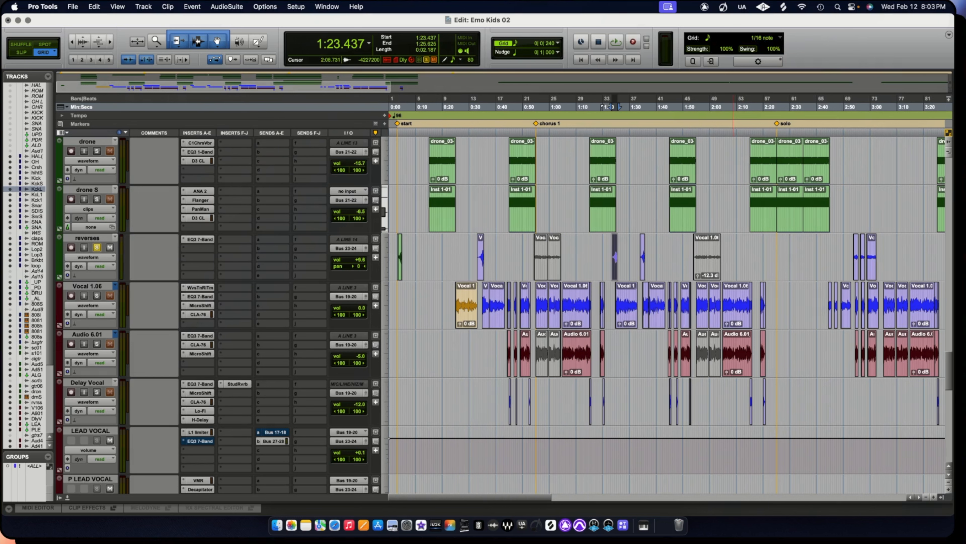
pyautogui.click(454, 251)
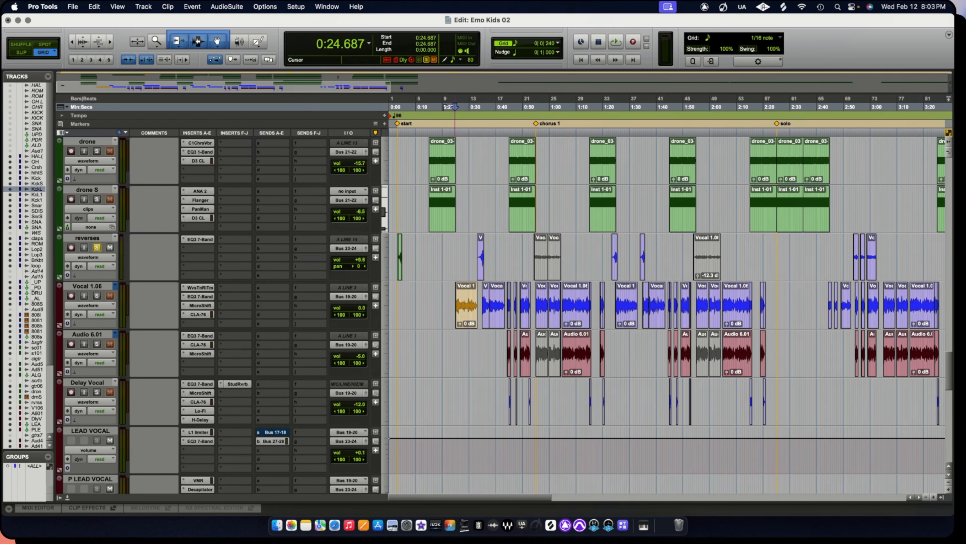
pyautogui.press('t')
pyautogui.press('t')
pyautogui.press('t')
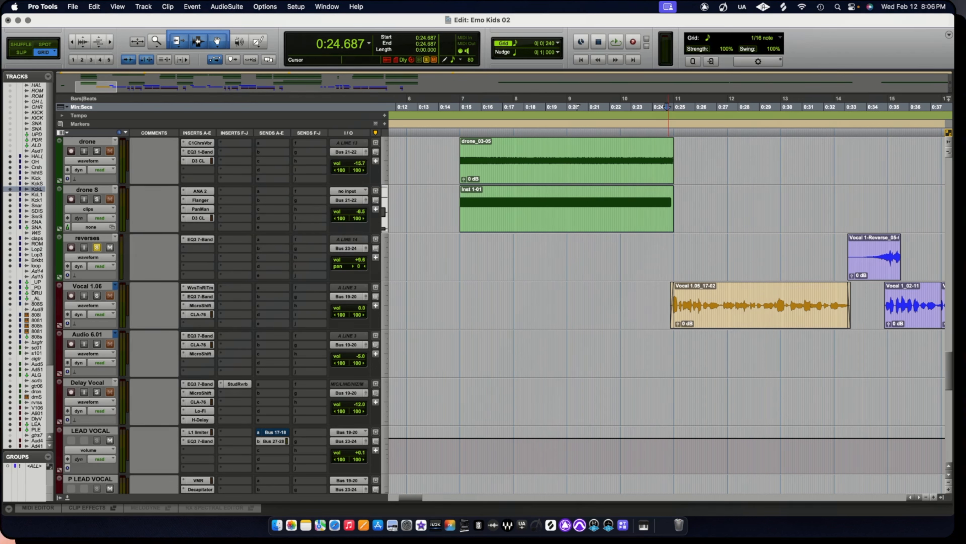
pyautogui.click(97, 247)
pyautogui.click(97, 296)
# Inspect the Waves Tune Real-Time, EQ3 7-Band, MicroShift and CLA-76 inserts on Vocal 1.06, and audition the soloed vocal.
pyautogui.click(198, 288)
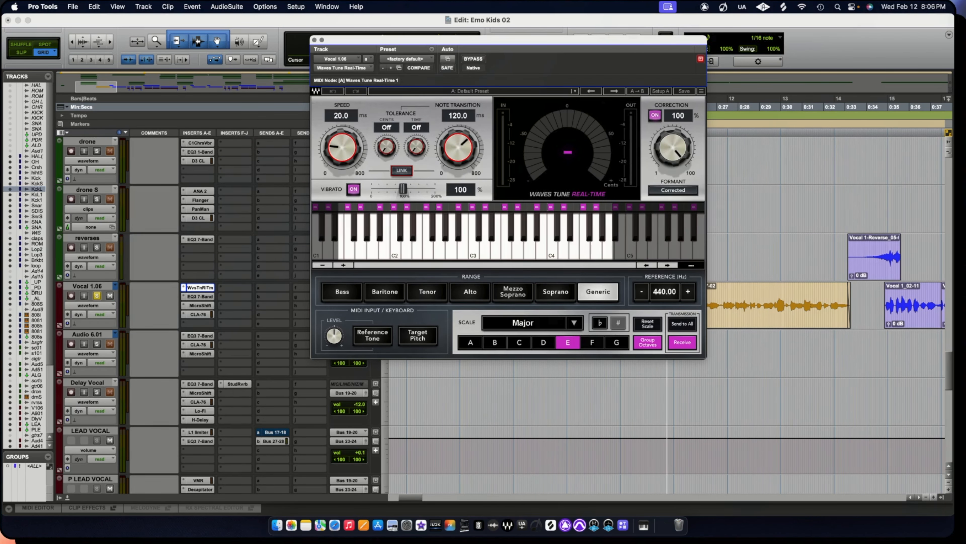
pyautogui.click(199, 296)
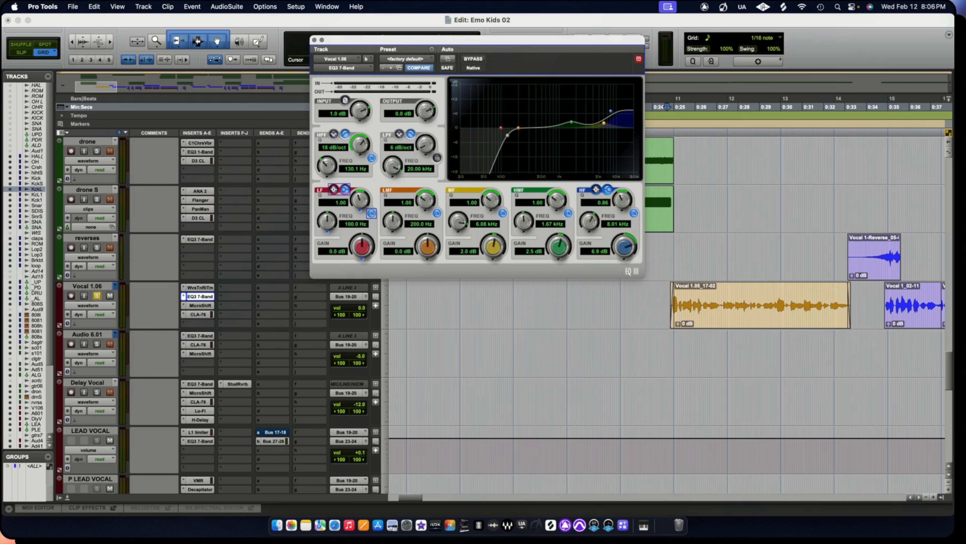
pyautogui.click(200, 305)
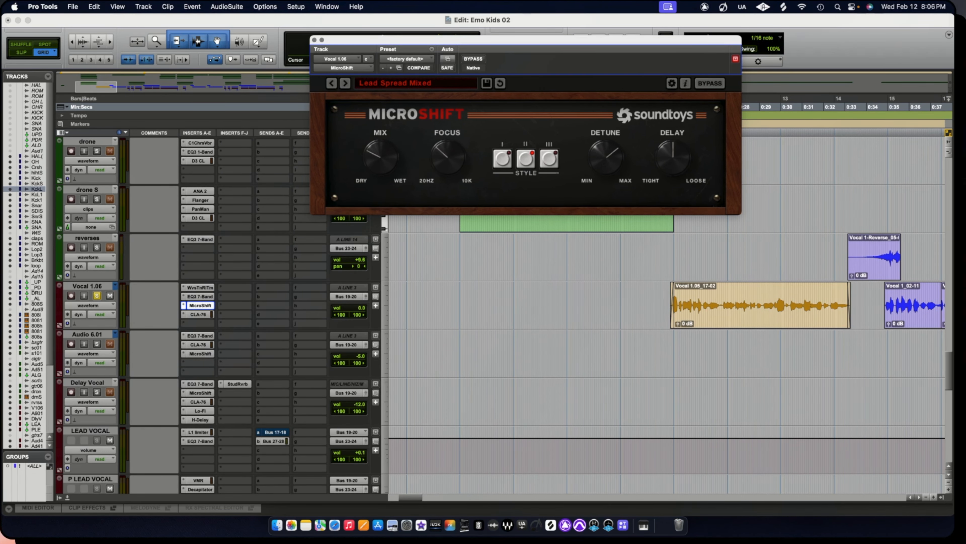
pyautogui.click(199, 314)
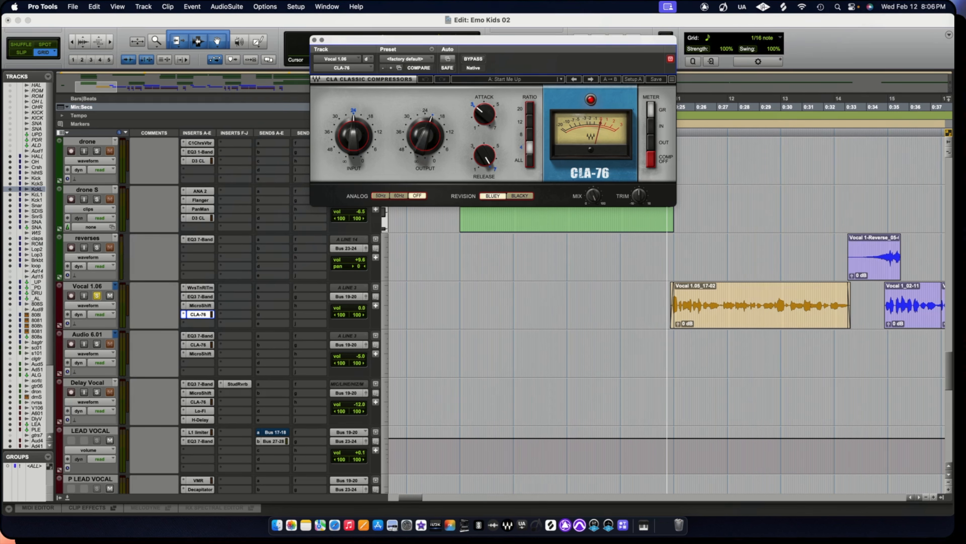
pyautogui.press('space')
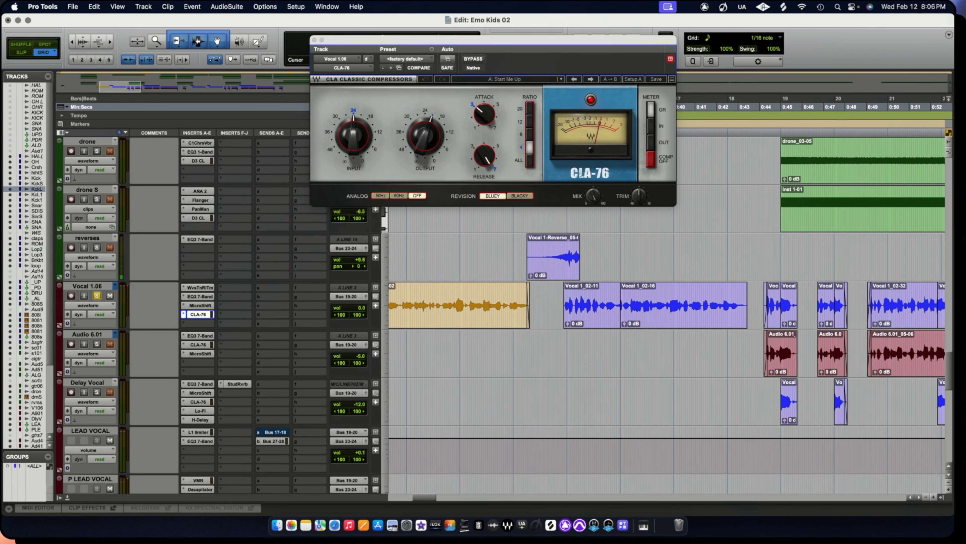
# Look over the vocal effects and bus tracks, and inspect the EQ3 7-Band insert on LEAD VOCAL.
pyautogui.scroll(-10, 665, 281)
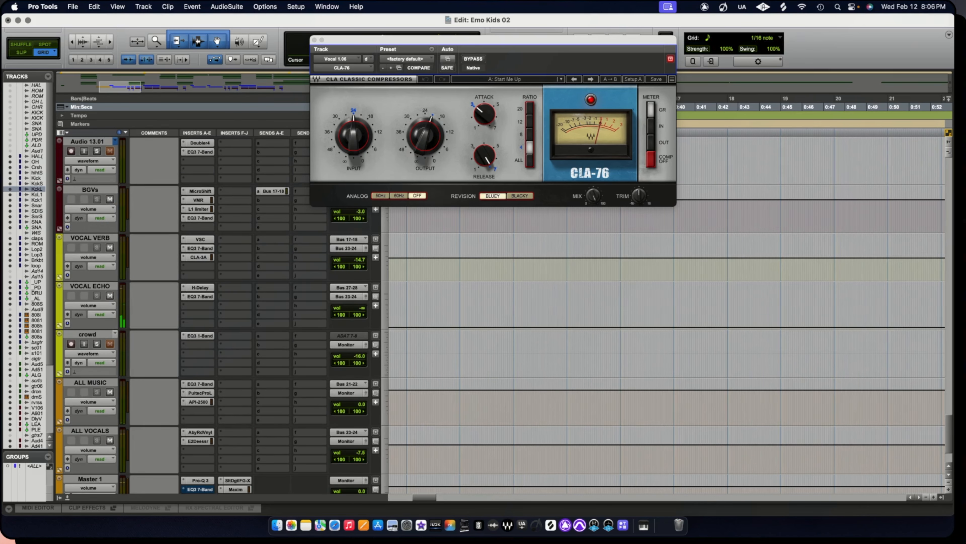
pyautogui.scroll(-3, 666, 282)
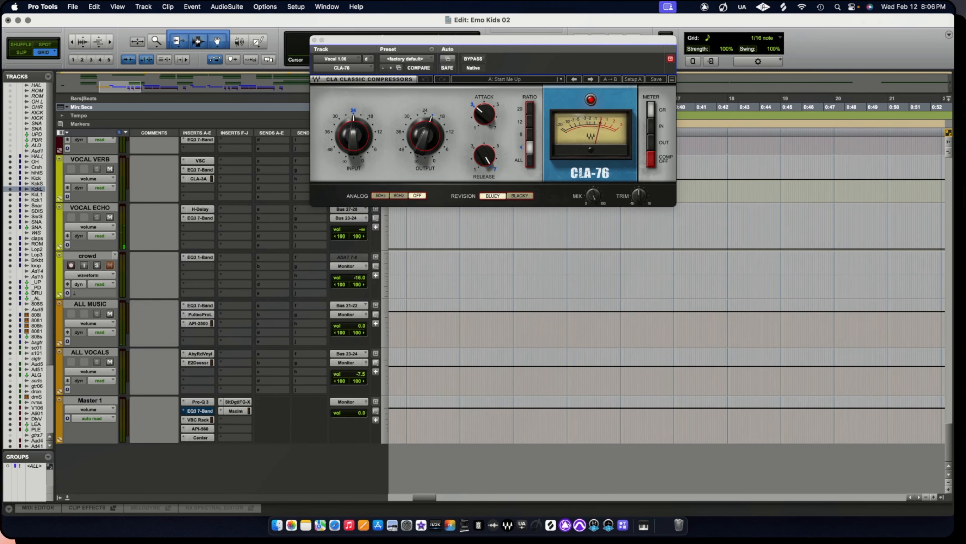
pyautogui.scroll(13, 666, 282)
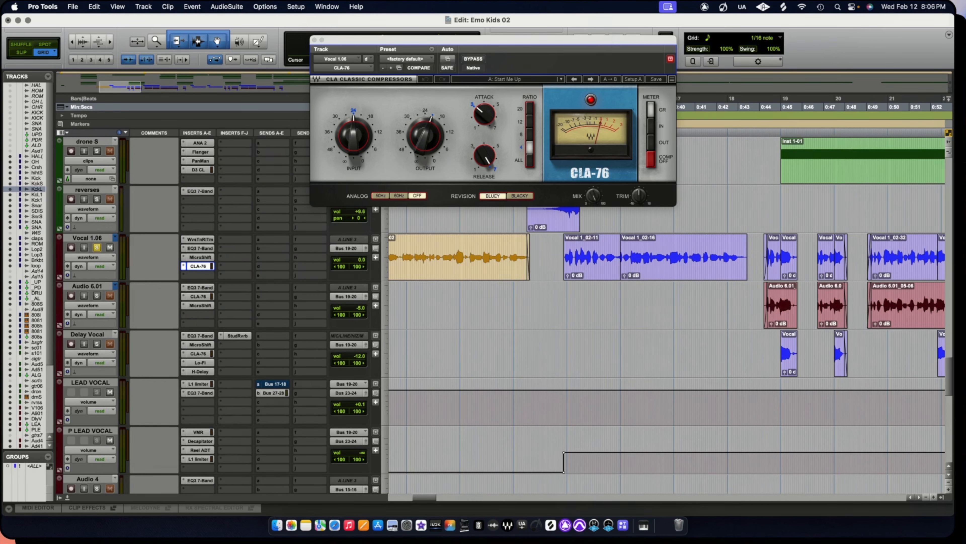
pyautogui.click(199, 392)
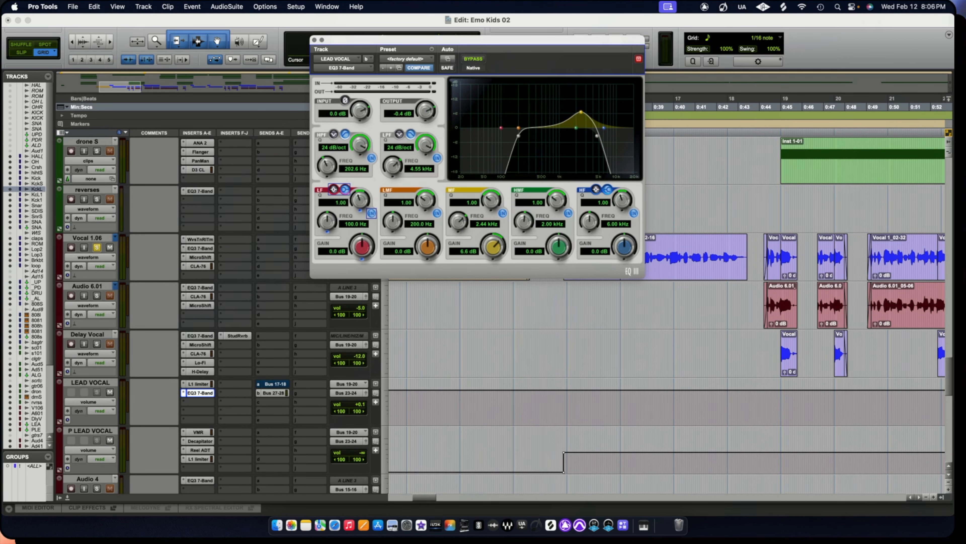
pyautogui.press('super+w')
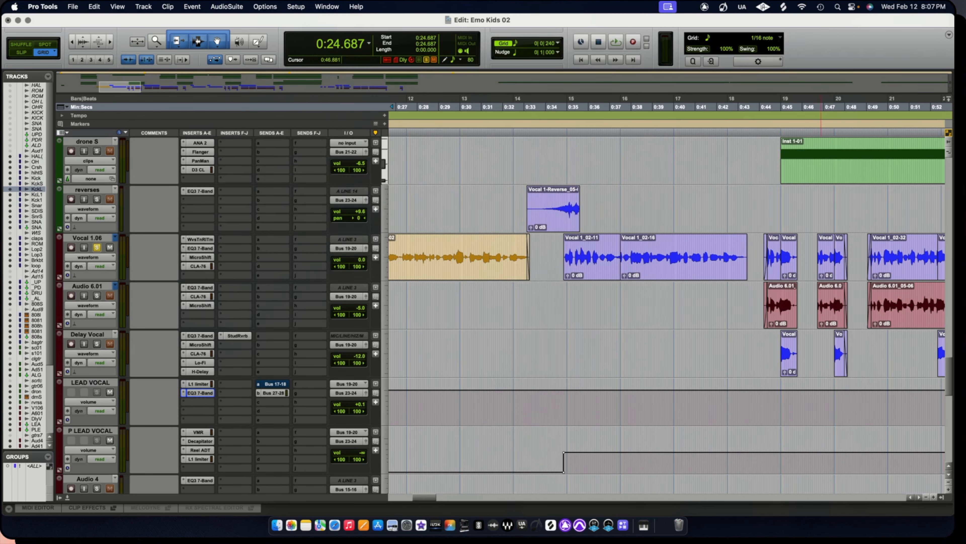
# Audition the soloed Vocal 1.06 from 0:48.906 through the start of chorus 1.
pyautogui.click(865, 249)
pyautogui.hscroll(1, 865, 249)
pyautogui.press('space')
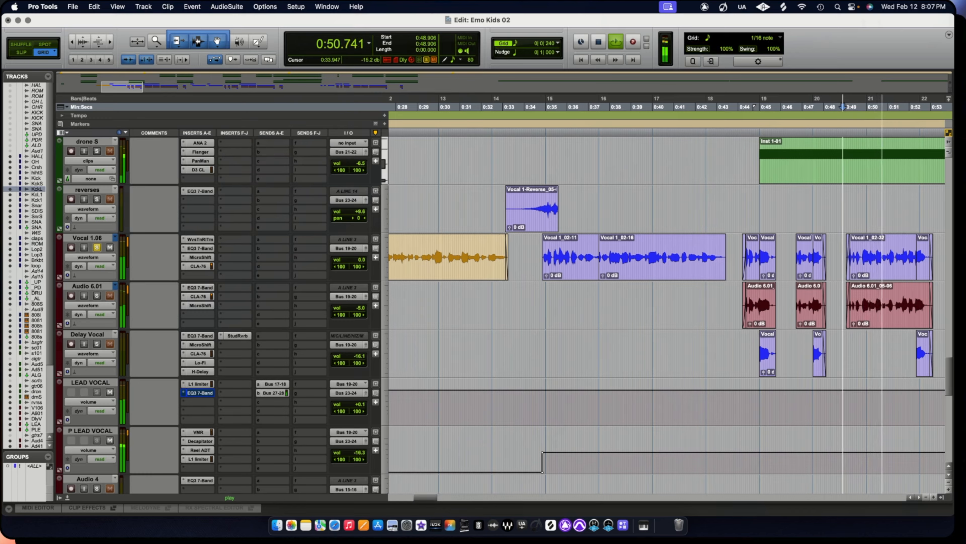
pyautogui.moveTo(424, 497); pyautogui.dragTo(437, 497)
pyautogui.hscroll(3, 667, 305)
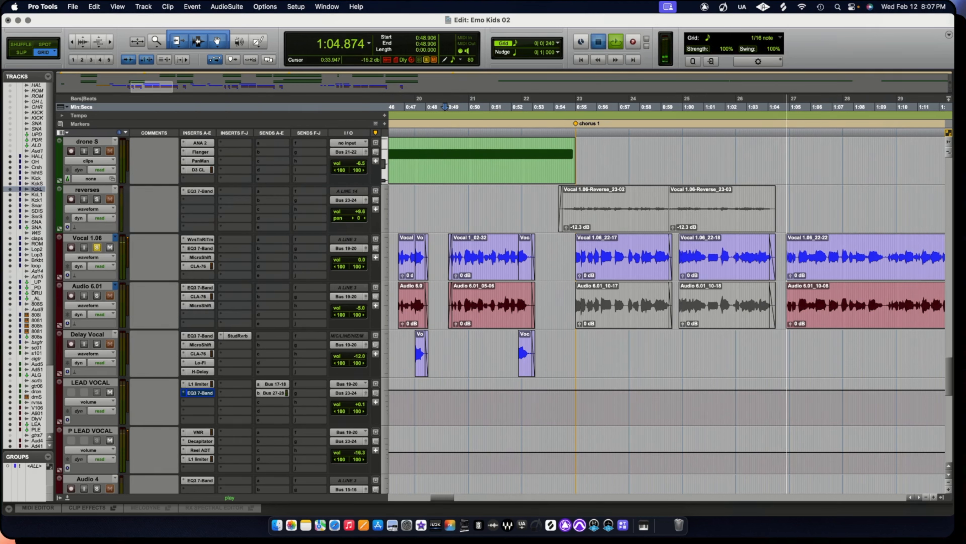
pyautogui.press('space')
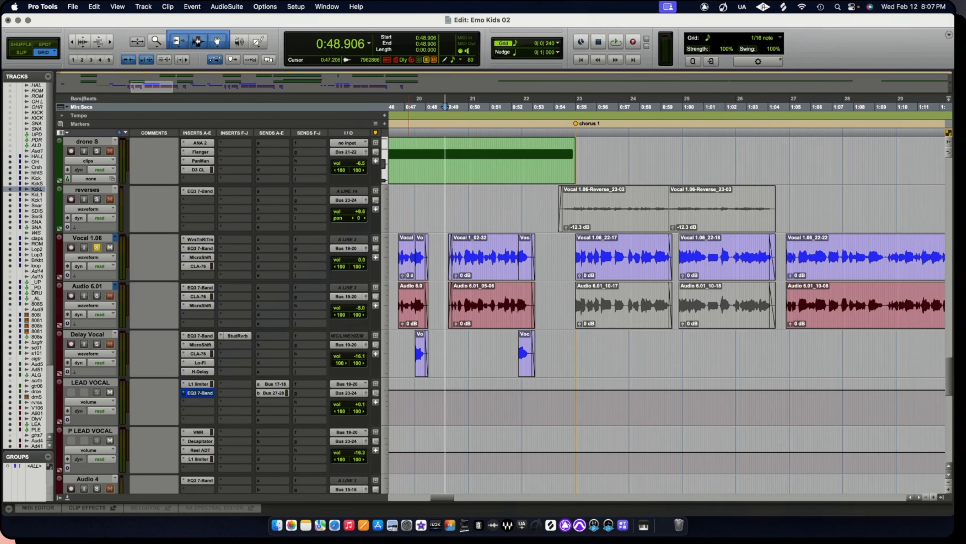
# Add Audio 6.01 to the vocal solo and inspect its EQ3 7-Band, CLA-76 and MicroShift inserts.
pyautogui.scroll(-2, 670, 316)
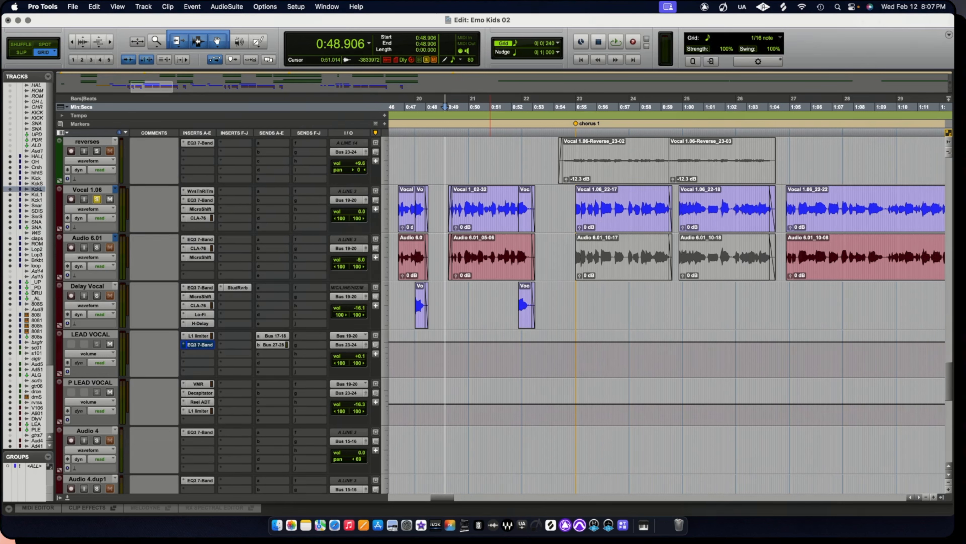
pyautogui.click(96, 247)
pyautogui.click(198, 238)
pyautogui.click(198, 248)
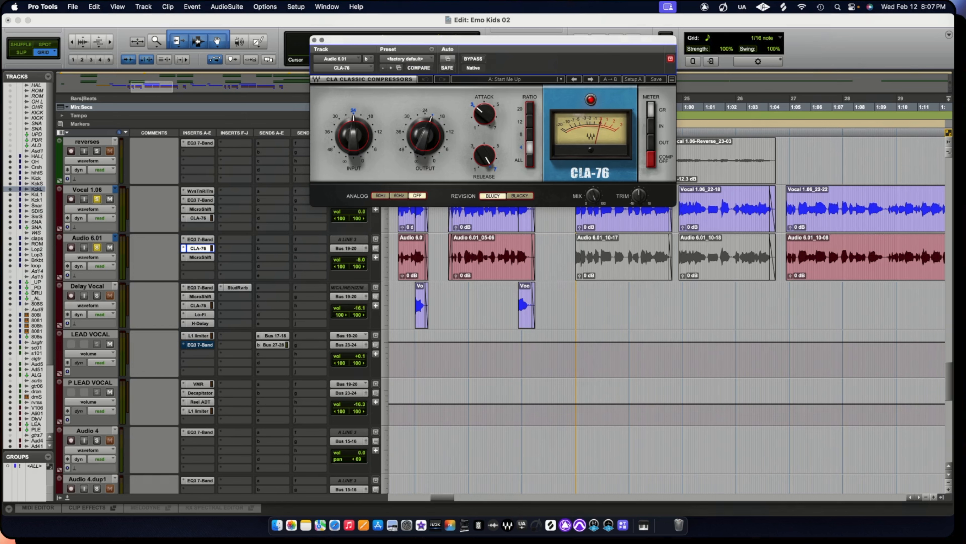
pyautogui.click(198, 257)
pyautogui.click(198, 257)
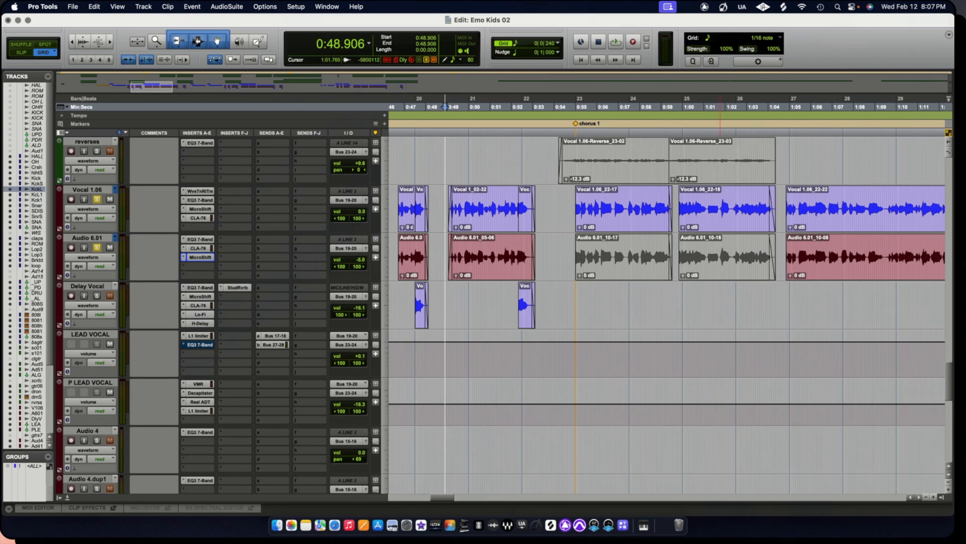
# Audition Vocal 1.06 and Audio 6.01 together from 0:48.906, and add Delay Vocal to the solo.
pyautogui.press('space')
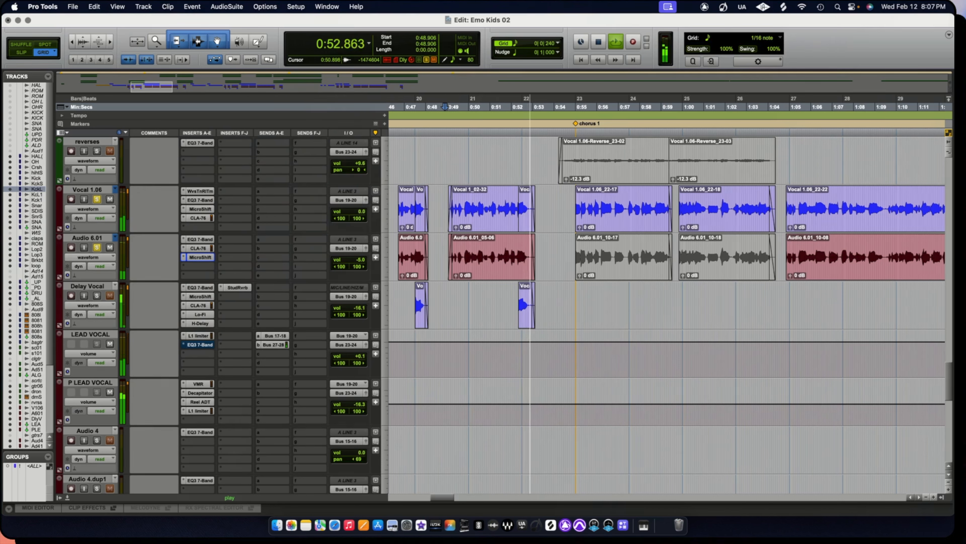
pyautogui.press('space')
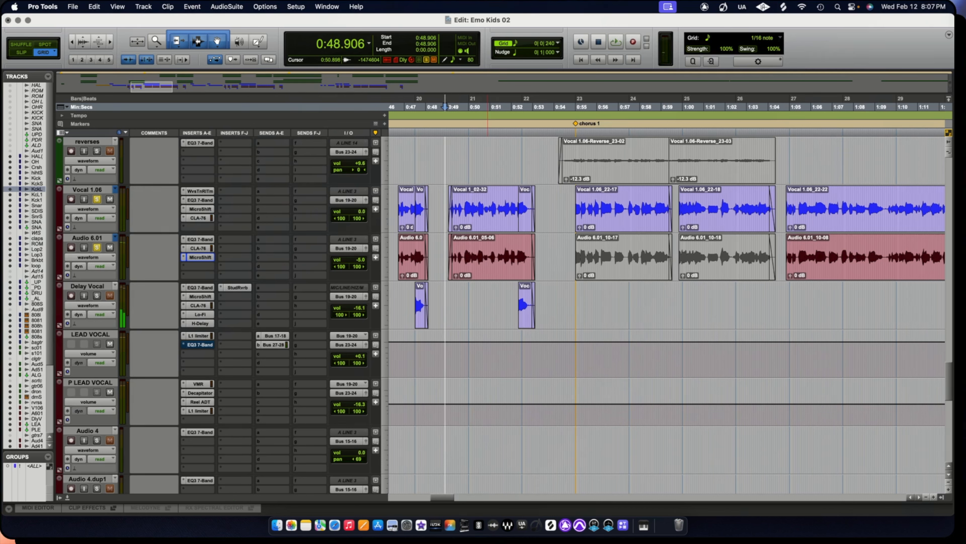
pyautogui.click(97, 296)
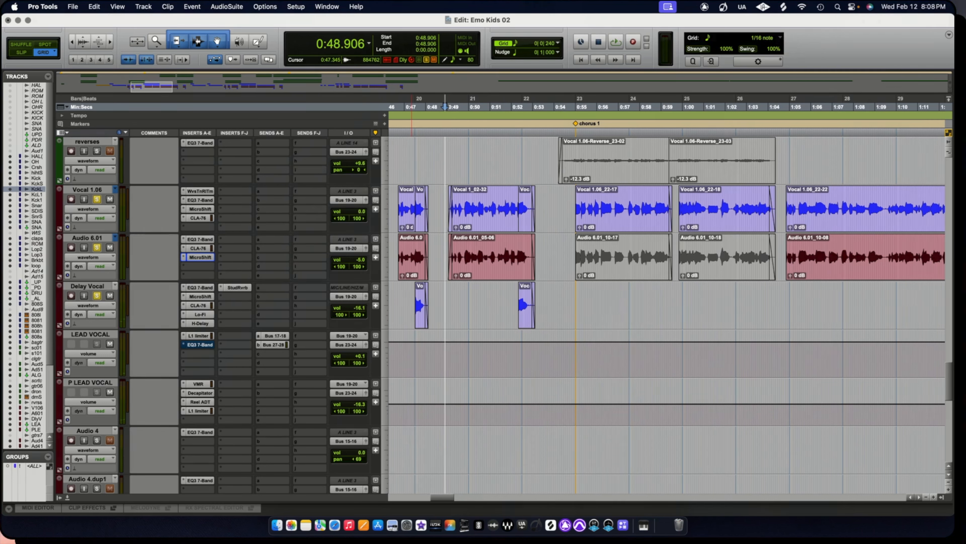
# Inspect the H-Delay insert on Delay Vocal and briefly audition the three soloed vocal tracks from 0:46.718.
pyautogui.click(200, 323)
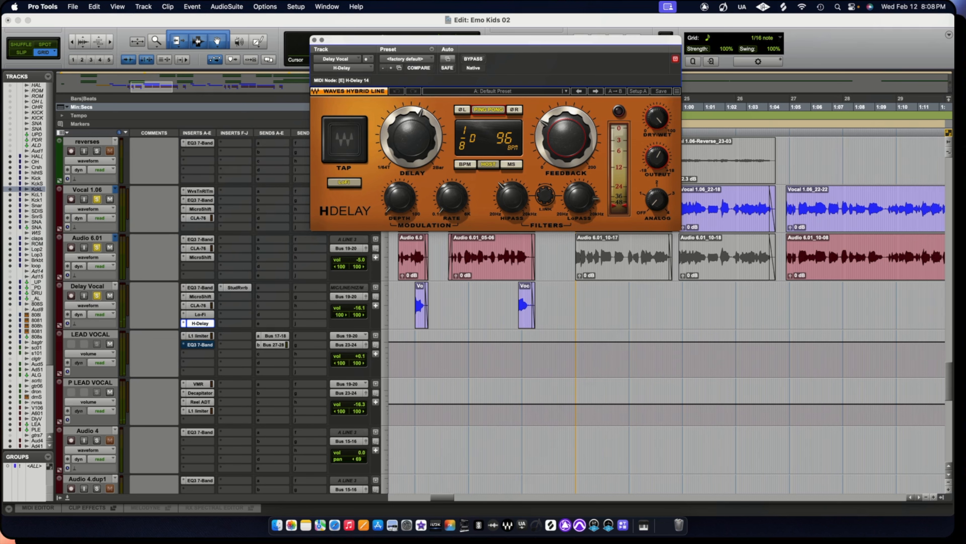
pyautogui.click(314, 40)
pyautogui.click(398, 107)
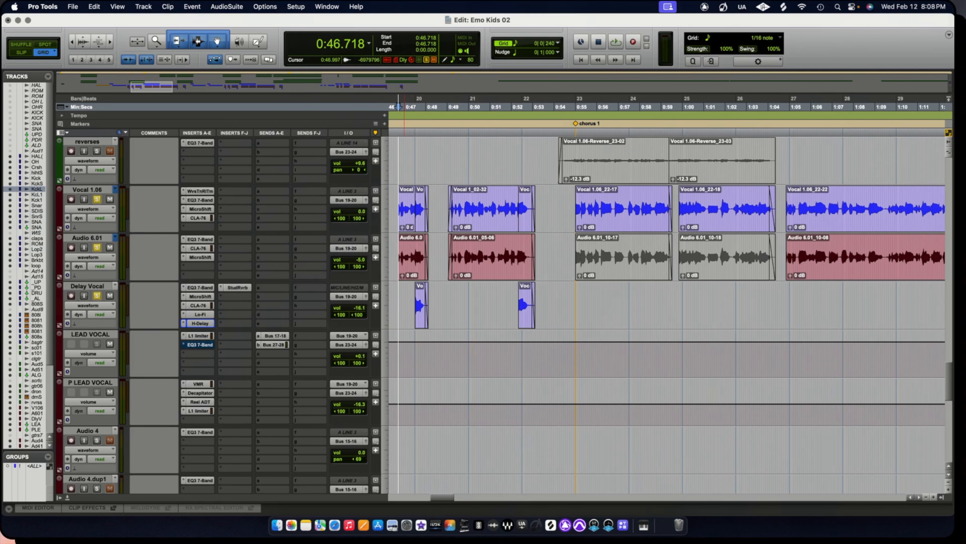
pyautogui.press('space')
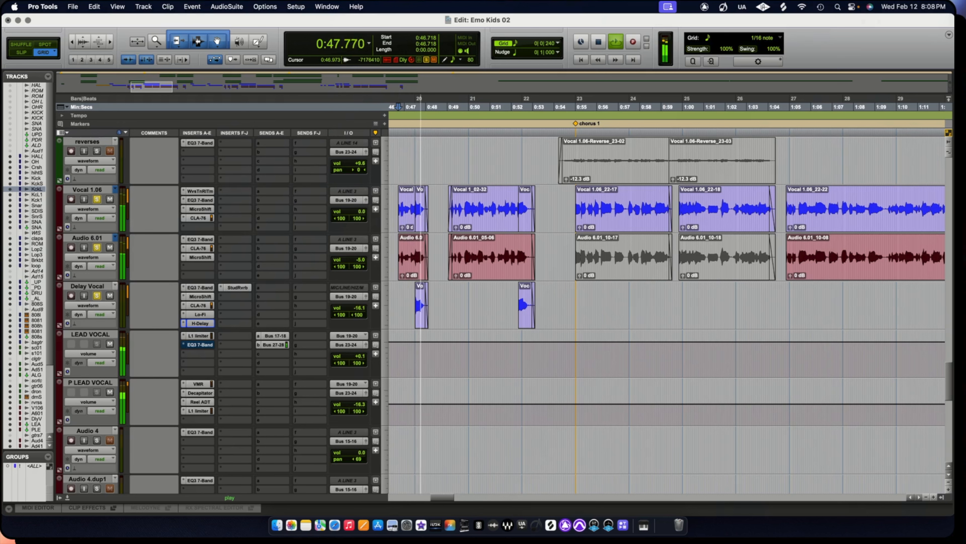
pyautogui.press('space')
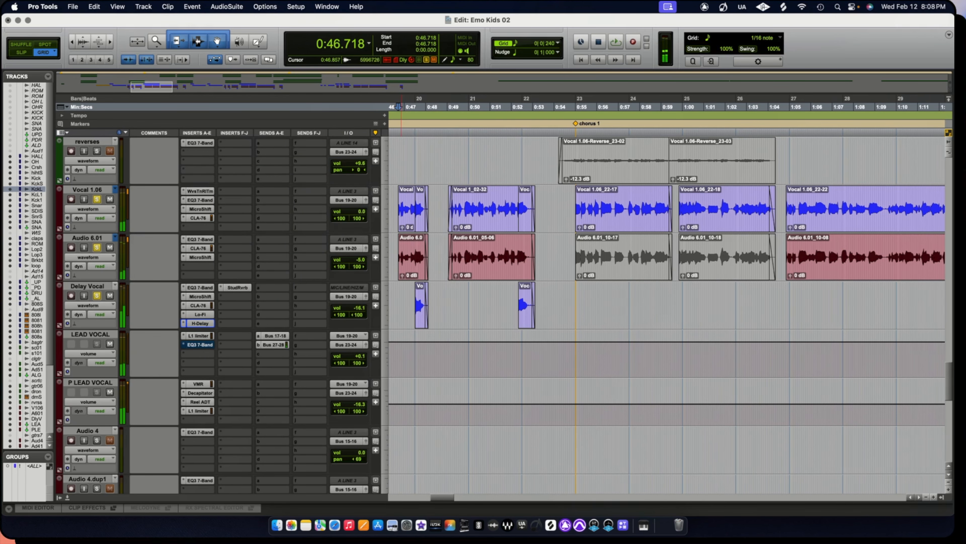
# Audition the soloed Vocal 1.06, Audio 6.01 and Delay Vocal tracks from 0:44.218 through the phrases with delay throws.
pyautogui.press('r')
pyautogui.press('r')
pyautogui.press('t')
pyautogui.press('t')
pyautogui.press('t')
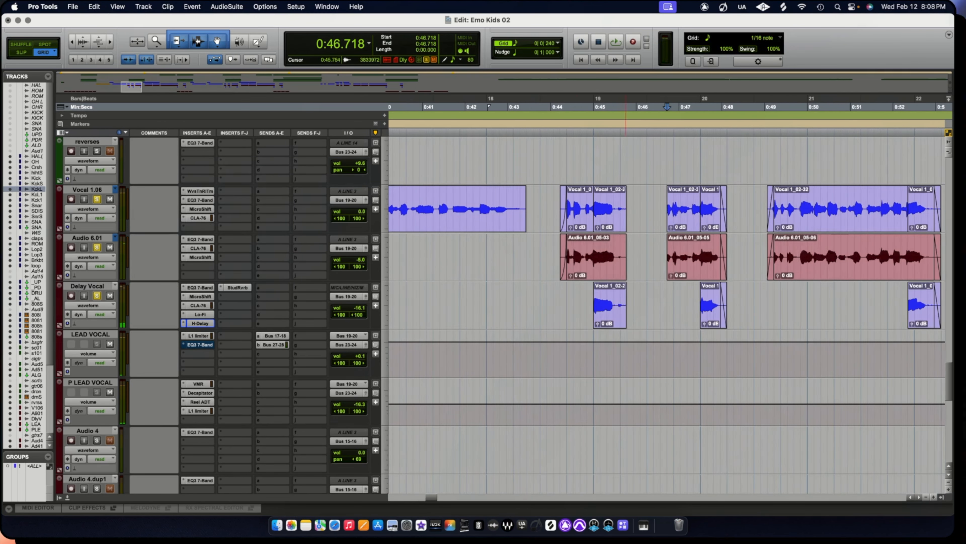
pyautogui.click(659, 107)
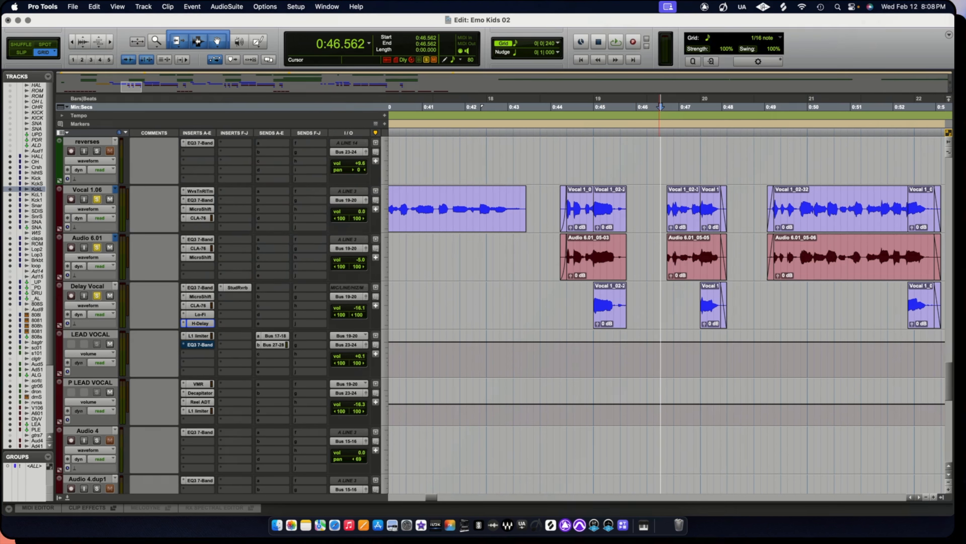
pyautogui.click(560, 107)
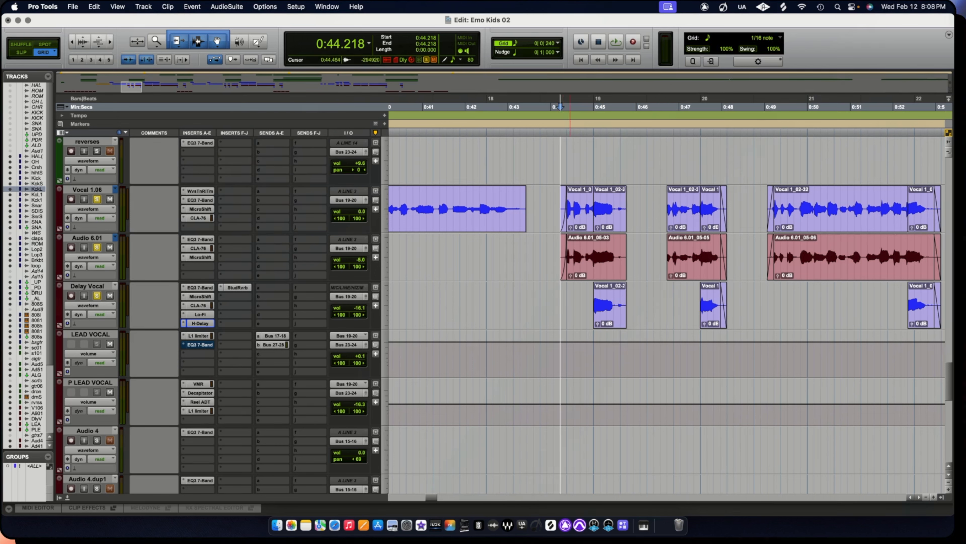
pyautogui.press('space')
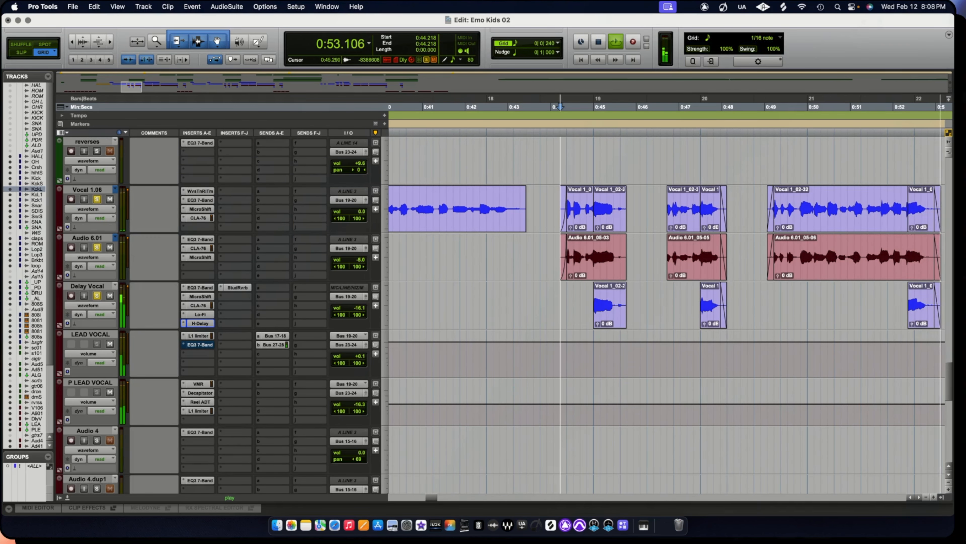
pyautogui.press('space')
# Inspect the L1 limiter on LEAD VOCAL while playing the soloed vocals from 0:44.218.
pyautogui.press('super+bracketleft')
pyautogui.press('super+bracketleft')
pyautogui.press('super+bracketleft')
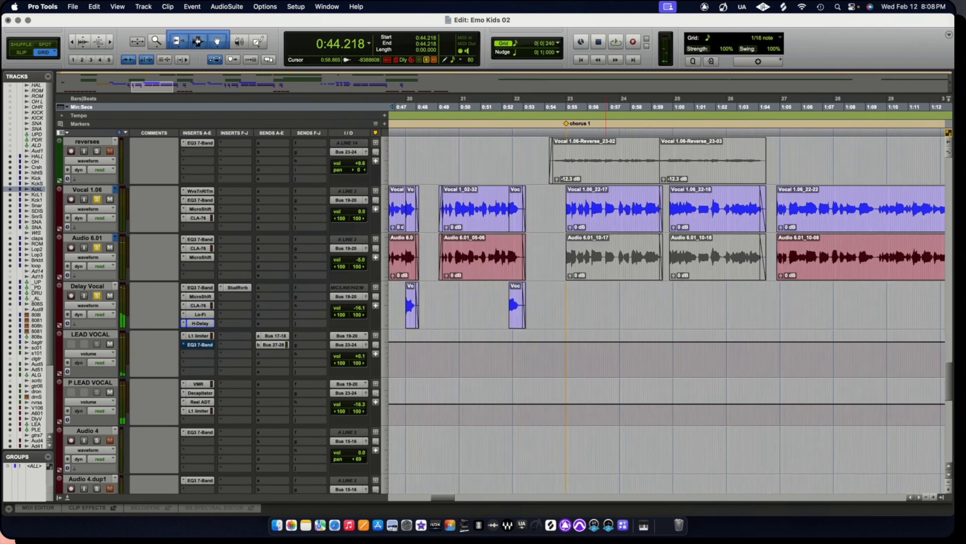
pyautogui.press('super+bracketright')
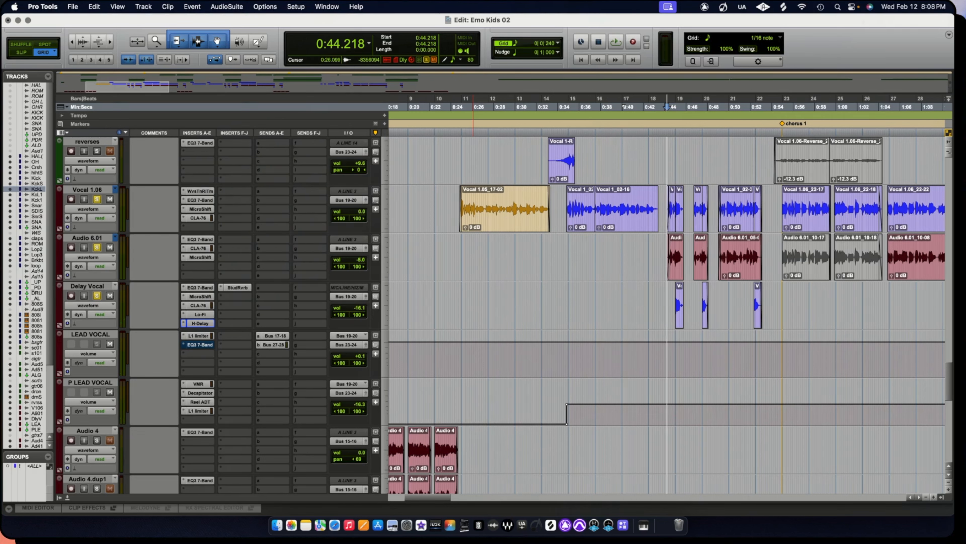
pyautogui.click(199, 336)
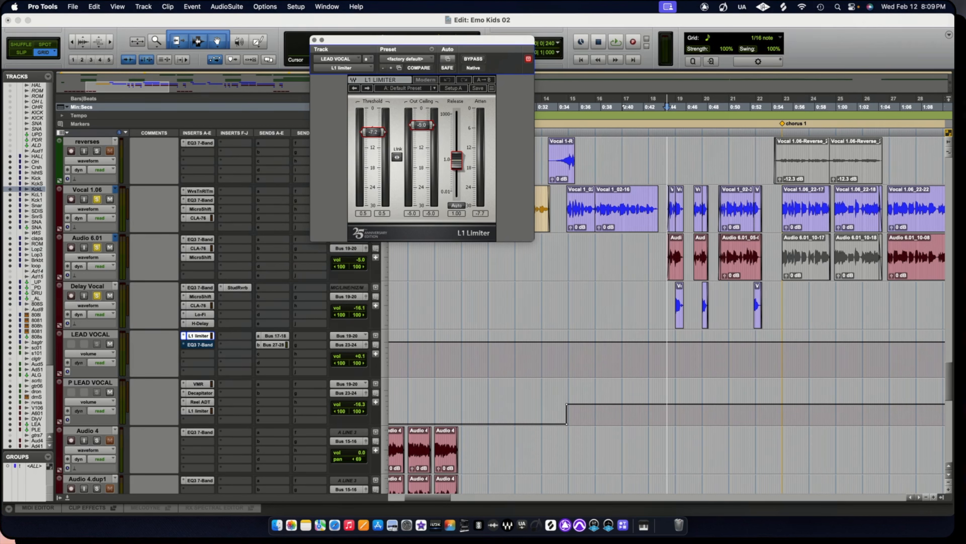
pyautogui.press('space')
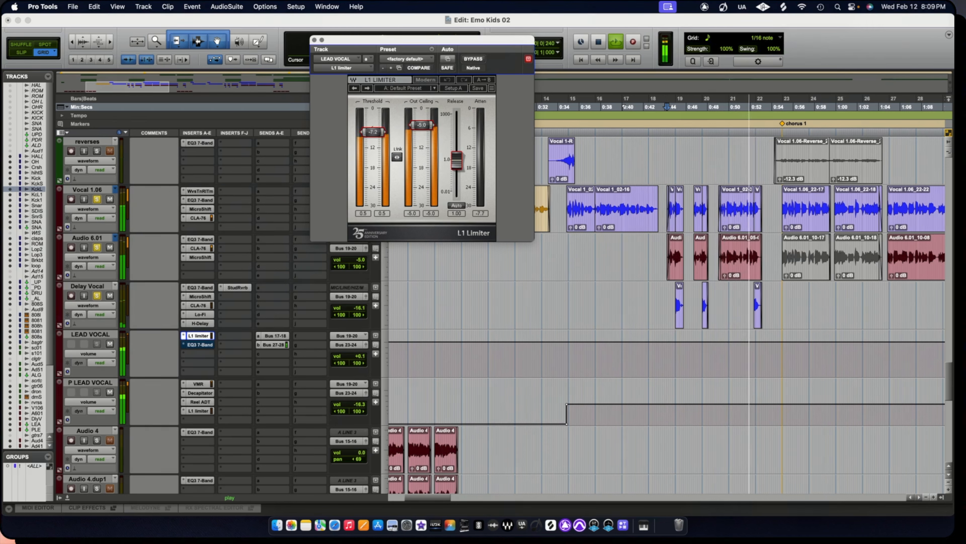
pyautogui.press('space')
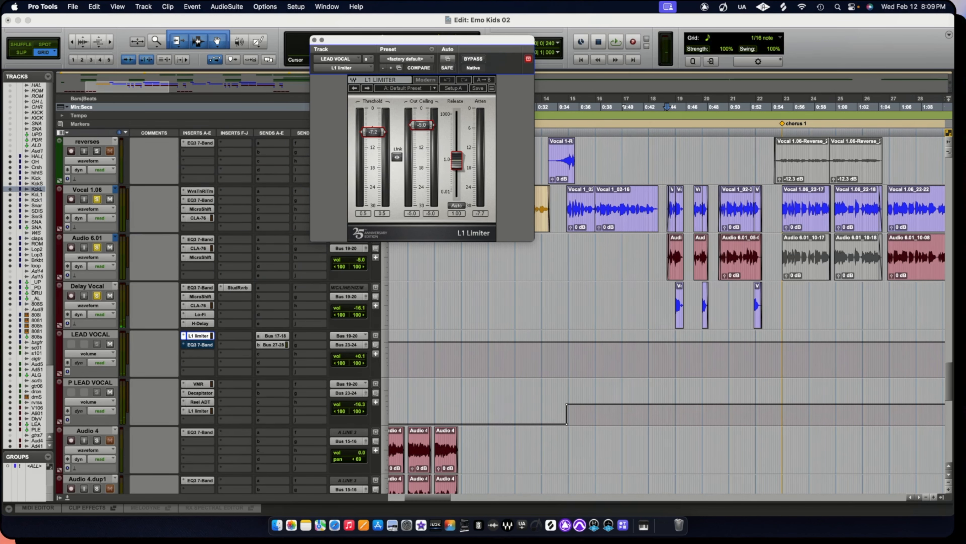
pyautogui.press('super+w')
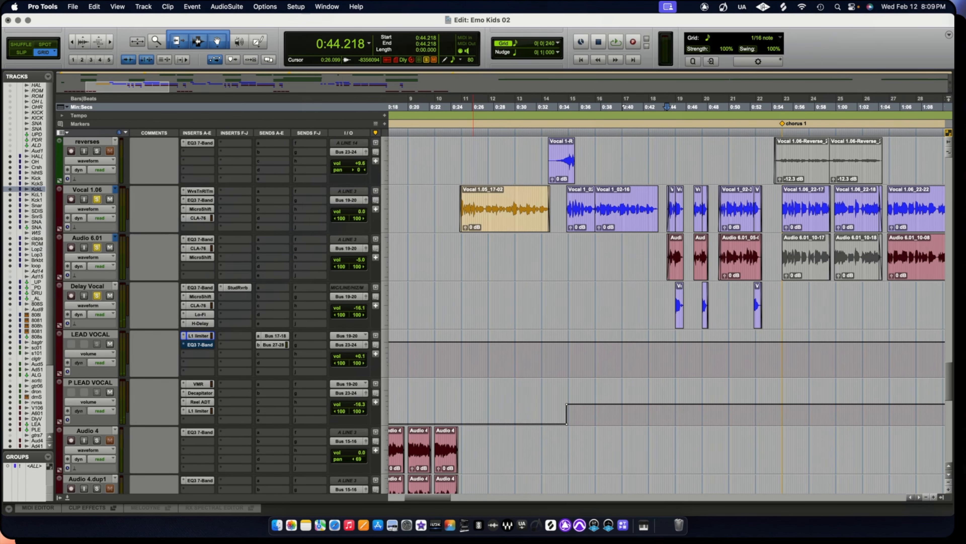
# Inspect the EQ3 7-Band on LEAD VOCAL at 0:25.000, moving its window clear of the vocal clips.
pyautogui.click(199, 344)
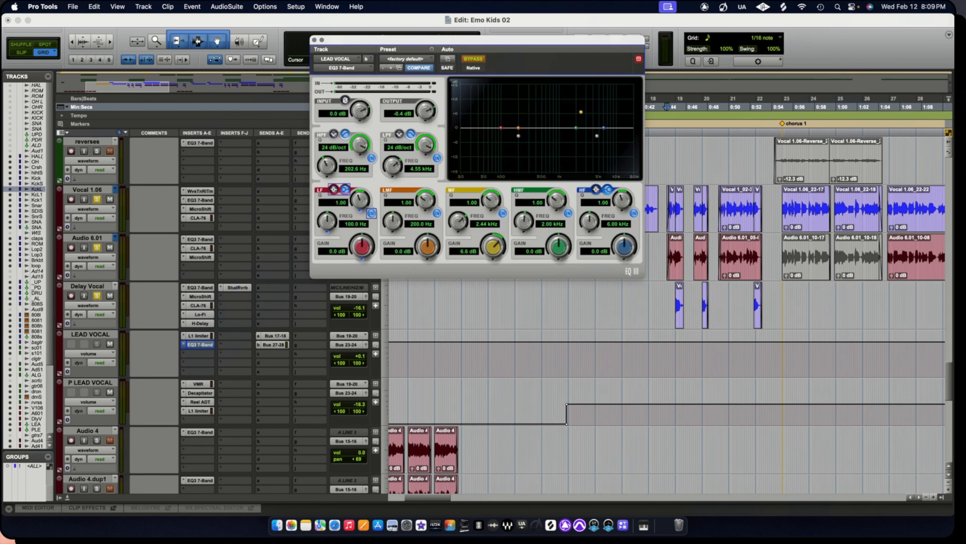
pyautogui.moveTo(456, 39); pyautogui.dragTo(733, 135)
pyautogui.moveTo(428, 497); pyautogui.dragTo(420, 497)
pyautogui.click(90, 334)
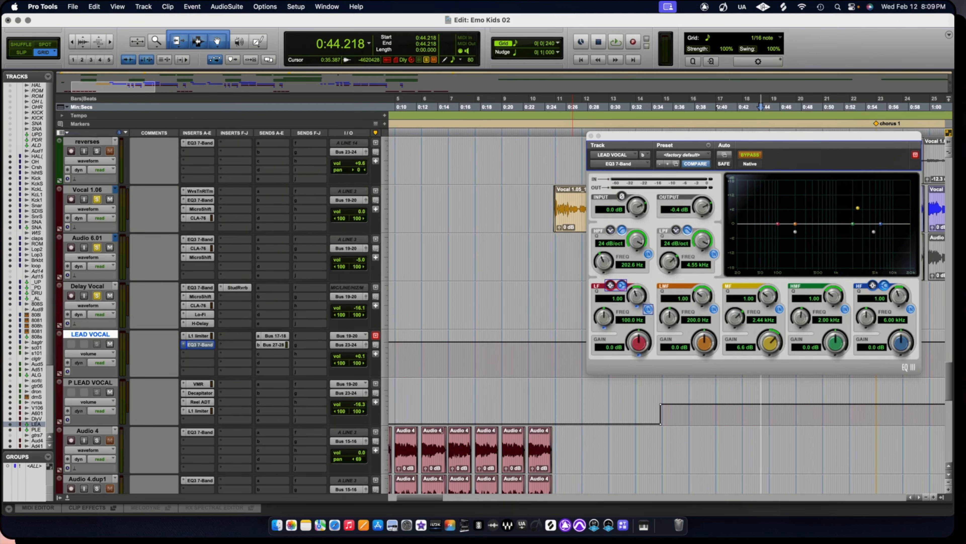
pyautogui.moveTo(626, 136); pyautogui.dragTo(690, 185)
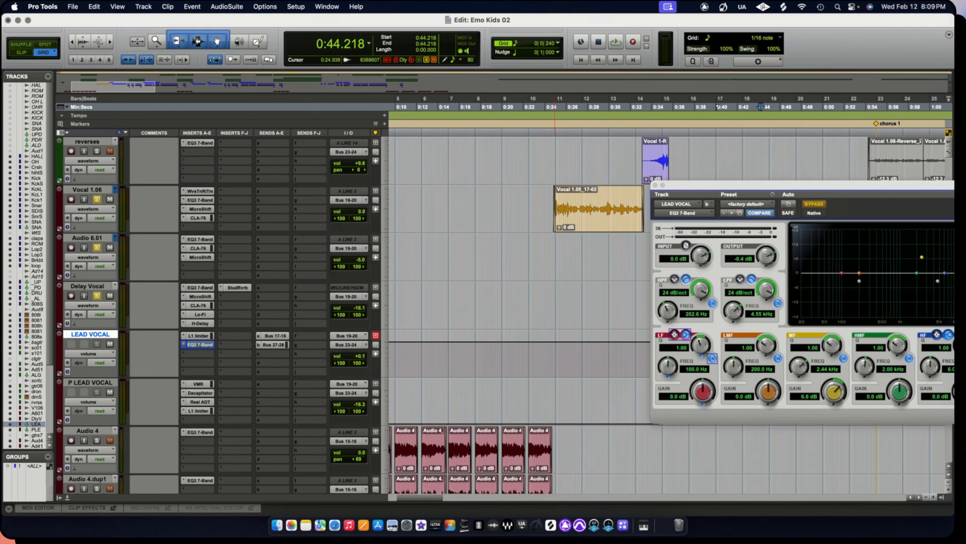
pyautogui.click(555, 107)
pyautogui.moveTo(716, 185); pyautogui.dragTo(670, 257)
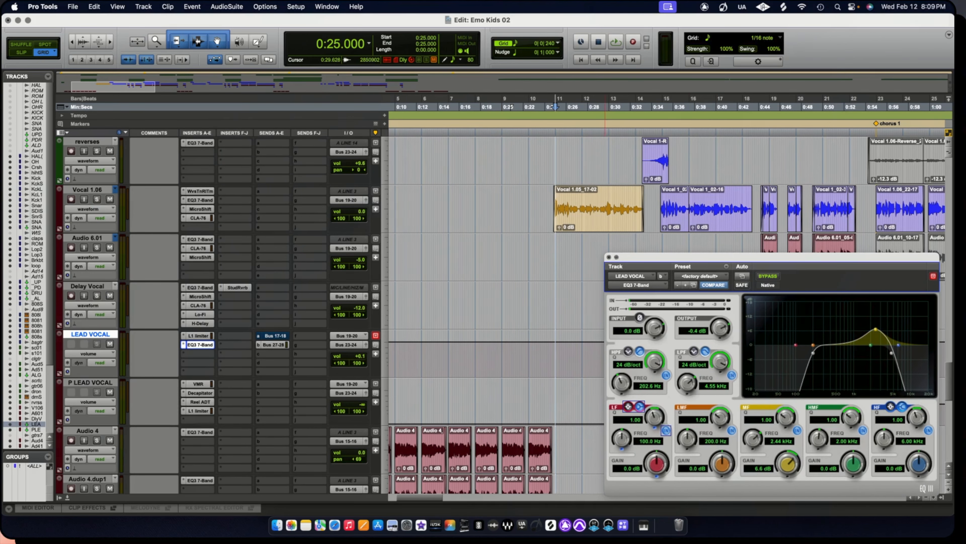
pyautogui.moveTo(741, 257); pyautogui.dragTo(563, 244)
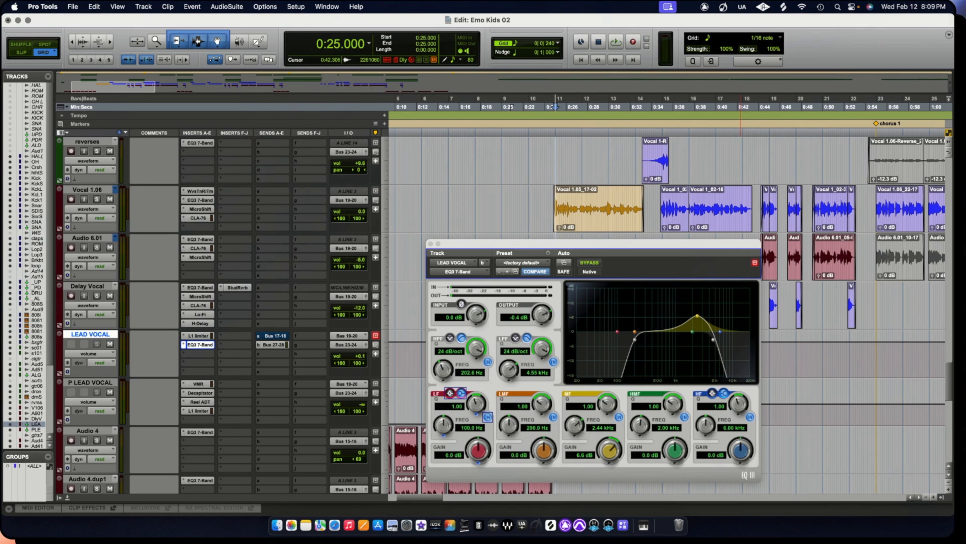
# Audition the song from 0:22.812 while comparing the LEAD VOCAL EQ3 7-Band in its bypassed and active states.
pyautogui.click(547, 107)
pyautogui.click(589, 263)
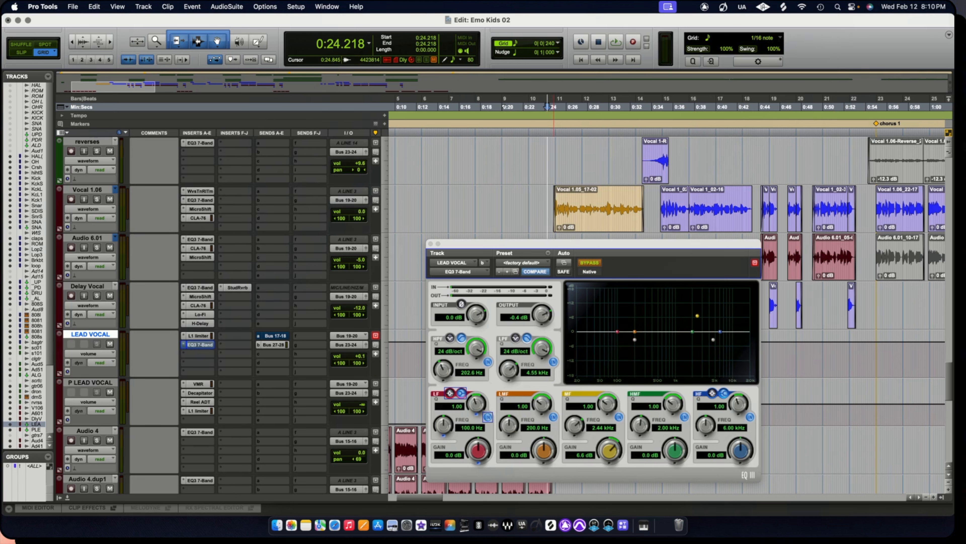
pyautogui.press('space')
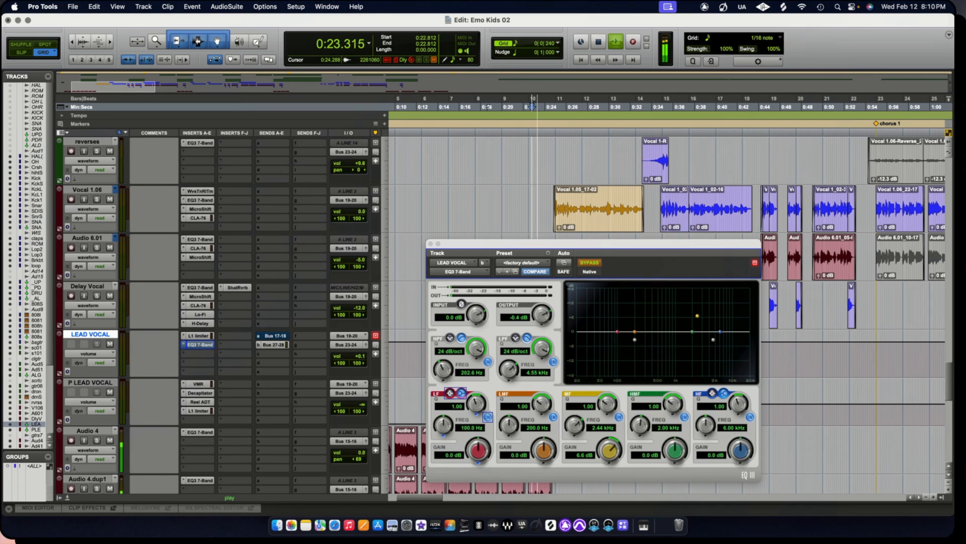
pyautogui.click(590, 262)
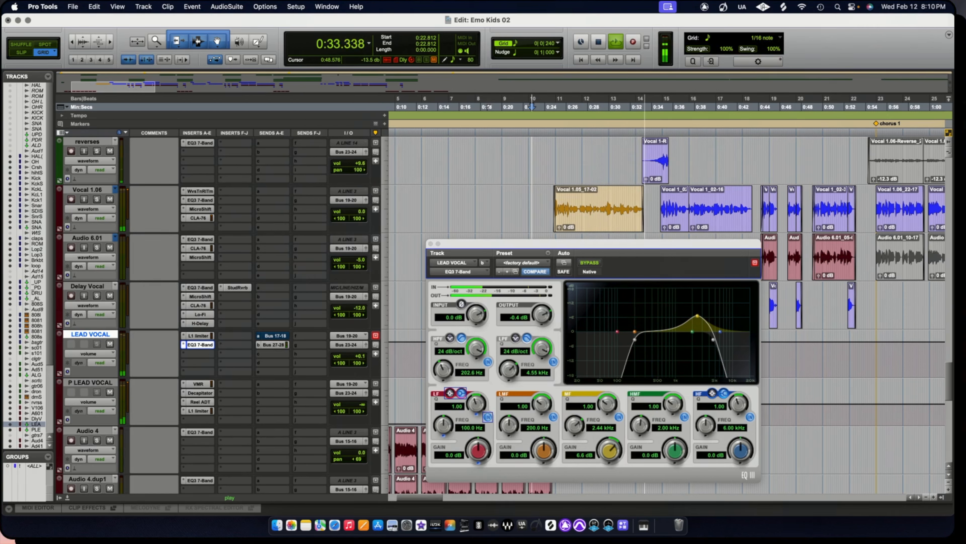
pyautogui.click(590, 263)
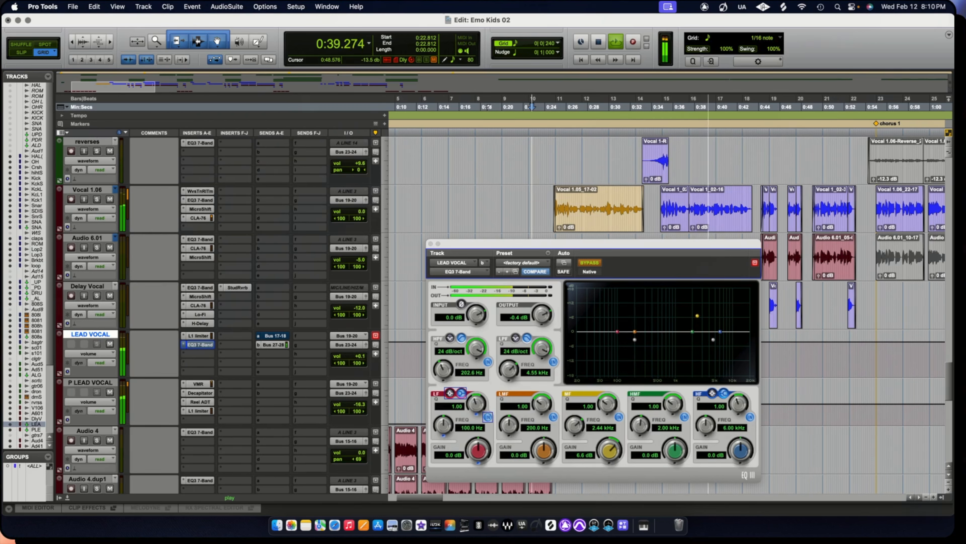
pyautogui.press('space')
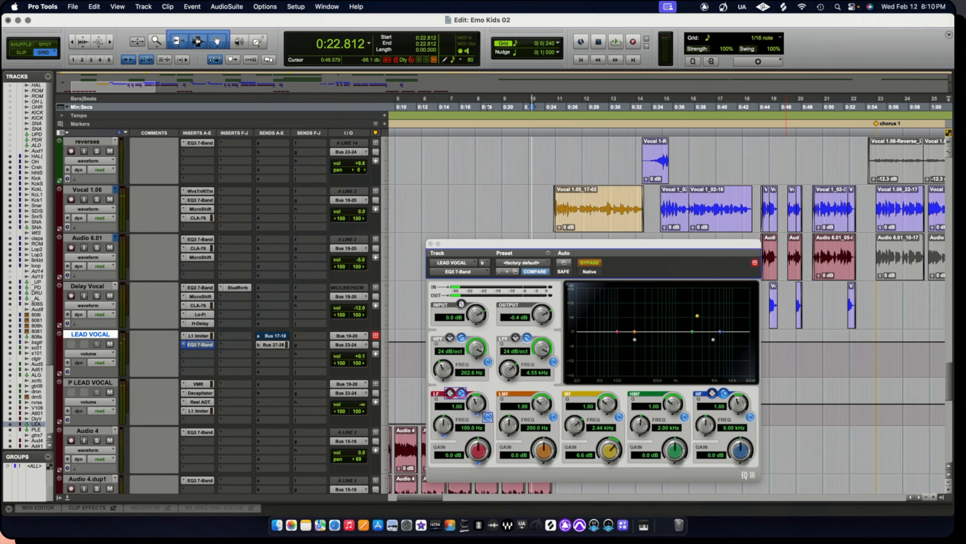
# Close the EQ, solo reverses and Vocal 1.06, and audition the reversed vocal swell from 0:33.125.
pyautogui.click(430, 244)
pyautogui.click(96, 151)
pyautogui.click(96, 199)
pyautogui.click(643, 158)
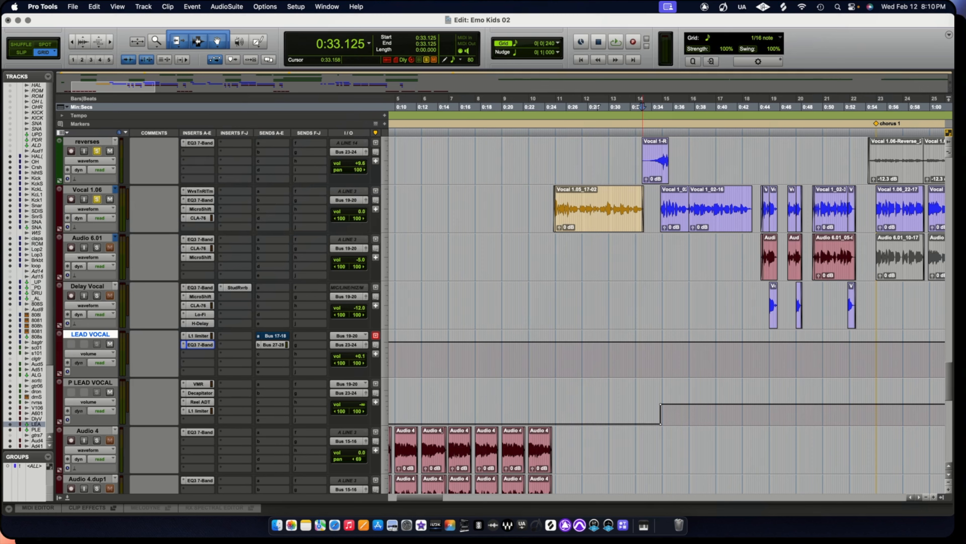
pyautogui.press('t')
pyautogui.press('t')
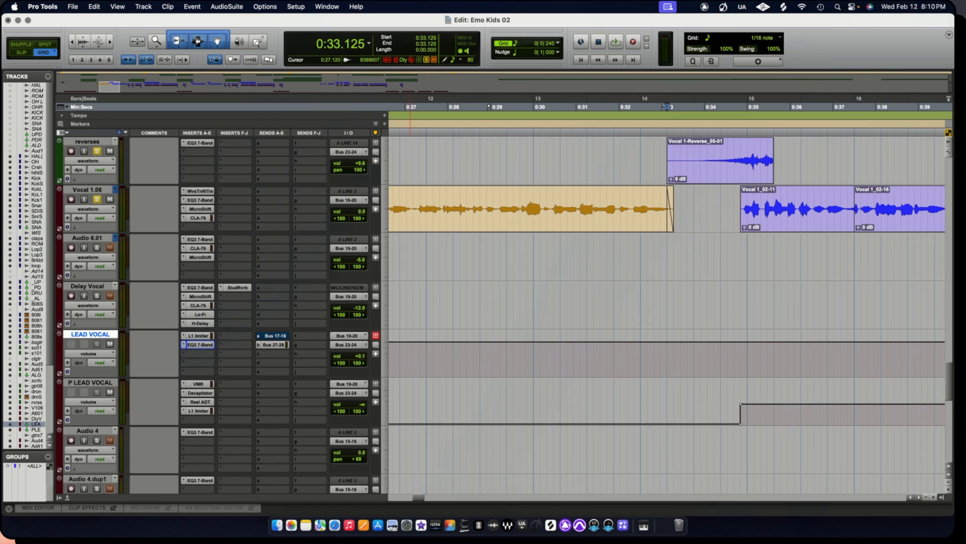
pyautogui.press('space')
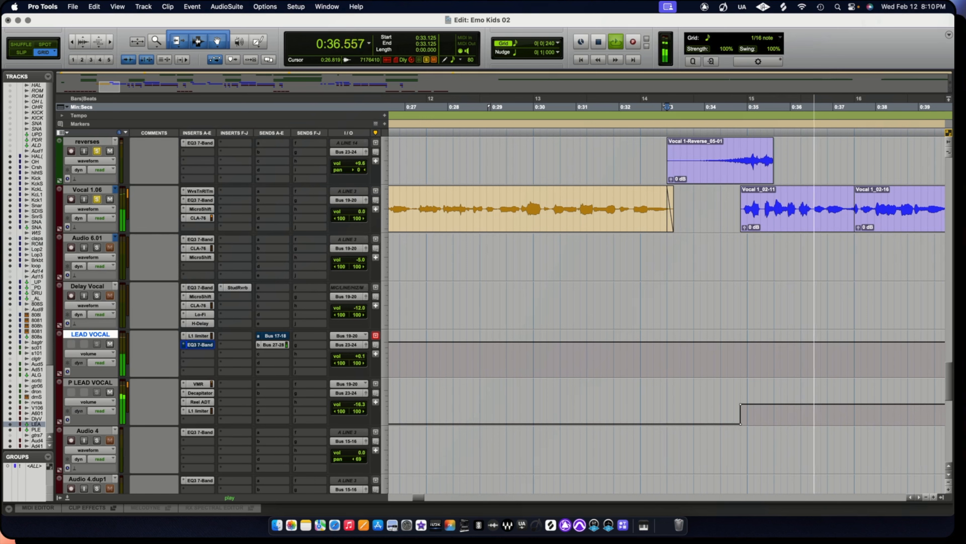
pyautogui.press('space')
# Select the P LEAD VOCAL track and examine its volume automation across the song sections.
pyautogui.press('r')
pyautogui.press('r')
pyautogui.press('r')
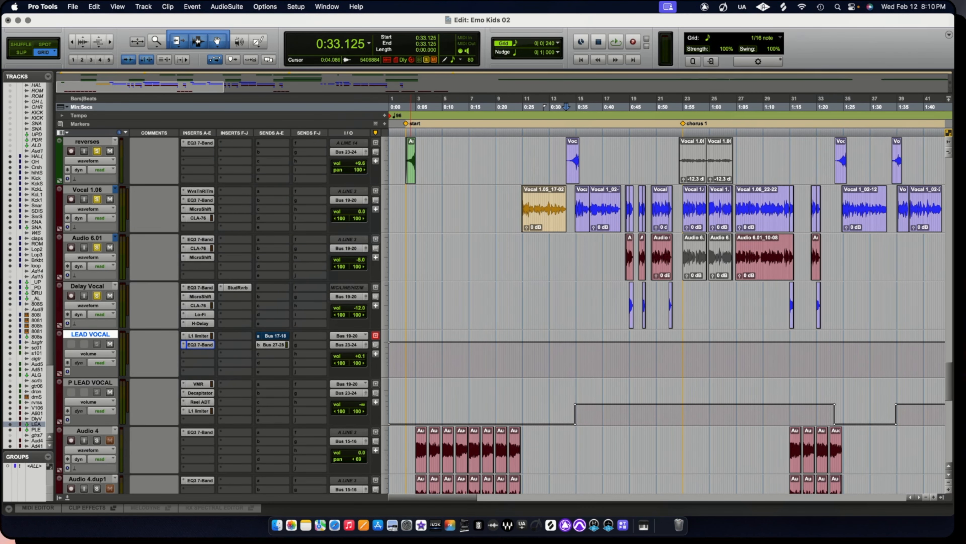
pyautogui.scroll(-3, 669, 315)
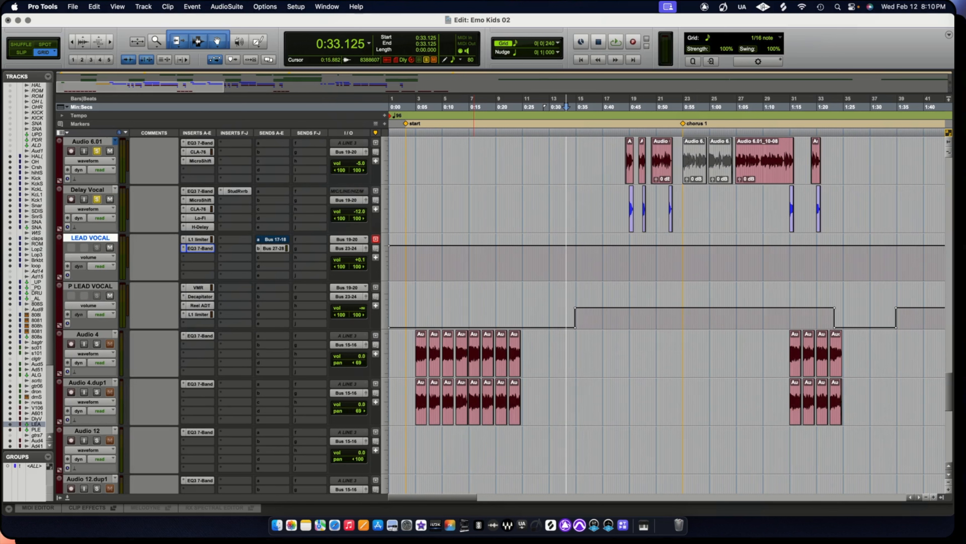
pyautogui.click(90, 286)
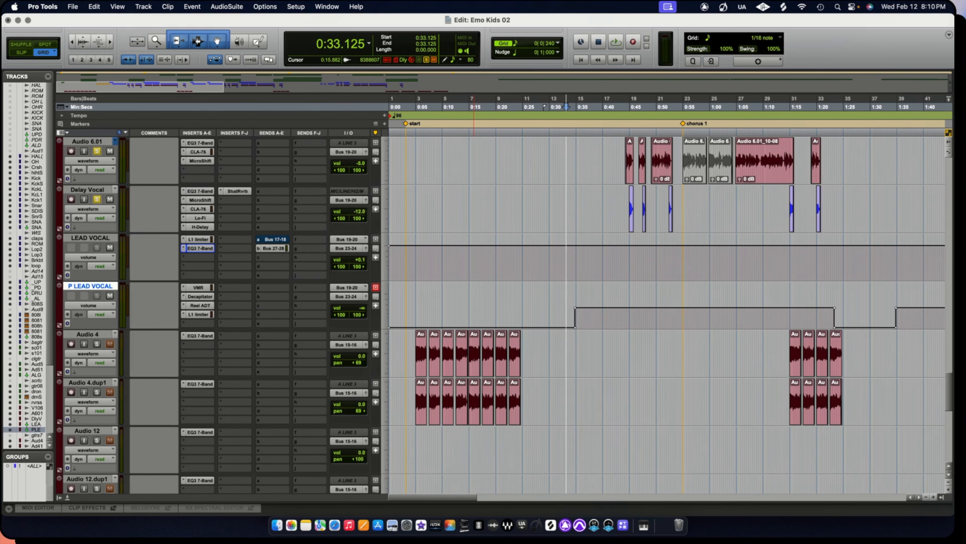
pyautogui.press('r')
pyautogui.press('r')
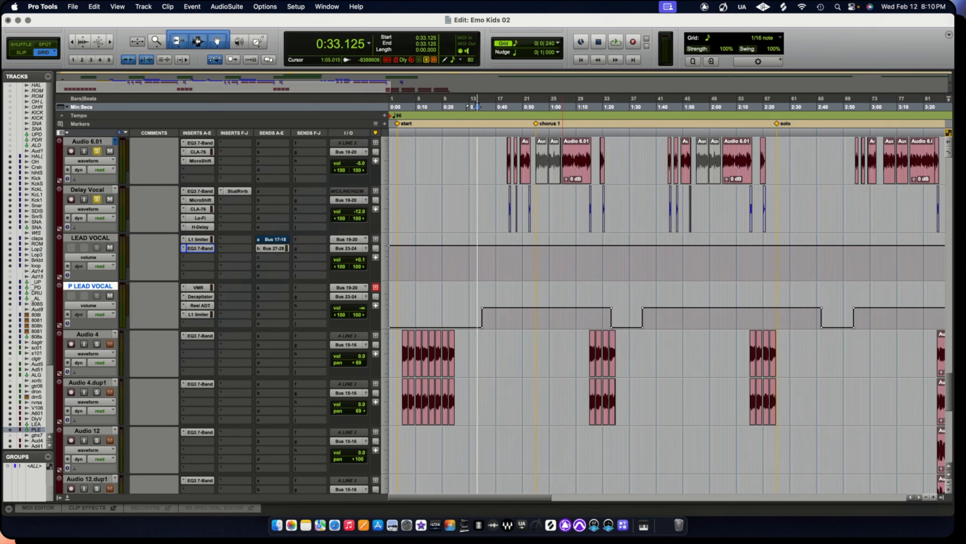
pyautogui.press('t')
pyautogui.press('t')
pyautogui.press('t')
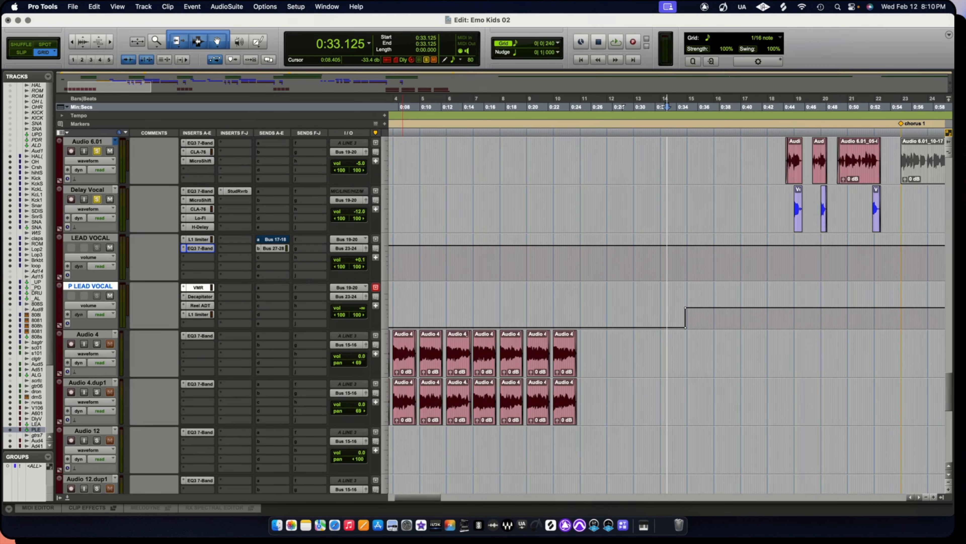
# Inspect the modules of the VMR insert on P LEAD VOCAL and return to that track.
pyautogui.click(198, 287)
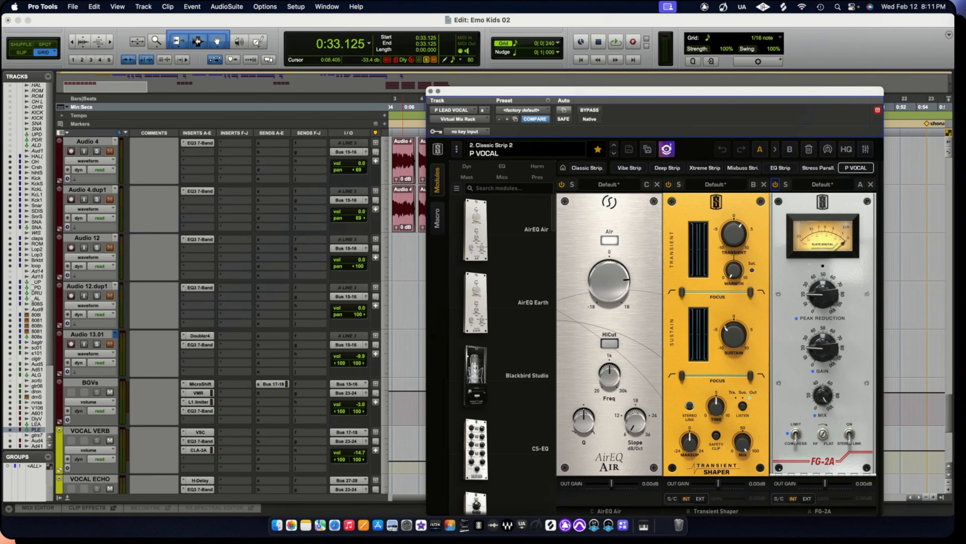
pyautogui.click(431, 91)
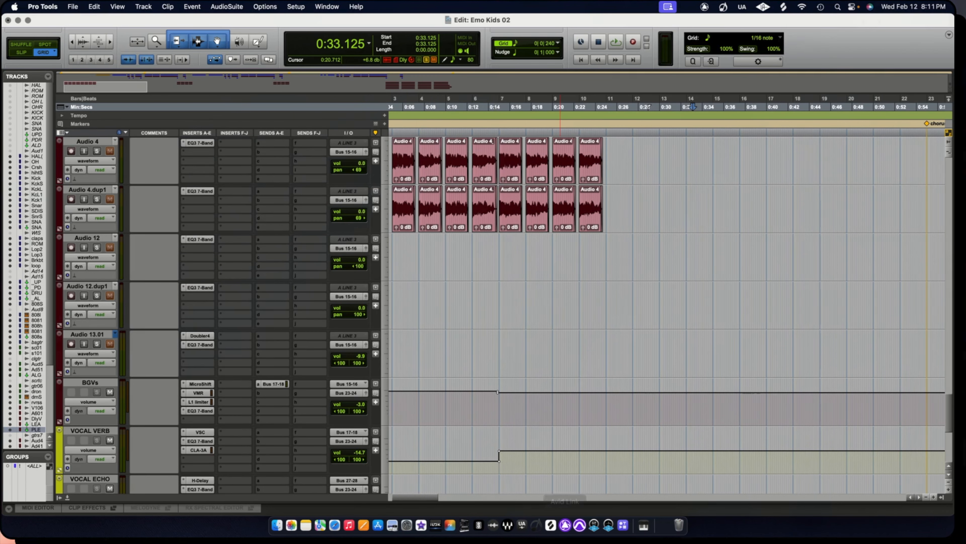
pyautogui.hscroll(-3, 560, 481)
pyautogui.hscroll(-1, 561, 305)
pyautogui.scroll(10, 670, 305)
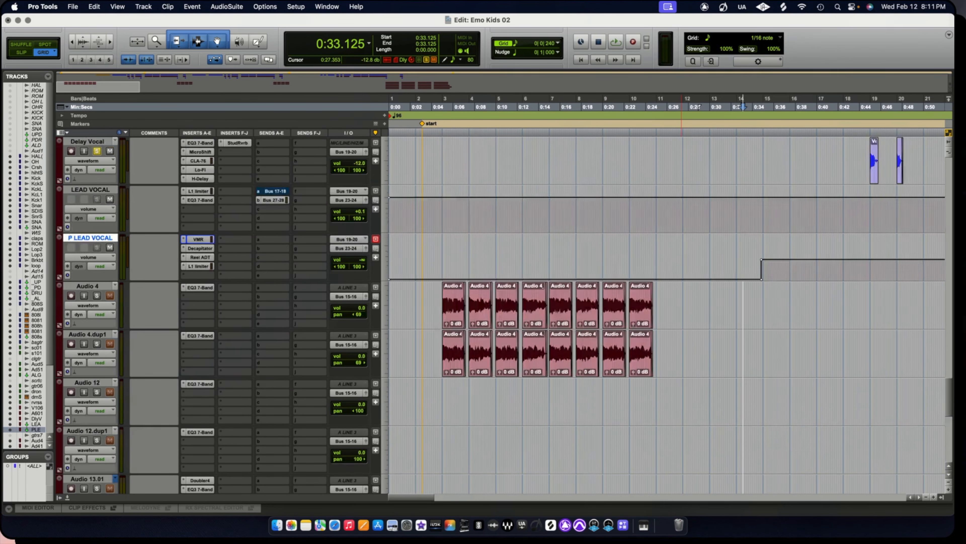
# Inspect the VMR, Decapitator, Reel ADT and L1 limiter inserts on P LEAD VOCAL, and close the plug-in window.
pyautogui.scroll(-3, 669, 305)
pyautogui.hscroll(6, 670, 304)
pyautogui.scroll(-3, 670, 304)
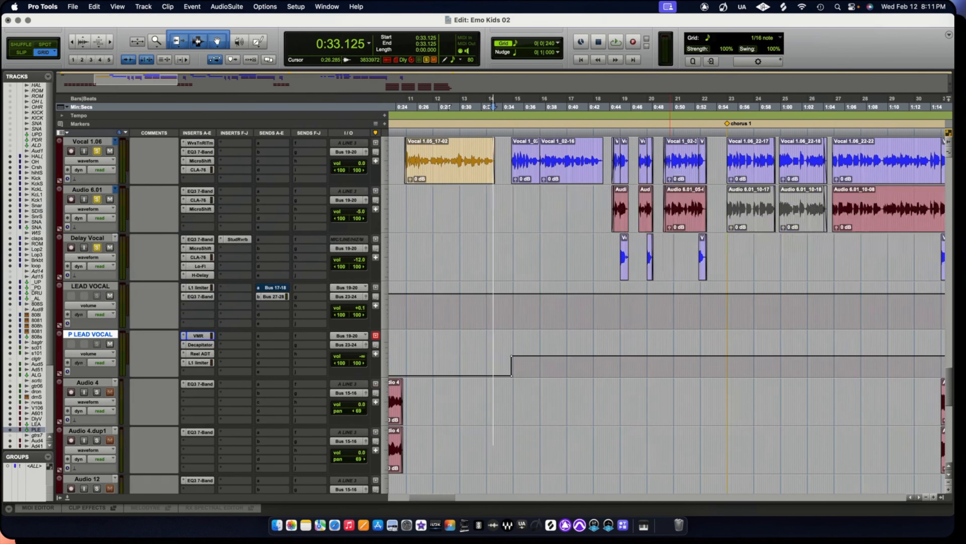
pyautogui.press('r')
pyautogui.press('r')
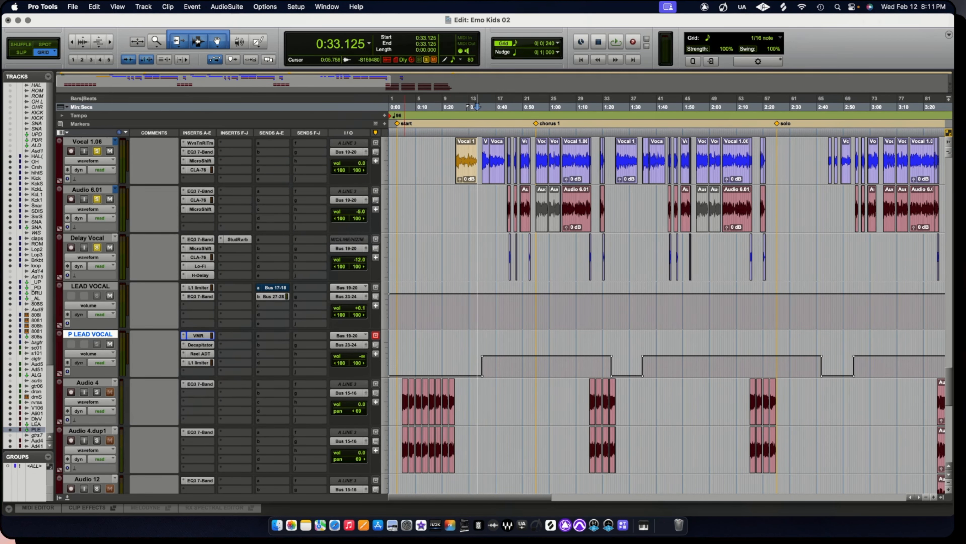
pyautogui.click(198, 336)
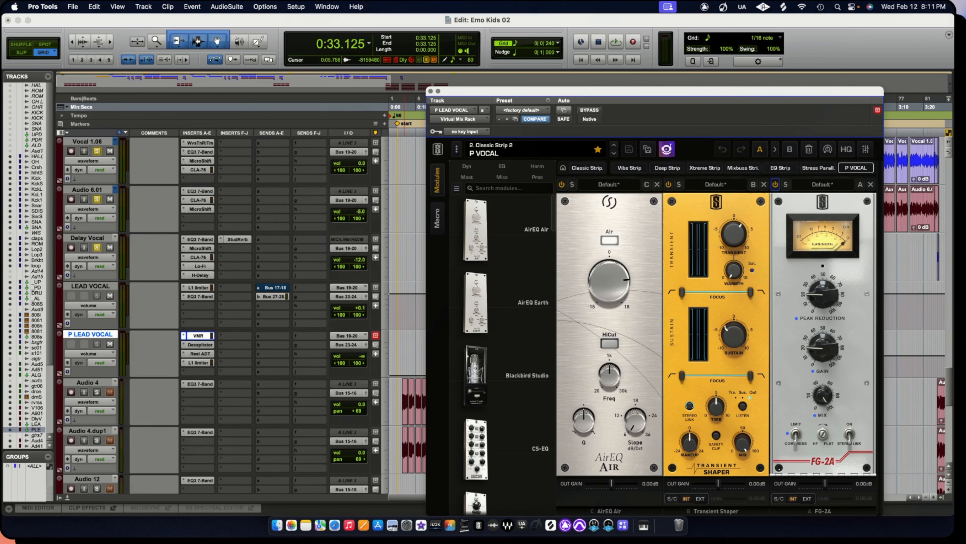
pyautogui.click(199, 344)
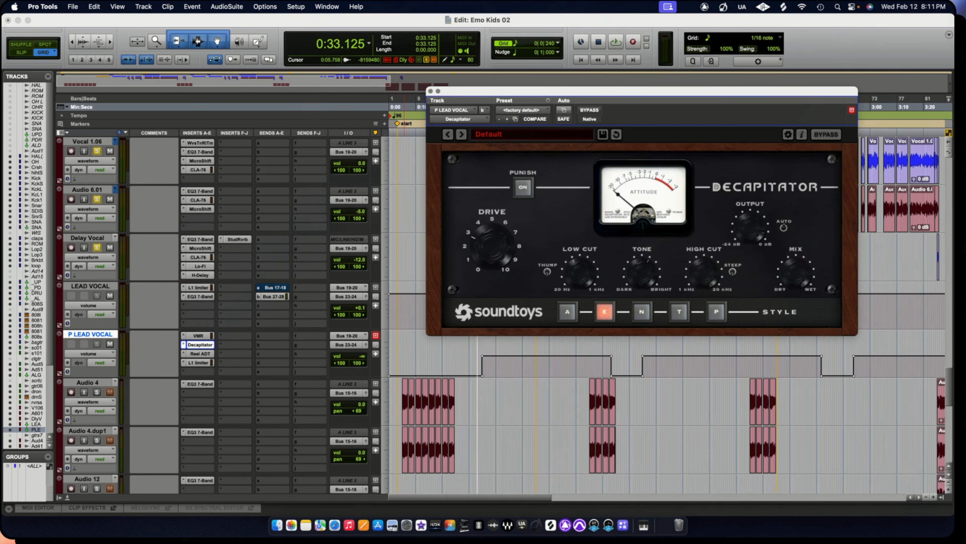
pyautogui.click(200, 353)
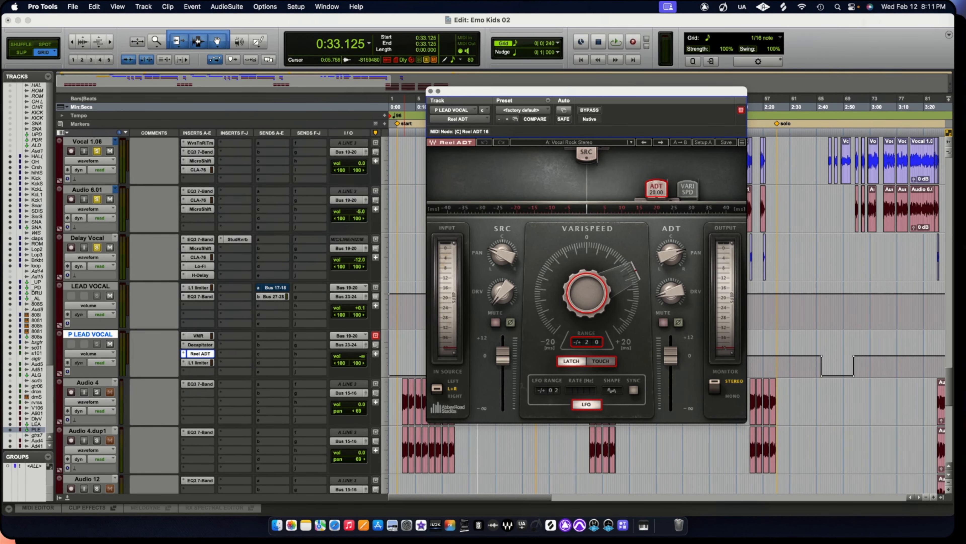
pyautogui.click(198, 363)
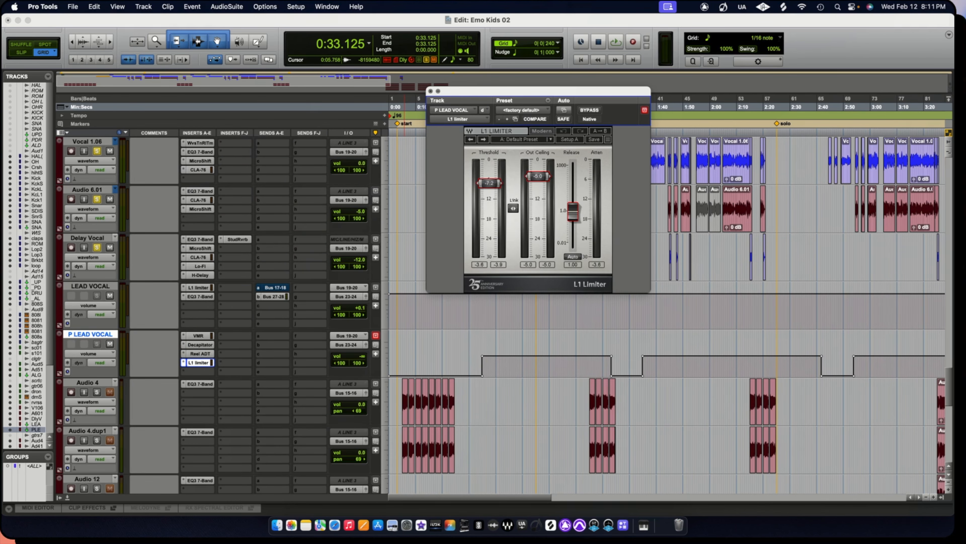
pyautogui.click(431, 92)
# Toggle the mute on P LEAD VOCAL and audition the soloed lead vocals repeatedly from 0:37.500.
pyautogui.click(474, 188)
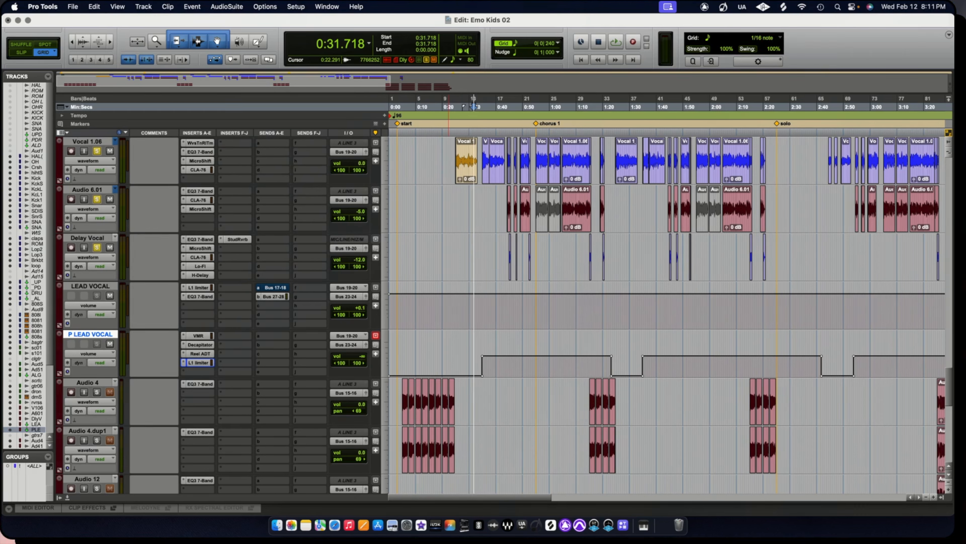
pyautogui.click(489, 107)
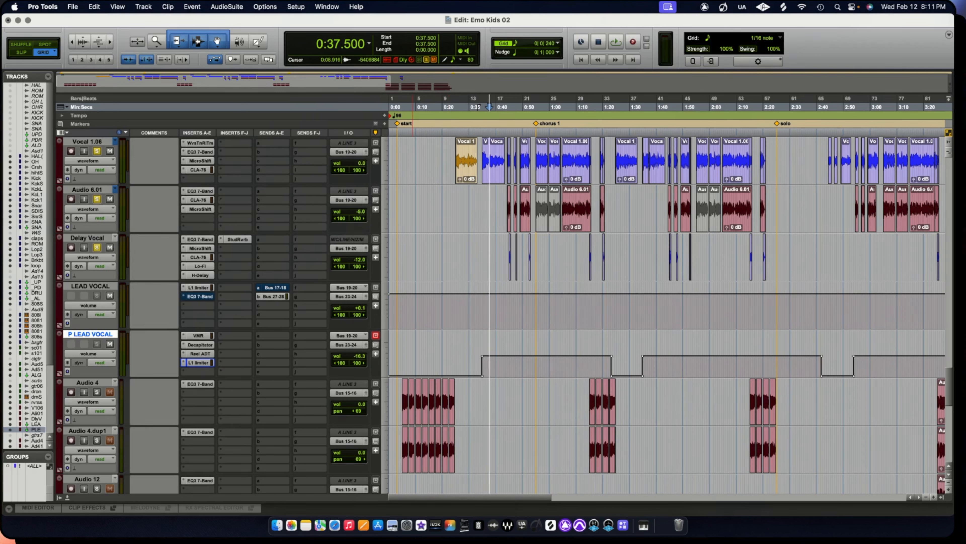
pyautogui.hotkey('shift', 'm')
pyautogui.press('space')
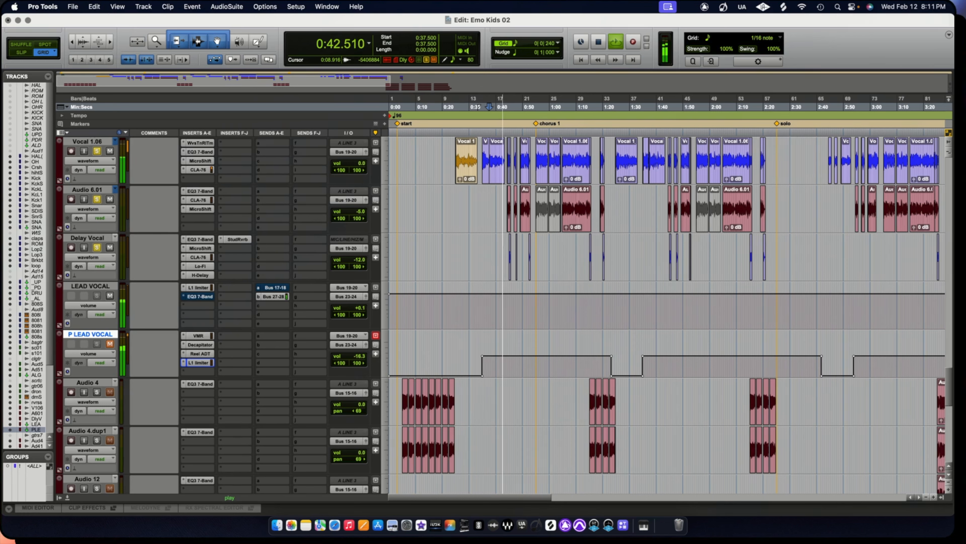
pyautogui.press('space')
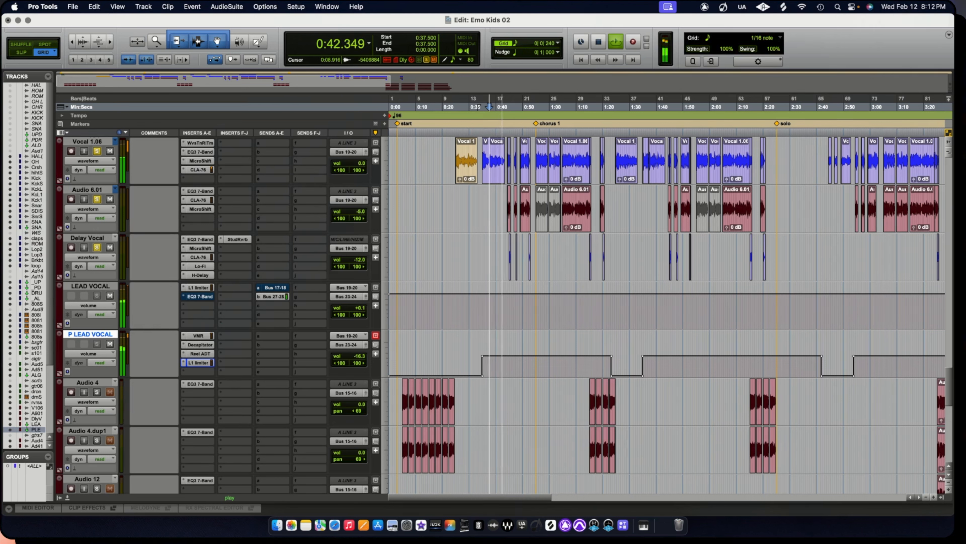
pyautogui.press('space')
pyautogui.press('space')
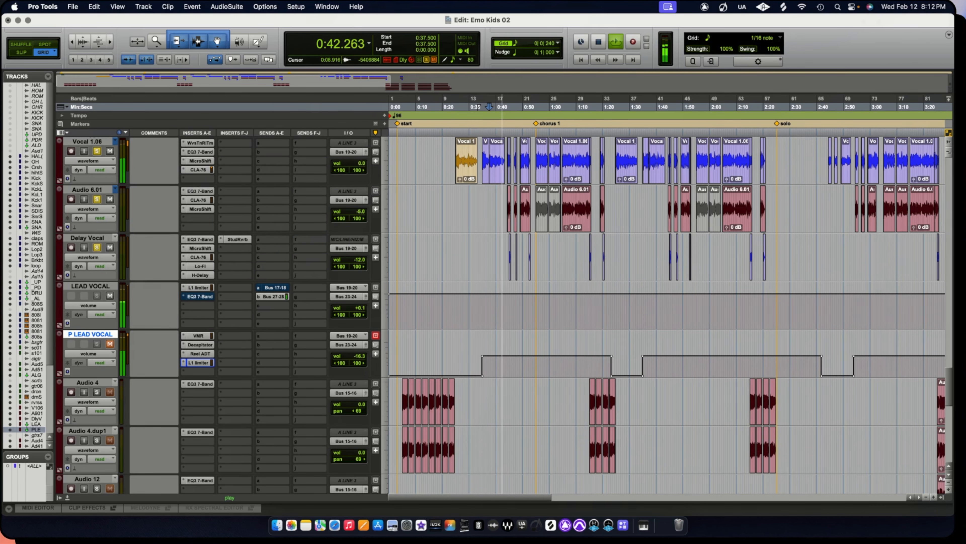
pyautogui.press('space')
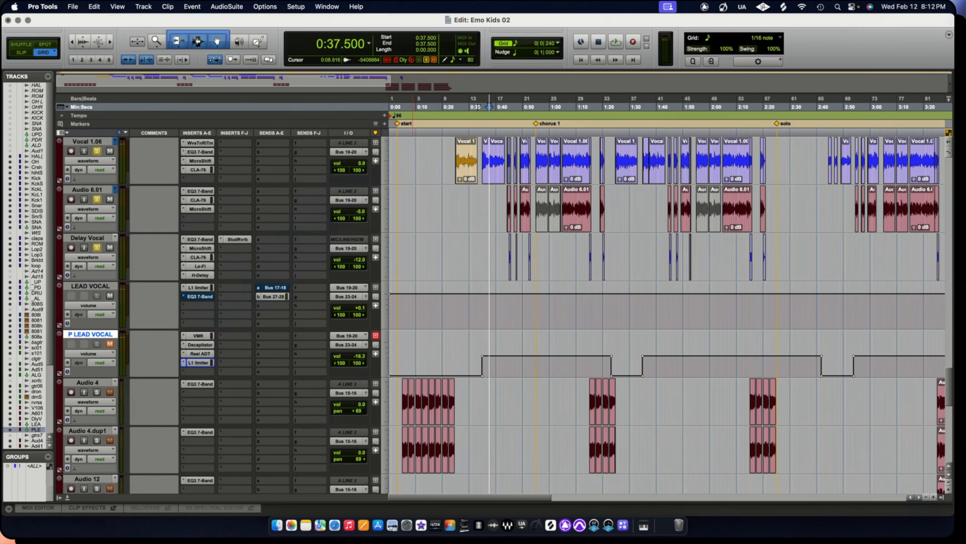
# Examine the VOCAL VERB bus's volume automation and its VSC, EQ3 7-Band and CLA-3A inserts.
pyautogui.hscroll(2, 670, 305)
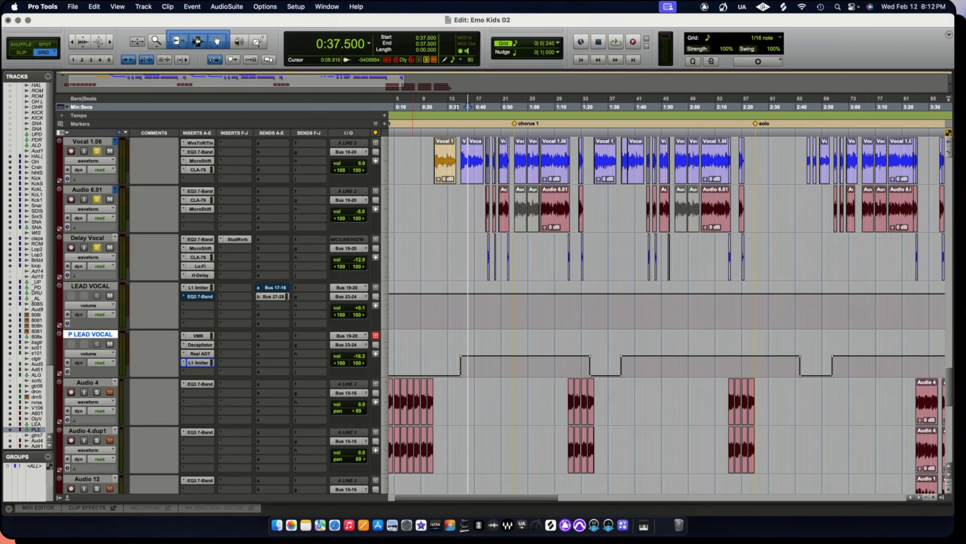
pyautogui.scroll(-10, 198, 361)
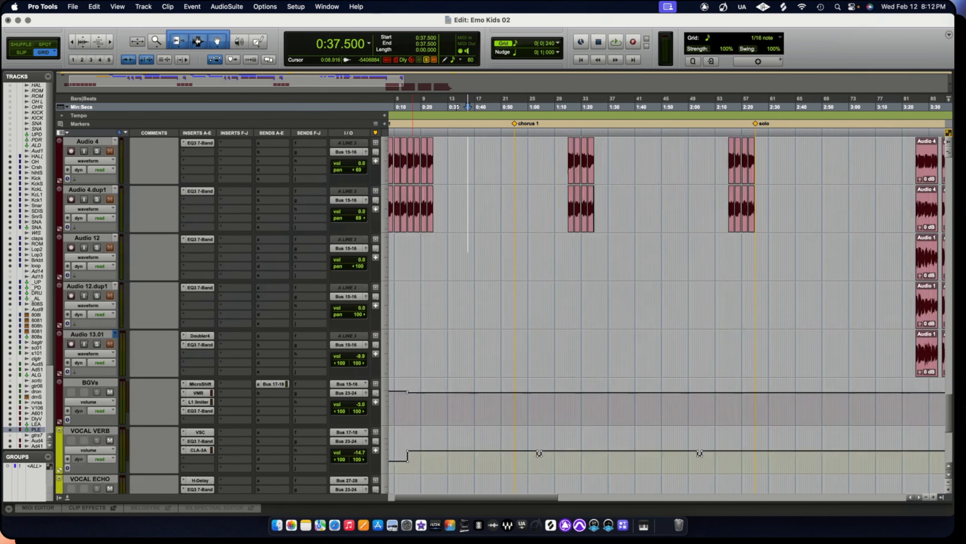
pyautogui.scroll(3, 221, 304)
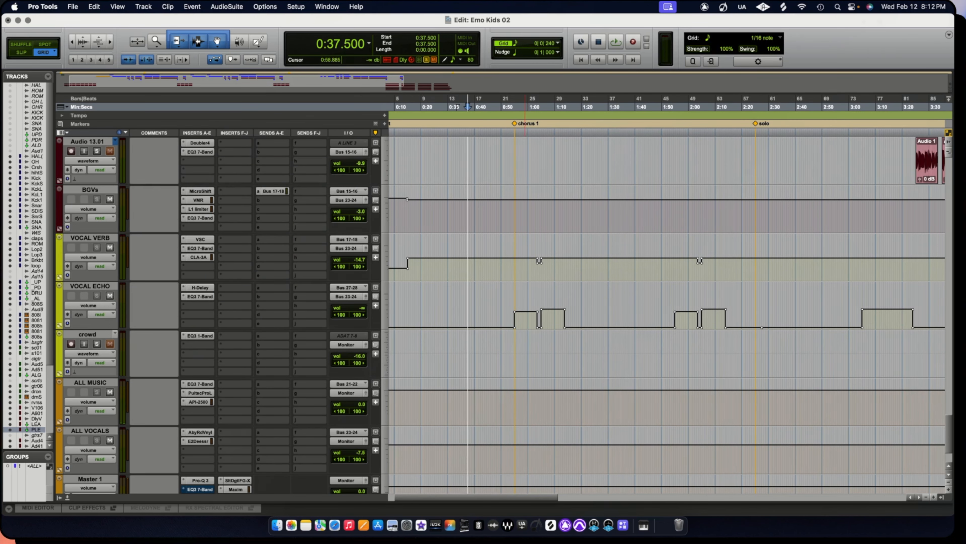
pyautogui.press('r')
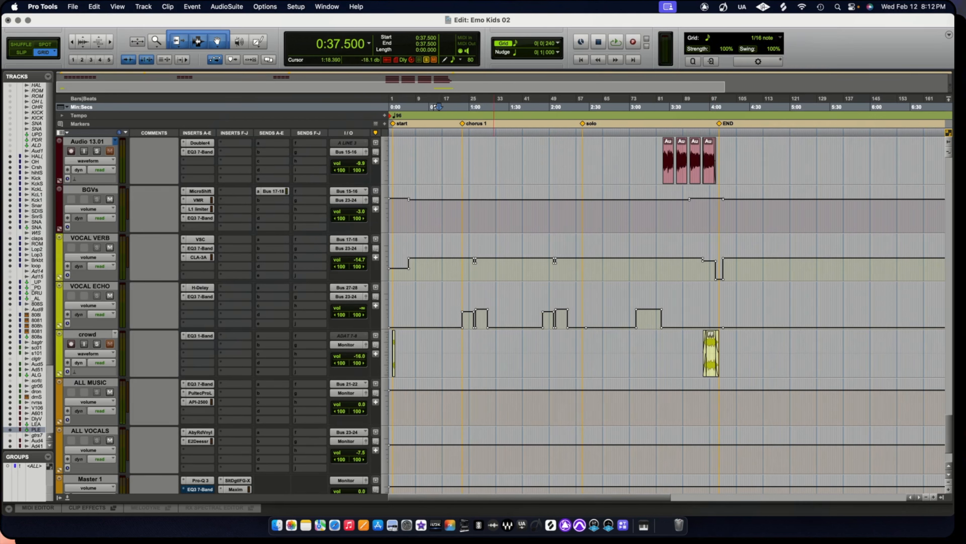
pyautogui.click(201, 239)
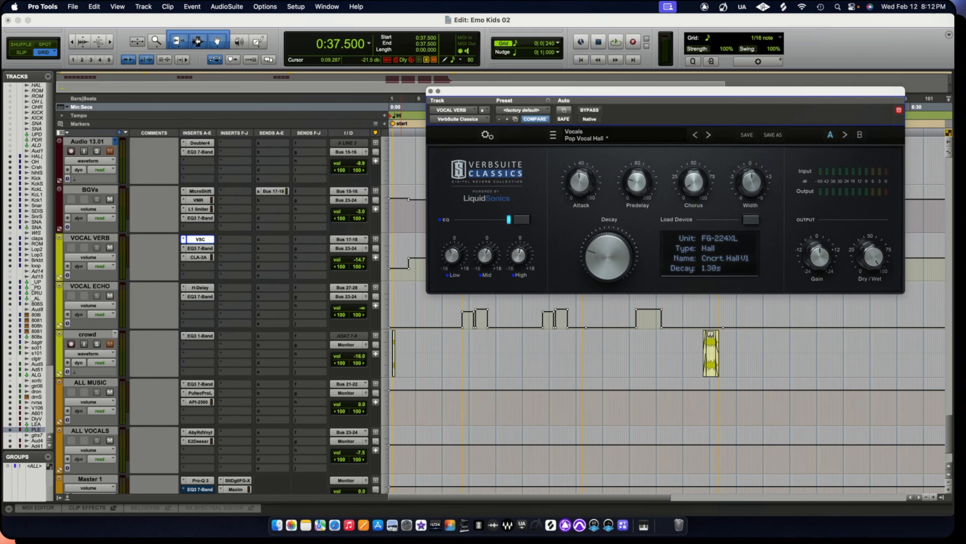
pyautogui.moveTo(452, 91); pyautogui.dragTo(438, 113)
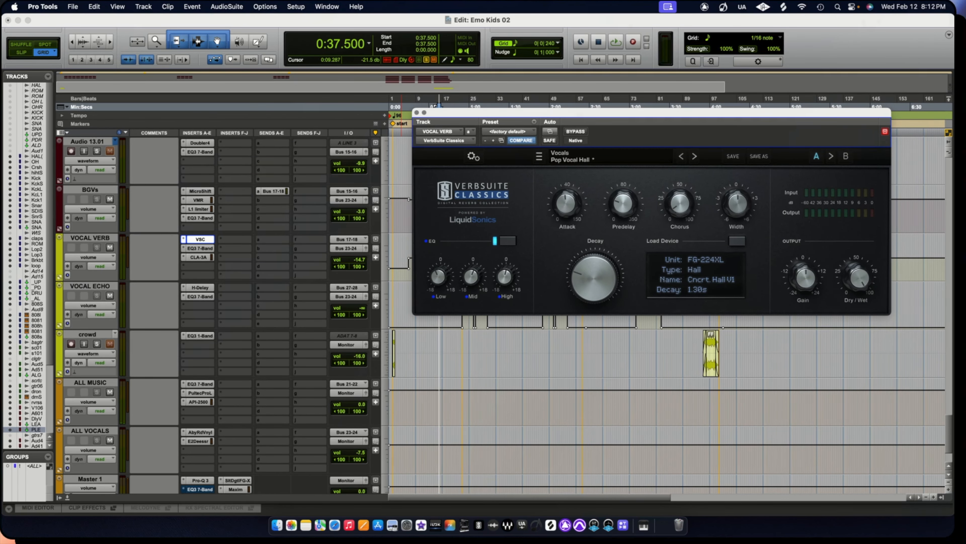
pyautogui.click(416, 113)
pyautogui.click(200, 248)
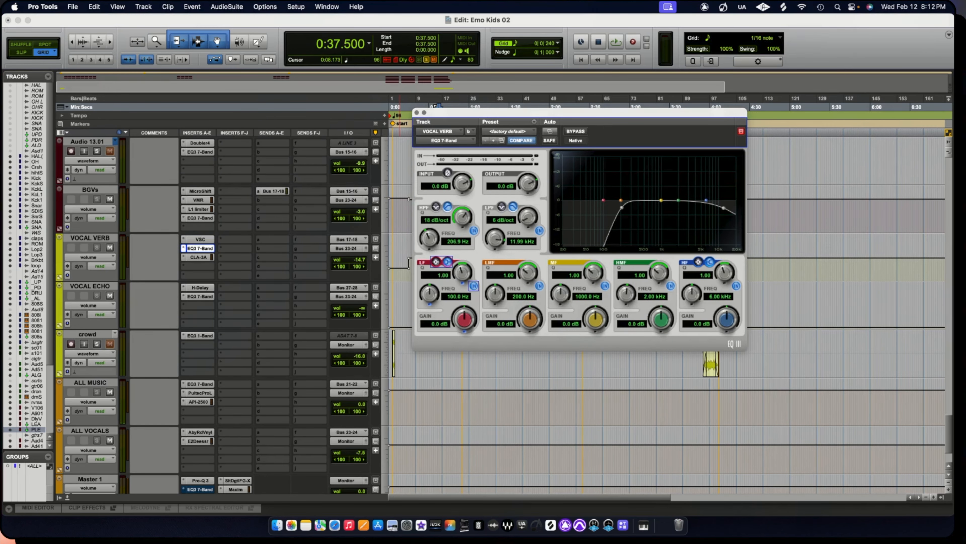
pyautogui.scroll(-3, 214, 304)
pyautogui.click(198, 178)
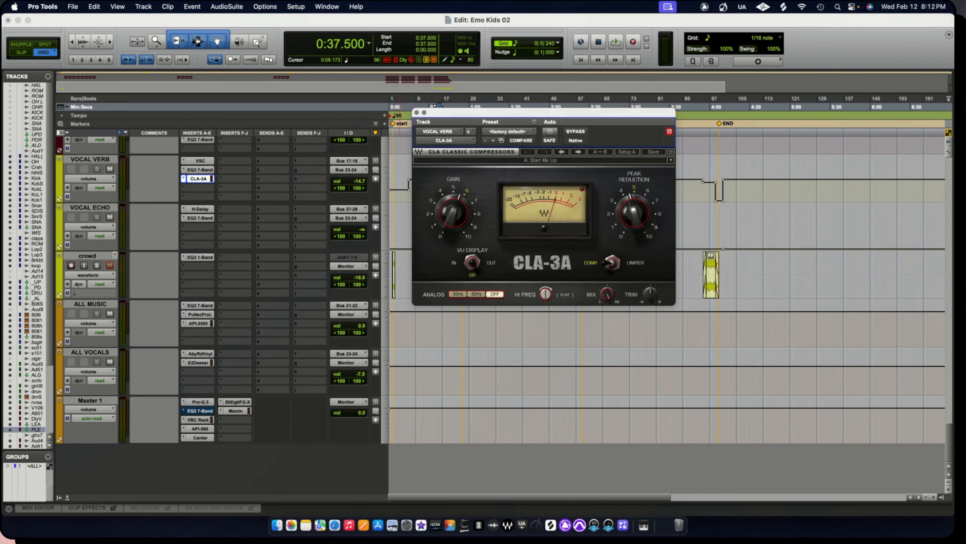
# Inspect the H-Delay and EQ3 7-Band inserts on VOCAL ECHO, and close the plug-in window.
pyautogui.click(200, 209)
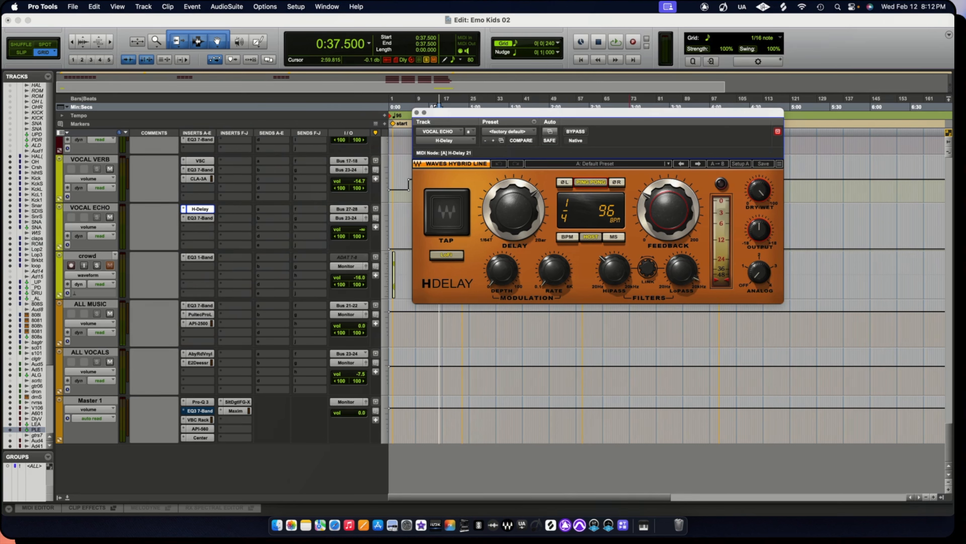
pyautogui.click(200, 218)
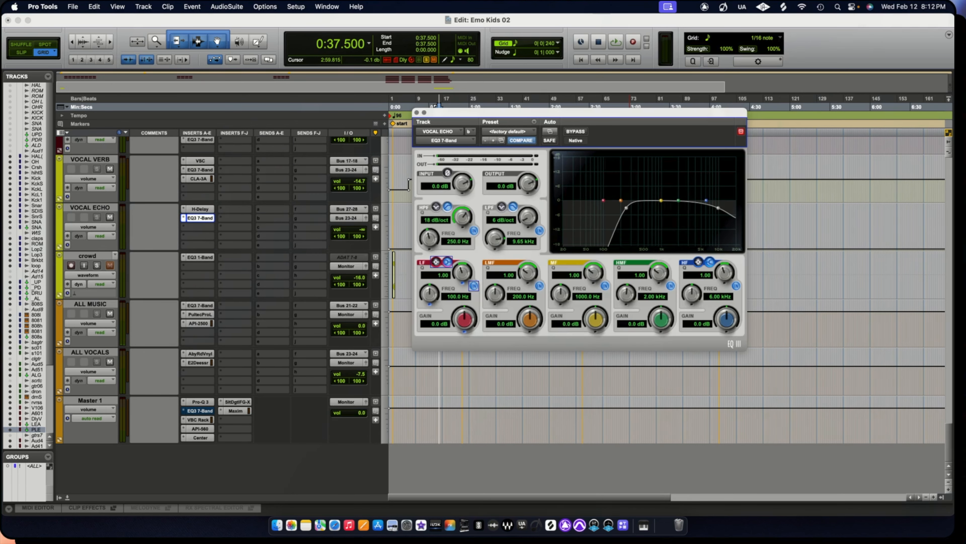
pyautogui.click(416, 112)
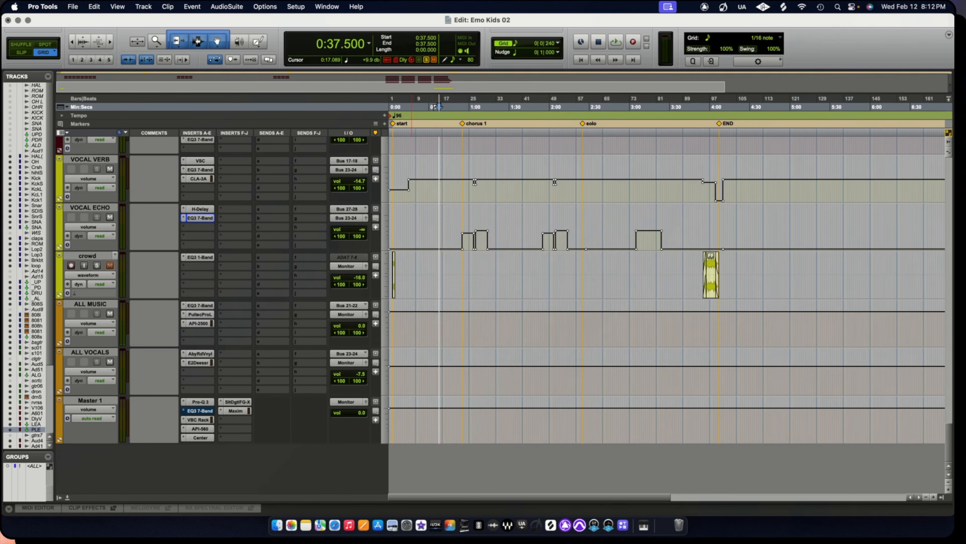
# Audition the soloed vocals from 0:37.500 while watching the VOCAL VERB and VOCAL ECHO meters.
pyautogui.scroll(15, 670, 304)
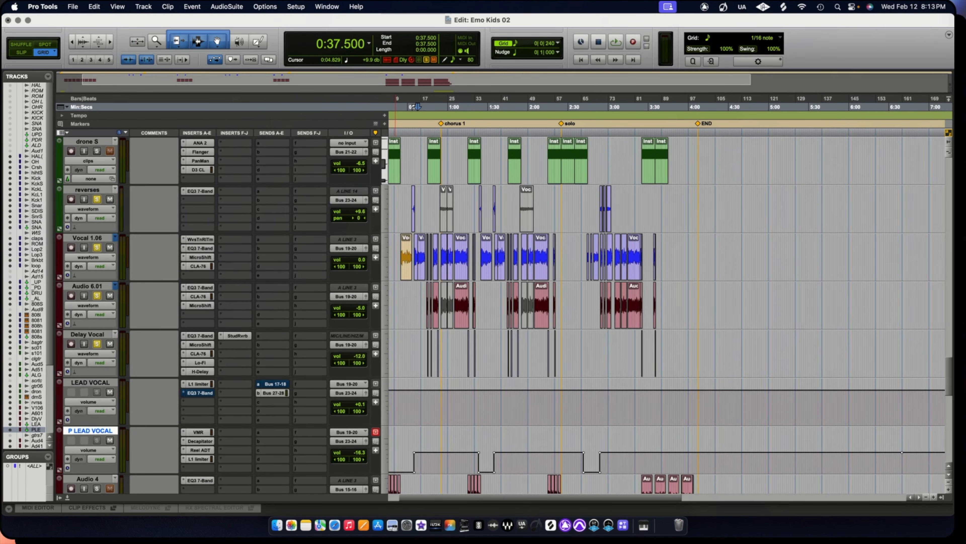
pyautogui.press('space')
pyautogui.scroll(-8, 416, 107)
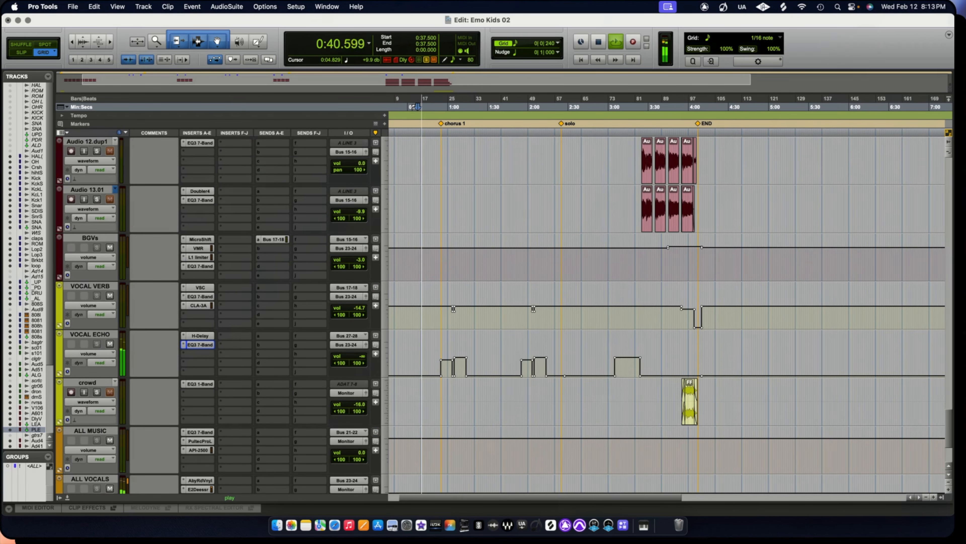
pyautogui.press('space')
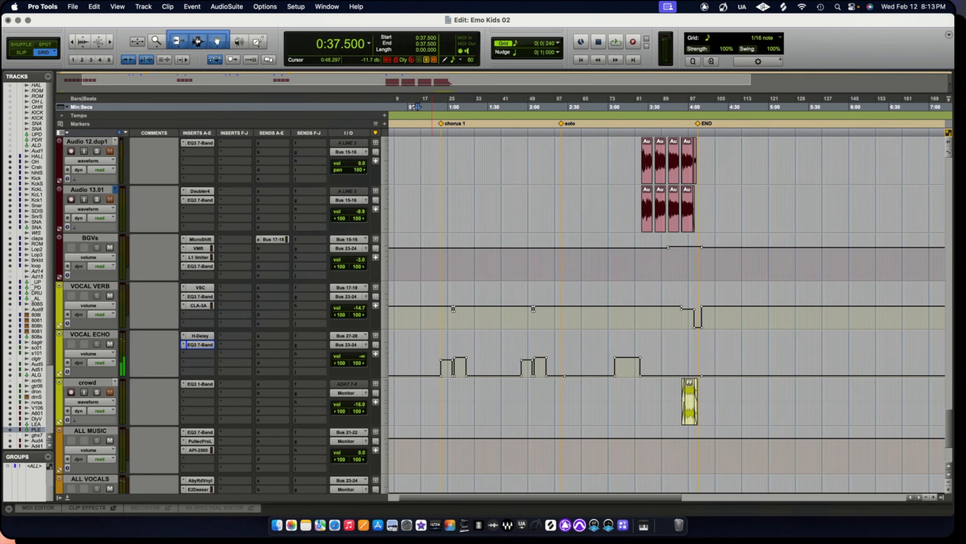
# Audition the soloed vocals from chorus 1 at 0:55.312 while watching the VOCAL ECHO and VOCAL VERB levels.
pyautogui.hscroll(-2, 413, 106)
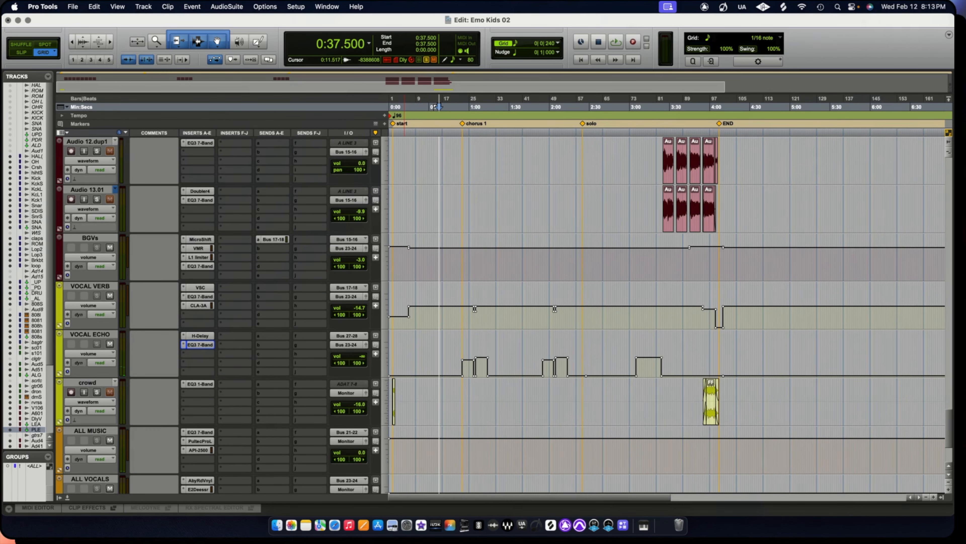
pyautogui.scroll(-2, 438, 107)
pyautogui.click(462, 107)
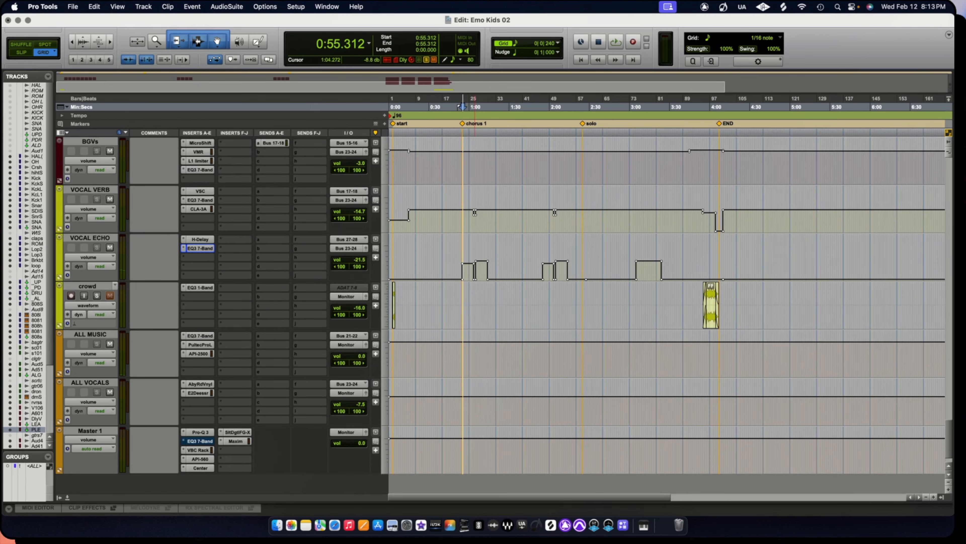
pyautogui.press('space')
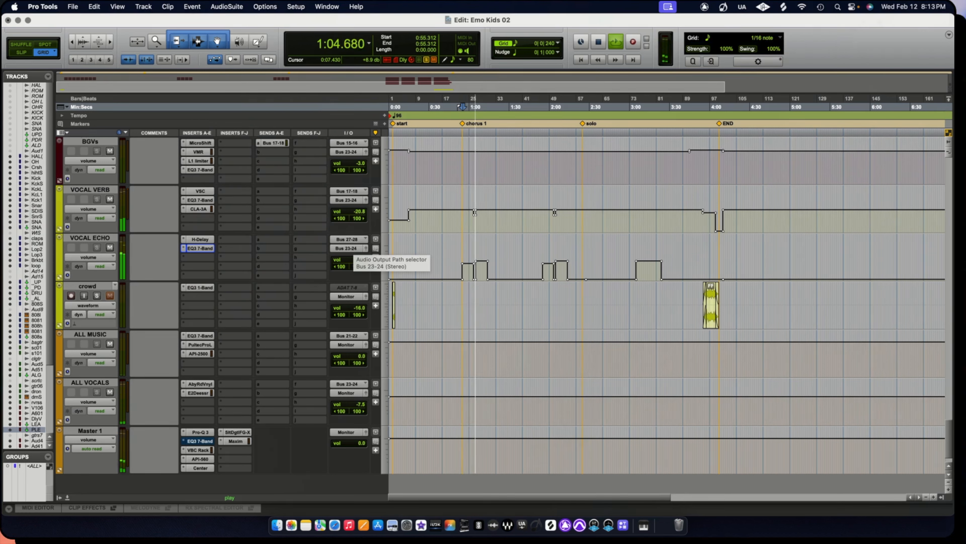
pyautogui.press('space')
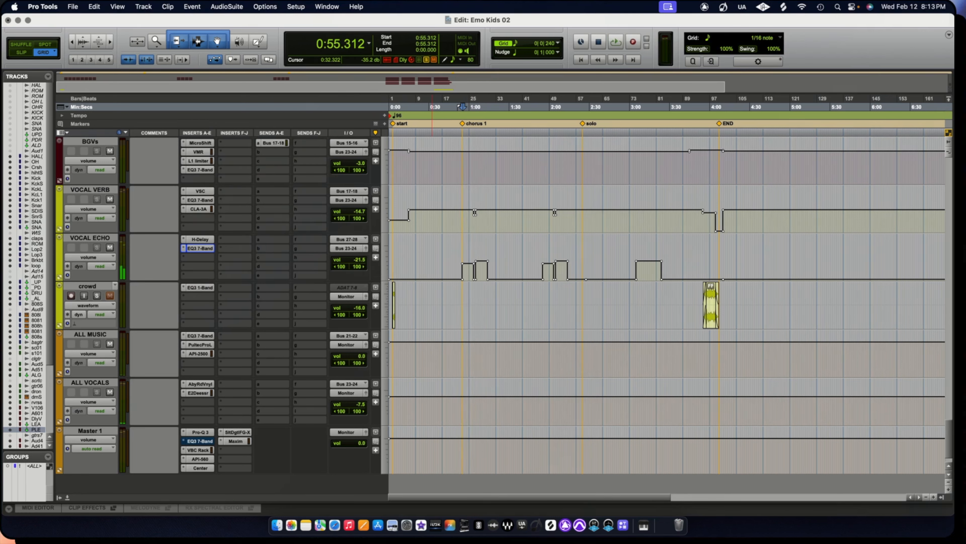
# Solo the background vocal tracks from Audio 4 through Audio 13.01 and audition them from 0:05.156.
pyautogui.scroll(3, 572, 305)
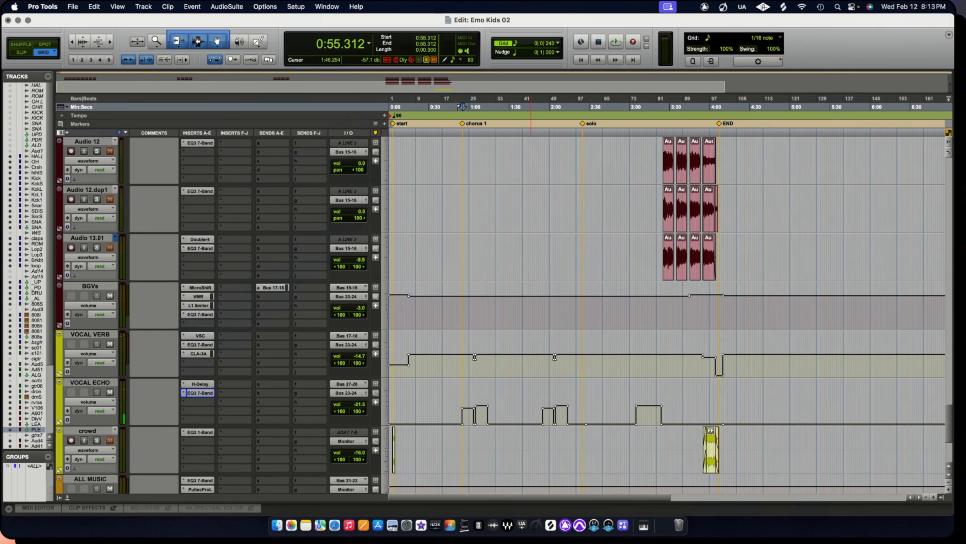
pyautogui.scroll(5, 220, 339)
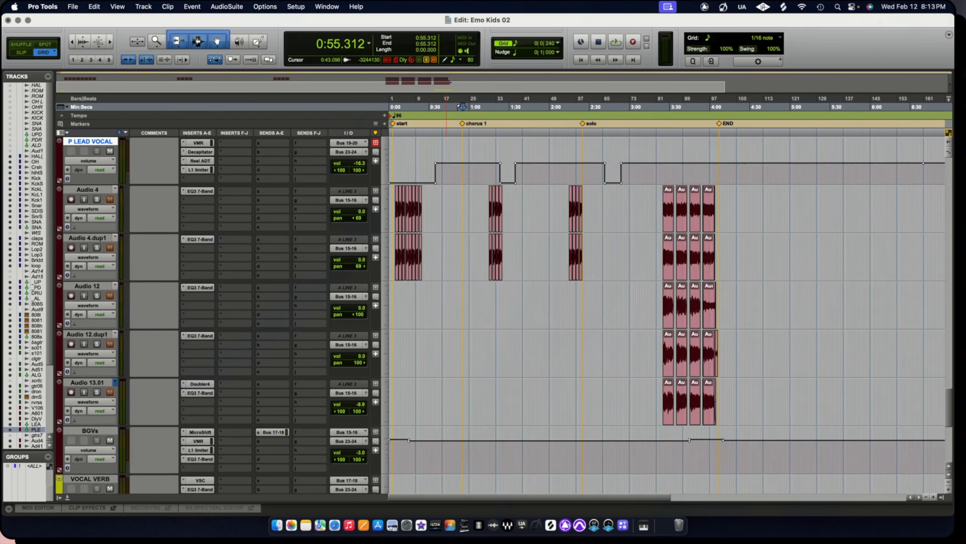
pyautogui.scroll(-1, 220, 339)
pyautogui.press('t')
pyautogui.press('t')
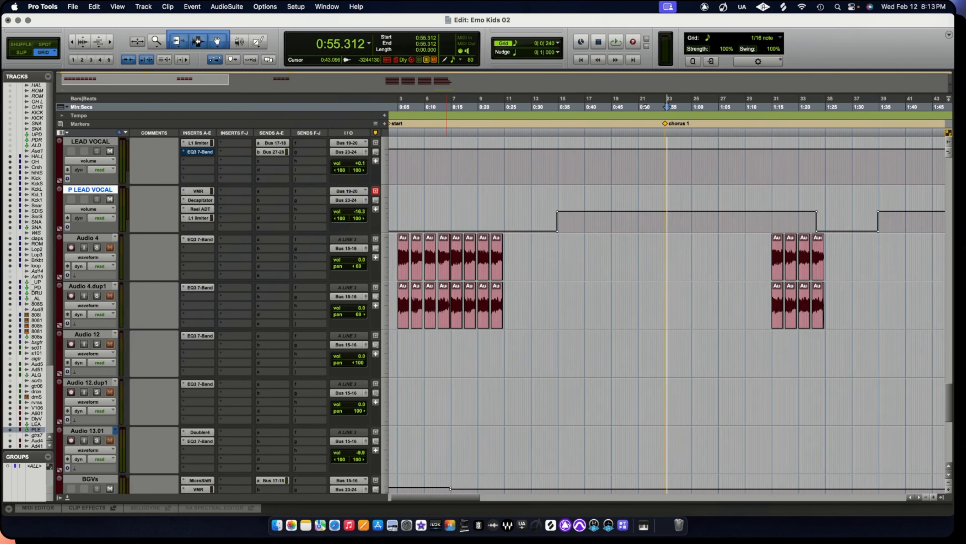
pyautogui.scroll(-1, 220, 339)
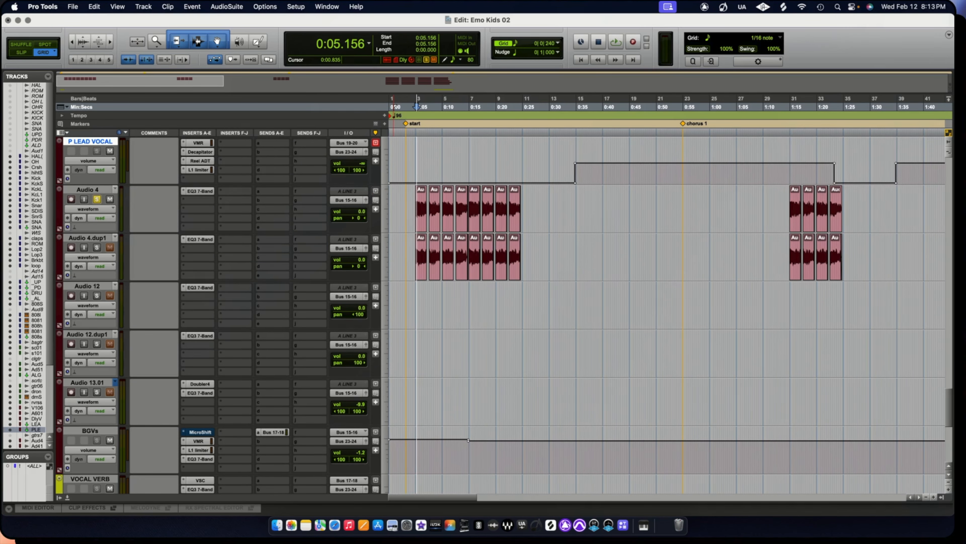
pyautogui.scroll(1, 475, 316)
pyautogui.click(97, 392)
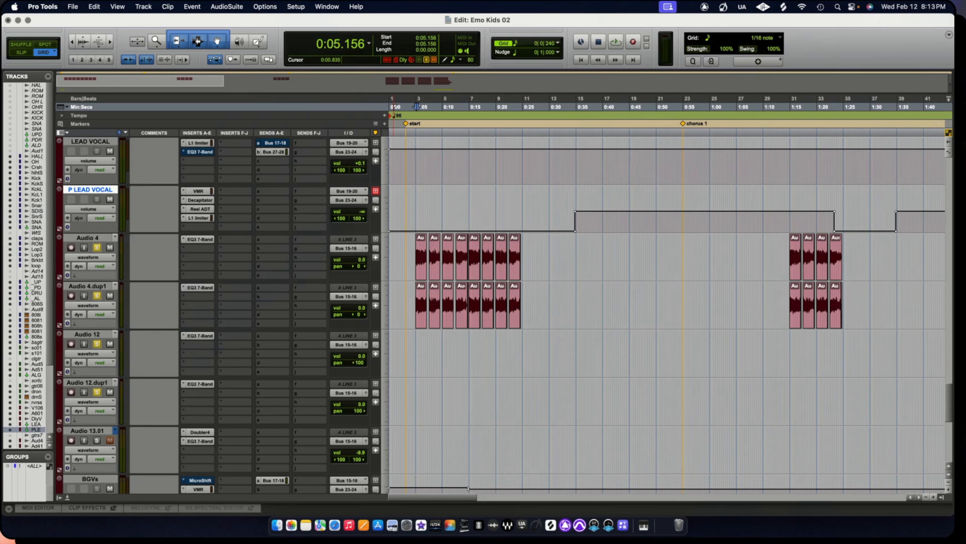
pyautogui.press('space')
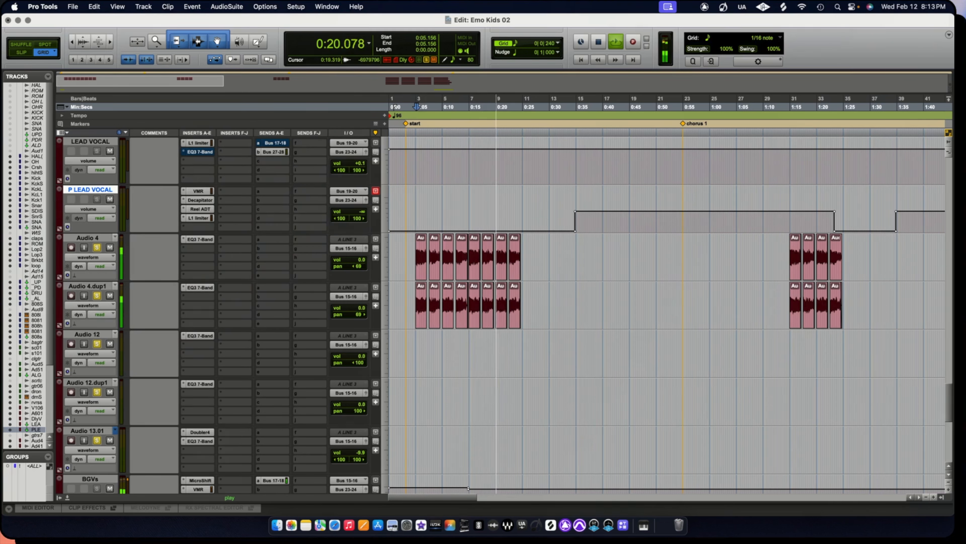
pyautogui.press('space')
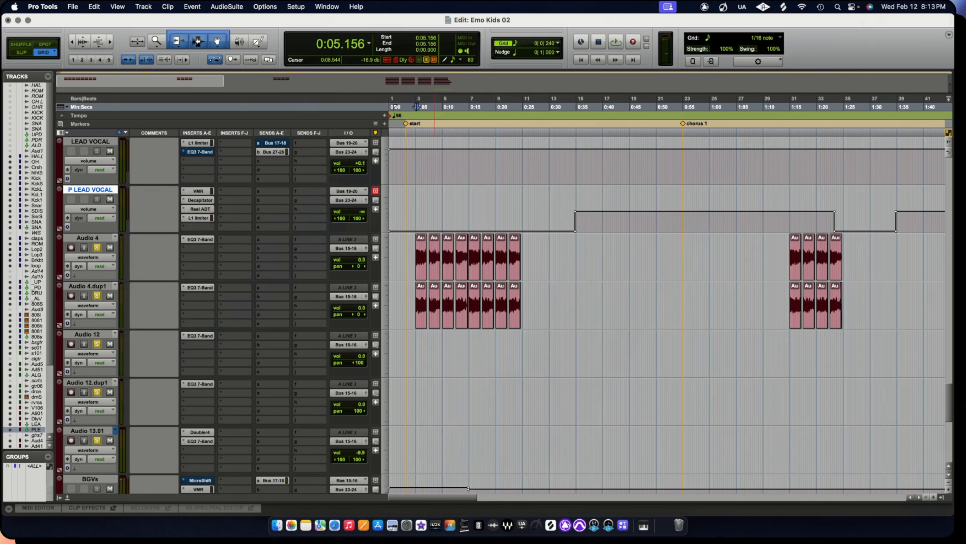
# Inspect the EQ3 7-Band inserts on Audio 4 and Audio 4.dup1, and audition the soloed background vocals from 0:04.687.
pyautogui.click(416, 107)
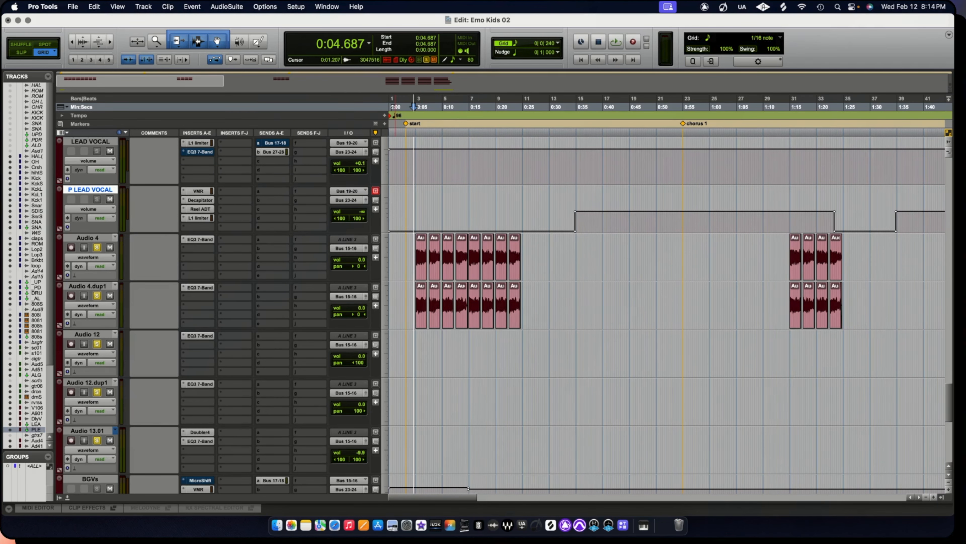
pyautogui.click(197, 239)
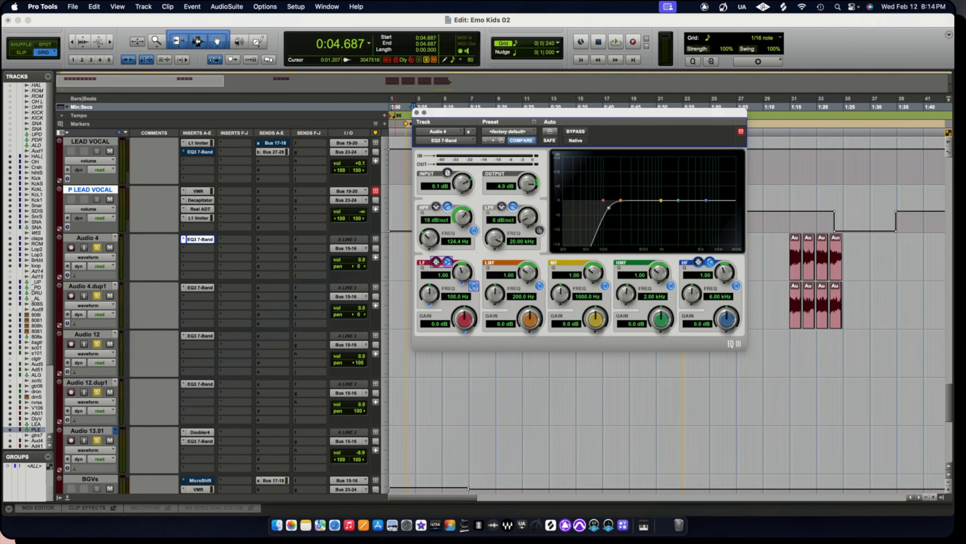
pyautogui.click(198, 287)
pyautogui.click(417, 113)
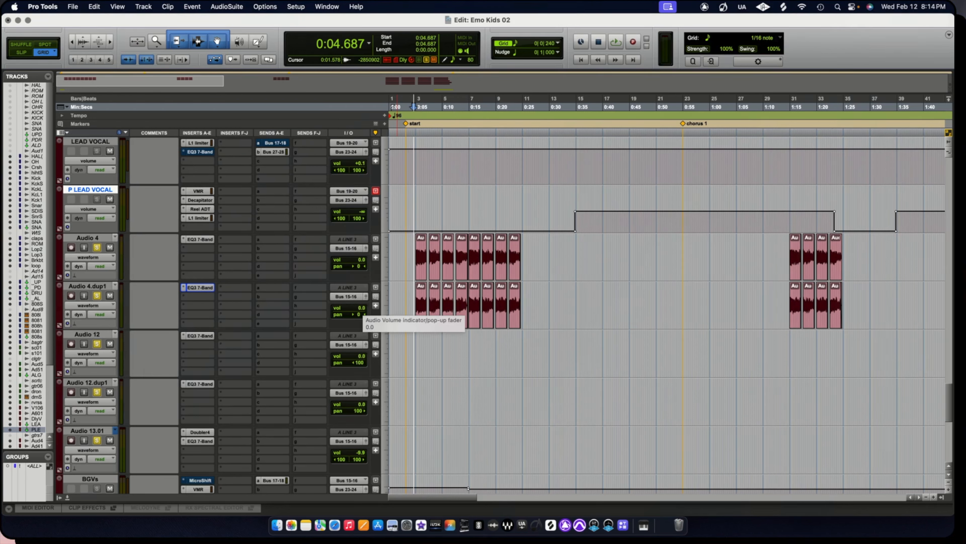
pyautogui.press('space')
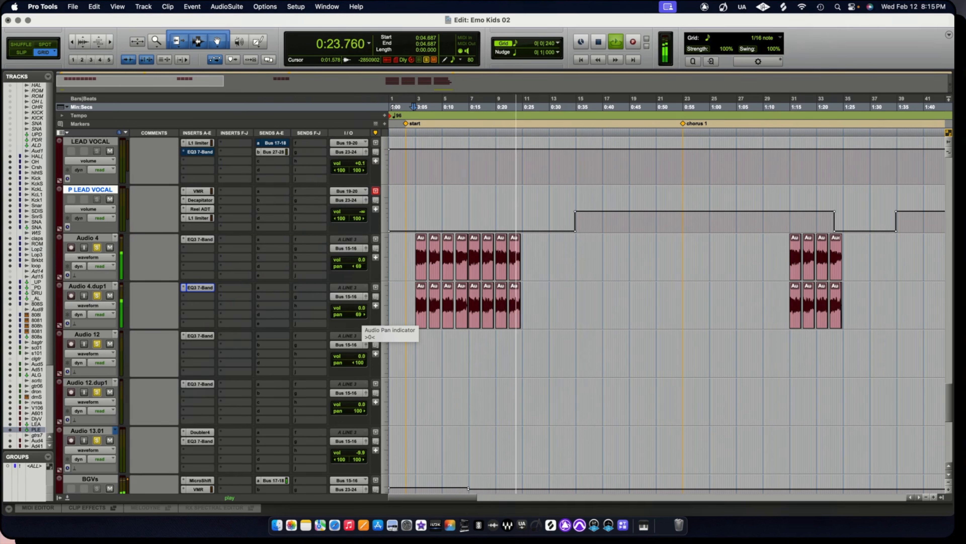
pyautogui.press('space')
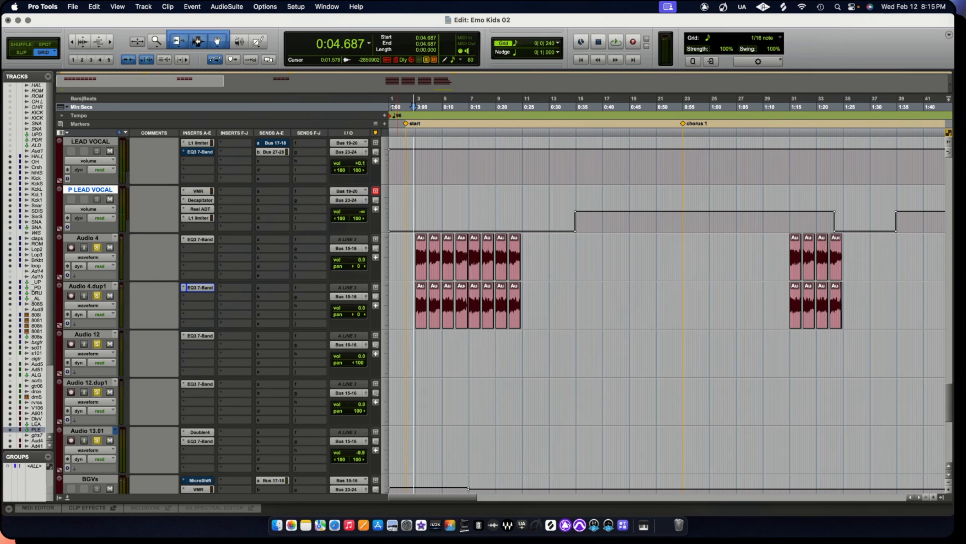
# Audition the soloed background vocal stack in the outro from 3:24.687.
pyautogui.scroll(-10, 475, 285)
pyautogui.scroll(7, 476, 285)
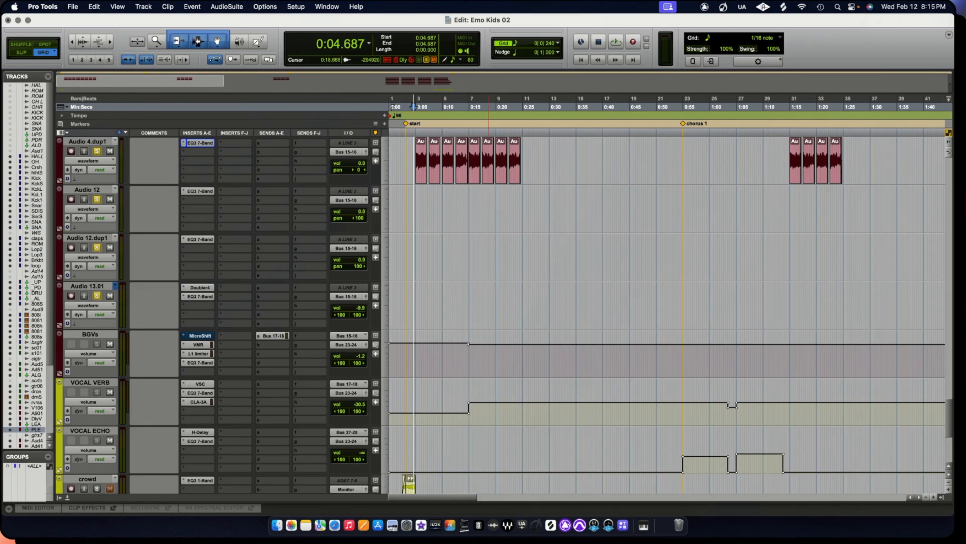
pyautogui.press('r')
pyautogui.press('r')
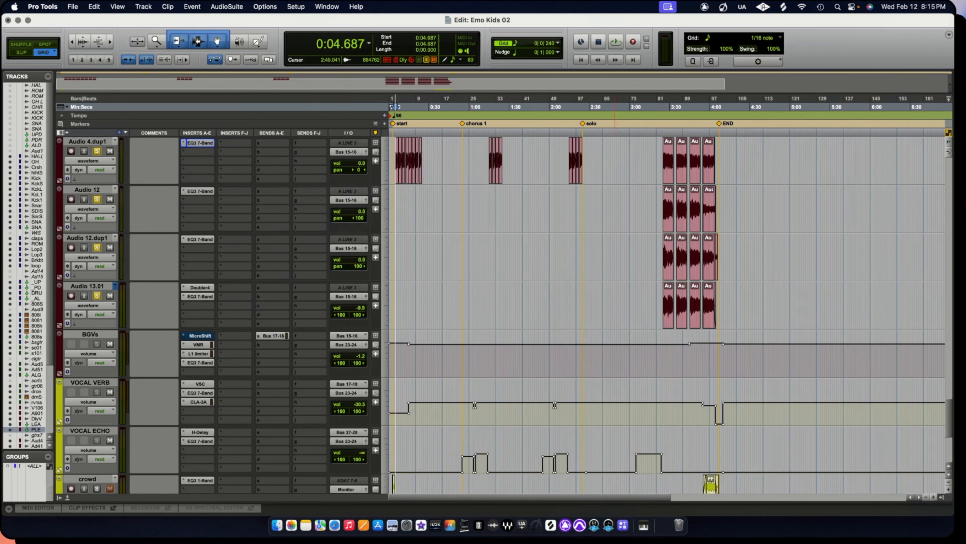
pyautogui.click(663, 107)
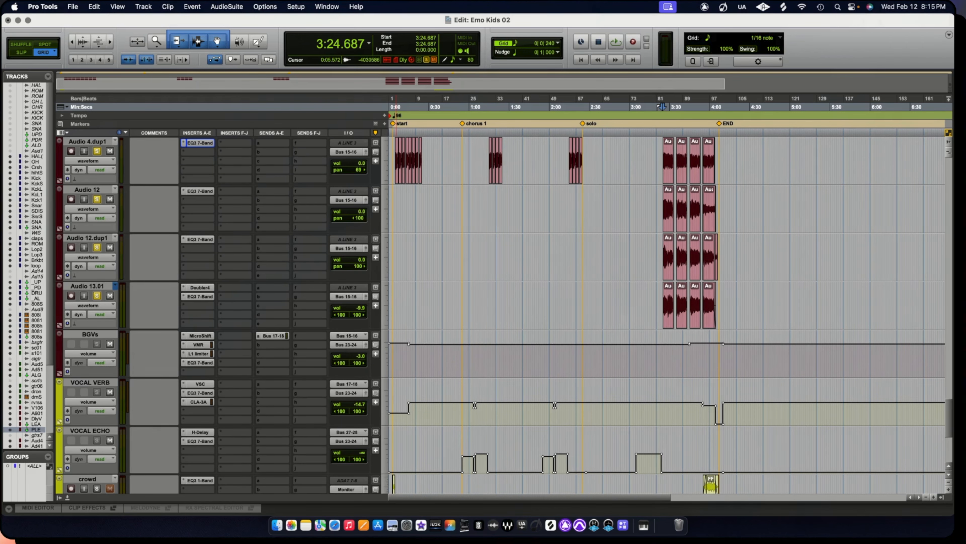
pyautogui.scroll(2, 647, 304)
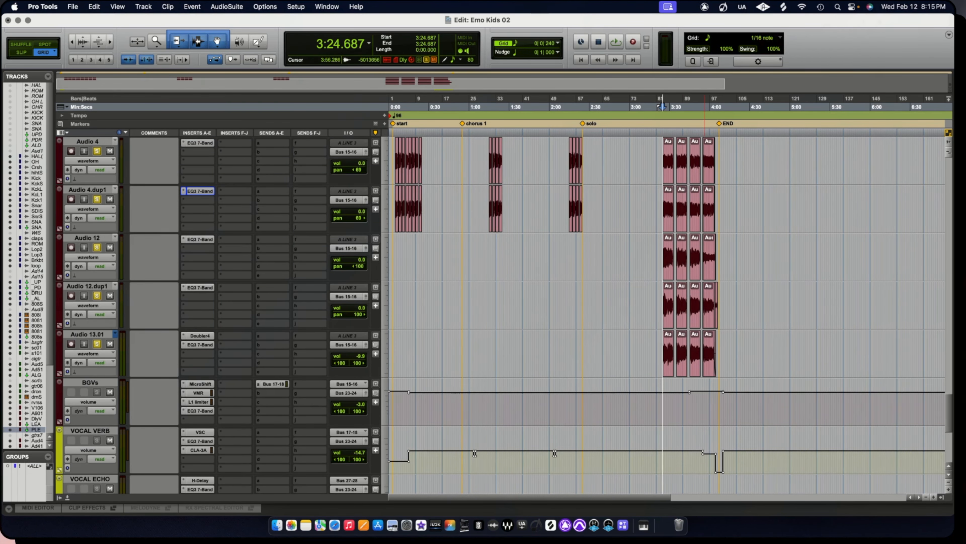
pyautogui.scroll(-1, 696, 304)
pyautogui.press('super+]')
pyautogui.press('super+]')
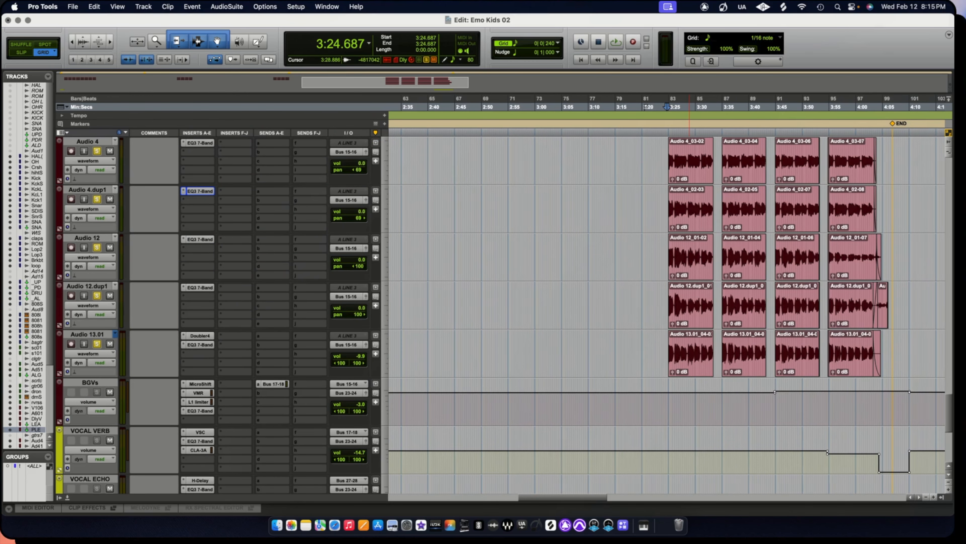
pyautogui.press('space')
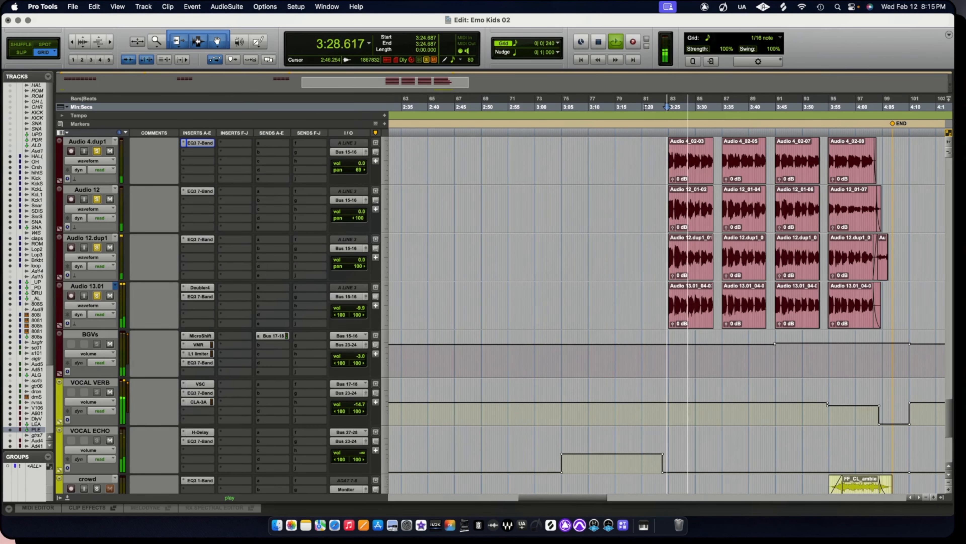
pyautogui.scroll(-1, 666, 305)
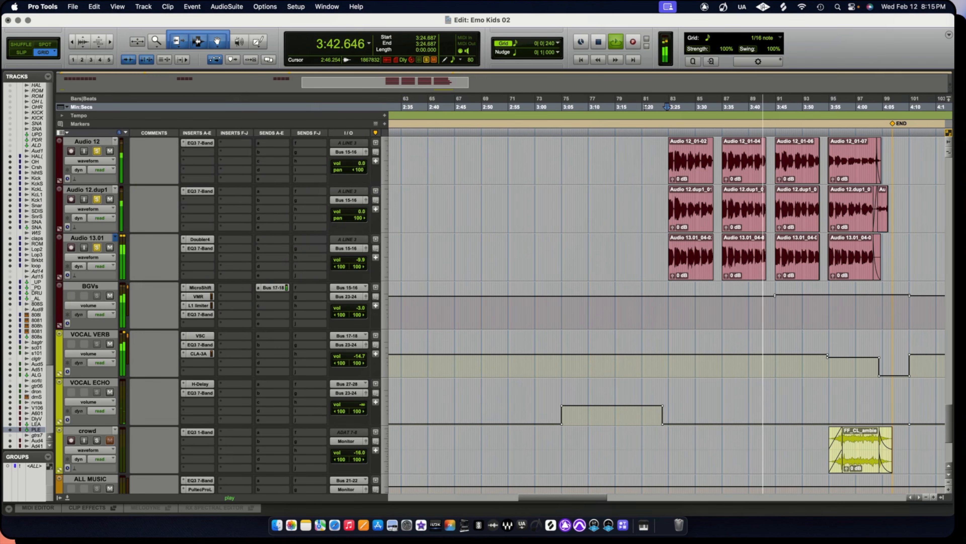
pyautogui.press('space')
# Inspect the EQ3 7-Band inserts on Audio 12 and Audio 12.dup1, and close the plug-in window.
pyautogui.scroll(2, 648, 383)
pyautogui.scroll(1, 648, 382)
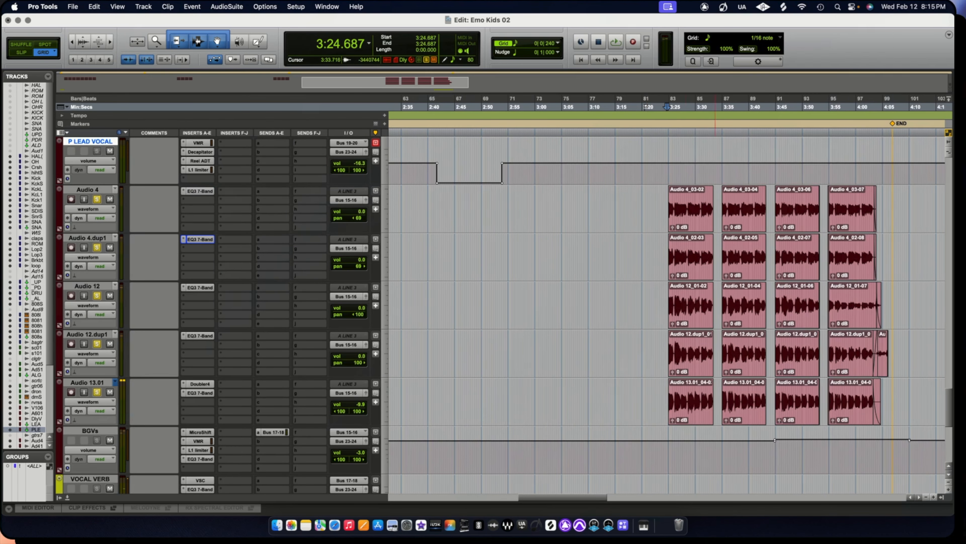
pyautogui.click(199, 287)
pyautogui.click(200, 336)
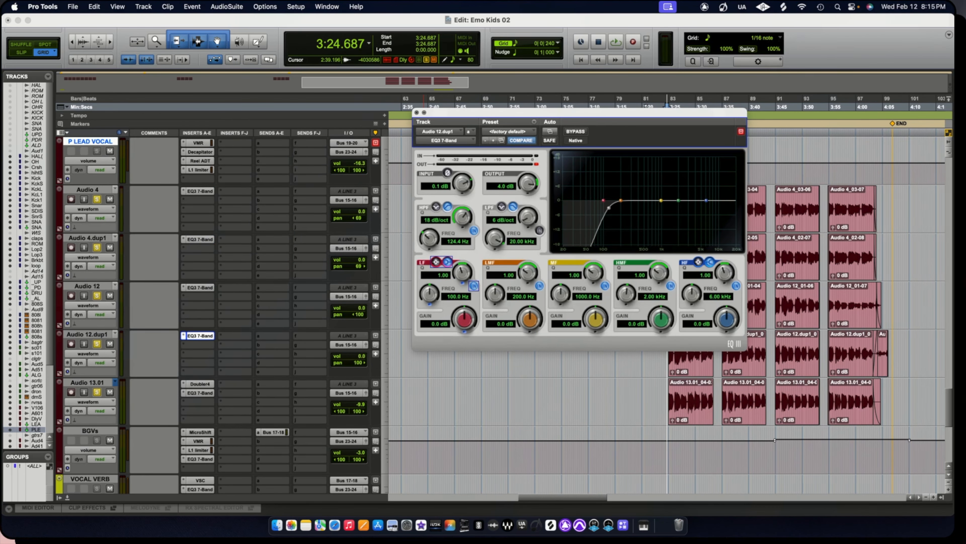
pyautogui.click(416, 112)
# Examine the BGVs bus's MicroShift, Virtual Mix Rack, L1 limiter and EQ3 7-Band inserts, and close the plug-in window.
pyautogui.click(90, 430)
pyautogui.scroll(-2, 89, 431)
pyautogui.click(200, 336)
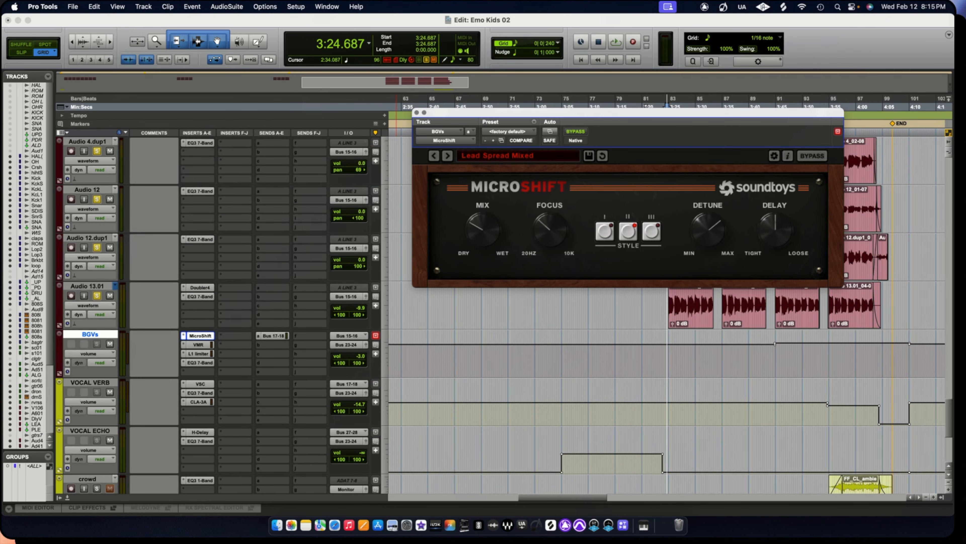
pyautogui.click(198, 344)
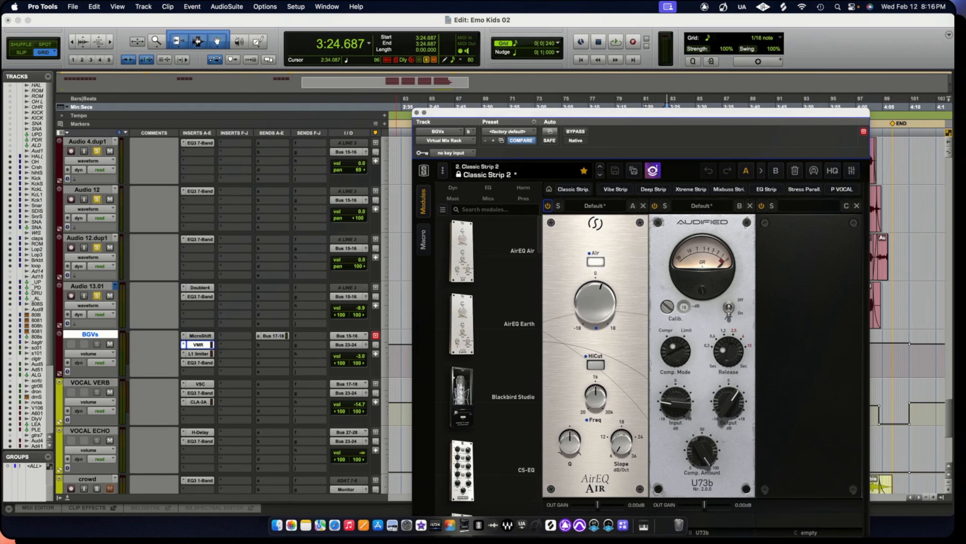
pyautogui.click(198, 353)
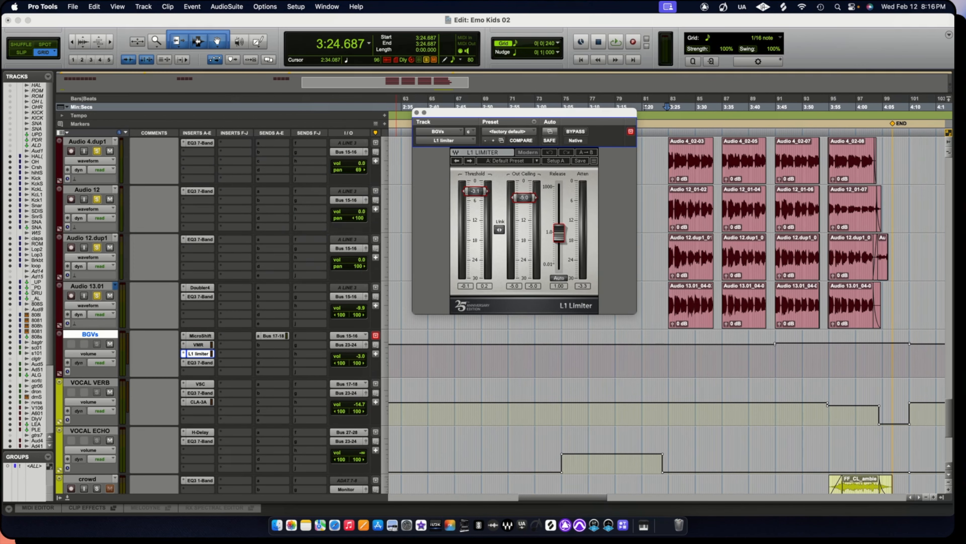
pyautogui.click(198, 362)
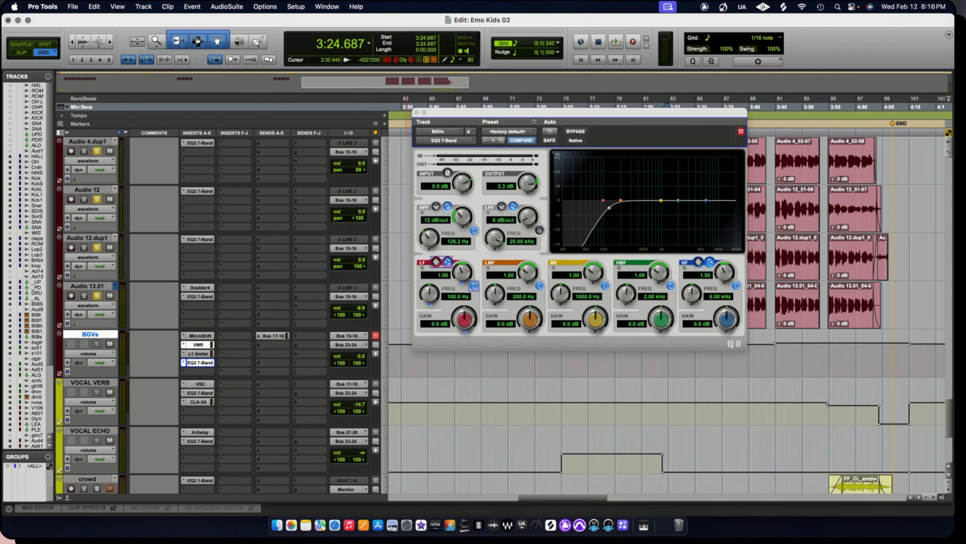
pyautogui.click(198, 344)
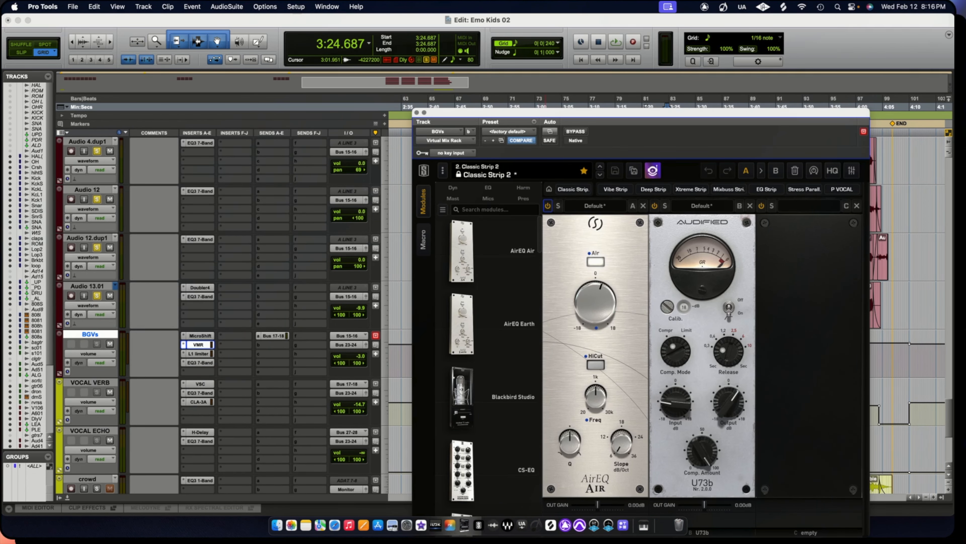
pyautogui.click(416, 112)
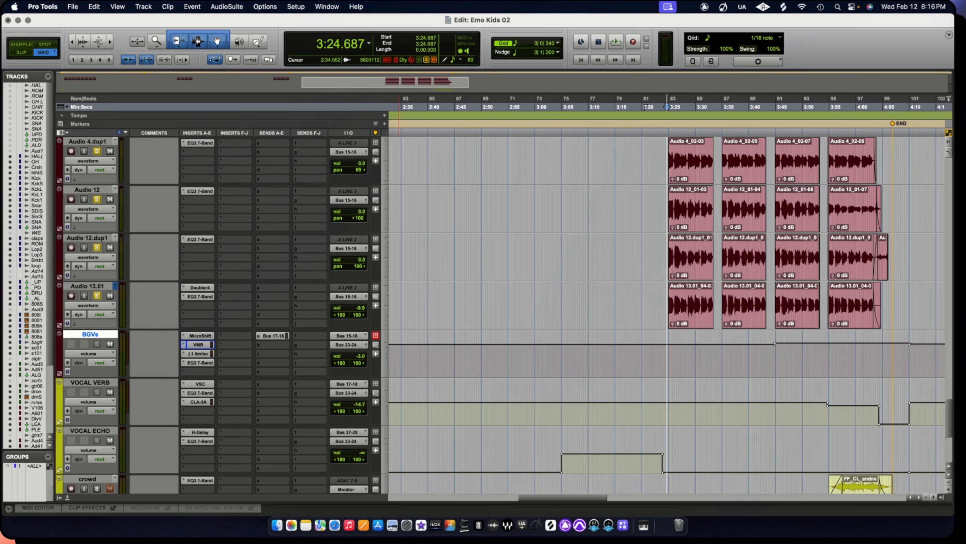
# Select the crowd track and clear the active solos on the background vocals.
pyautogui.scroll(-5, 666, 305)
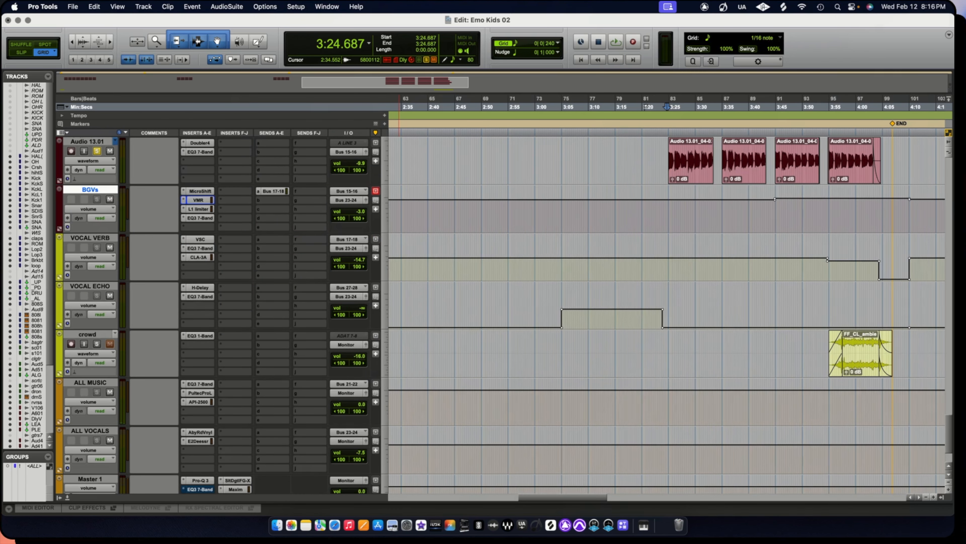
pyautogui.scroll(-2, 666, 305)
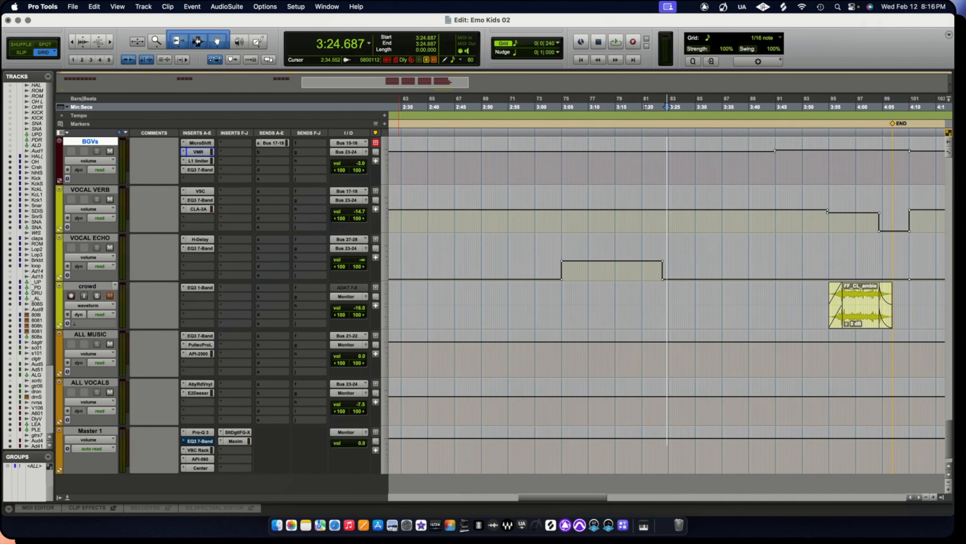
pyautogui.click(87, 286)
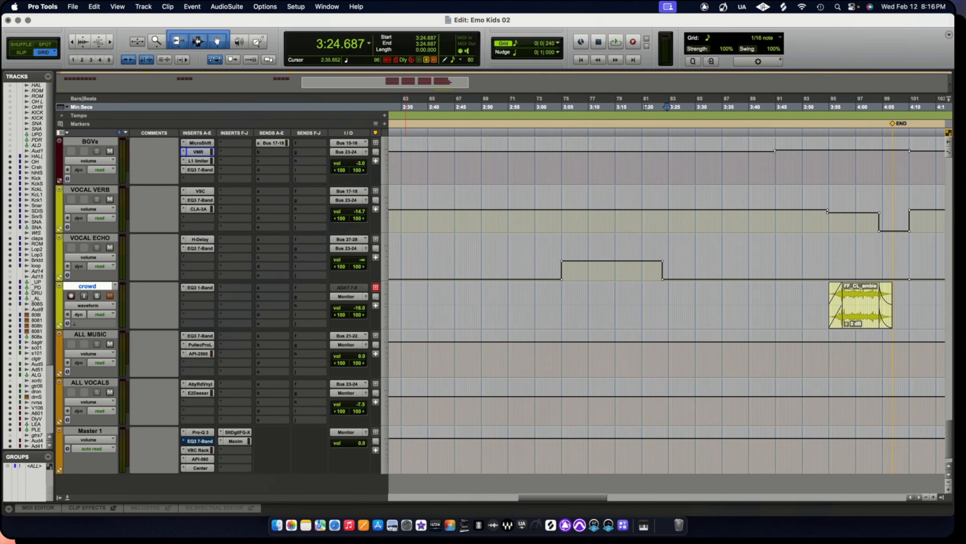
pyautogui.click(426, 59)
# Solo the crowd track and audition its opening clip from 0:02.812.
pyautogui.press('Home')
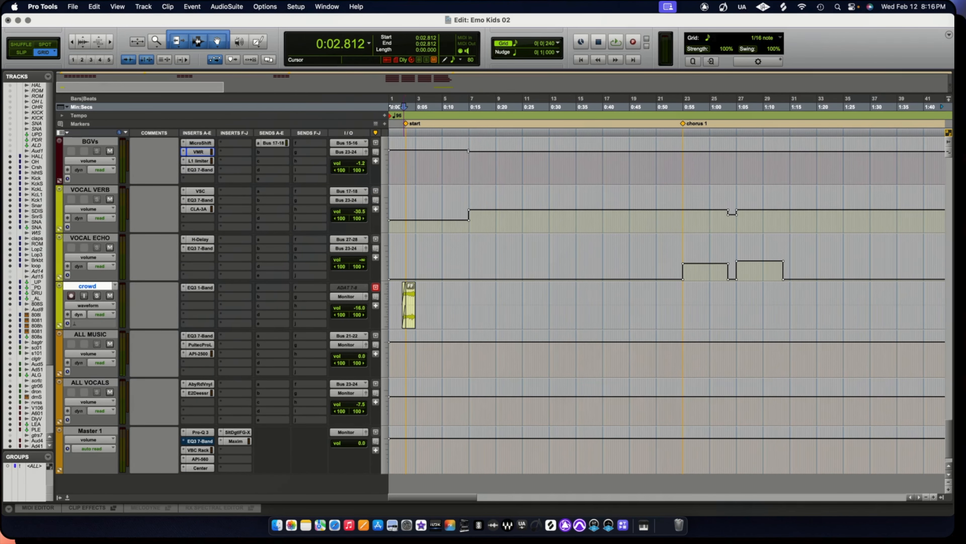
pyautogui.click(405, 107)
pyautogui.press('space')
pyautogui.click(97, 296)
pyautogui.press('space')
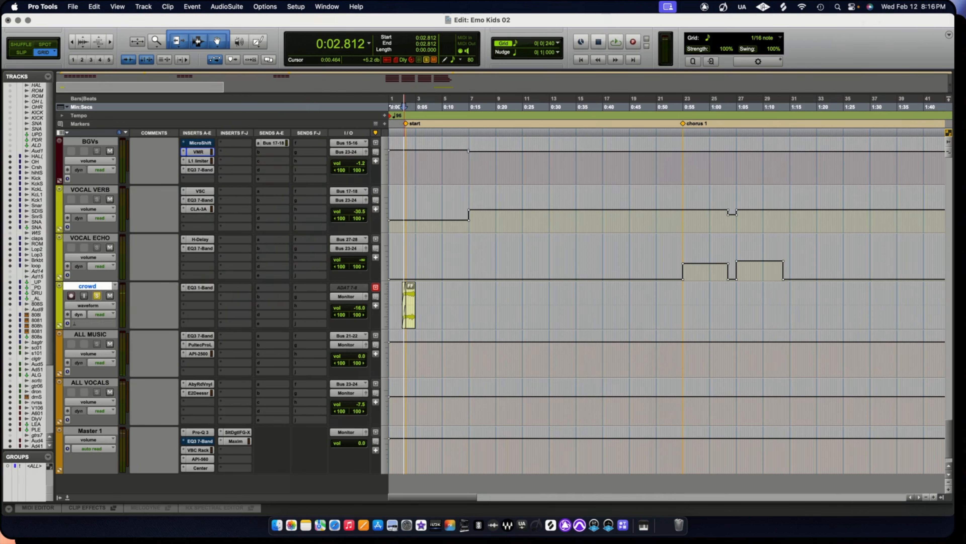
pyautogui.press('space')
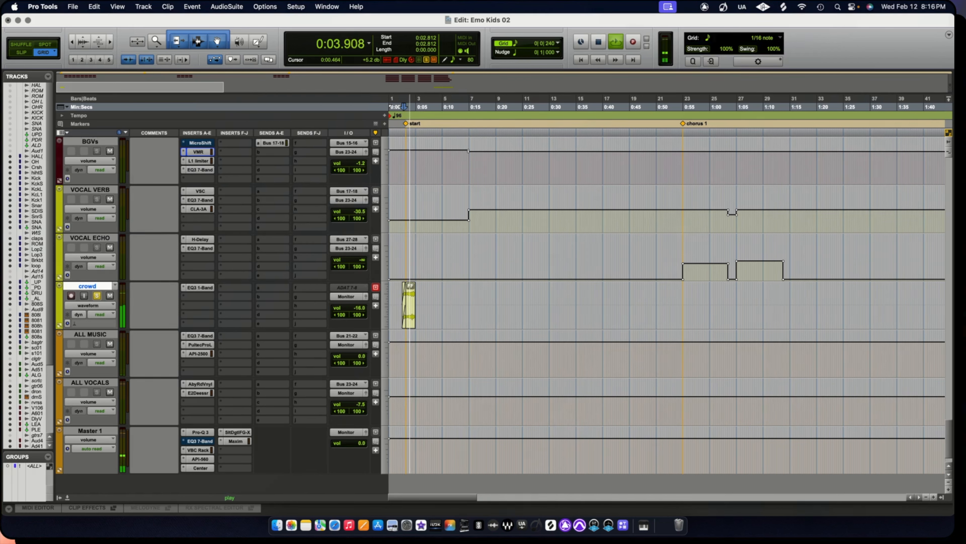
pyautogui.click(96, 295)
pyautogui.press('space')
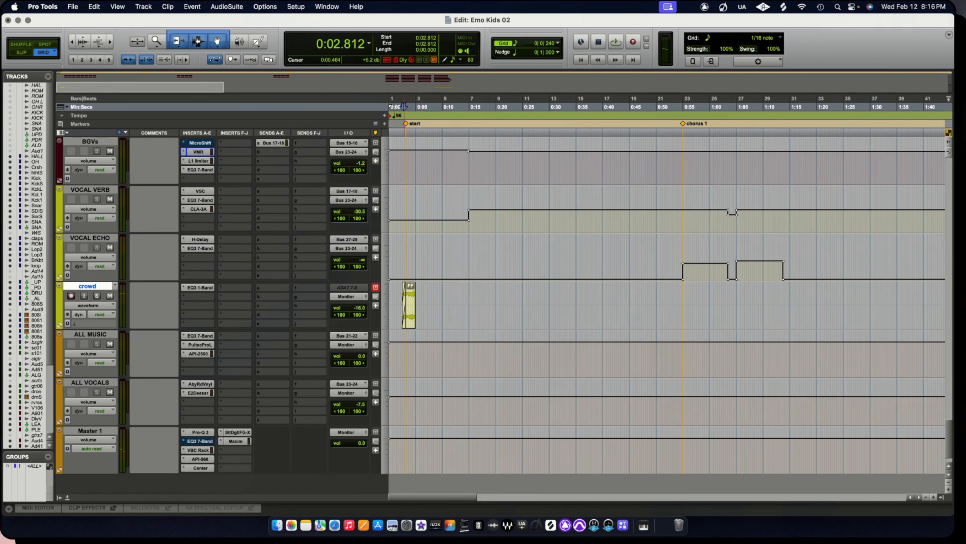
pyautogui.press('r')
pyautogui.press('r')
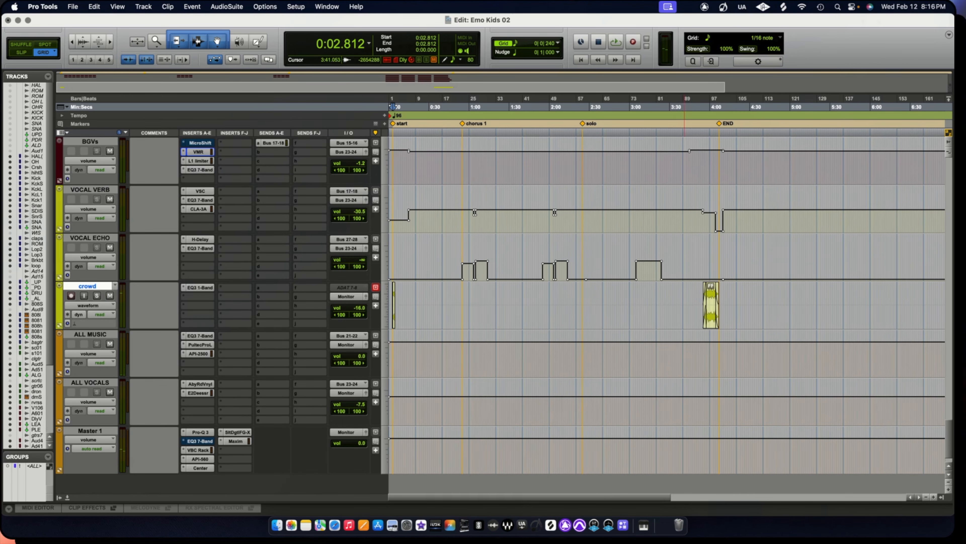
# Audition the crowd track's closing ambience clip from 4:00.312 and examine its fades up close.
pyautogui.click(710, 107)
pyautogui.press('space')
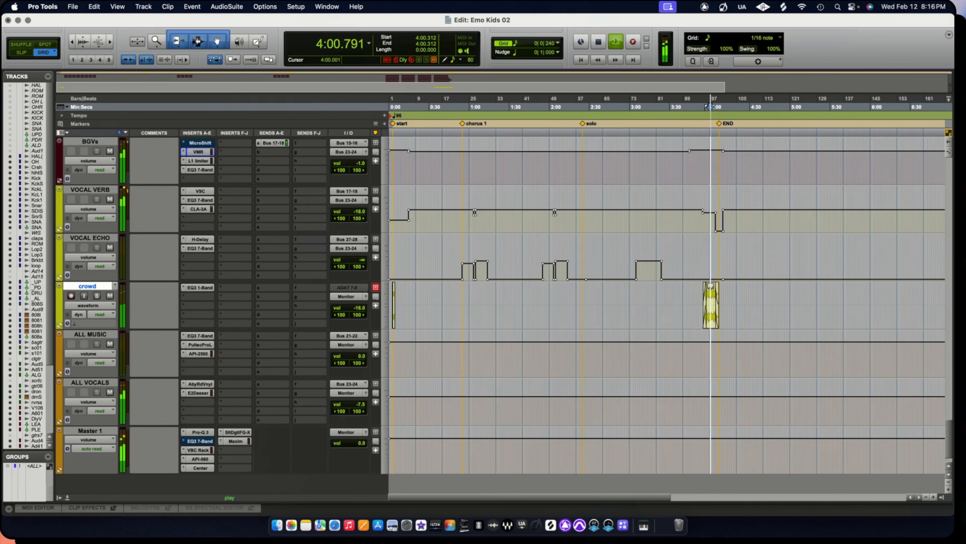
pyautogui.press('space')
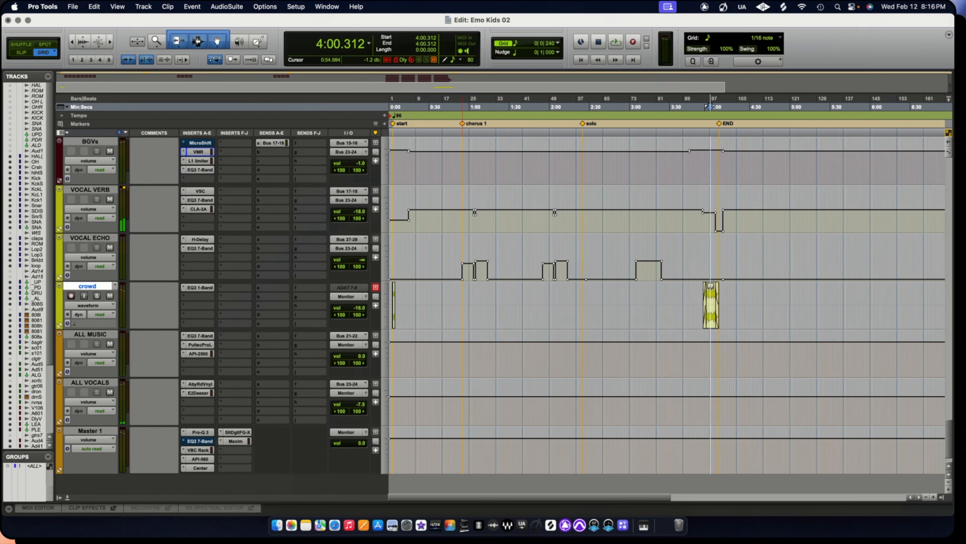
pyautogui.press('t')
pyautogui.press('t')
pyautogui.press('t')
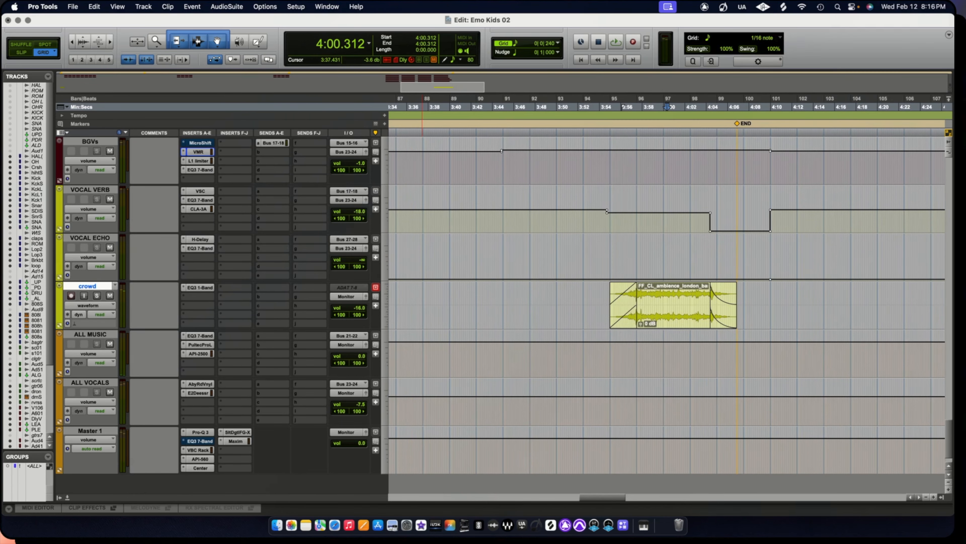
# Place the playback cursor at 0:02.968 and examine the crowd track's opening ambience clip up close.
pyautogui.press('r')
pyautogui.press('r')
pyautogui.press('r')
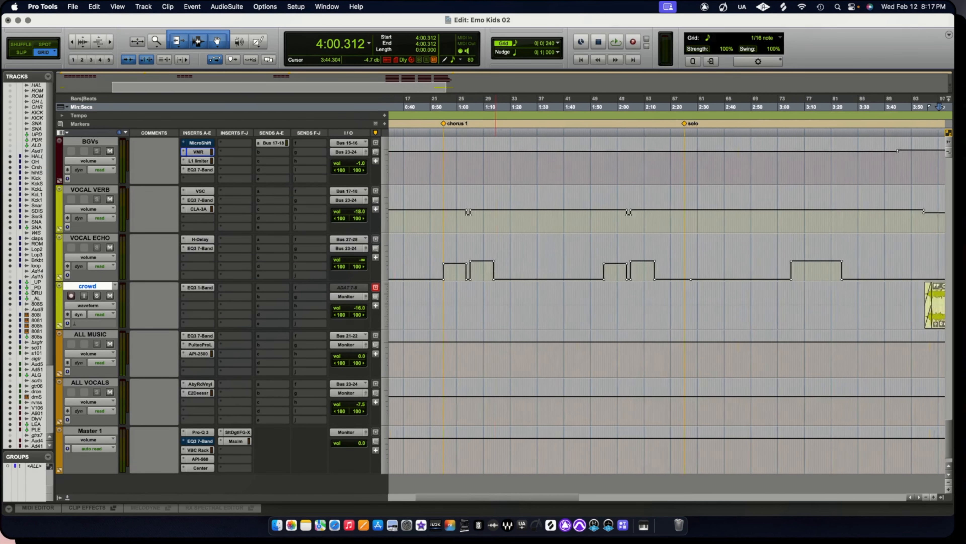
pyautogui.hscroll(-5, 496, 305)
pyautogui.click(397, 295)
pyautogui.press('t')
pyautogui.press('t')
pyautogui.press('t')
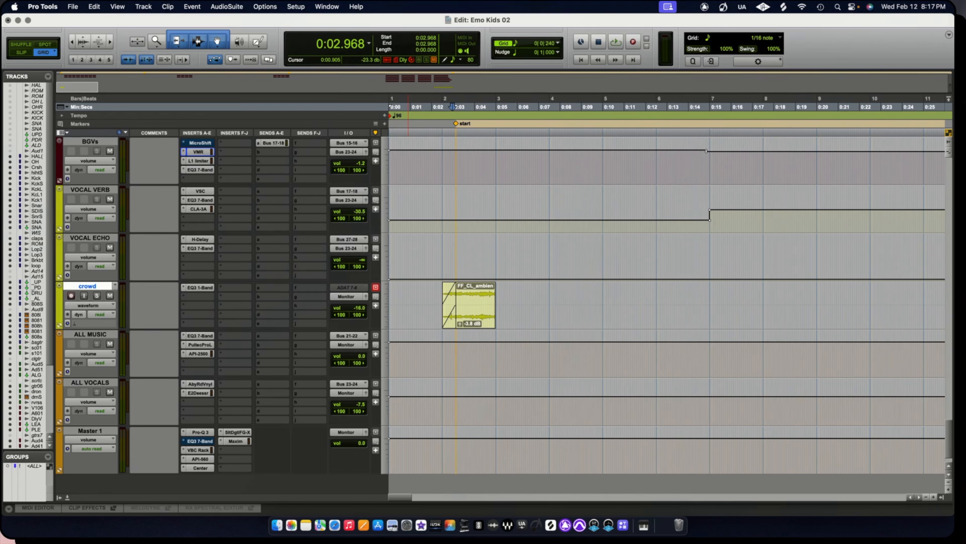
# Highlight the ALL MUSIC, Master 1 and ALL VOCALS tracks in turn, ending with ALL MUSIC selected.
pyautogui.click(90, 334)
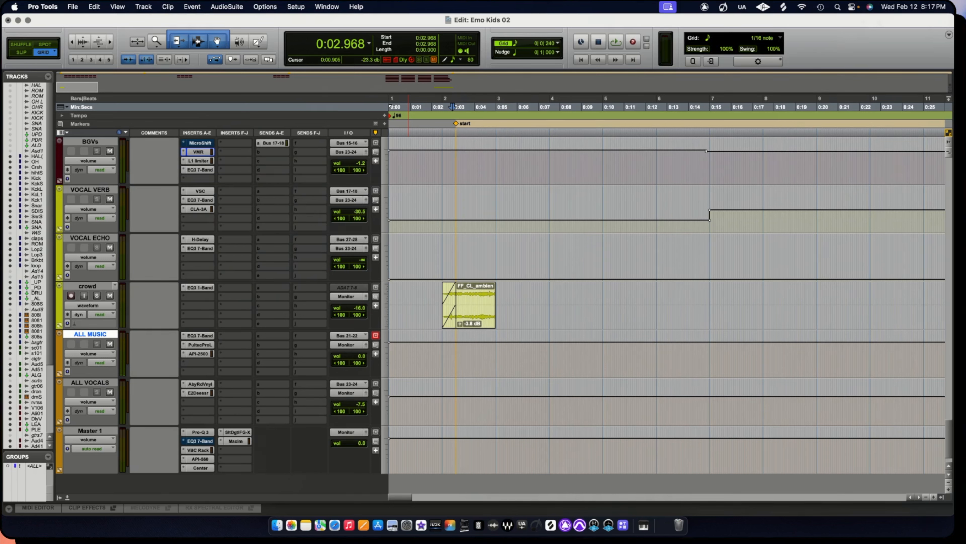
pyautogui.click(90, 431)
pyautogui.click(90, 382)
pyautogui.click(90, 334)
pyautogui.scroll(-2, 480, 304)
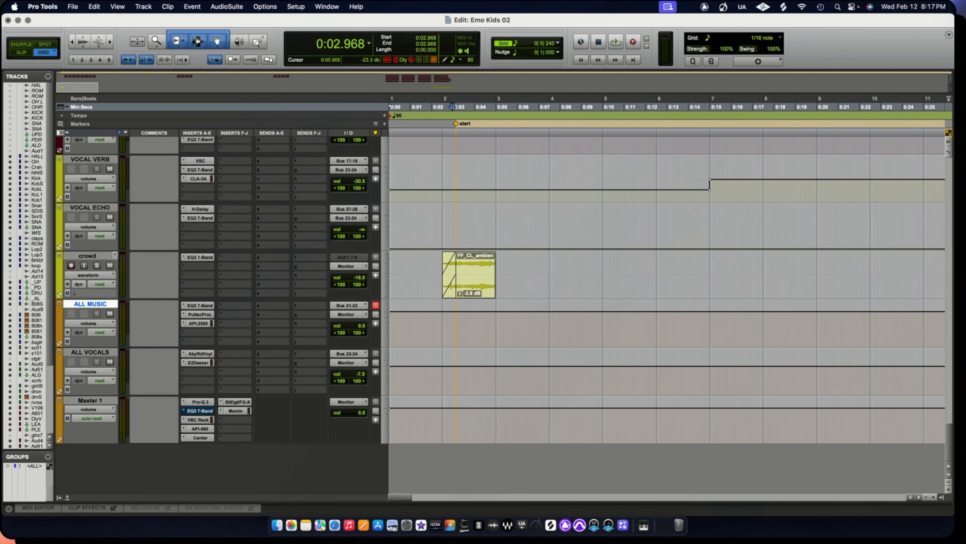
pyautogui.click(90, 352)
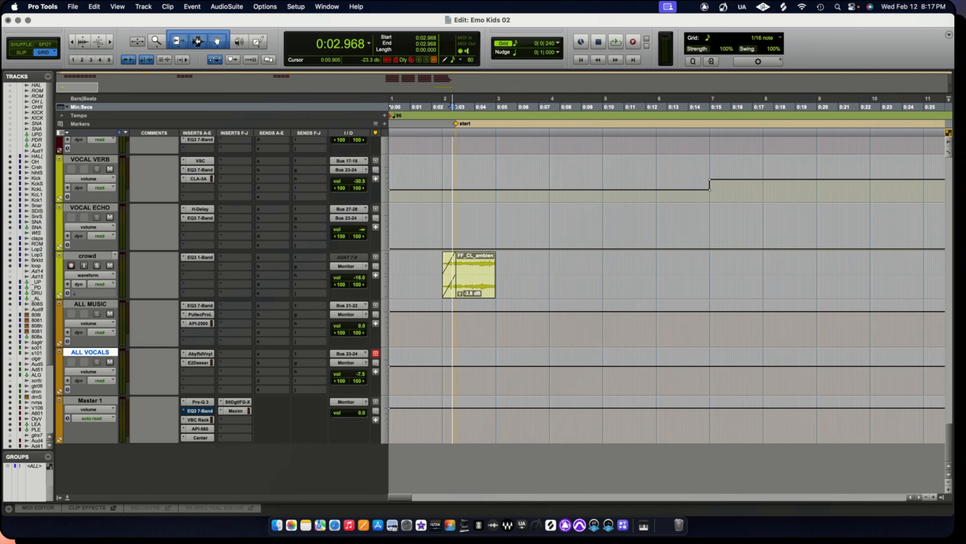
pyautogui.click(90, 304)
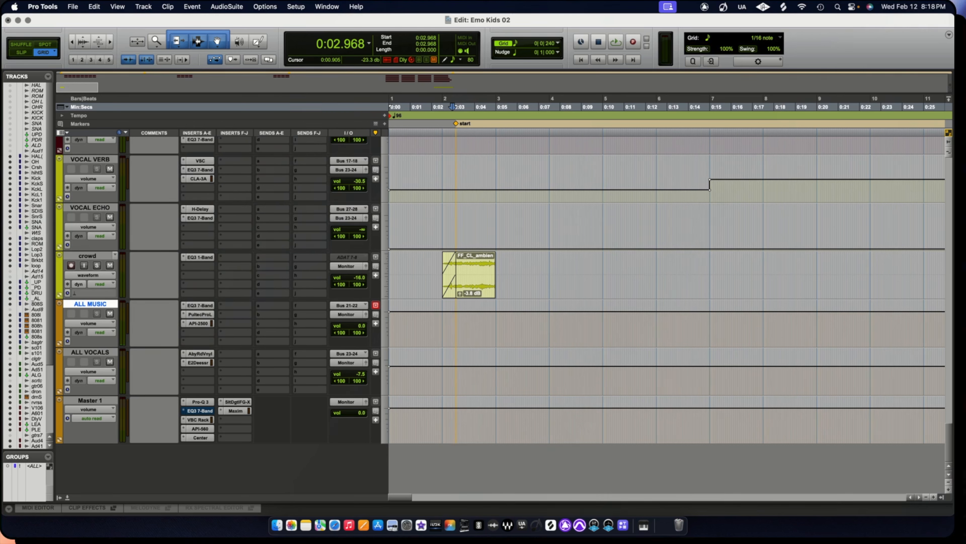
# Inspect the ALL MUSIC bus's EQ3 7-Band, Pultec-Pro Legacy and API-2500 inserts, moving the compressor window clear of the tracks.
pyautogui.click(197, 305)
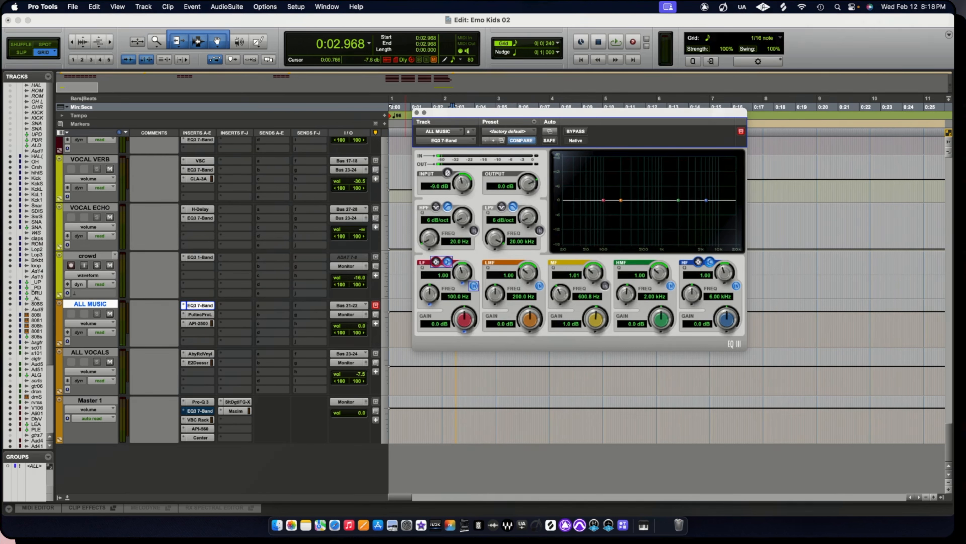
pyautogui.click(198, 314)
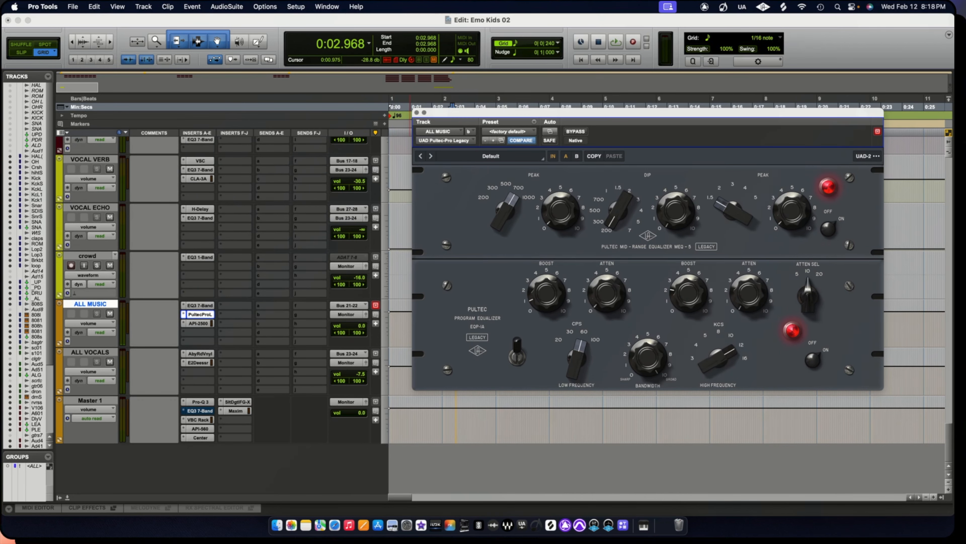
pyautogui.click(417, 113)
pyautogui.click(198, 323)
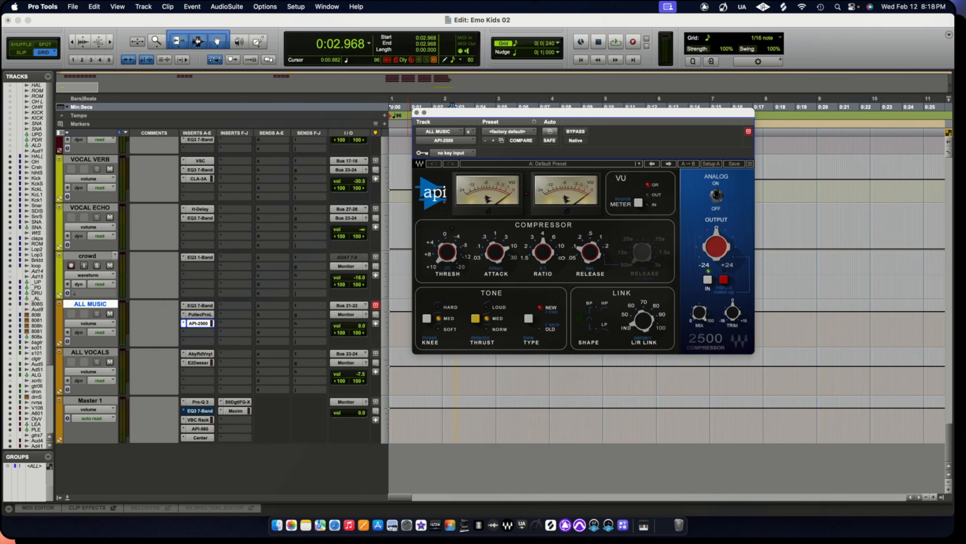
pyautogui.moveTo(571, 112); pyautogui.dragTo(756, 145)
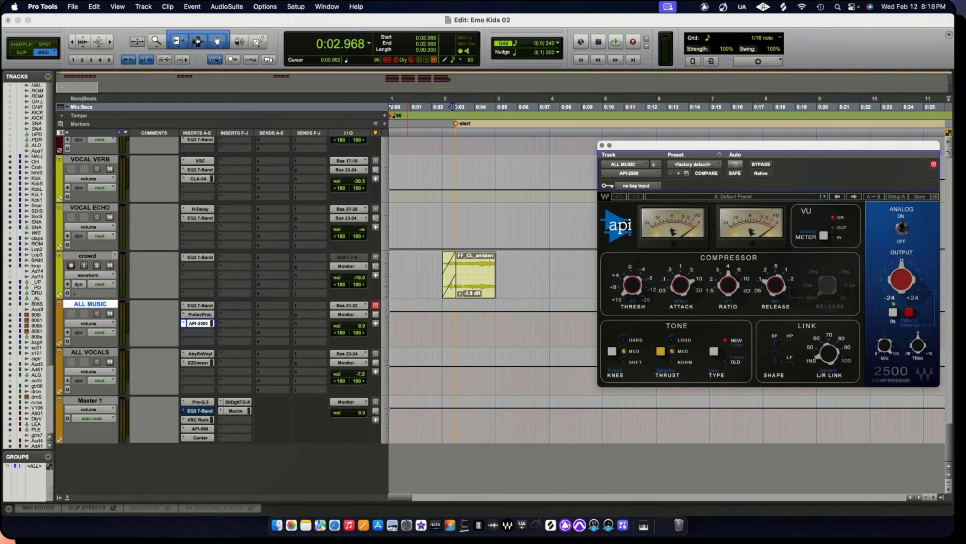
pyautogui.moveTo(756, 145); pyautogui.dragTo(758, 144)
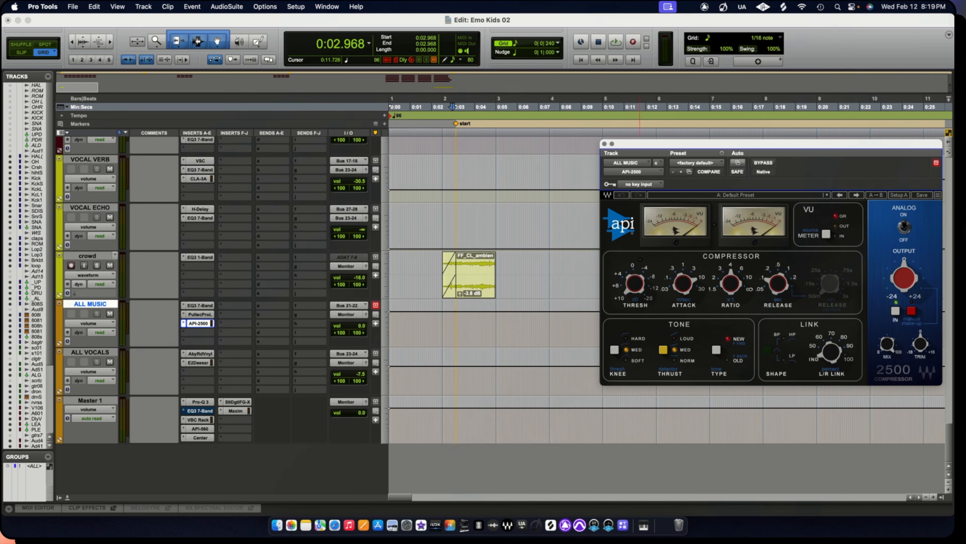
# Mute ALL VOCALS and play from 0:12.656 while watching the ALL MUSIC API-2500, then unmute and close the plug-in window.
pyautogui.click(109, 362)
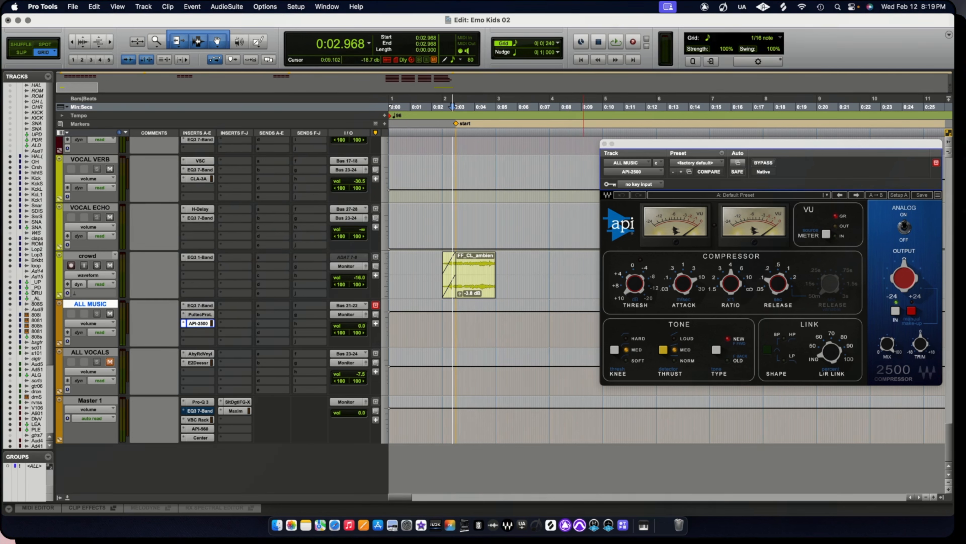
pyautogui.click(660, 419)
pyautogui.press('space')
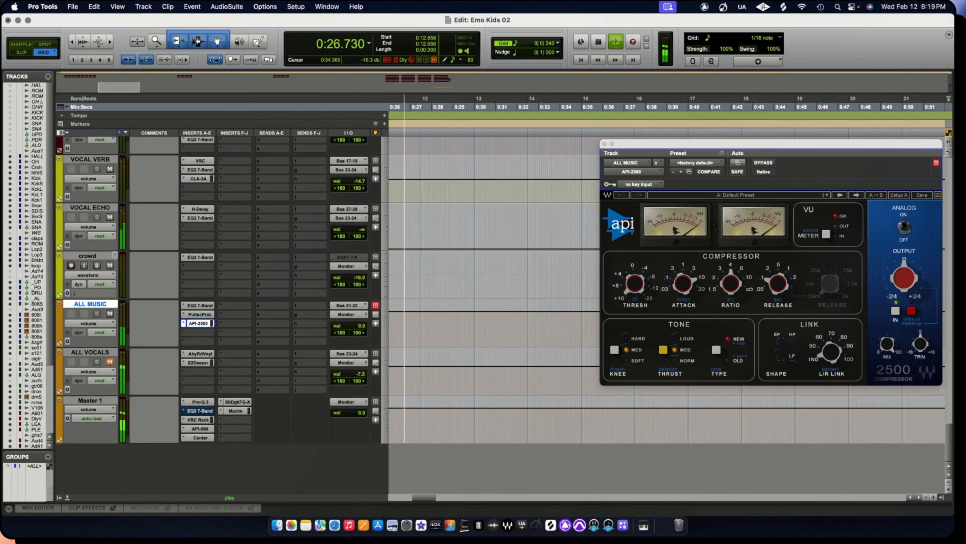
pyautogui.press('space')
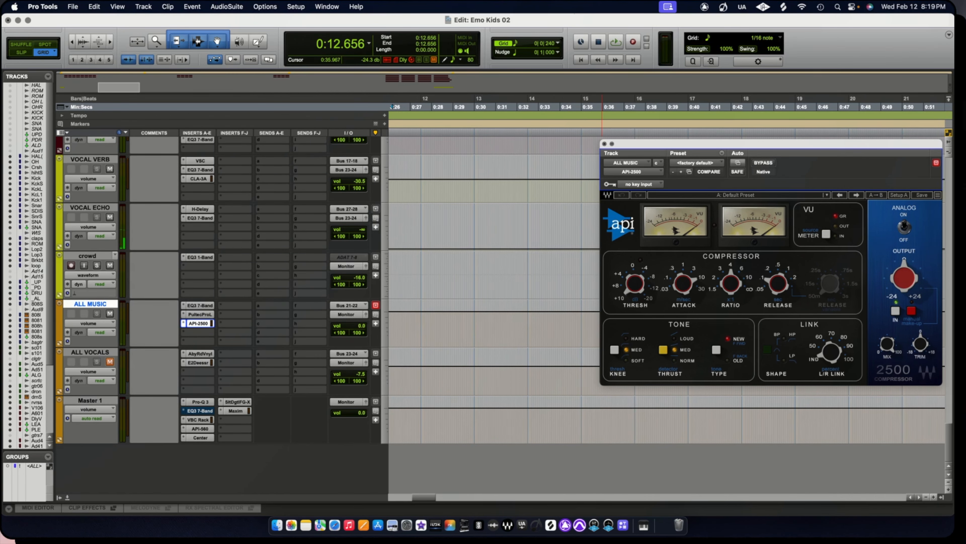
pyautogui.click(604, 144)
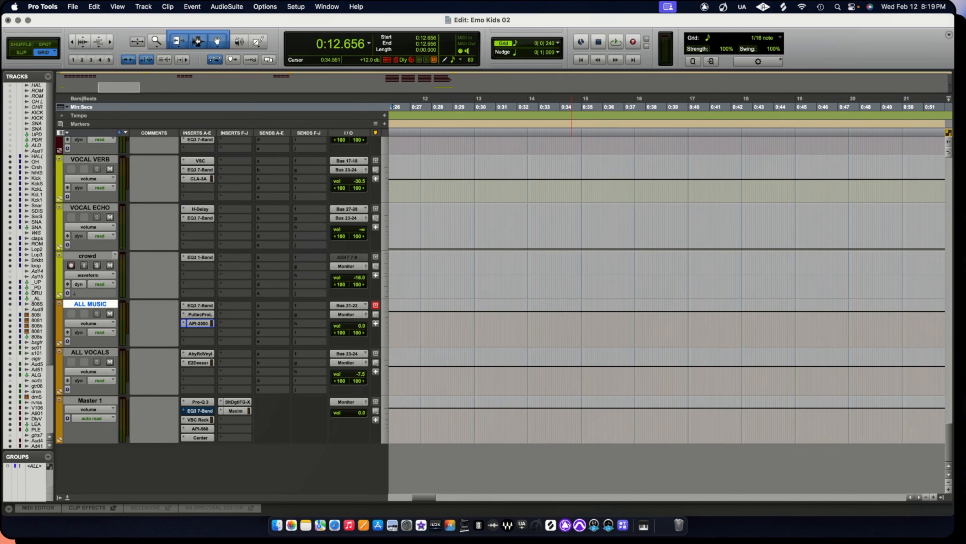
# Inspect the ALL VOCALS bus's Abbey Road Vinyl and Eiosis E2Deesser inserts, and close the plug-in window.
pyautogui.scroll(5, 479, 305)
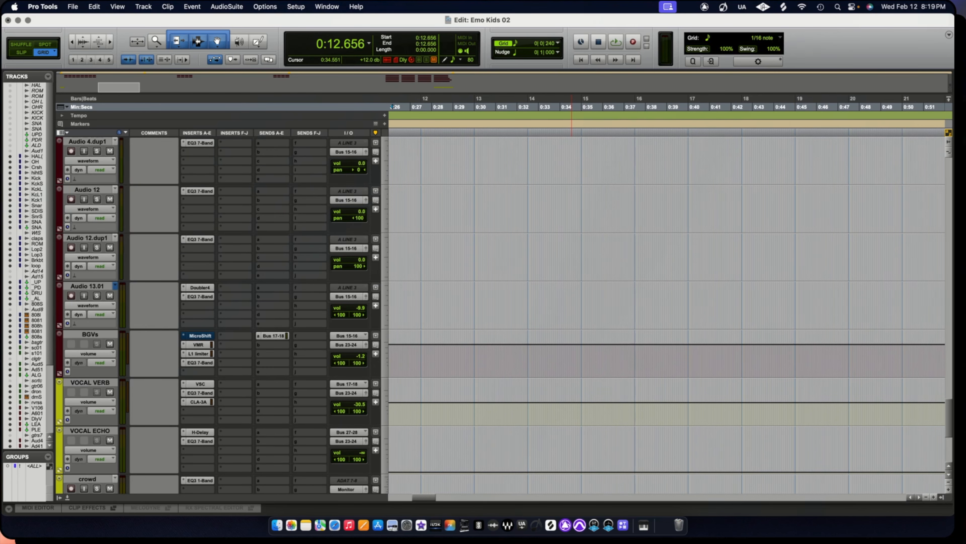
pyautogui.scroll(-5, 479, 304)
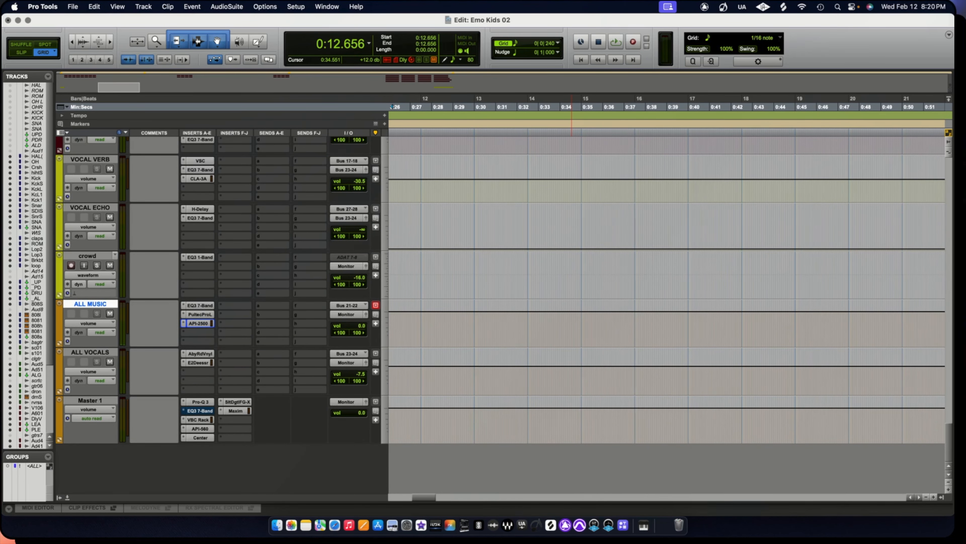
pyautogui.click(200, 354)
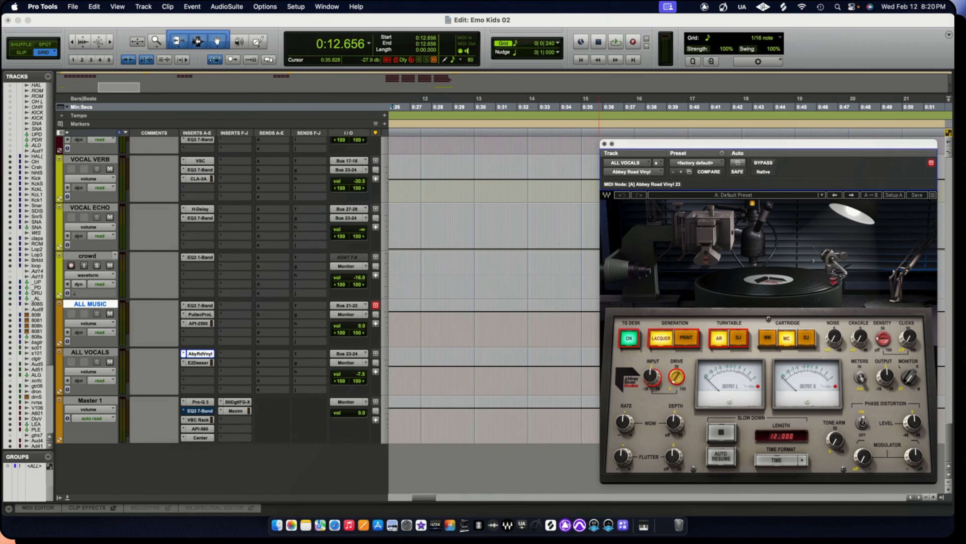
pyautogui.click(604, 144)
pyautogui.click(198, 363)
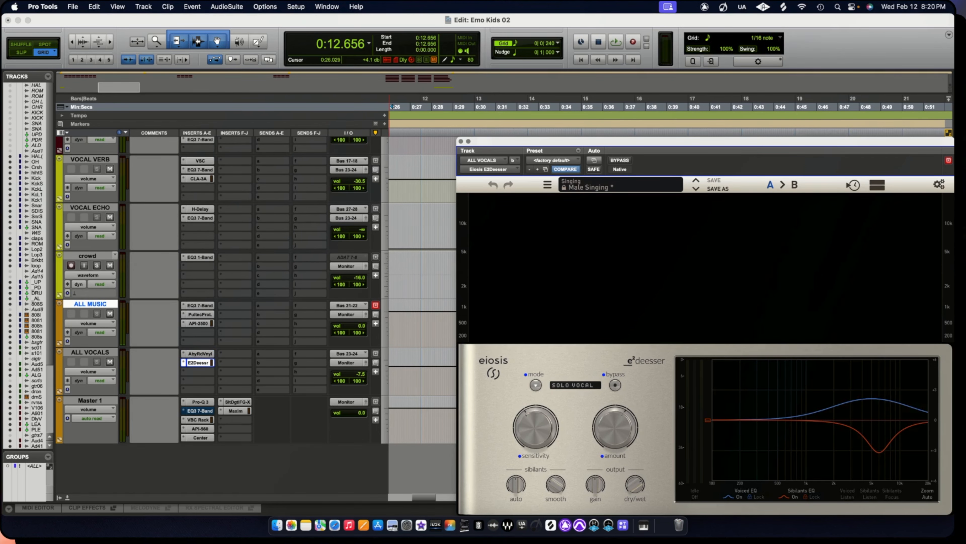
pyautogui.moveTo(745, 141); pyautogui.dragTo(643, 95)
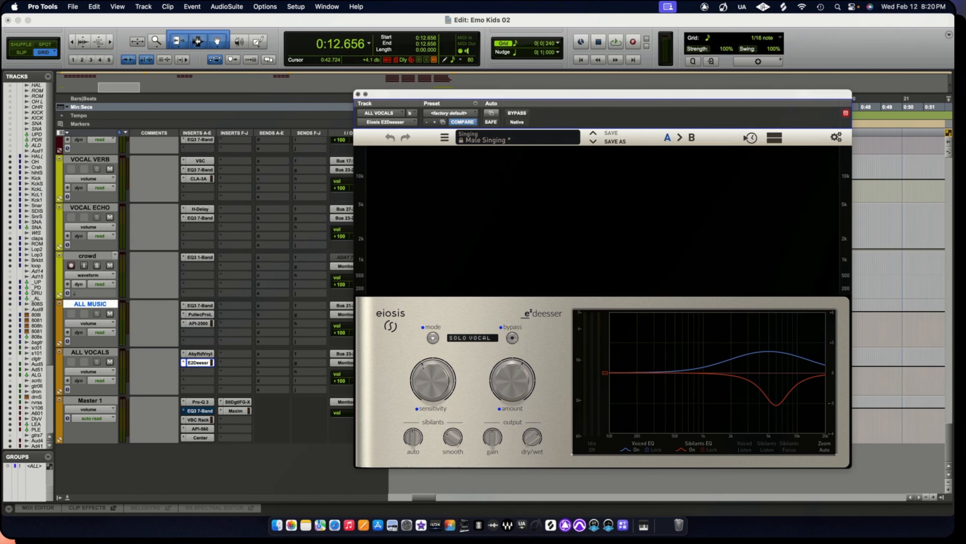
pyautogui.click(358, 95)
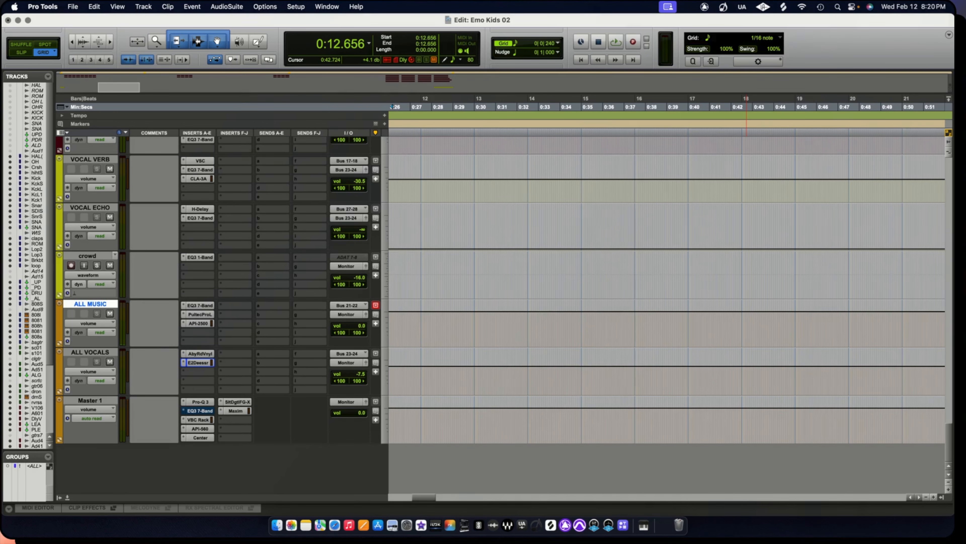
# Select Master 1 and examine its FabFilter Pro-Q 3 low-cut band and the track's list of available automation views.
pyautogui.click(90, 400)
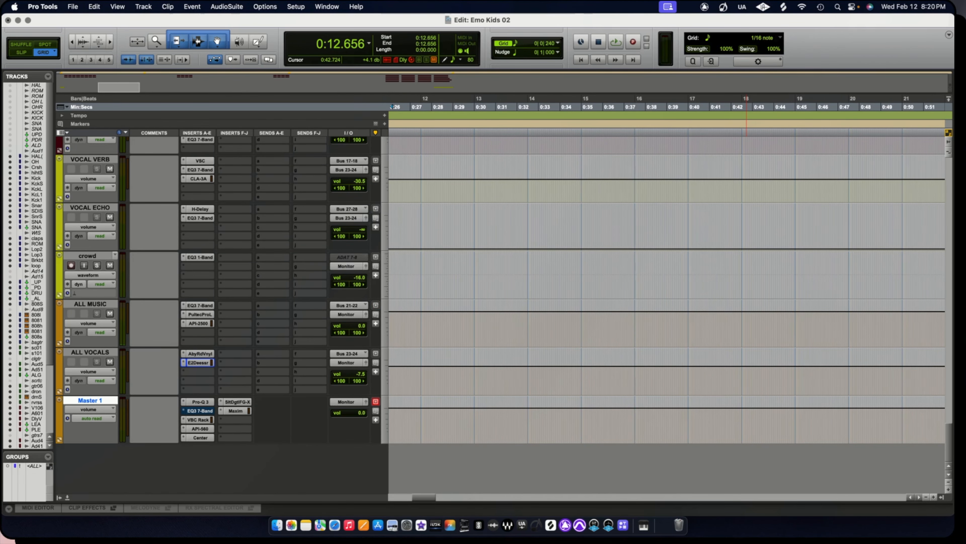
pyautogui.click(198, 402)
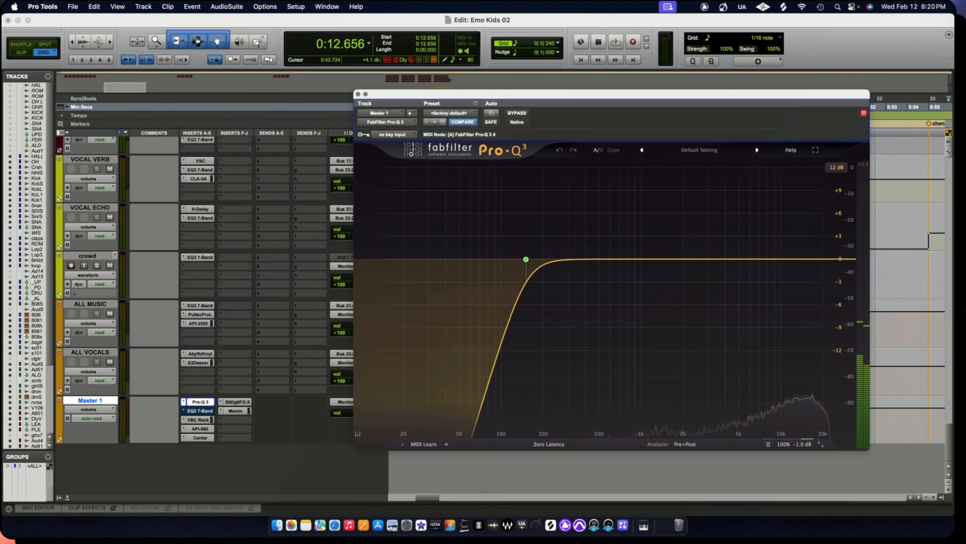
pyautogui.moveTo(526, 259)
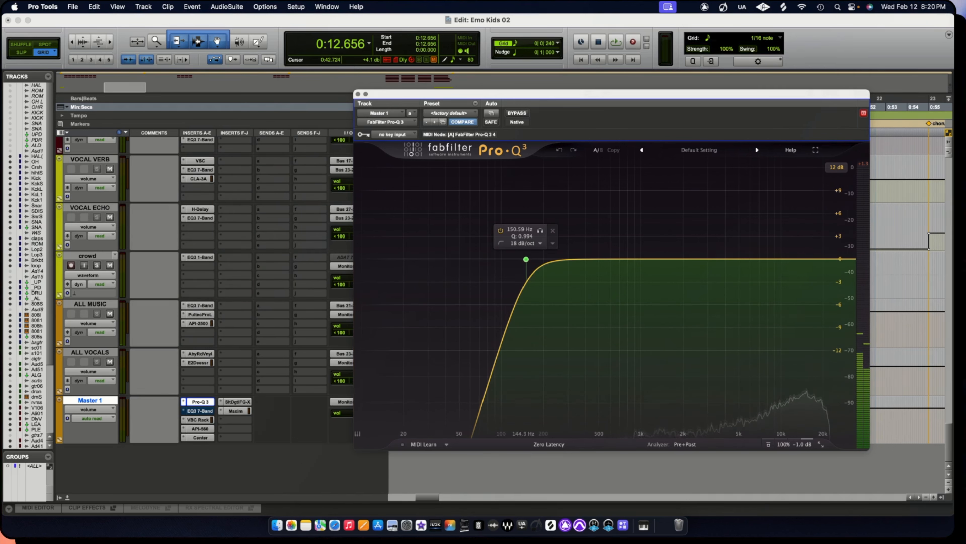
pyautogui.click(88, 409)
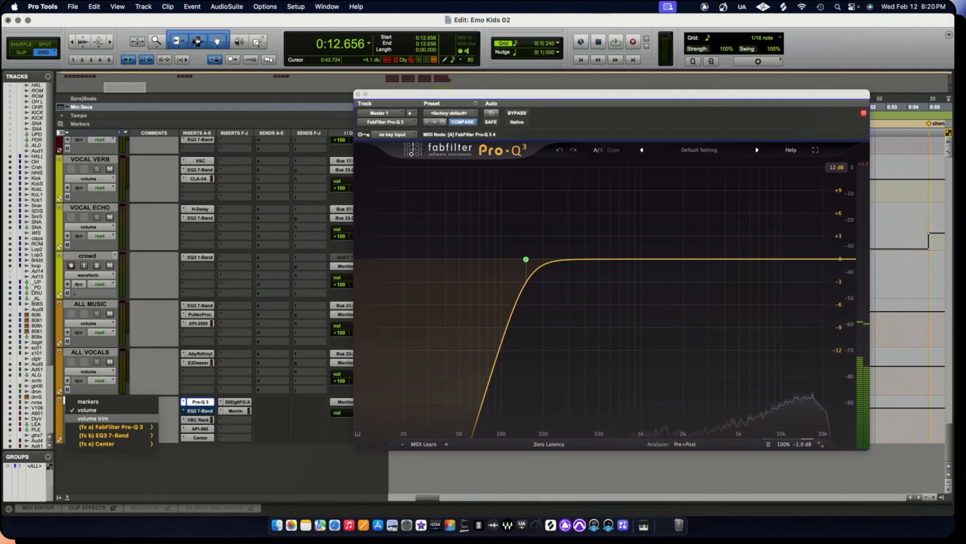
pyautogui.moveTo(111, 426)
pyautogui.press('Escape')
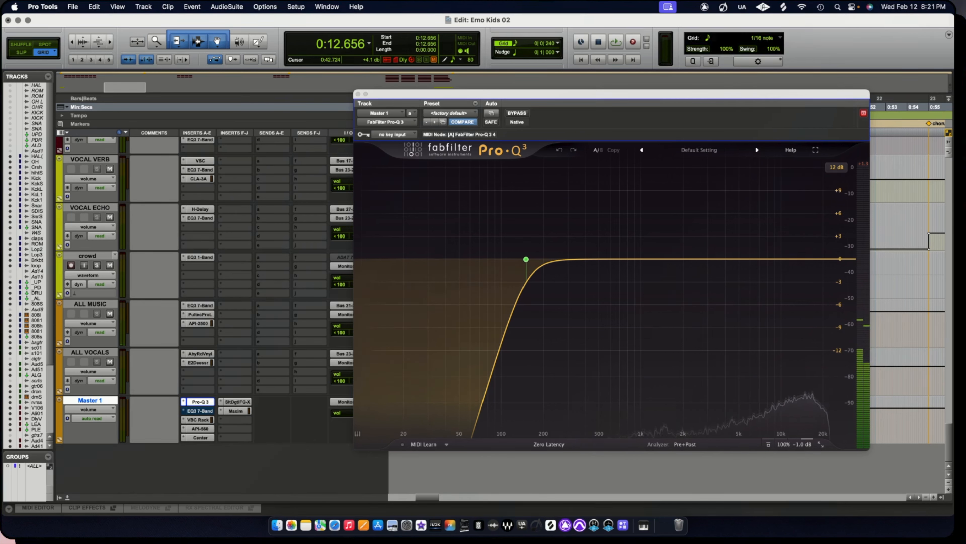
pyautogui.moveTo(526, 259)
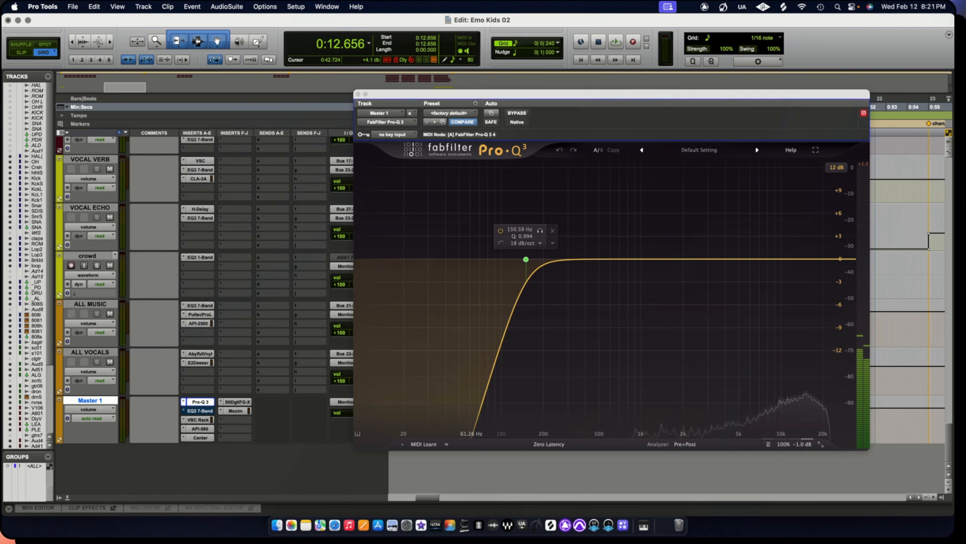
# Examine Master 1's EQ3 7-Band, VBC Rack, API-560, Center and Slate Digital FG-X inserts.
pyautogui.click(200, 411)
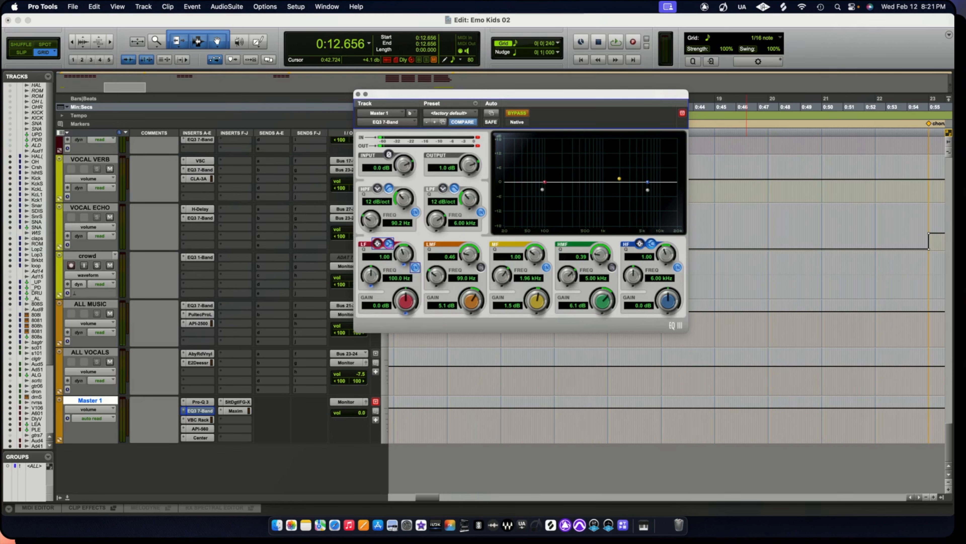
pyautogui.click(198, 419)
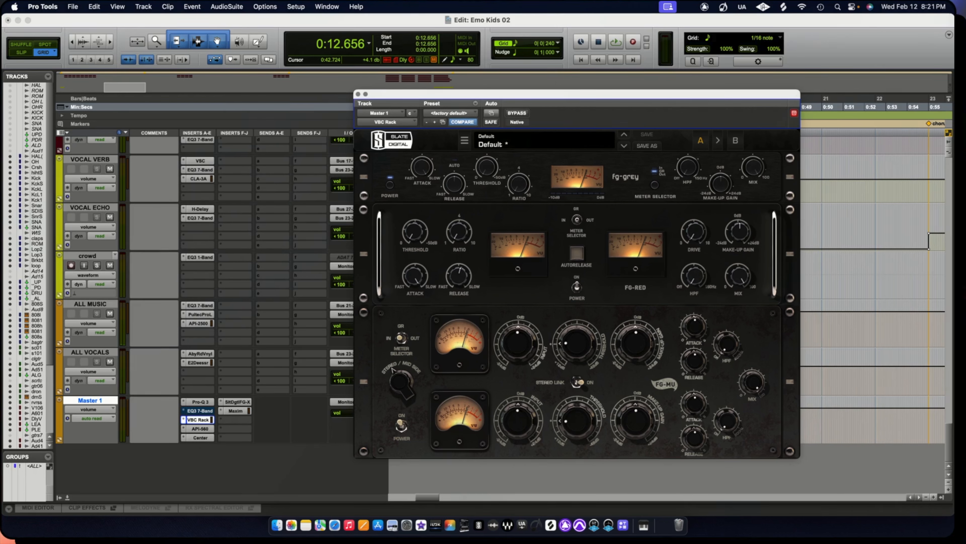
pyautogui.click(200, 428)
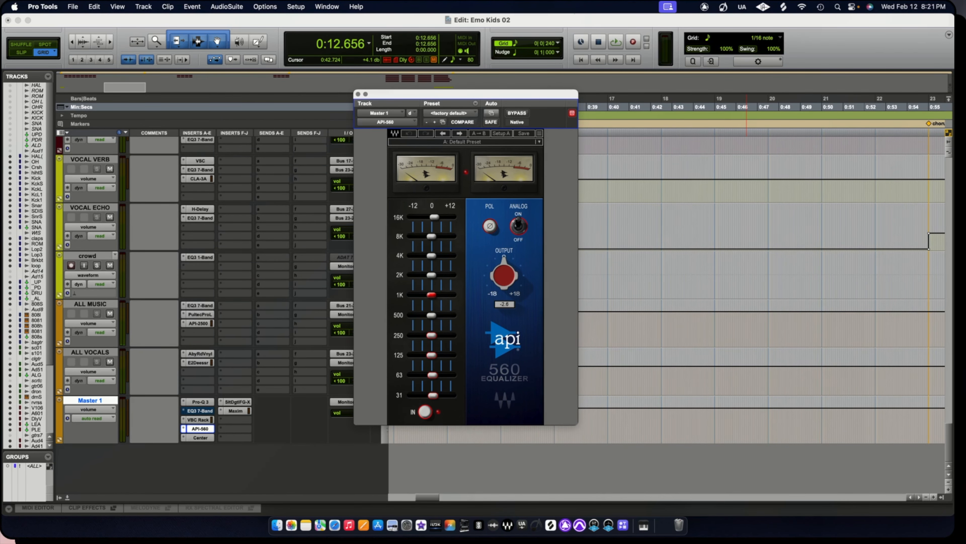
pyautogui.click(200, 438)
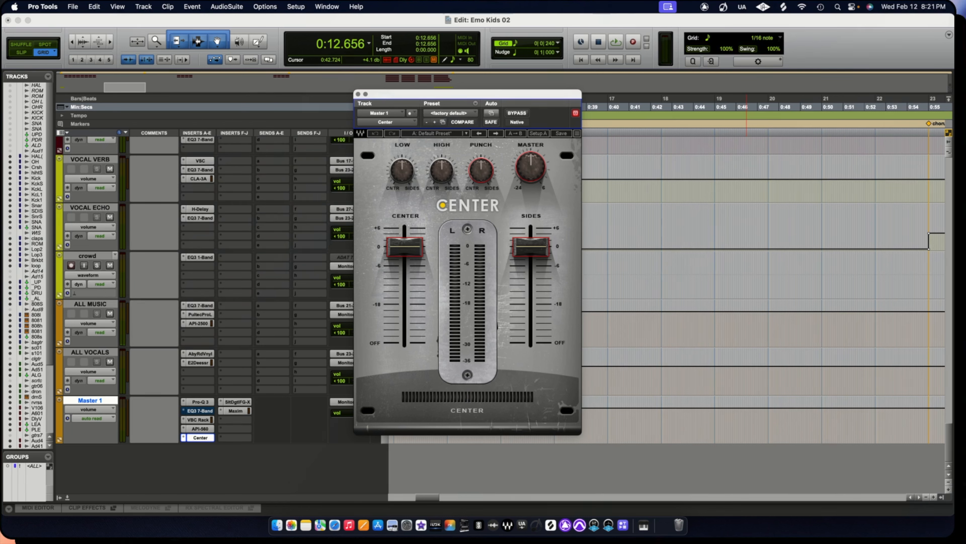
pyautogui.click(237, 402)
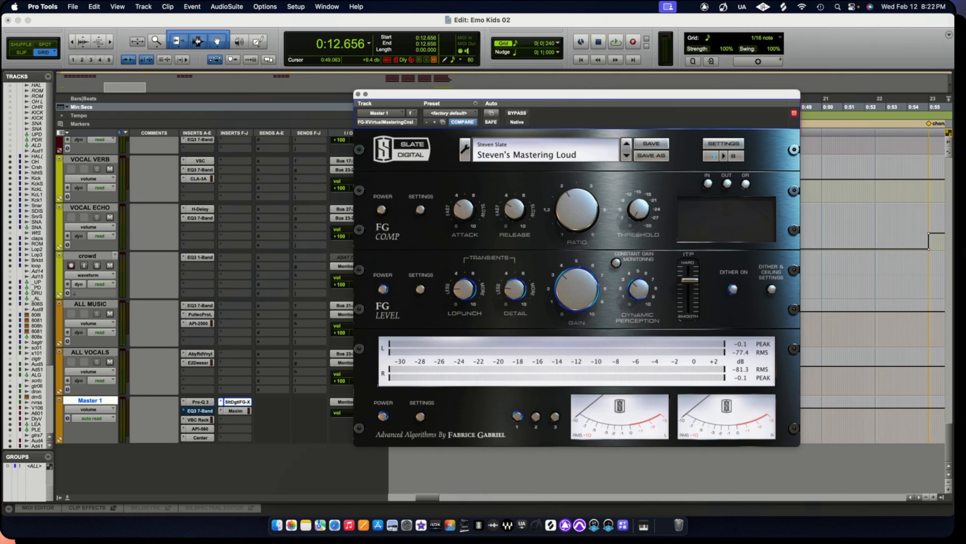
# Examine Master 1's Maxim limiter and Slate Digital FG-X inserts in alternation, and close the plug-in window.
pyautogui.click(236, 410)
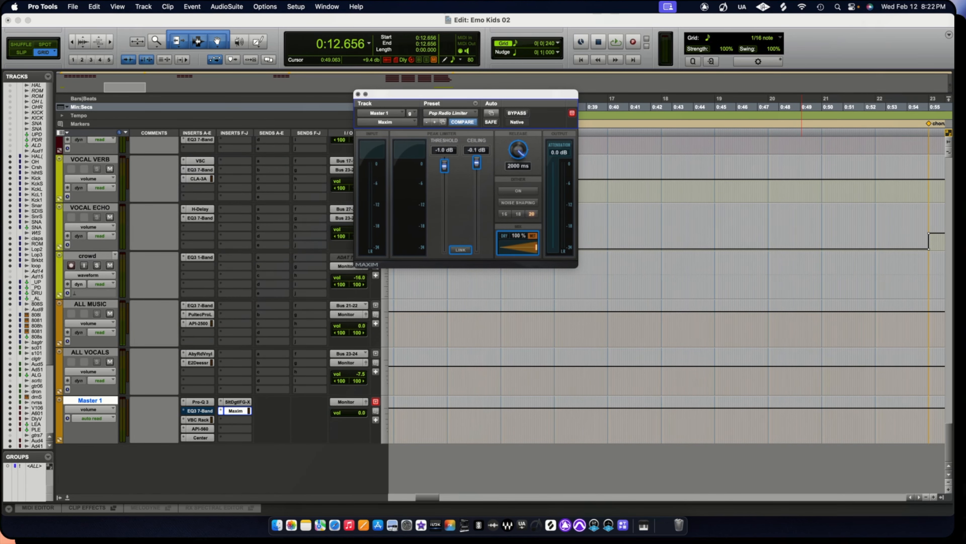
pyautogui.click(237, 402)
pyautogui.click(235, 411)
pyautogui.click(238, 402)
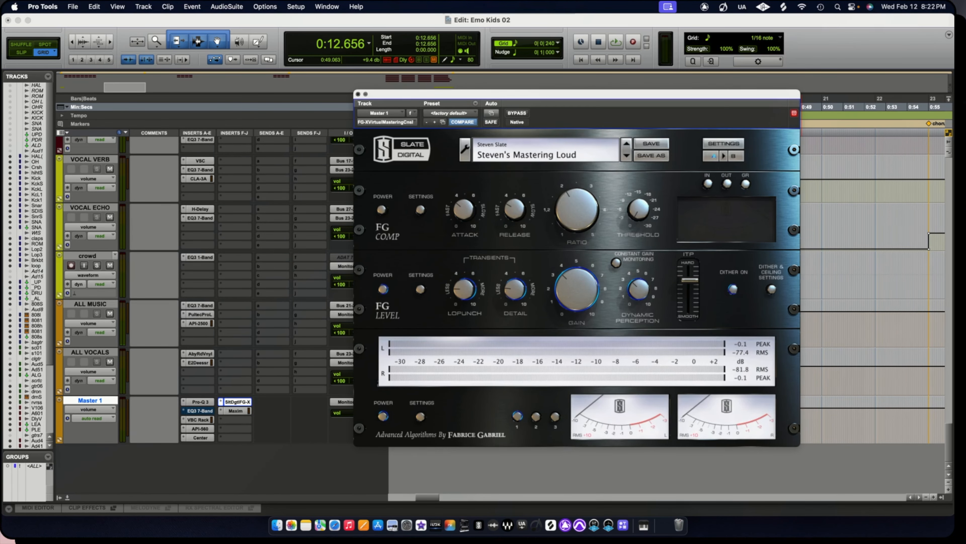
pyautogui.click(237, 401)
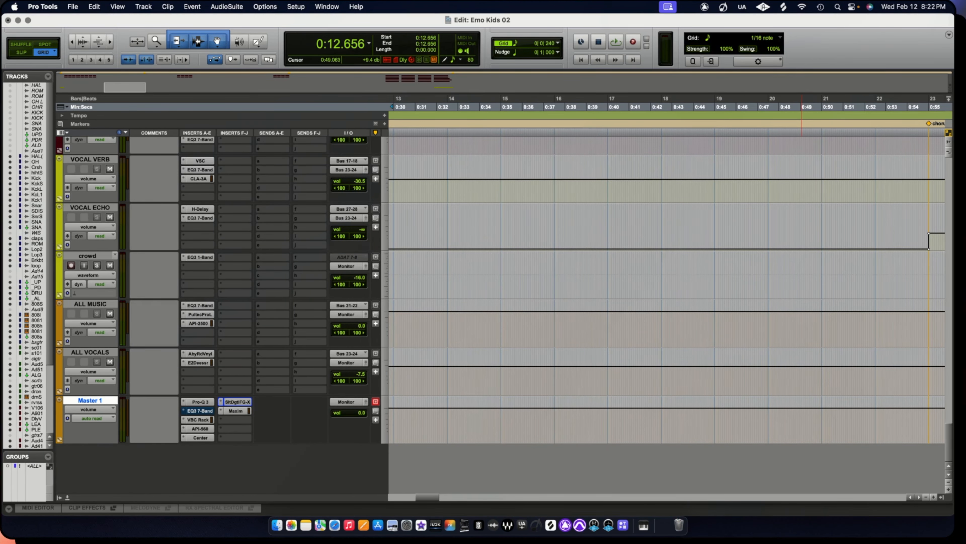
# Play the song from 0:02.812 while watching the low-cut band in Master 1's FabFilter Pro-Q 3.
pyautogui.press('r')
pyautogui.press('r')
pyautogui.press('r')
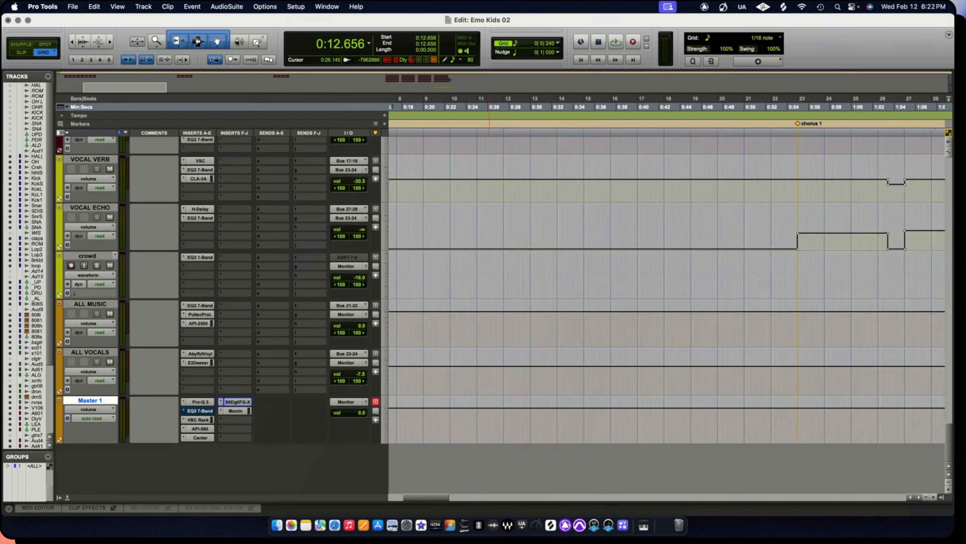
pyautogui.click(397, 123)
pyautogui.click(397, 107)
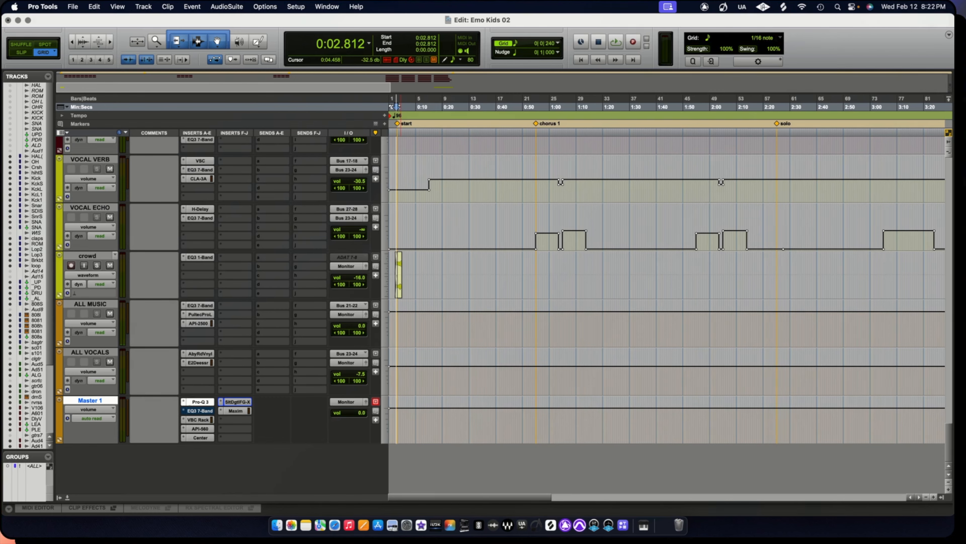
pyautogui.click(200, 401)
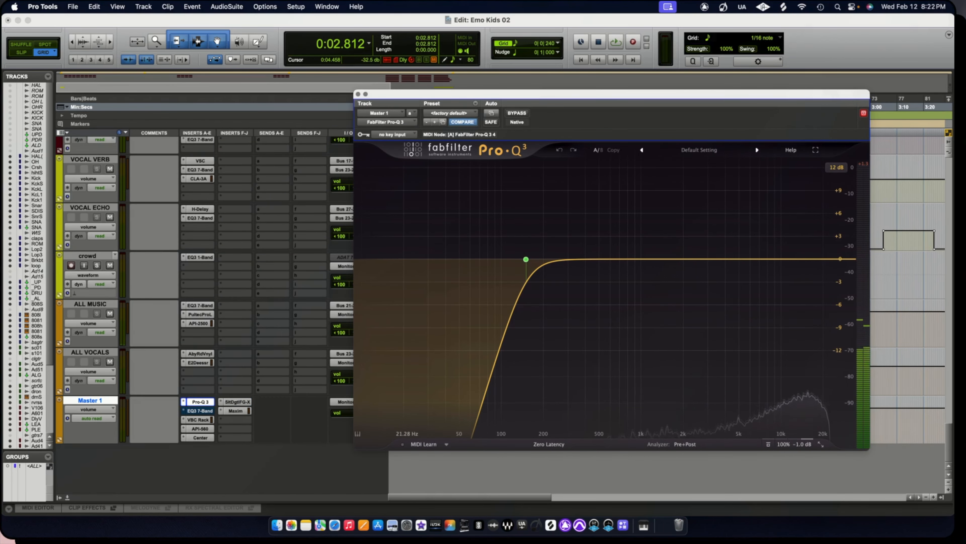
pyautogui.press('space')
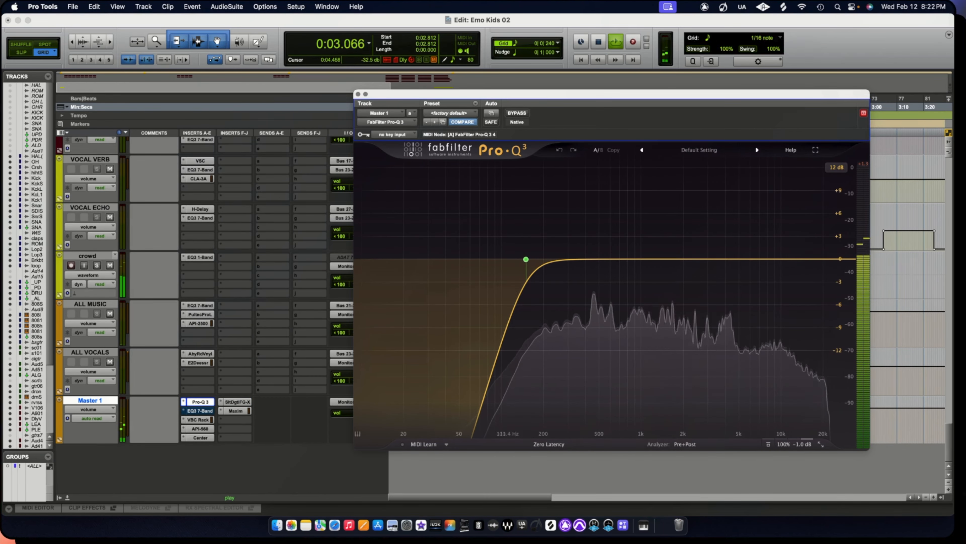
pyautogui.moveTo(552, 94); pyautogui.dragTo(630, 111)
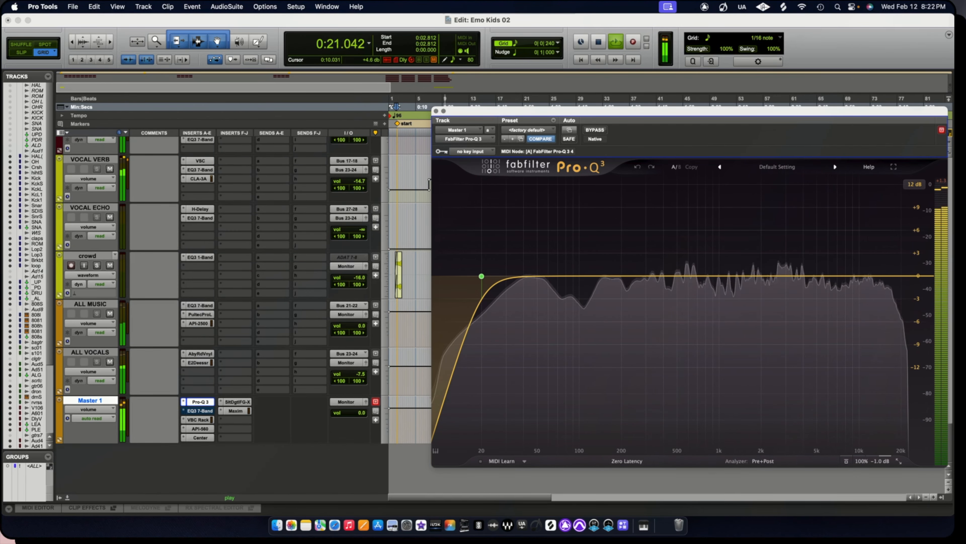
# Inspect Master 1's bypassed EQ3 7-Band, stop playback, and recheck the Pro-Q 3 low-cut before closing its window.
pyautogui.click(200, 411)
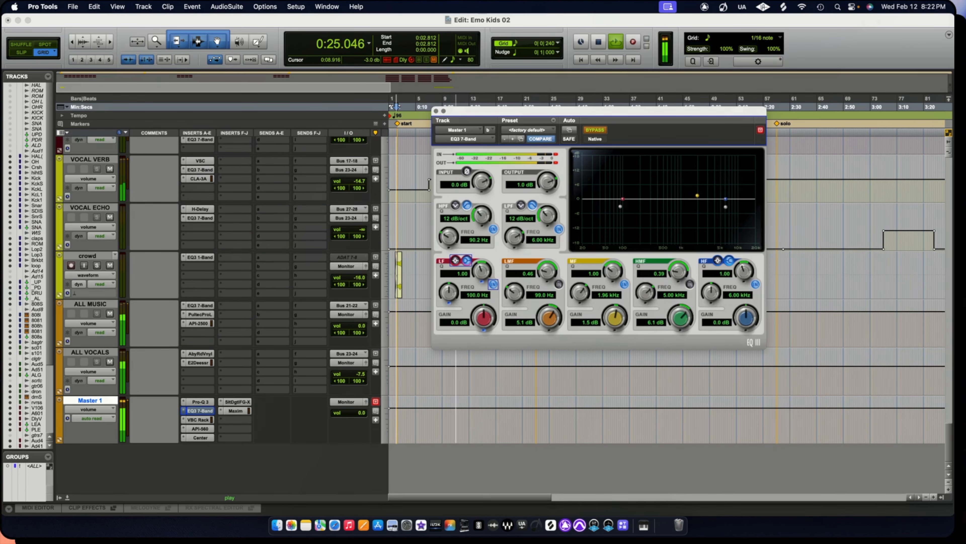
pyautogui.click(436, 111)
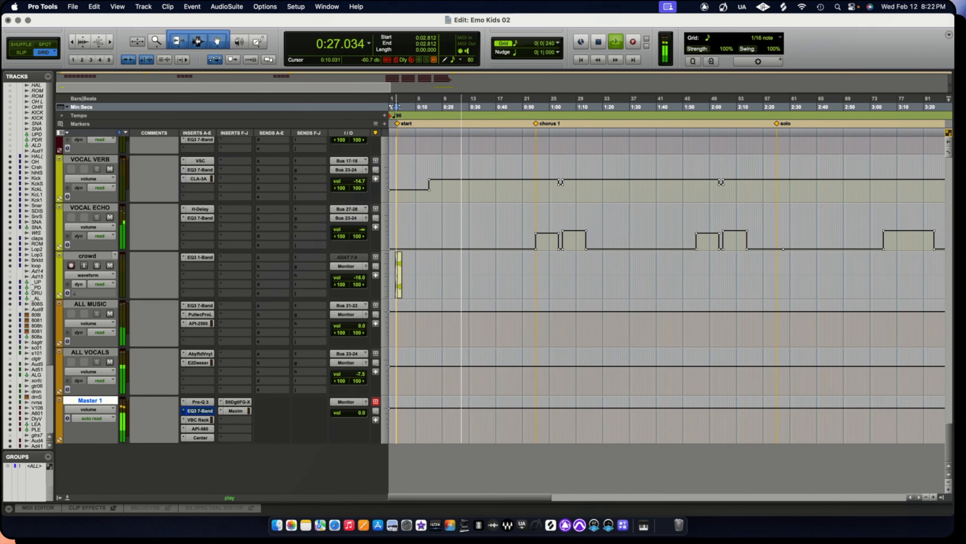
pyautogui.press('space')
pyautogui.click(200, 402)
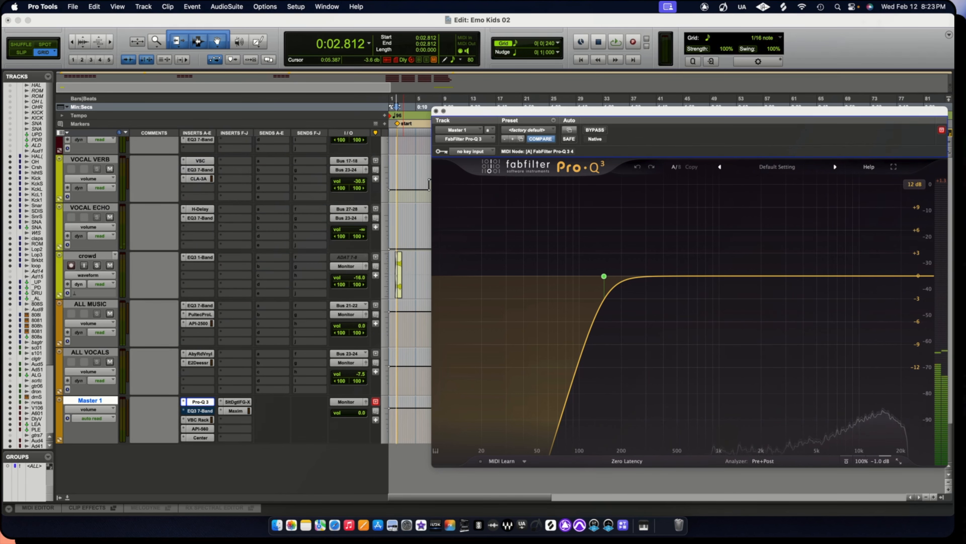
pyautogui.click(200, 402)
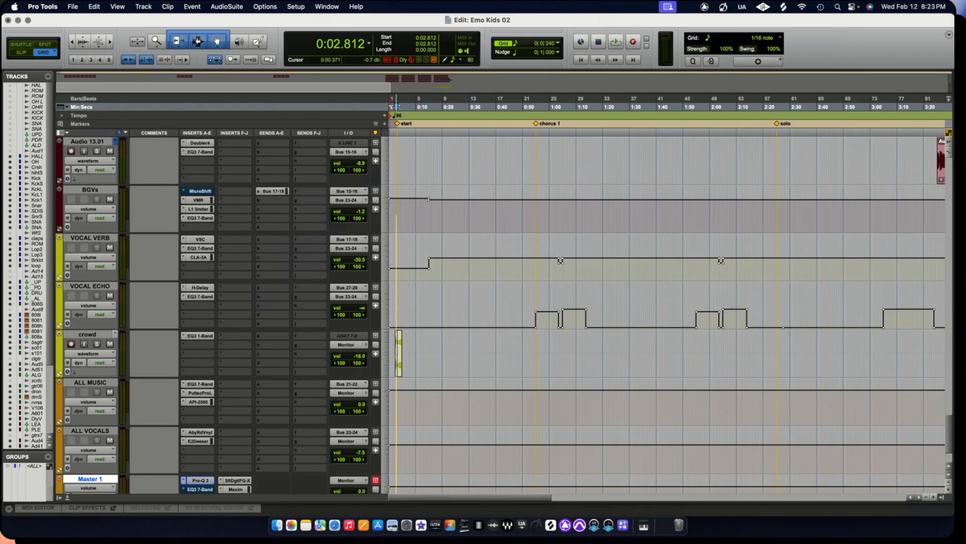
# Open Master 1's VBC Rack during playback and move playback to 1:03.906 in chorus 1, keeping the whole plug-in in view.
pyautogui.click(197, 419)
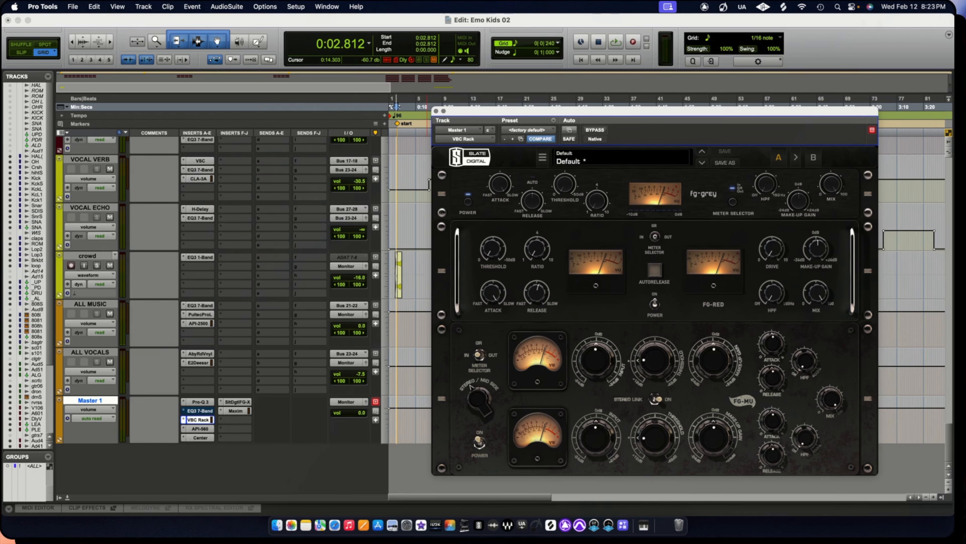
pyautogui.press('space')
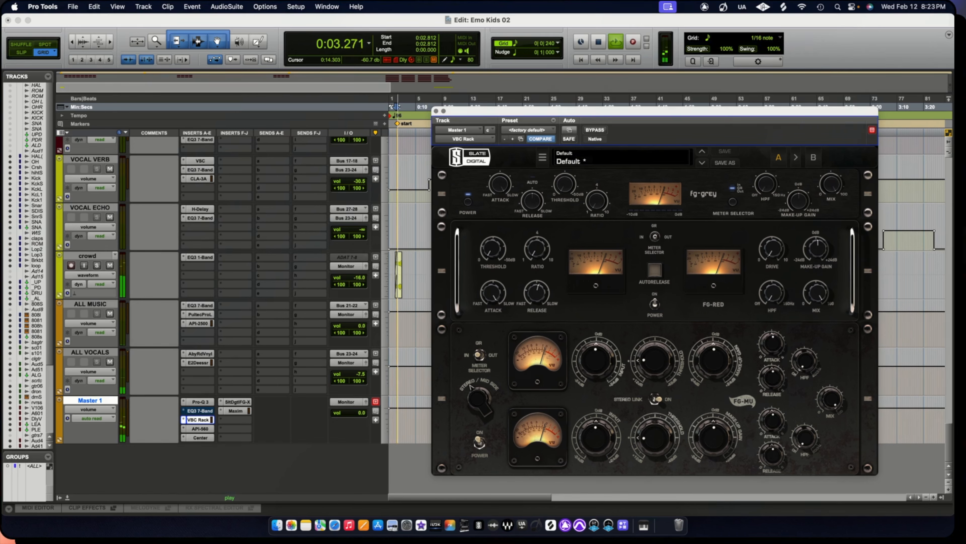
pyautogui.moveTo(593, 111); pyautogui.dragTo(593, 154)
pyautogui.click(559, 107)
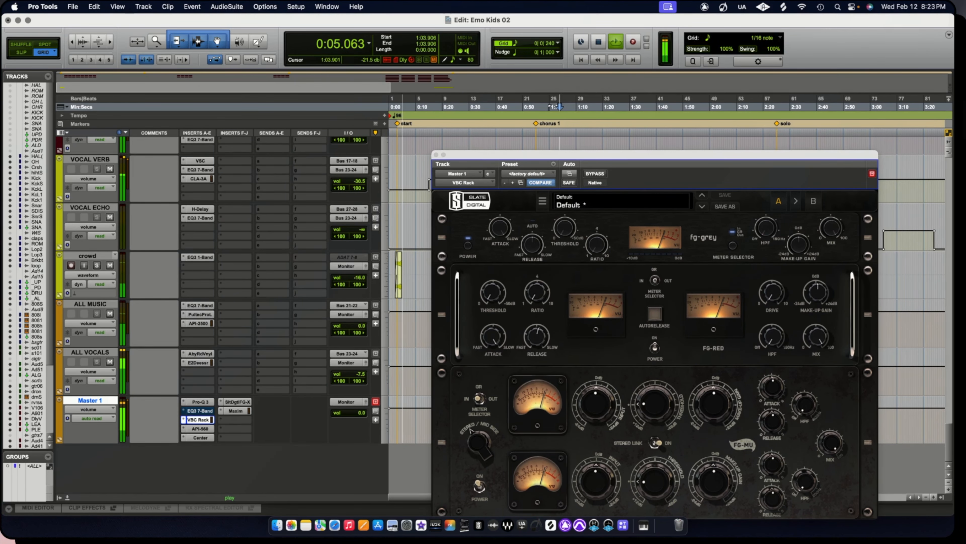
pyautogui.moveTo(593, 155); pyautogui.dragTo(565, 79)
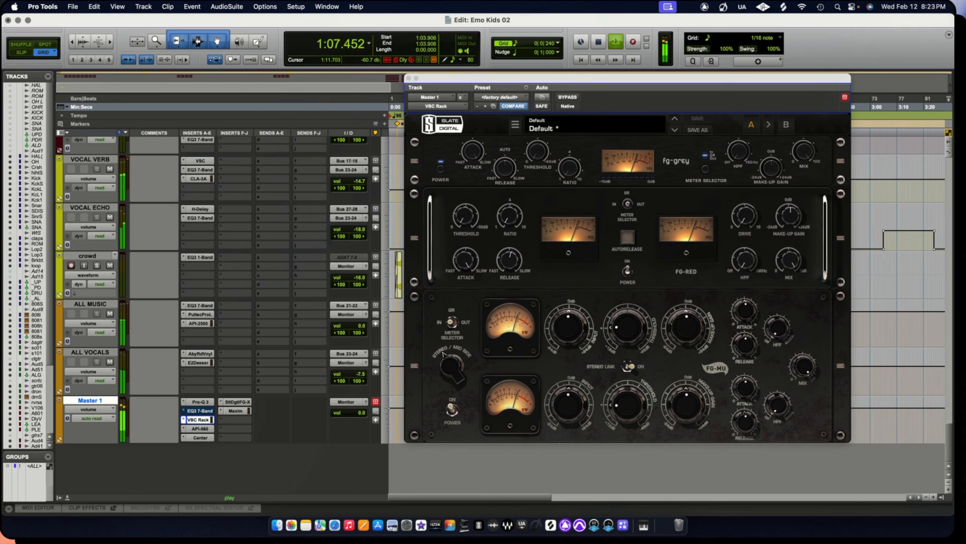
# Compare the mix with the VBC Rack bypassed and active, stop playback, leave the rack active and close its window.
pyautogui.click(567, 97)
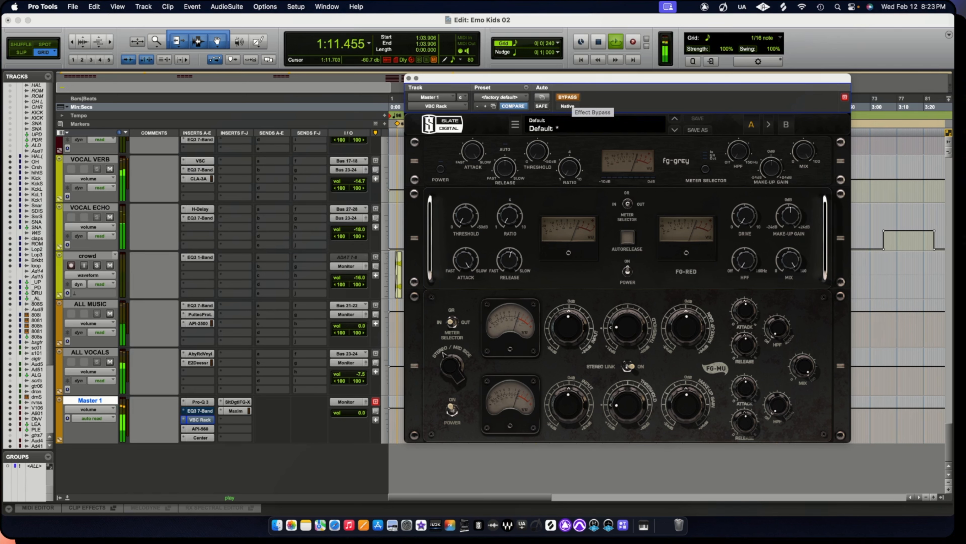
pyautogui.click(567, 97)
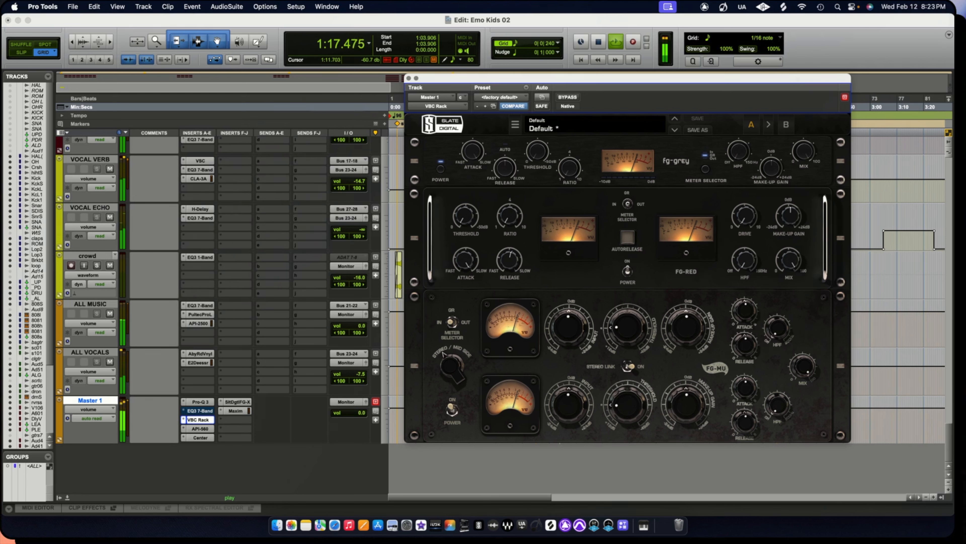
pyautogui.click(567, 97)
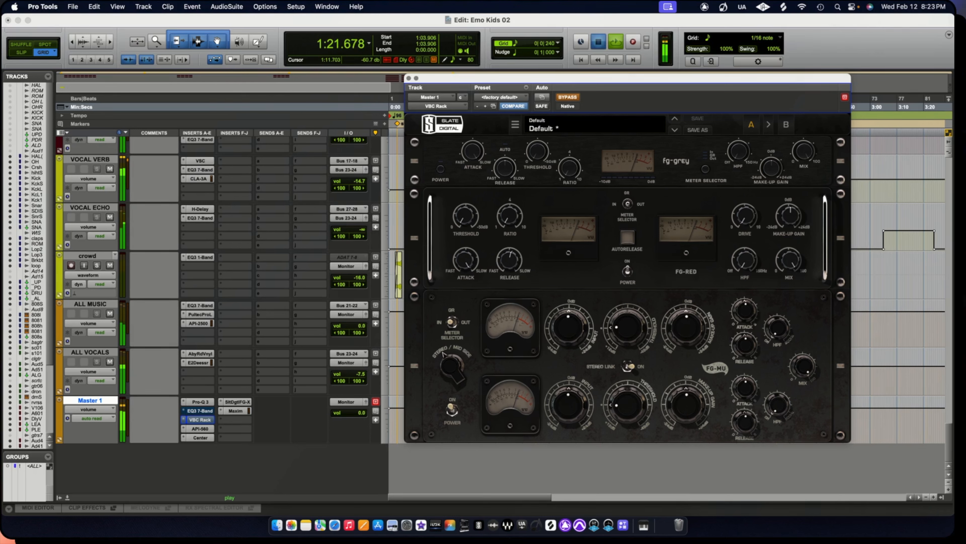
pyautogui.press('space')
pyautogui.click(568, 98)
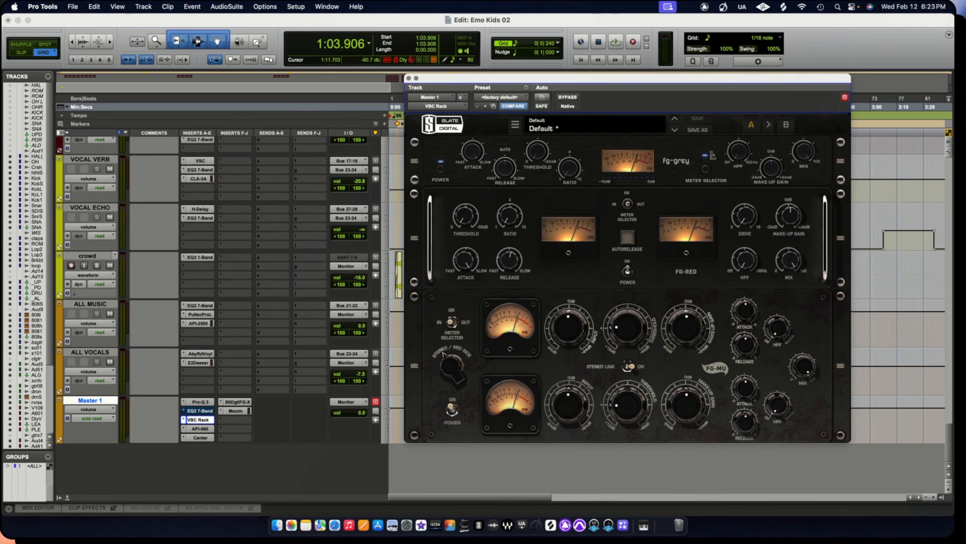
pyautogui.click(567, 97)
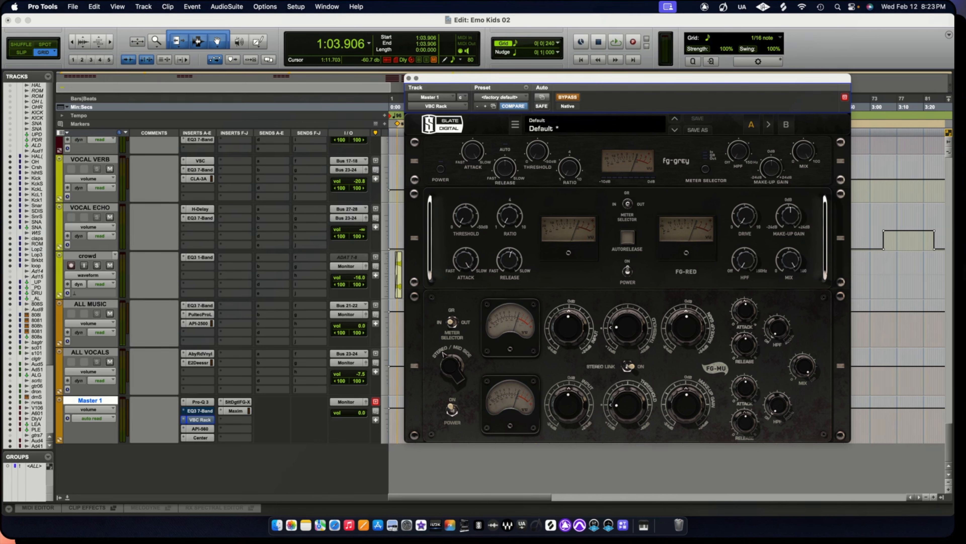
pyautogui.click(567, 97)
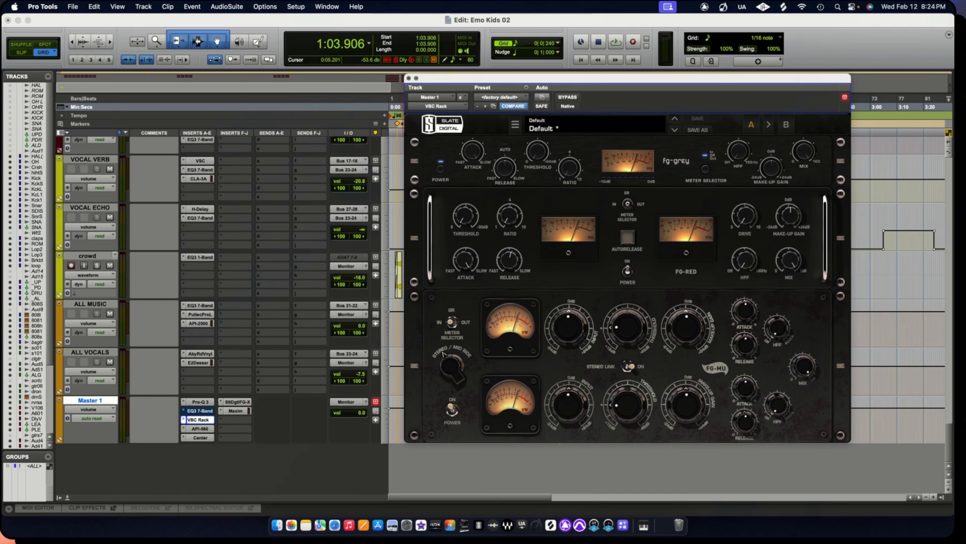
pyautogui.click(409, 78)
# Review the whole track list from the drum tracks down to Master 1 and back to HALL (FILLS).
pyautogui.scroll(20, 475, 241)
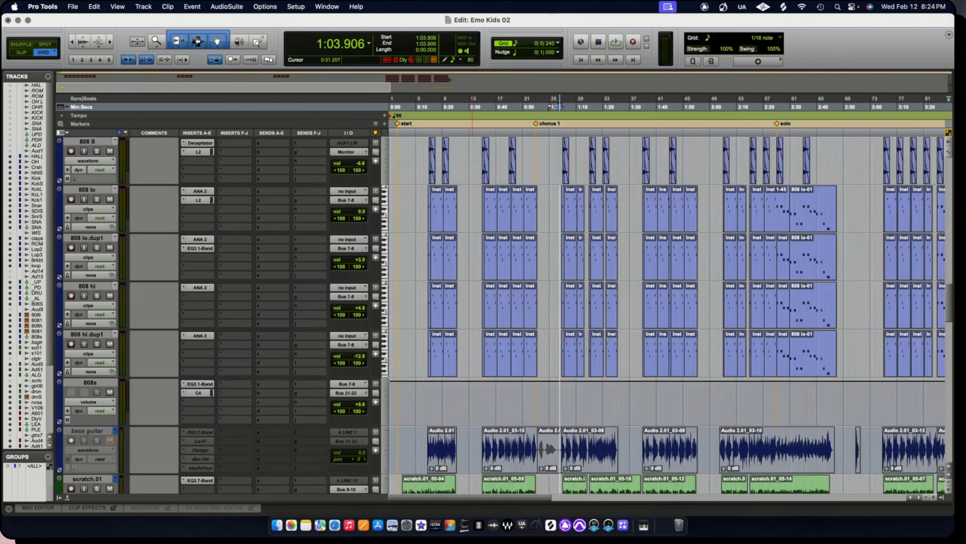
pyautogui.scroll(5, 476, 242)
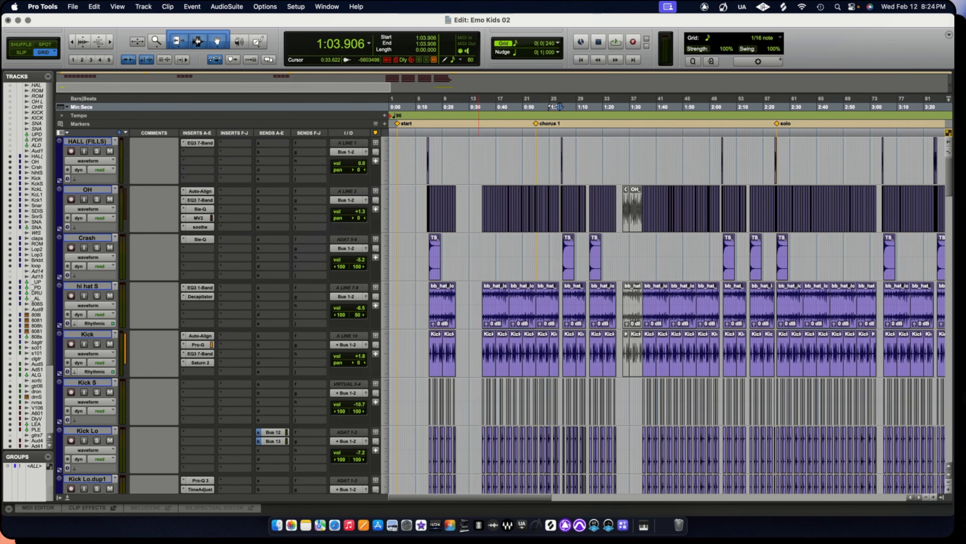
pyautogui.scroll(-15, 533, 241)
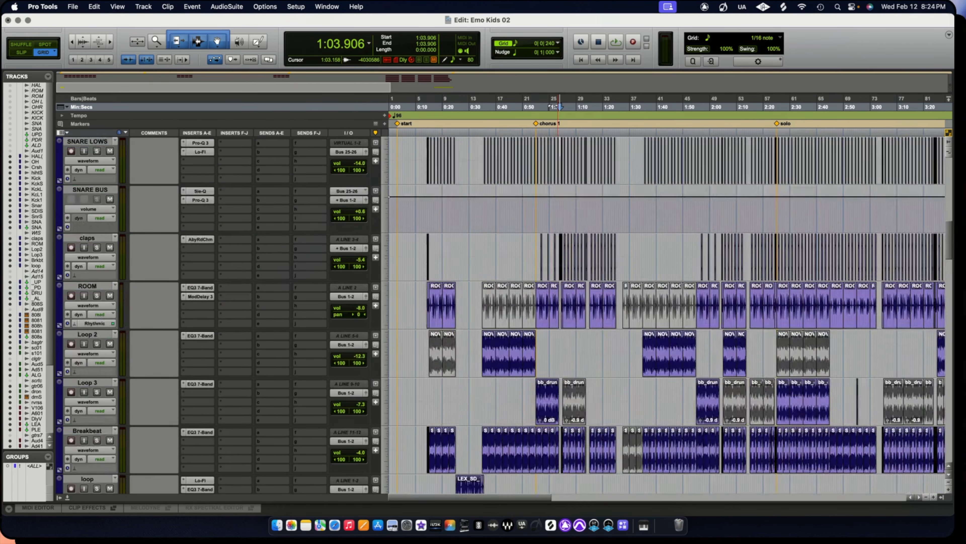
pyautogui.scroll(-20, 558, 224)
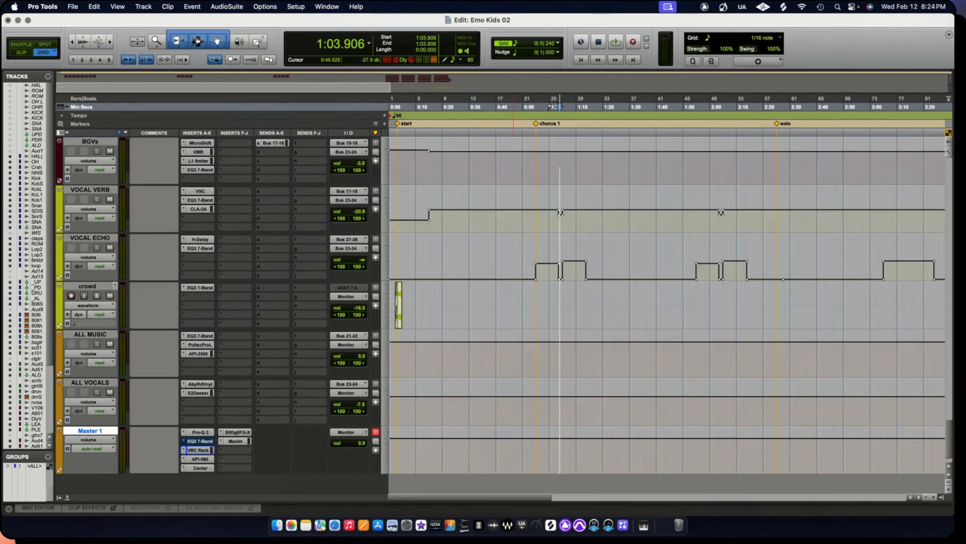
pyautogui.scroll(20, 514, 225)
pyautogui.scroll(15, 559, 107)
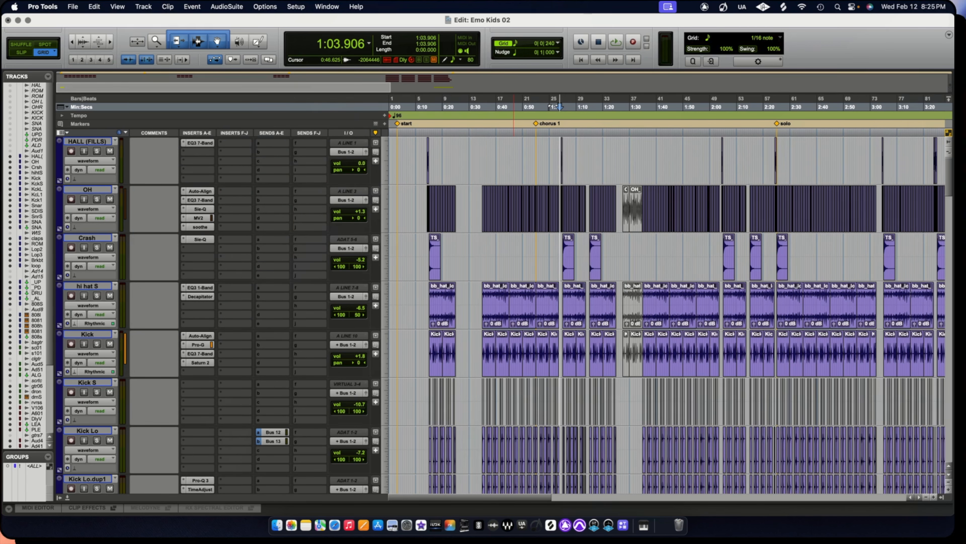
pyautogui.press('r')
pyautogui.press('r')
pyautogui.press('t')
pyautogui.press('t')
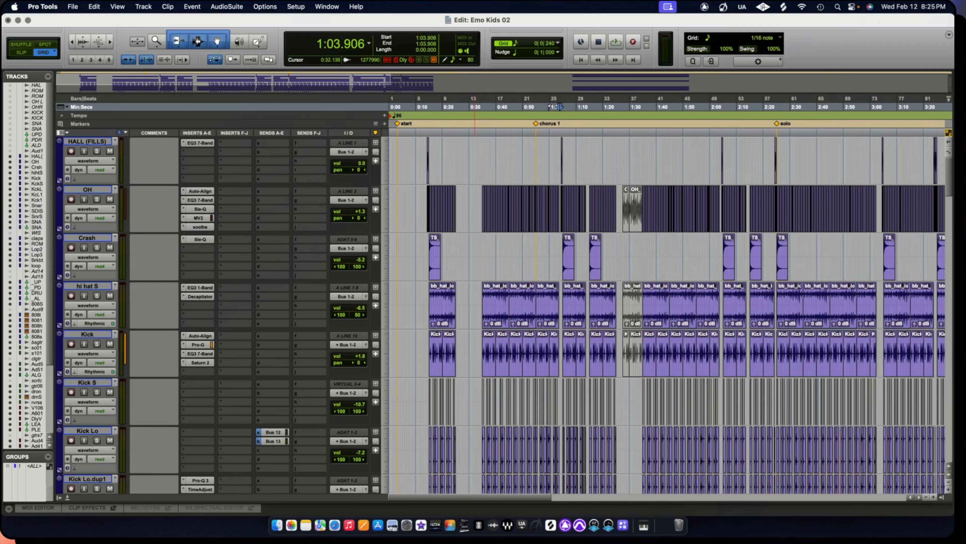
pyautogui.scroll(-15, 484, 304)
pyautogui.scroll(-5, 478, 304)
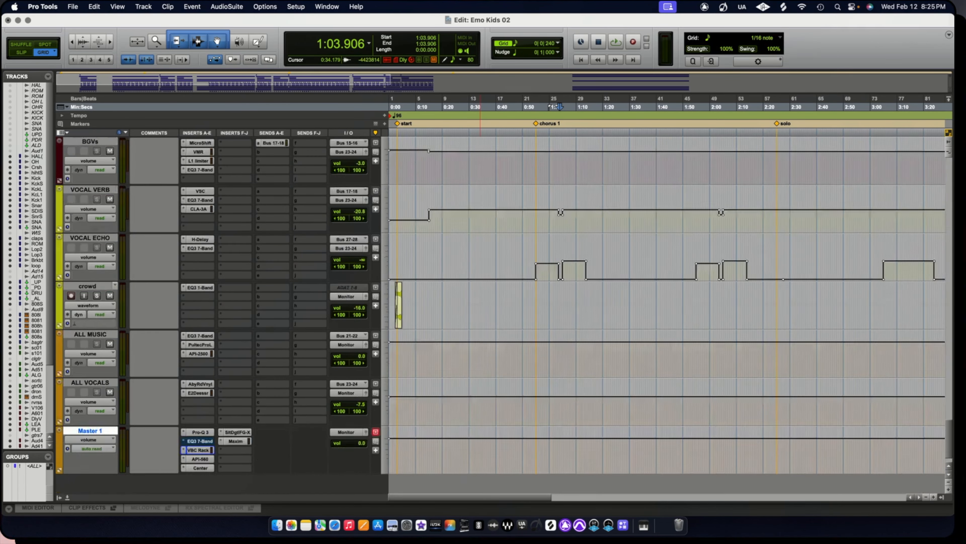
pyautogui.scroll(20, 670, 315)
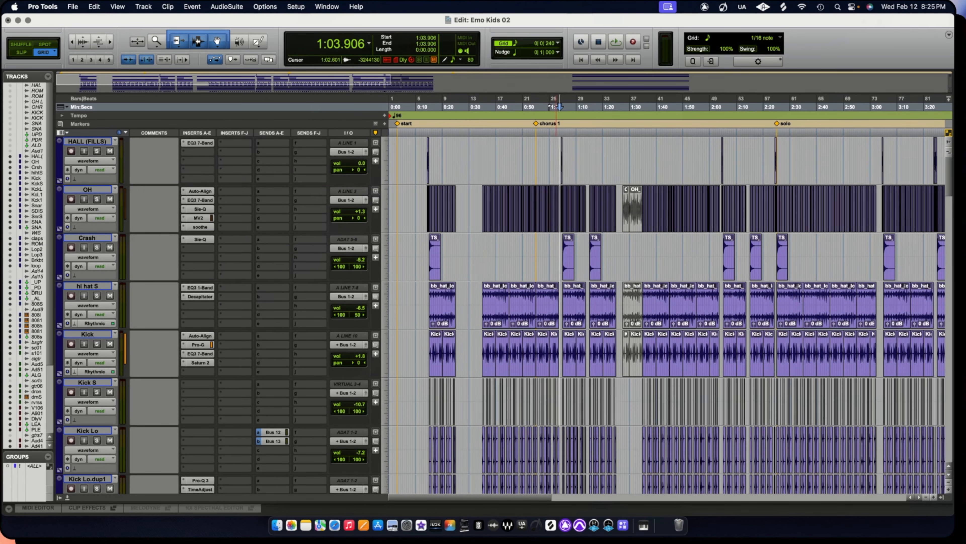
# Examine the arrangement around chorus 1 up close across the drum, guitar and vocal tracks, and return to the full-song overview.
pyautogui.press('t')
pyautogui.press('t')
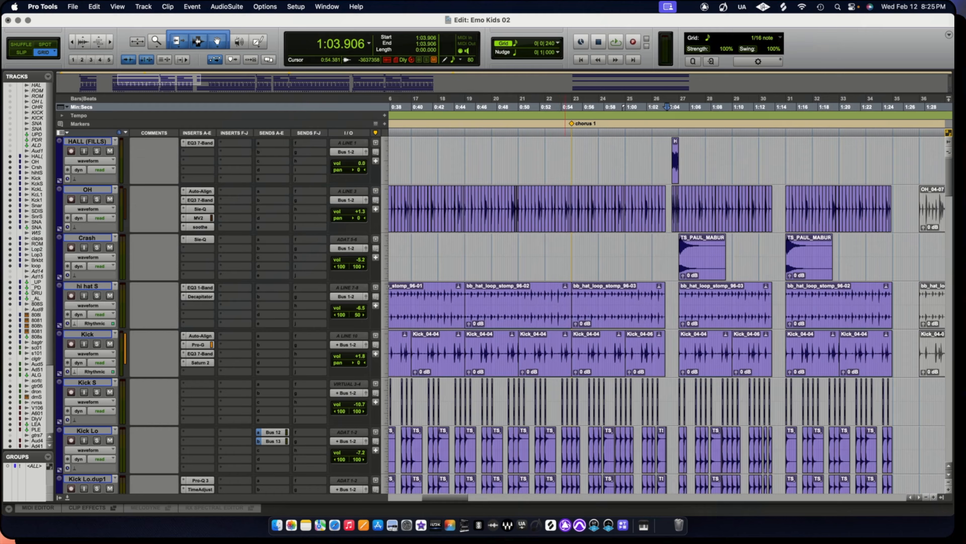
pyautogui.scroll(-19, 567, 315)
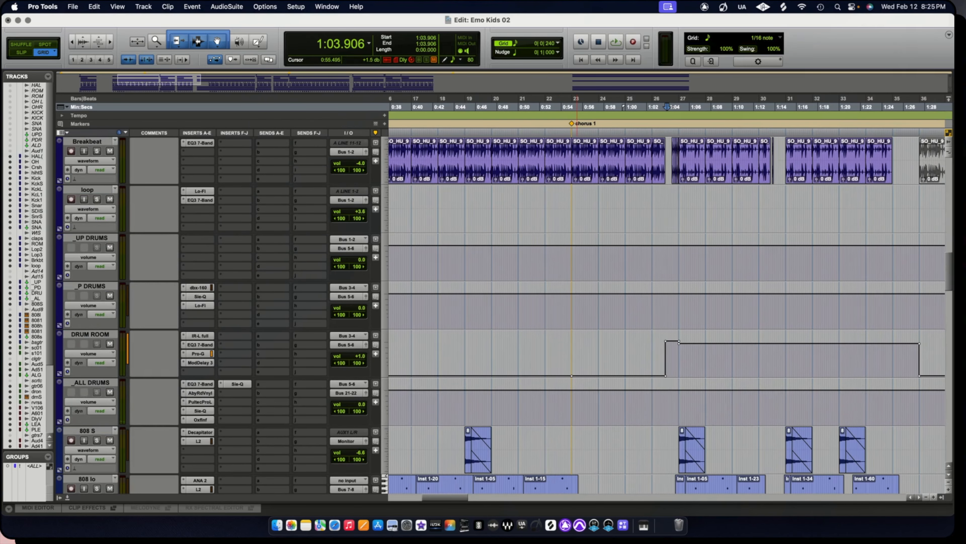
pyautogui.scroll(-20, 586, 315)
pyautogui.scroll(-10, 585, 315)
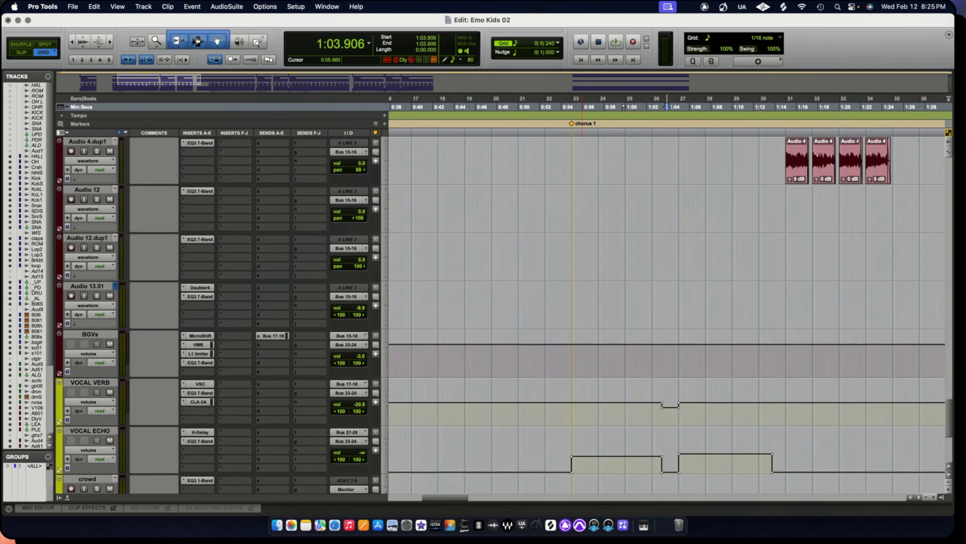
pyautogui.scroll(15, 670, 314)
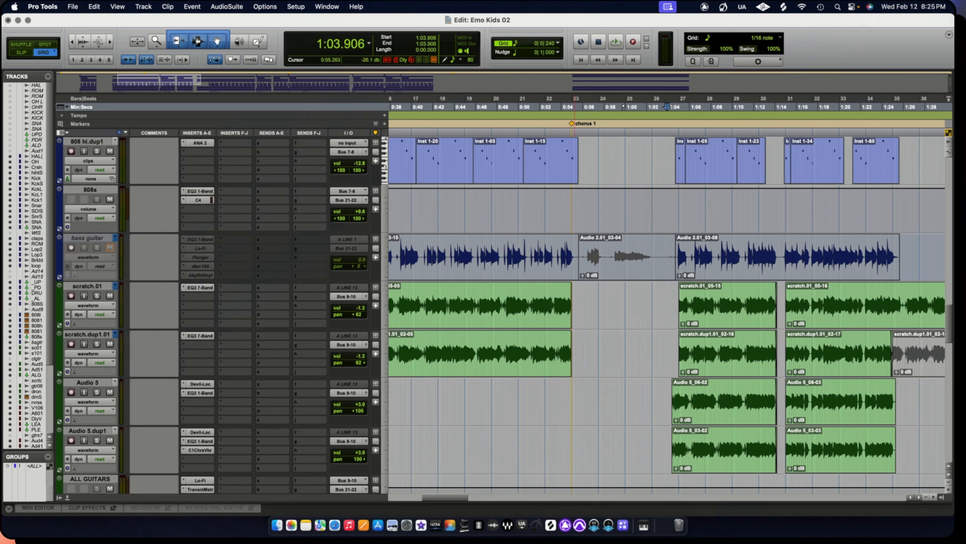
pyautogui.press('super+bracketleft')
pyautogui.press('r')
pyautogui.press('r')
pyautogui.press('t')
pyautogui.press('t')
pyautogui.scroll(10, 572, 305)
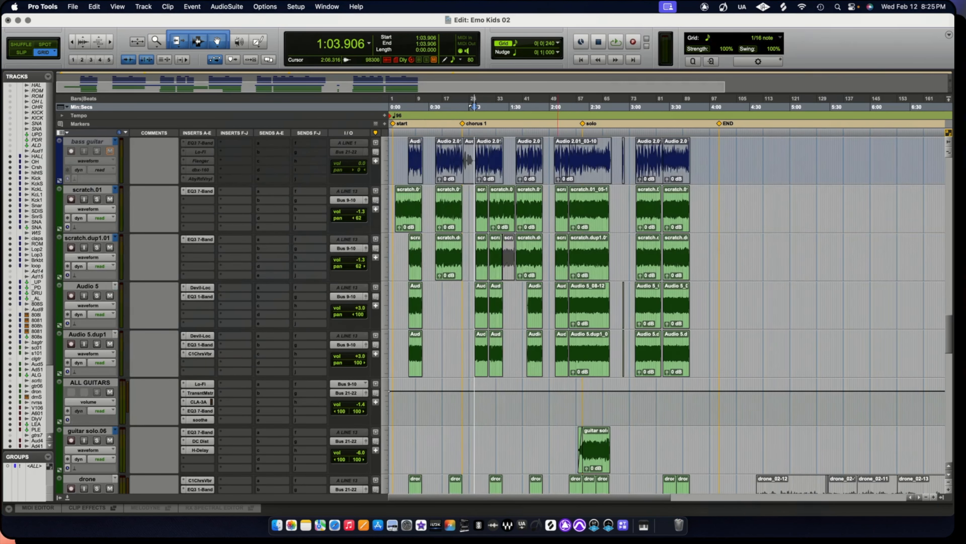
pyautogui.scroll(10, 559, 305)
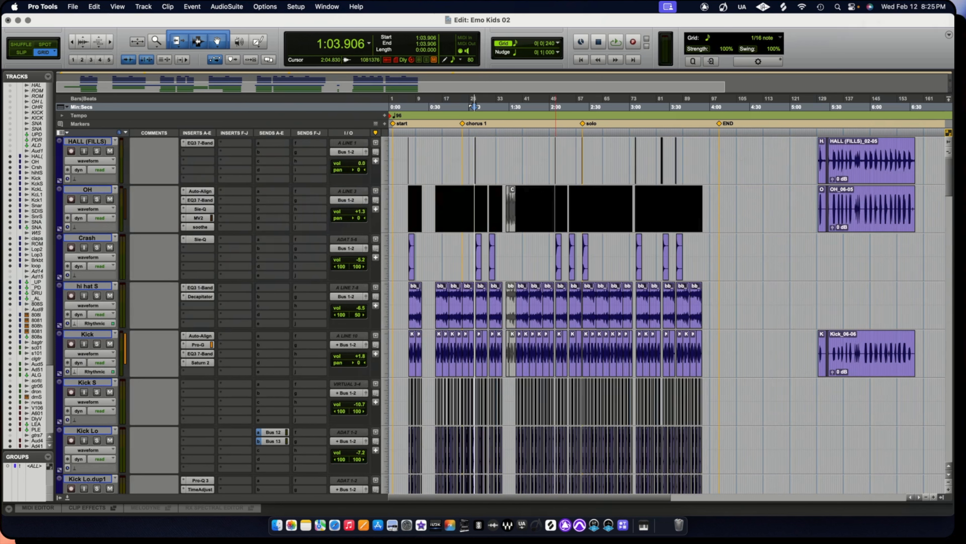